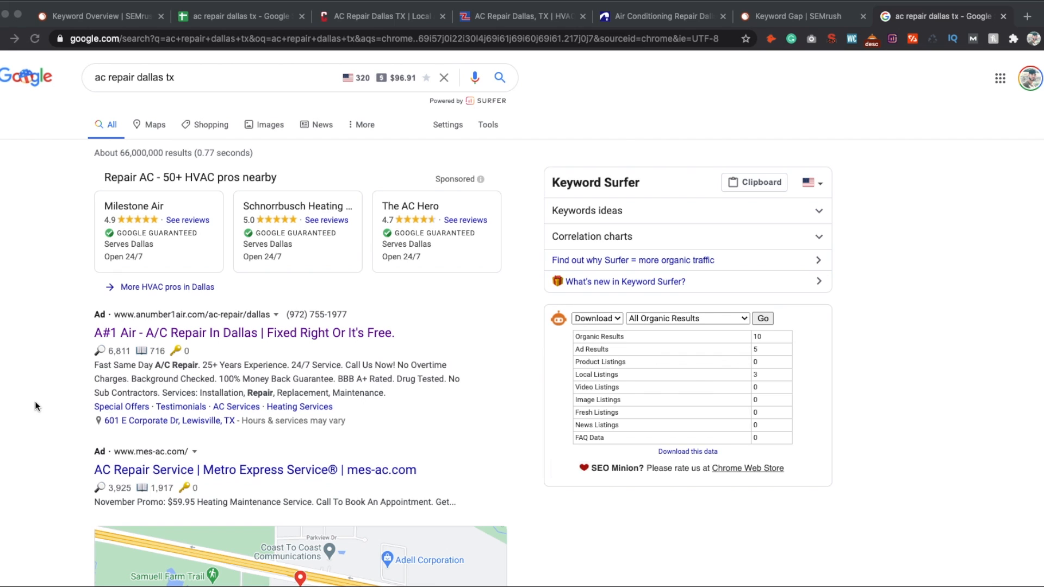
Examine the results for "ac repair dallas tx", from the ads and local map listings through the organic results.
scroll(63, 456, "down", 7)
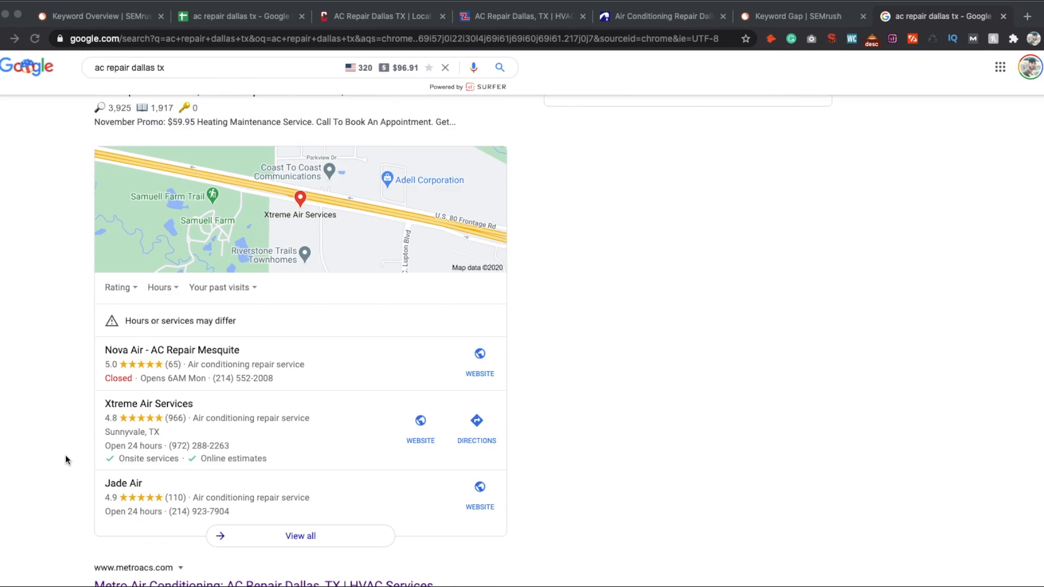
scroll(66, 456, "down", 1)
scroll(65, 460, "up", 1)
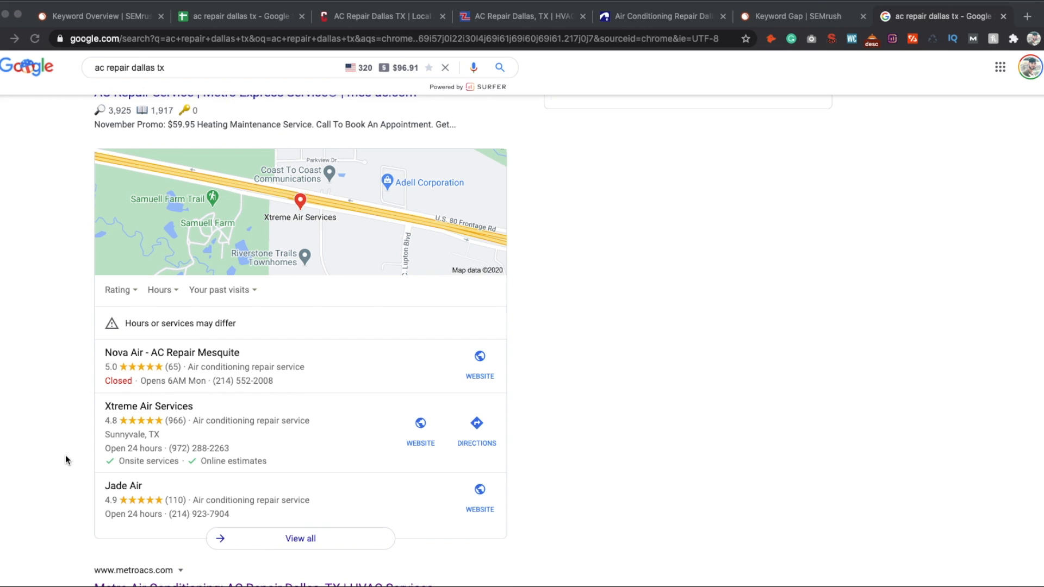
scroll(65, 456, "down", 3)
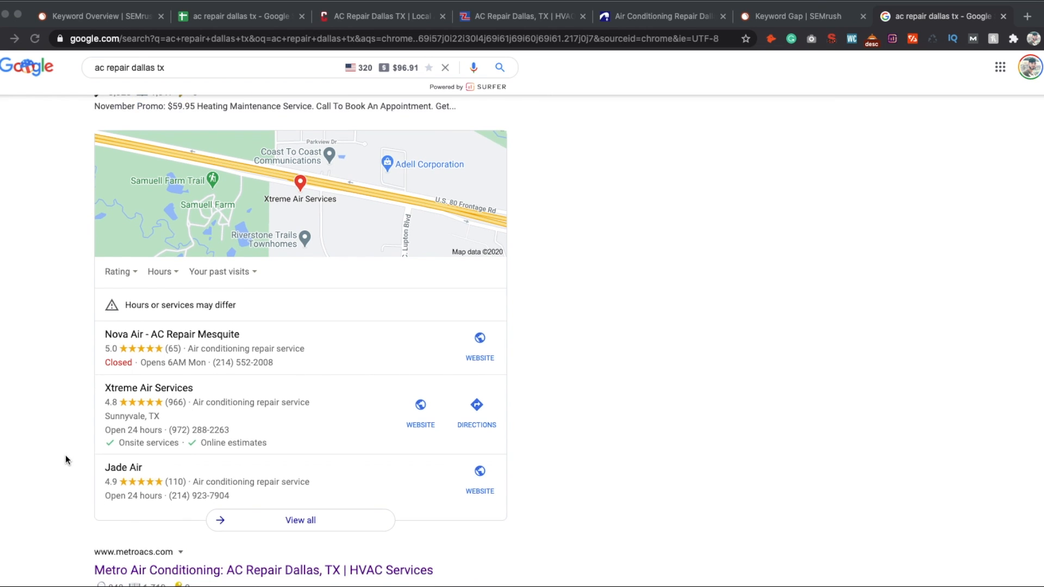
scroll(66, 456, "down", 3)
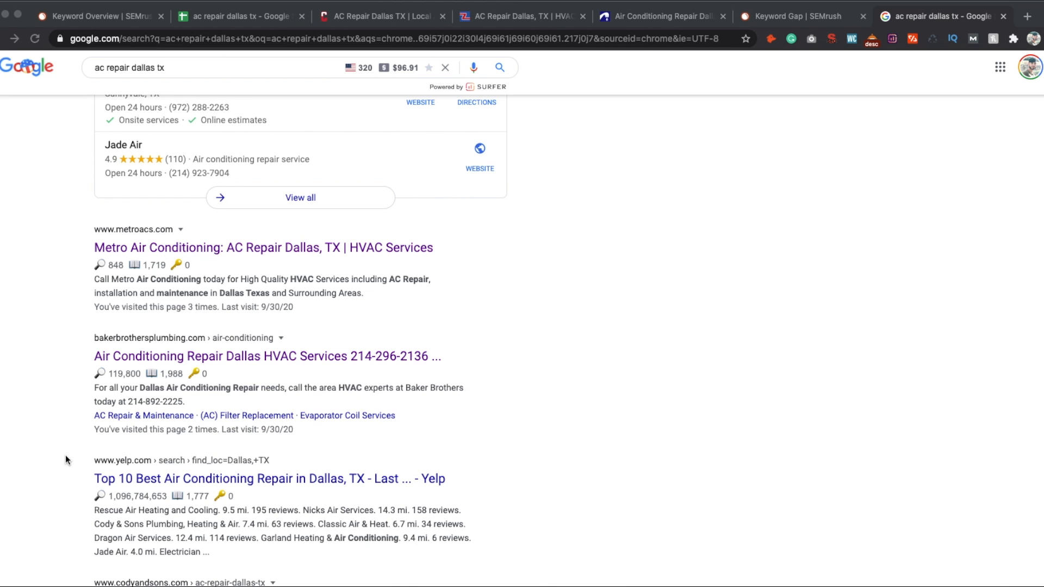
scroll(65, 457, "down", 1)
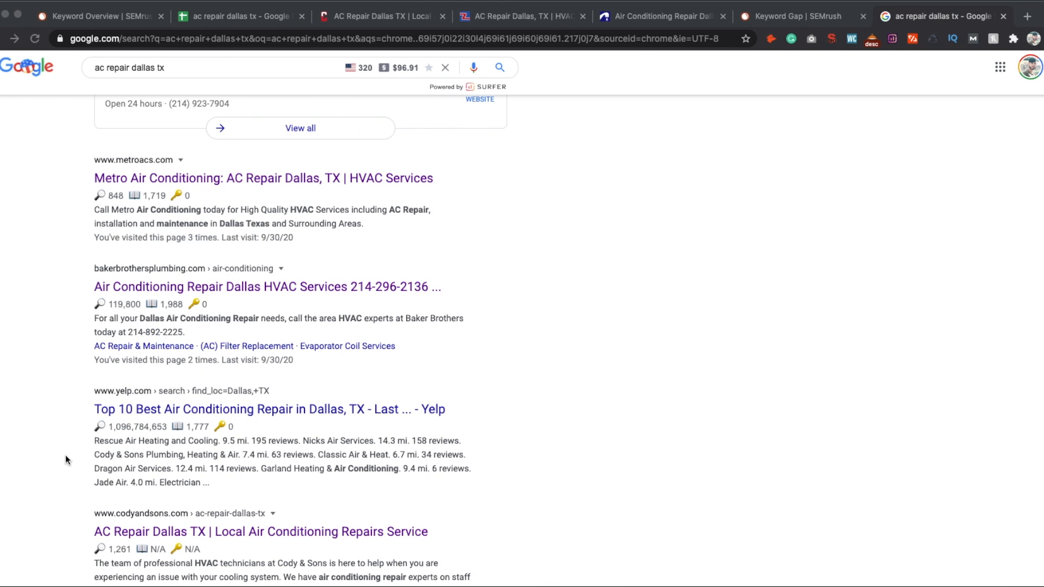
scroll(65, 456, "down", 2)
scroll(66, 457, "down", 3)
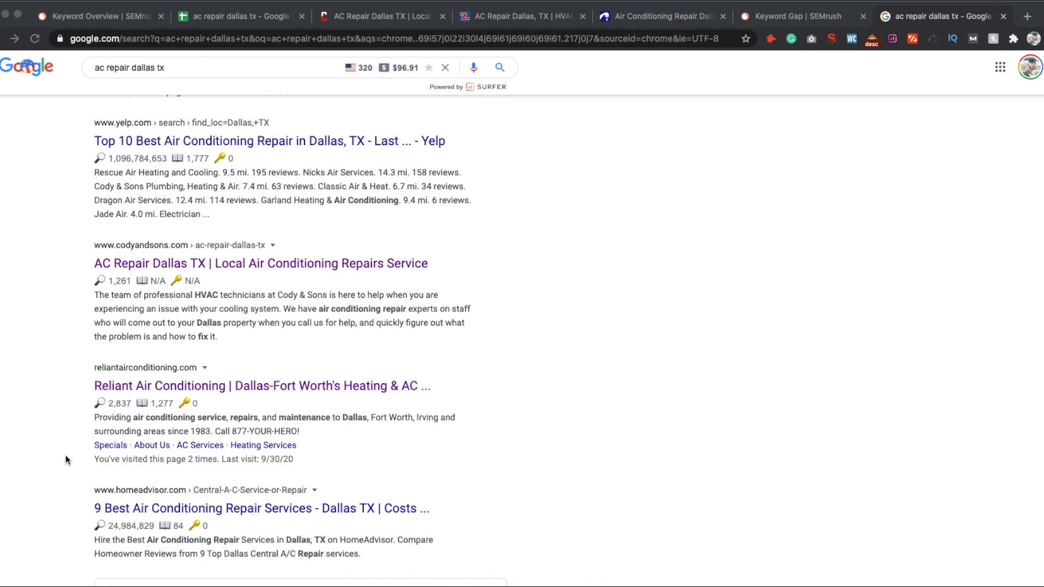
scroll(65, 460, "down", 1)
scroll(65, 460, "up", 6)
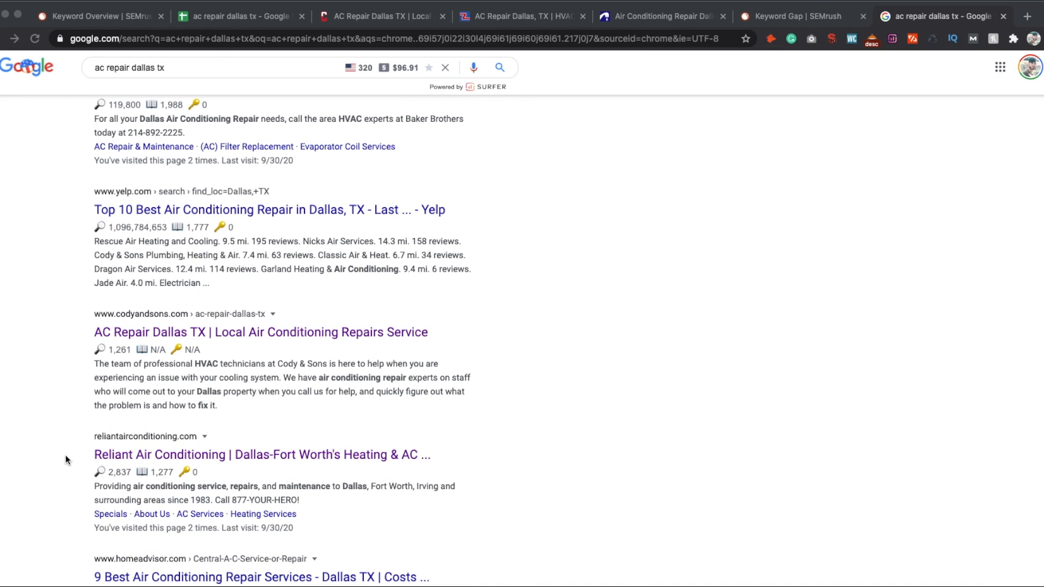
scroll(66, 460, "up", 2)
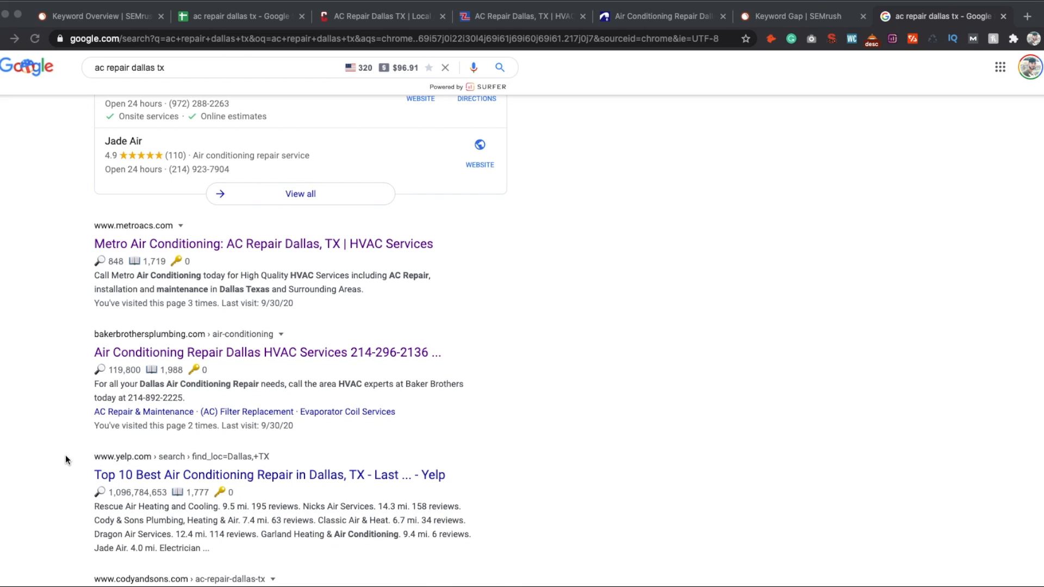
scroll(80, 456, "up", 15)
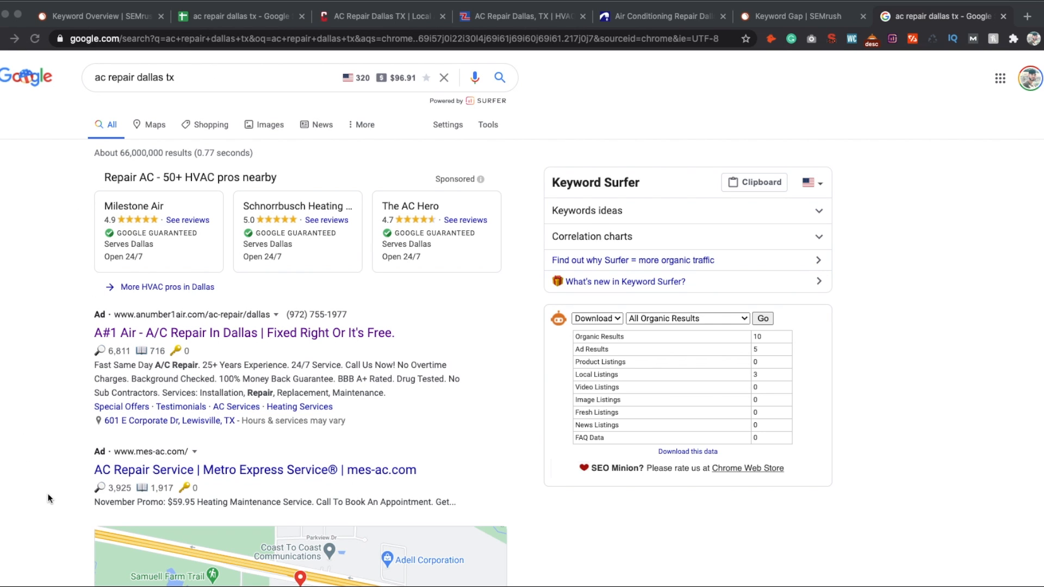
Review the ads and map listings again, and select the query "ac repair dallas tx" in the search box.
scroll(48, 498, "down", 8)
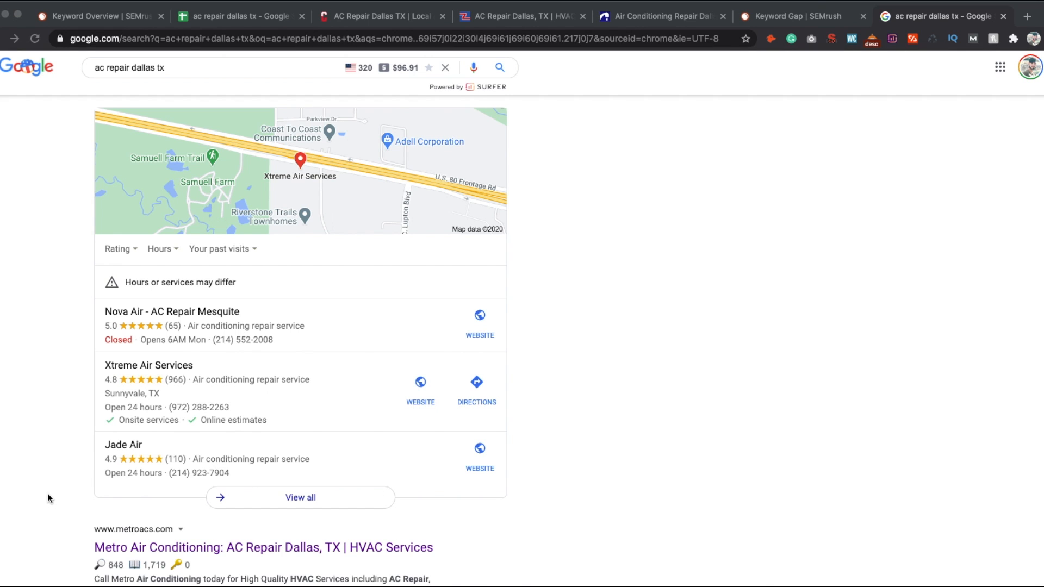
scroll(48, 498, "up", 8)
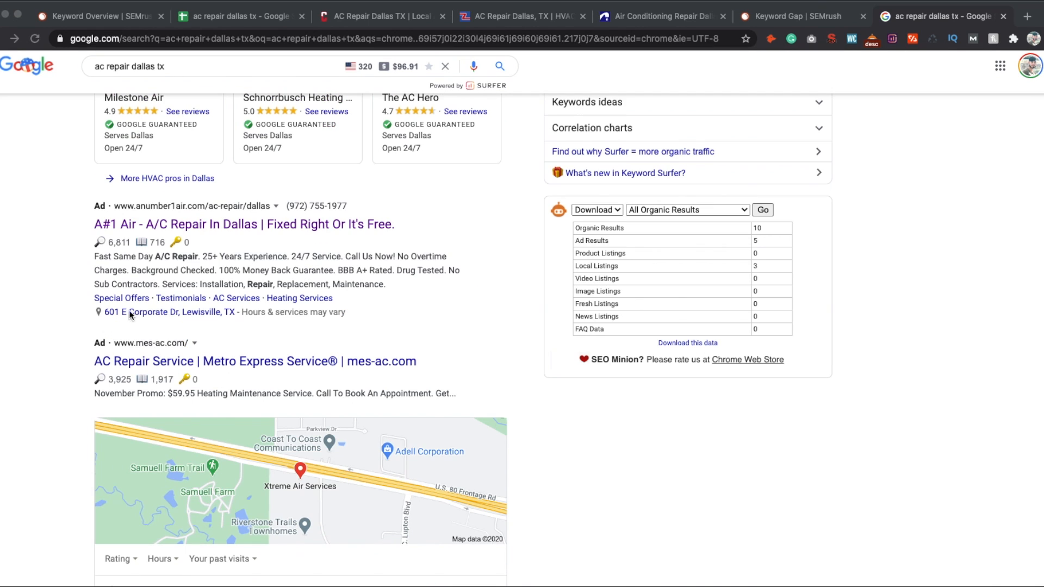
left_click(210, 77)
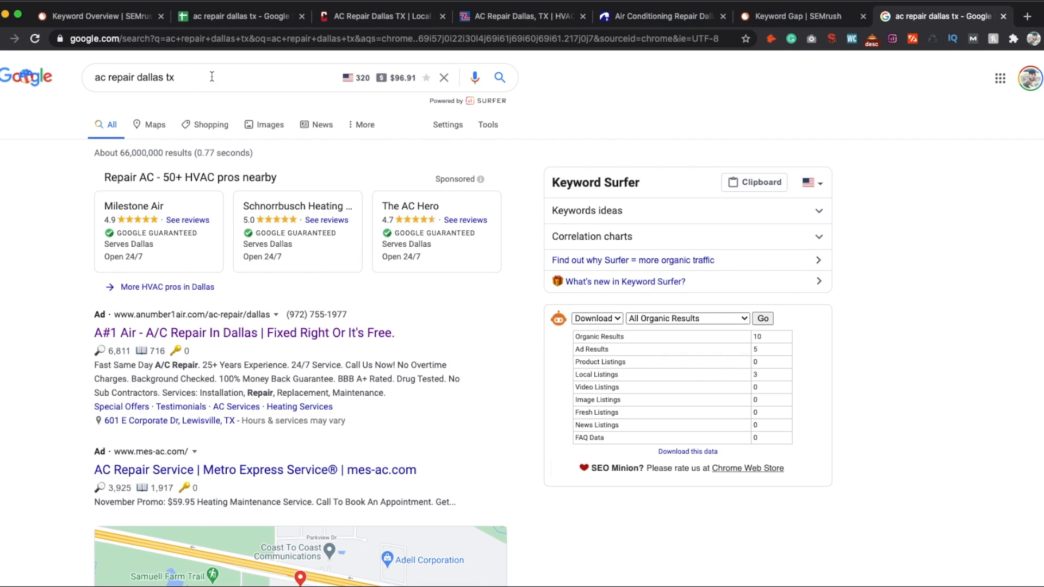
left_click_drag(189, 77, 77, 86)
Examine the local map listings for Nova Air, Xtreme Air Services and Jade Air, including their ratings and review counts.
scroll(37, 438, "down", 7)
scroll(37, 436, "down", 1)
scroll(37, 436, "up", 1)
scroll(37, 436, "up", 1)
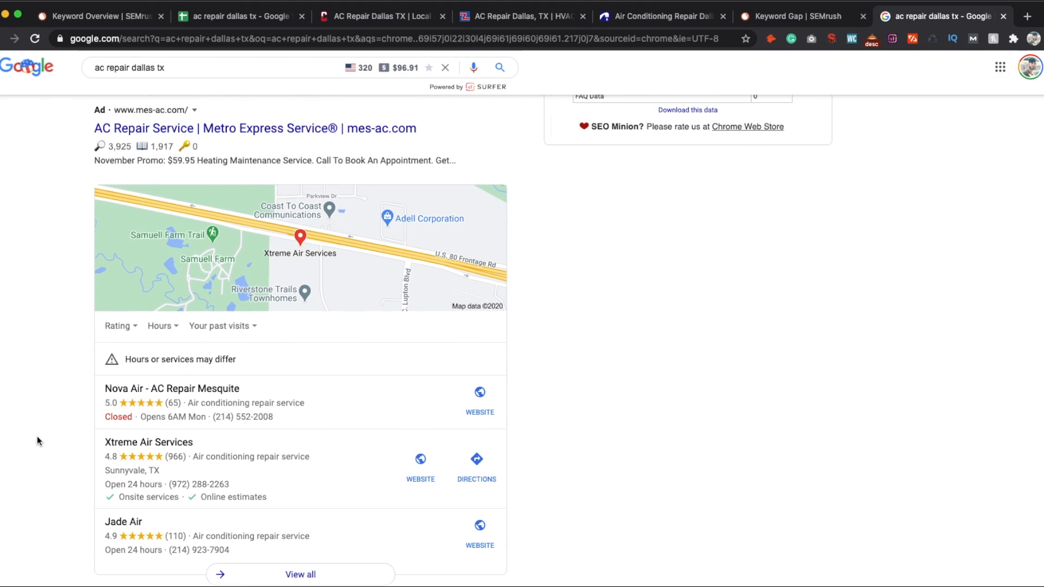
scroll(37, 435, "down", 1)
scroll(37, 435, "down", 2)
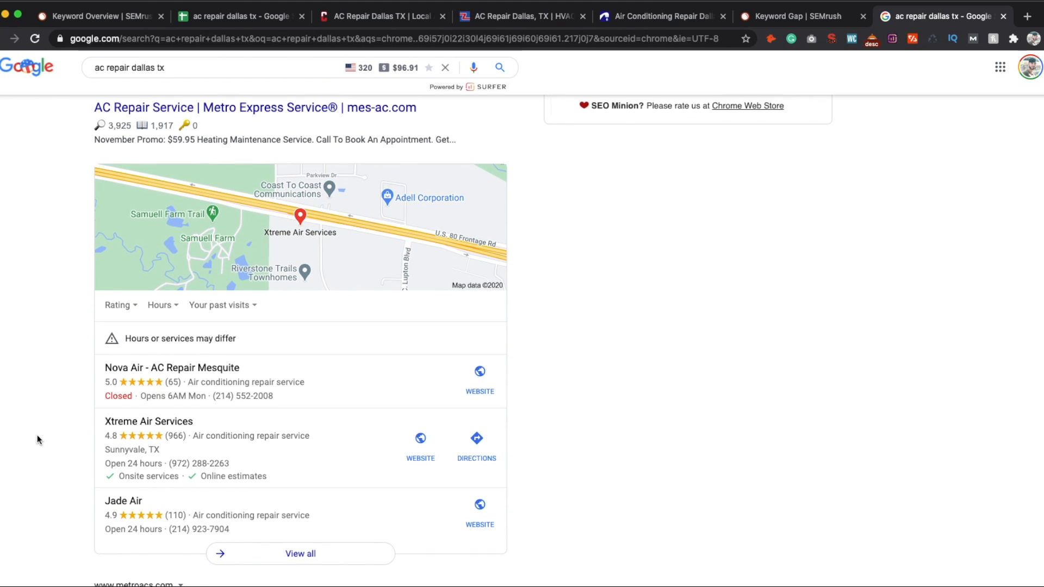
scroll(37, 440, "down", 1)
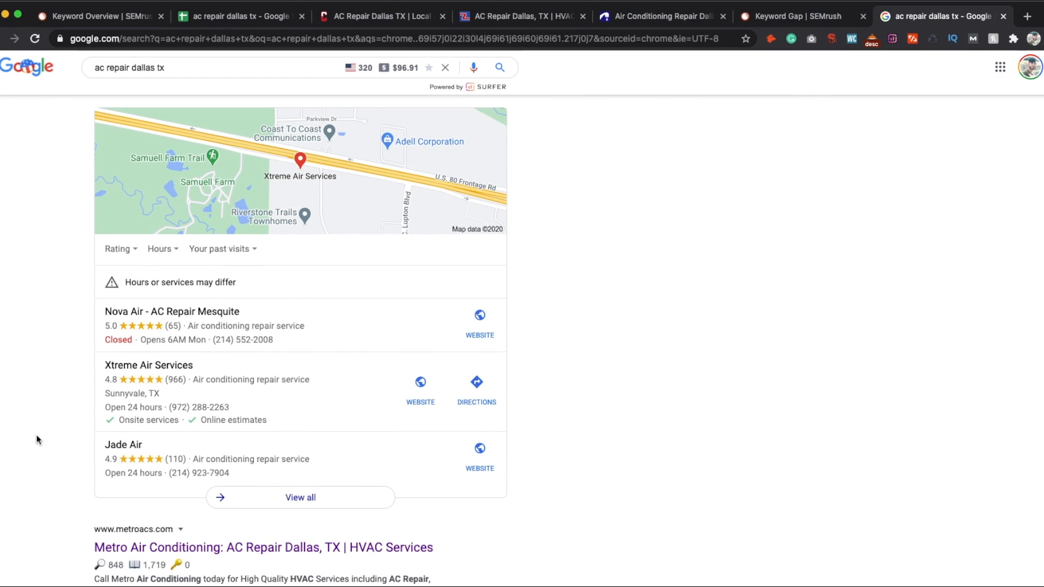
scroll(37, 440, "up", 1)
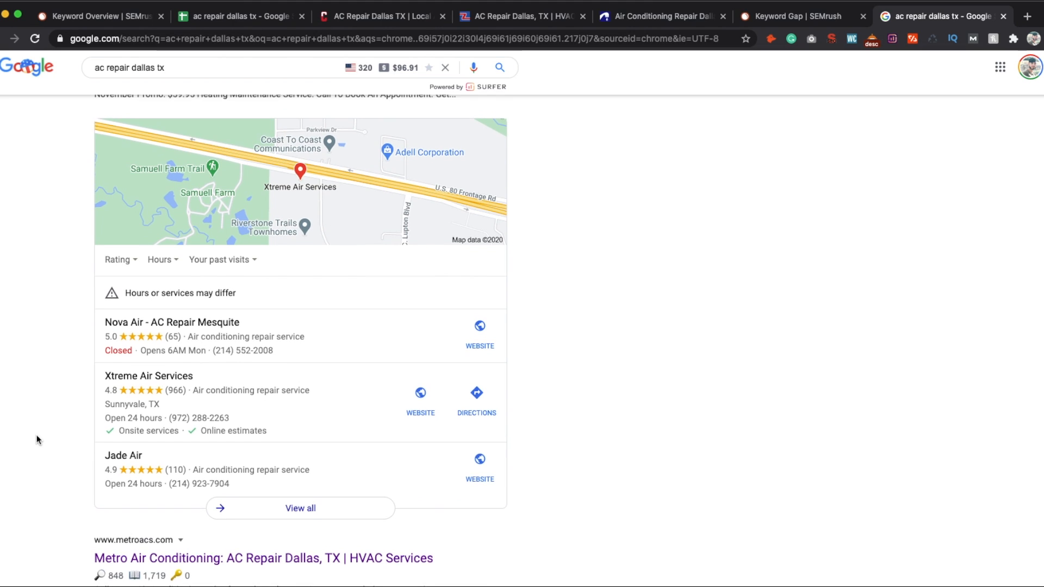
scroll(37, 439, "down", 3)
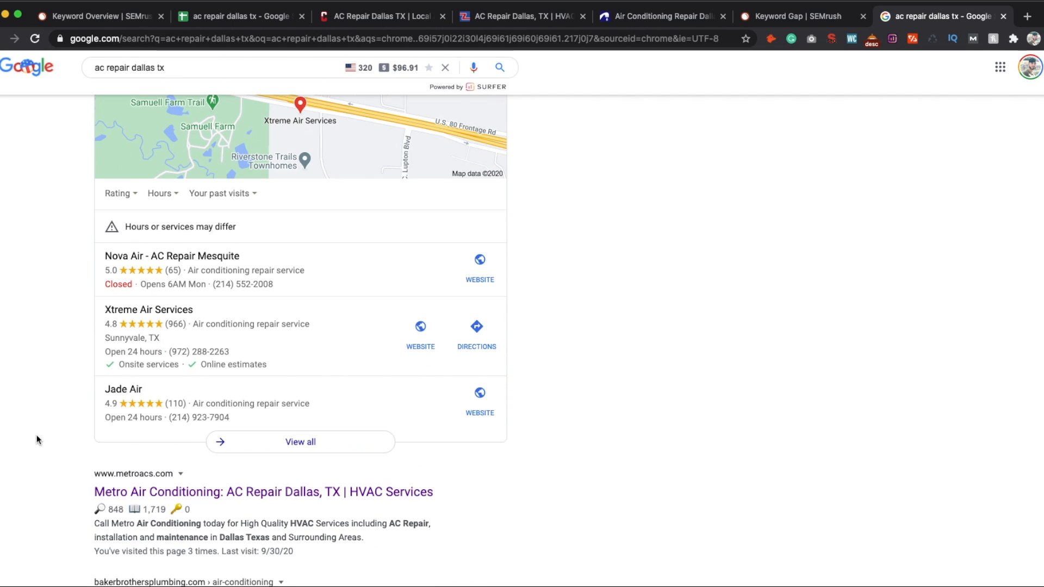
scroll(37, 439, "up", 1)
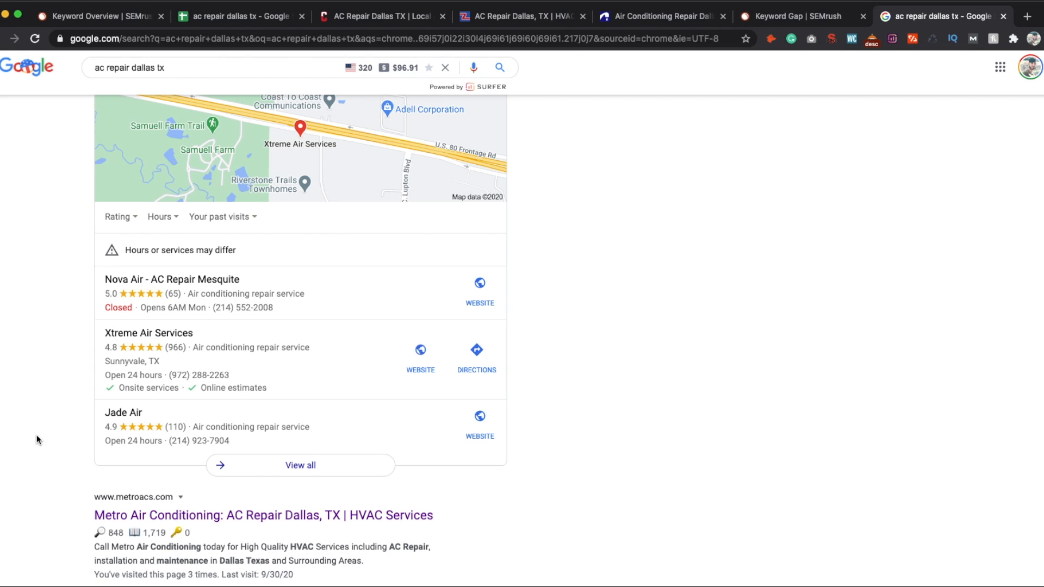
scroll(36, 440, "up", 2)
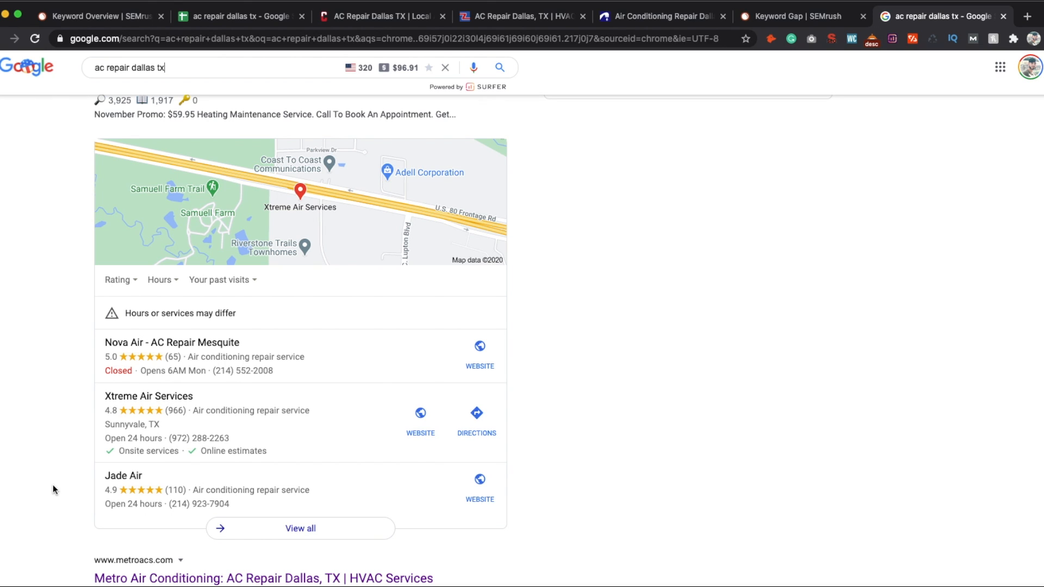
Open the Metro Air Conditioning website from the organic results, and return to the search results.
scroll(53, 484, "down", 5)
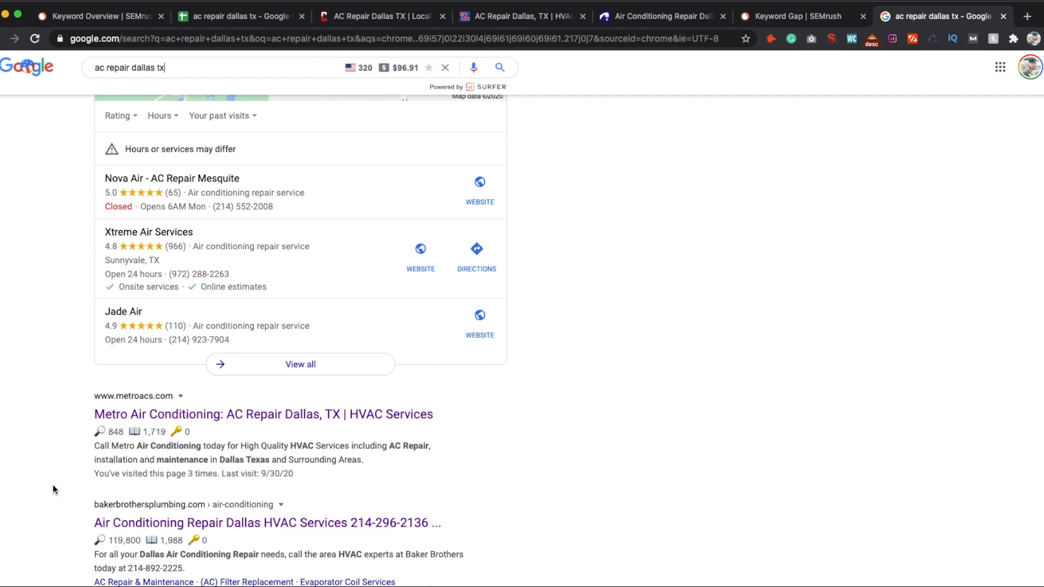
scroll(53, 484, "down", 3)
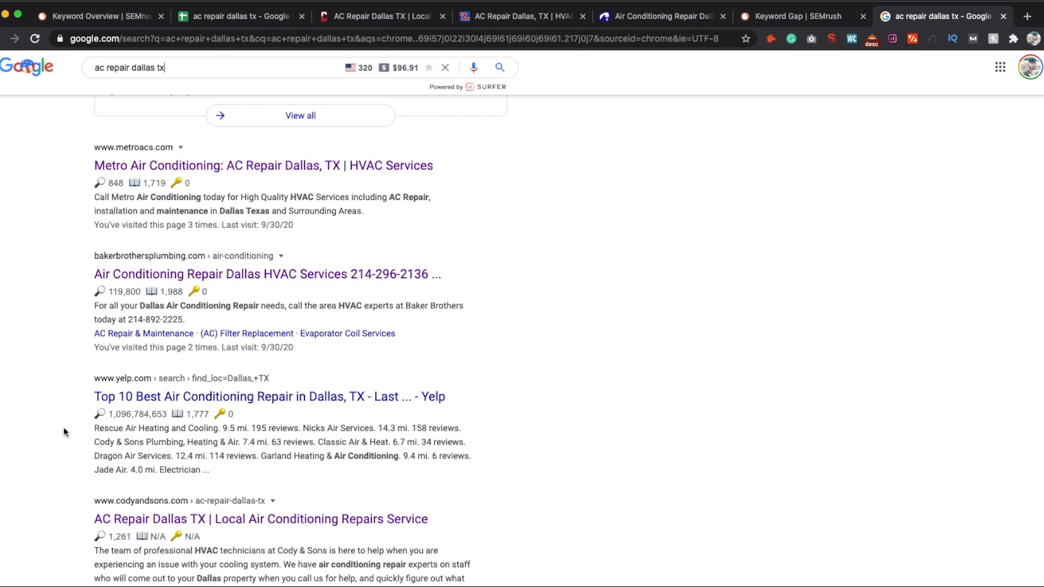
scroll(63, 431, "up", 1)
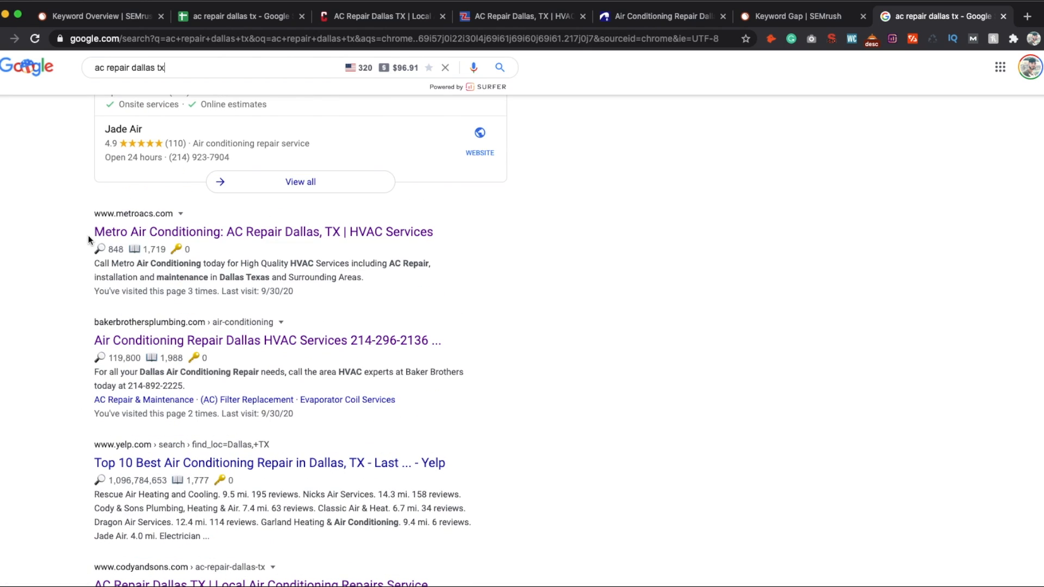
left_click(153, 237)
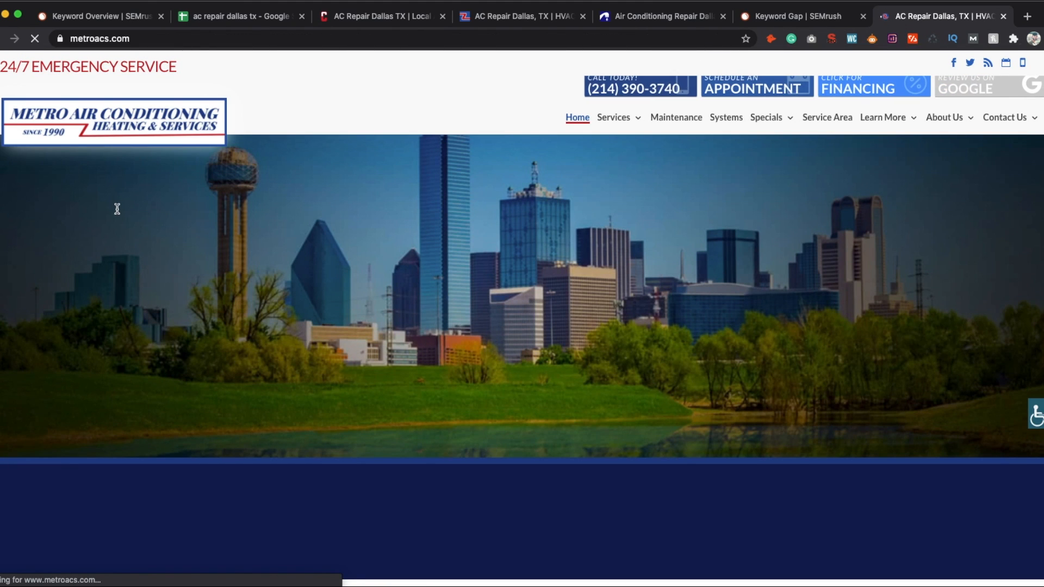
left_click(0, 43)
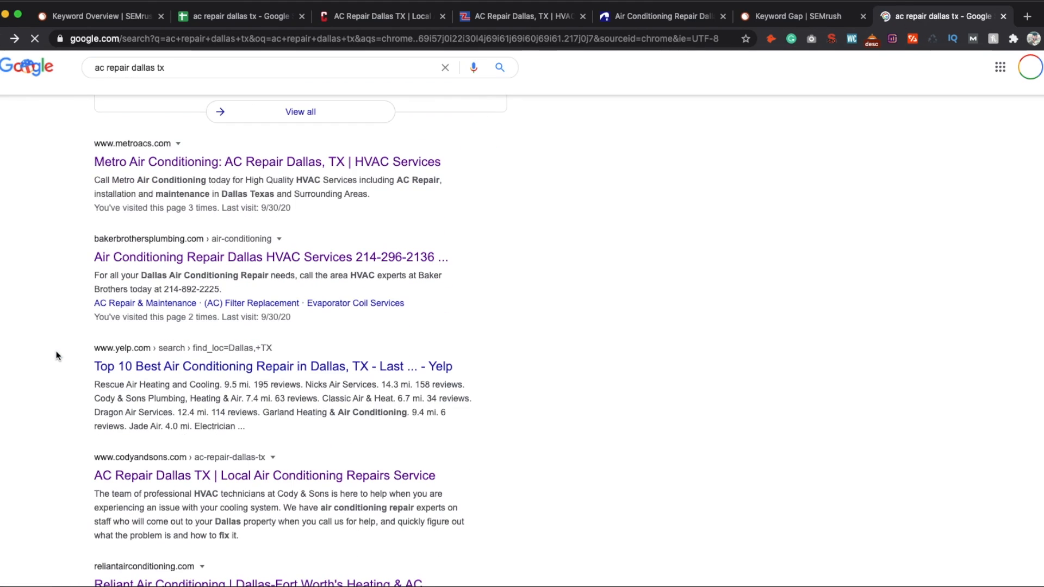
Examine which organic results are local AC companies and which are directories such as Yelp, HomeAdvisor and BBB.
scroll(109, 337, "down", 5)
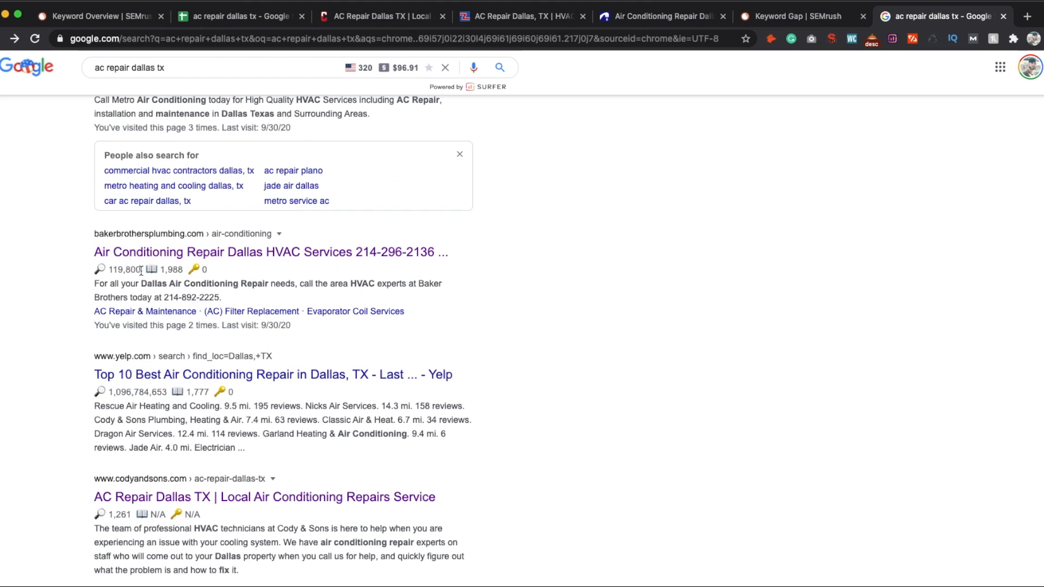
scroll(96, 371, "down", 4)
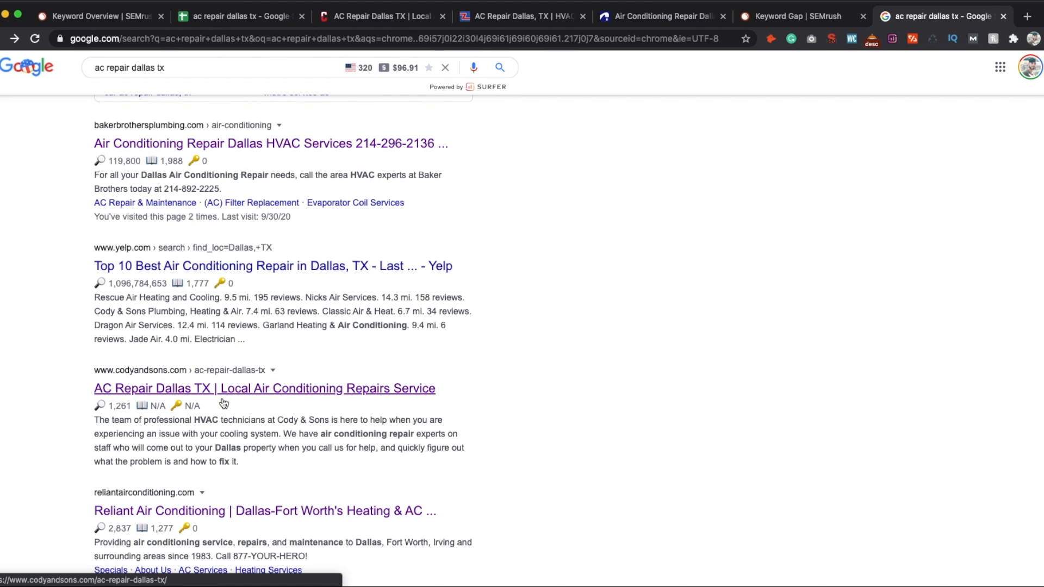
scroll(139, 465, "down", 1)
scroll(112, 232, "down", 8)
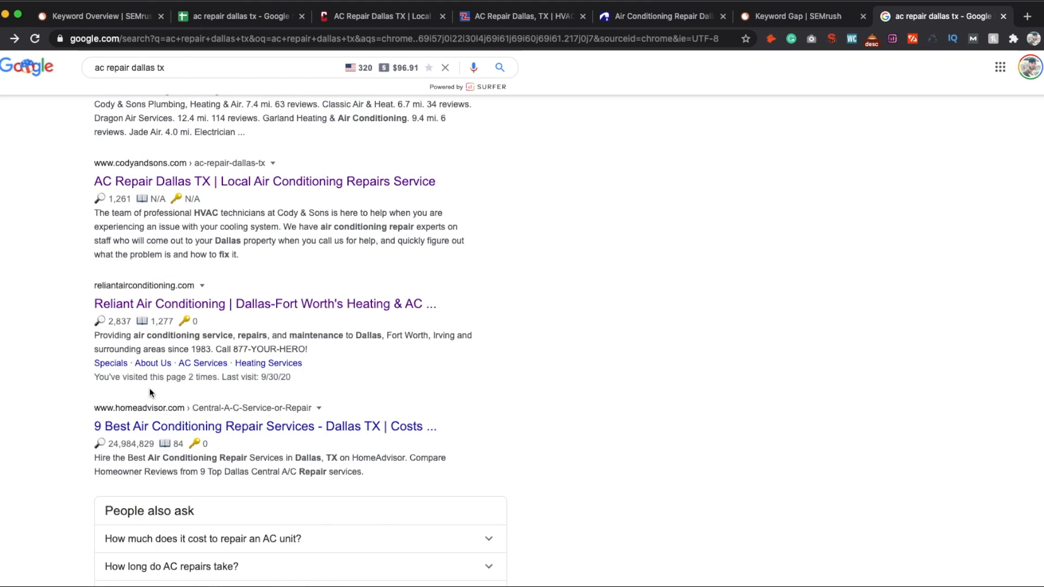
scroll(109, 444, "down", 4)
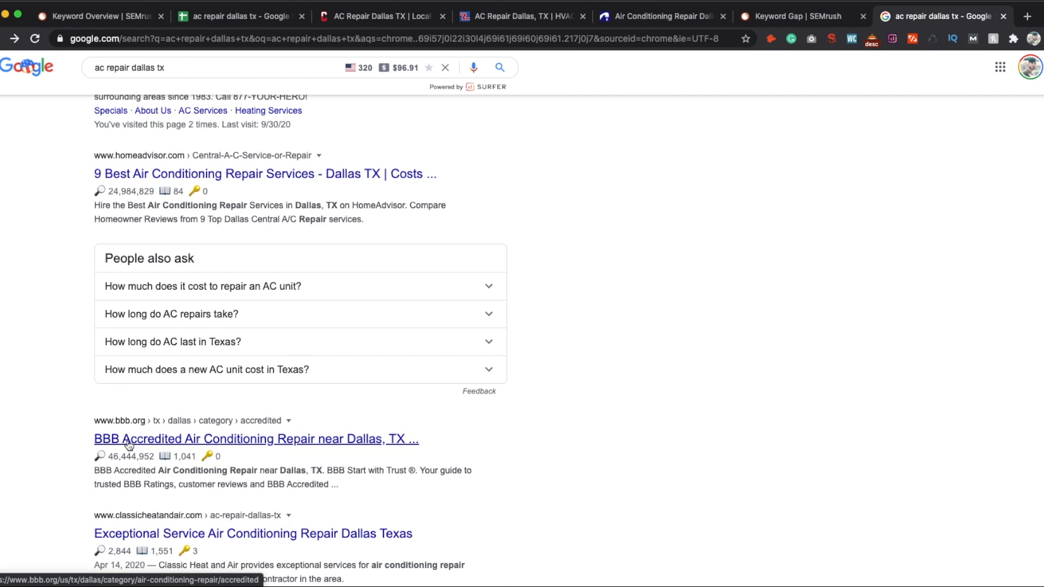
scroll(136, 473, "up", 3)
scroll(18, 437, "up", 9)
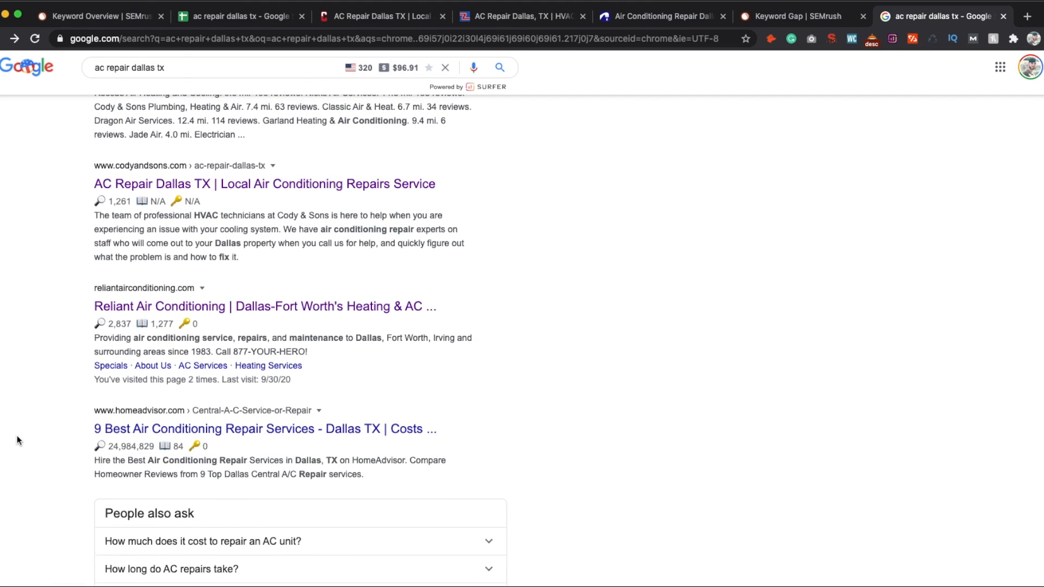
scroll(17, 435, "up", 2)
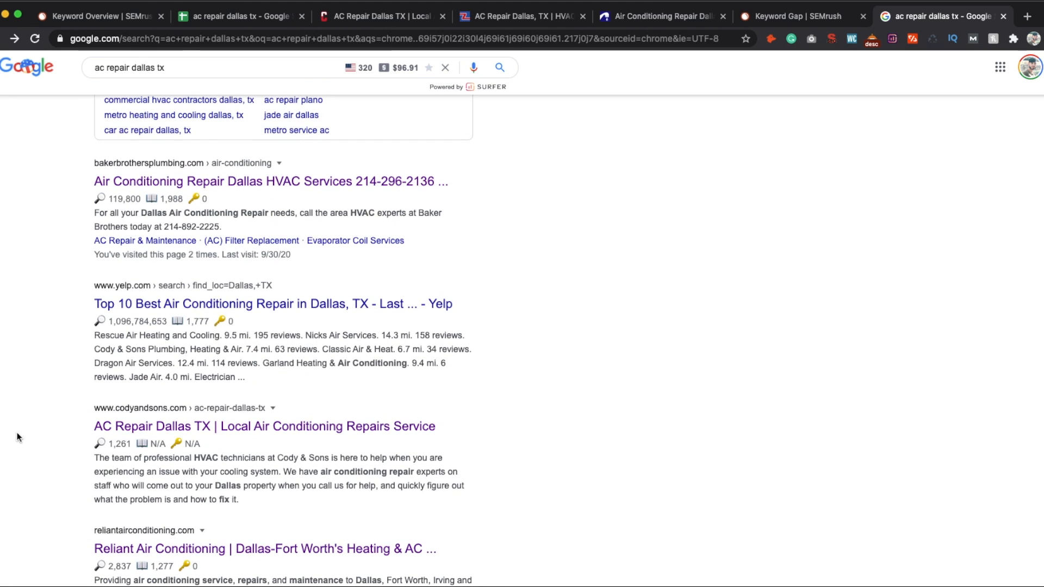
scroll(29, 432, "down", 1)
scroll(28, 430, "up", 5)
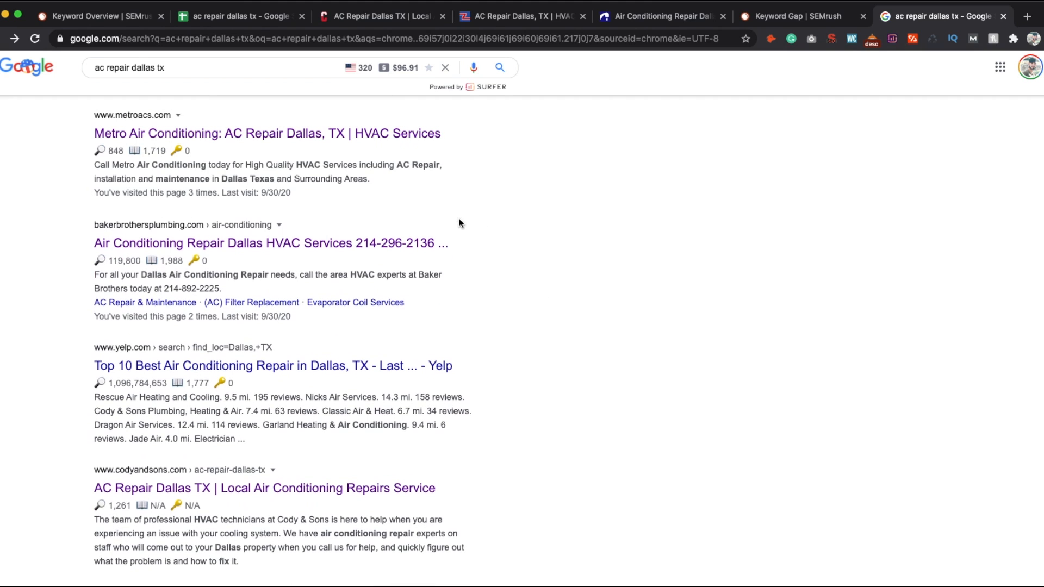
Compare the ads and local map listings with the top organic results, Metro Air Conditioning and Baker Brothers.
scroll(34, 392, "up", 1)
scroll(35, 388, "up", 5)
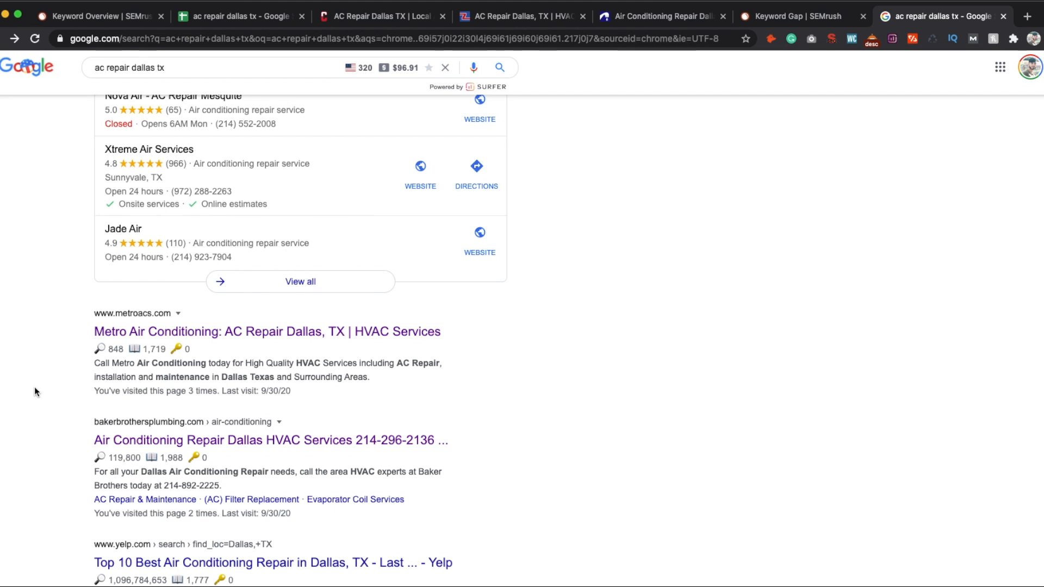
scroll(35, 387, "up", 2)
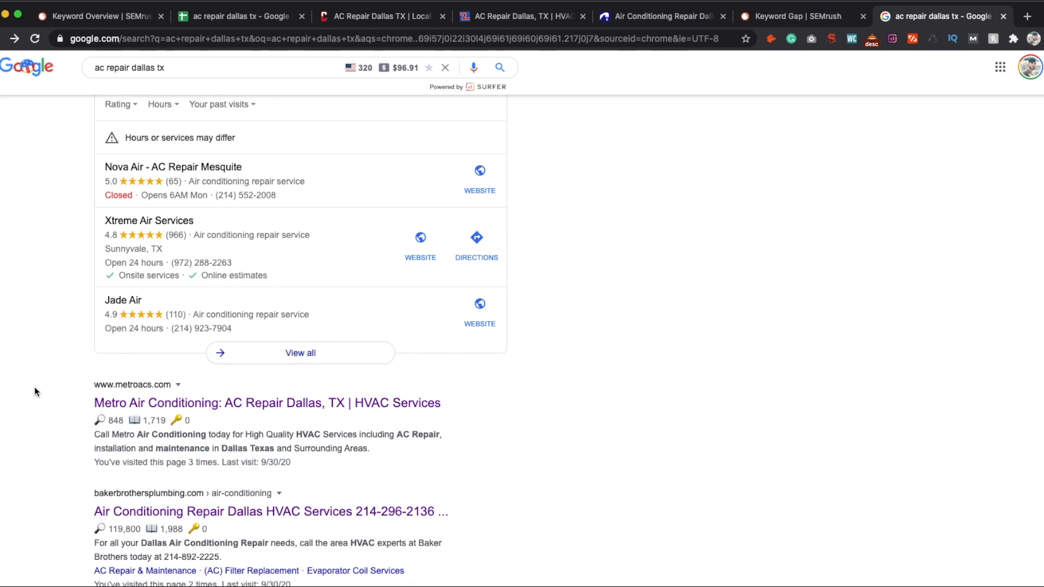
scroll(44, 400, "up", 1)
scroll(41, 402, "up", 8)
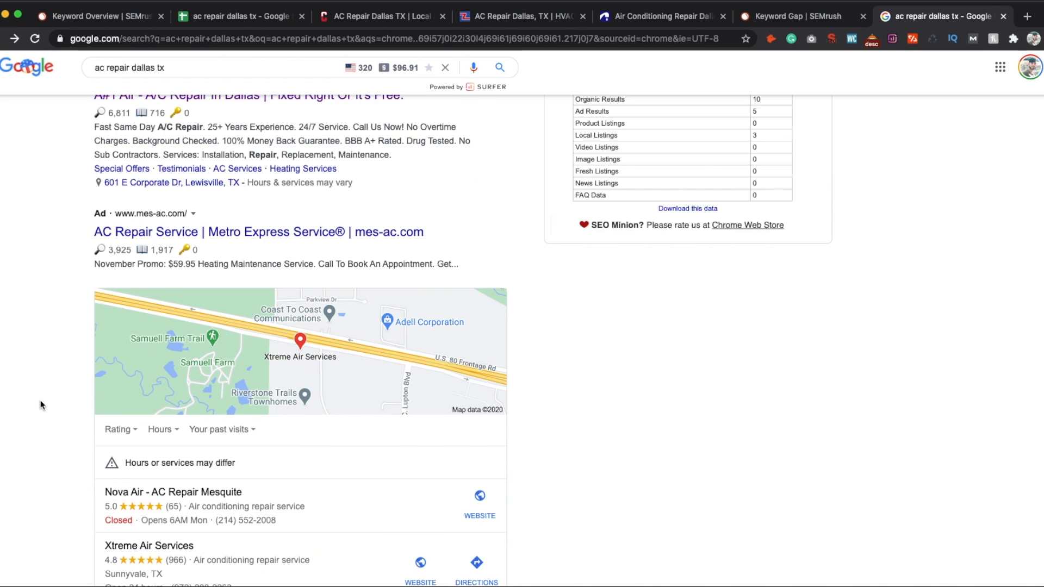
scroll(38, 400, "down", 9)
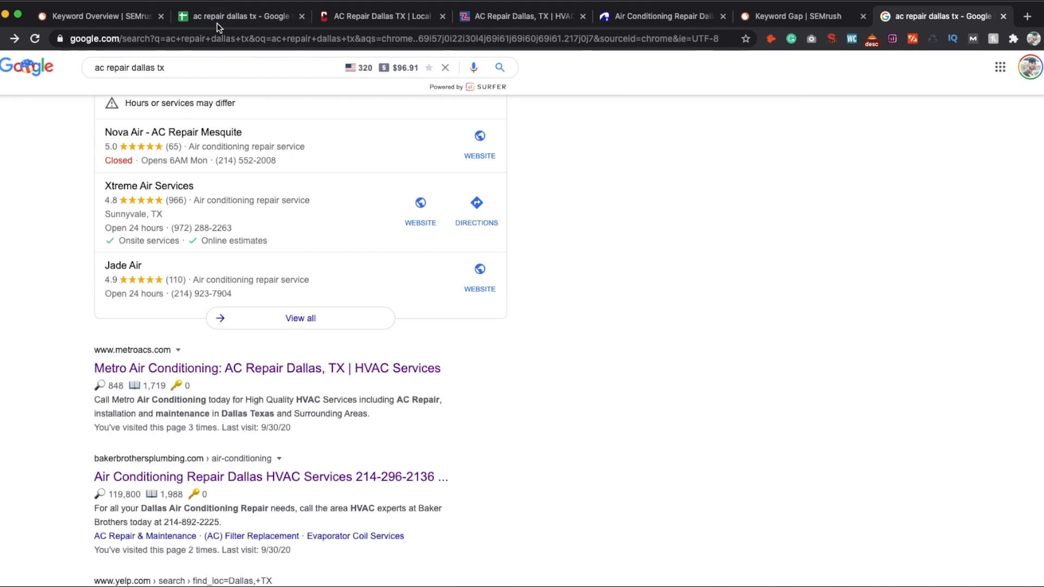
Switch to the ac repair dallas tx spreadsheet and examine the competitor template rows, from Website URL and PA through Page Speed and Socials.
left_click(234, 16)
left_click(220, 154)
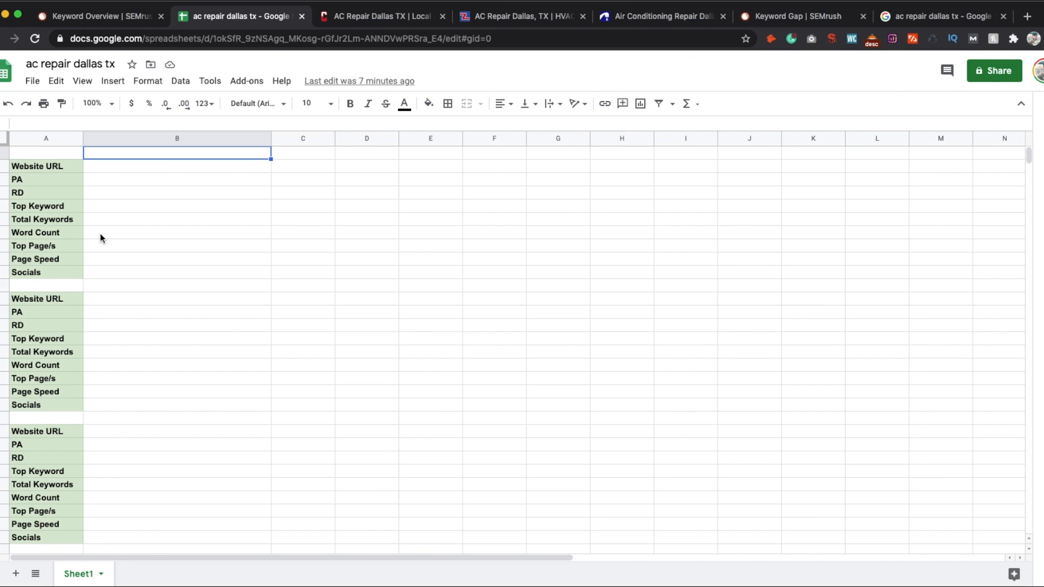
scroll(96, 274, "down", 3)
scroll(97, 278, "up", 2)
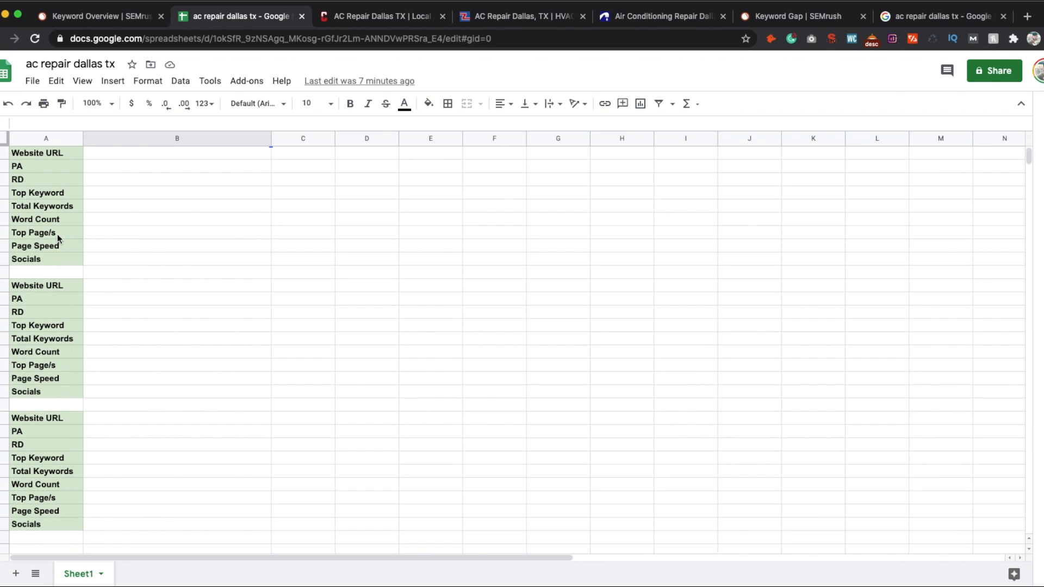
left_click(118, 235)
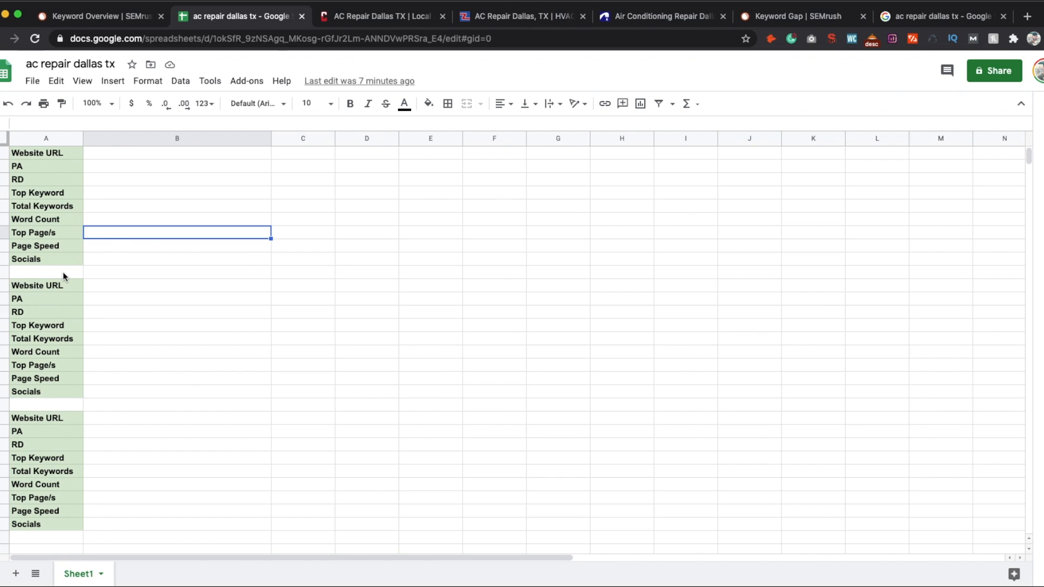
left_click(63, 273)
left_click(106, 245)
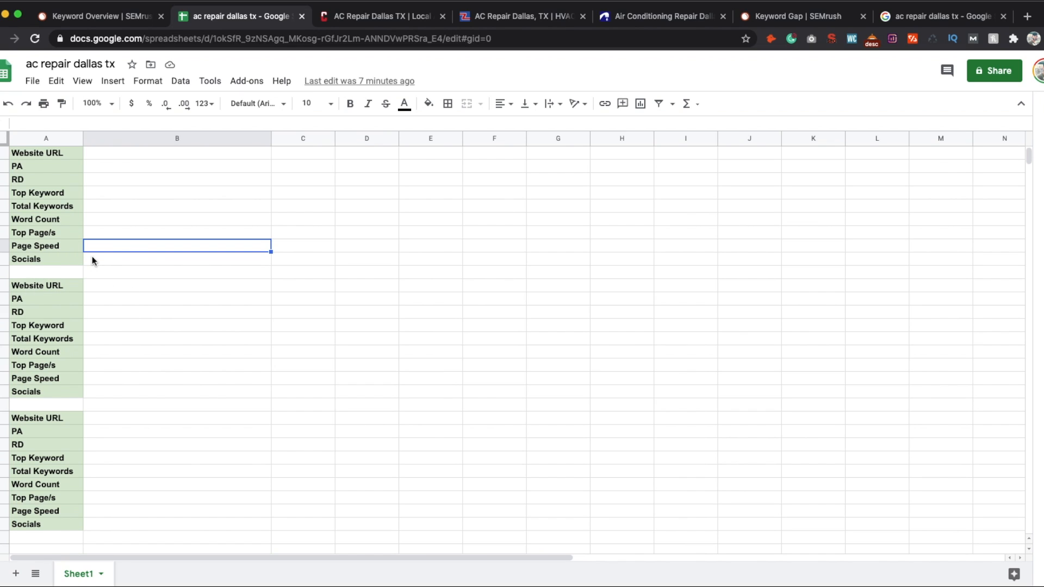
left_click(44, 273)
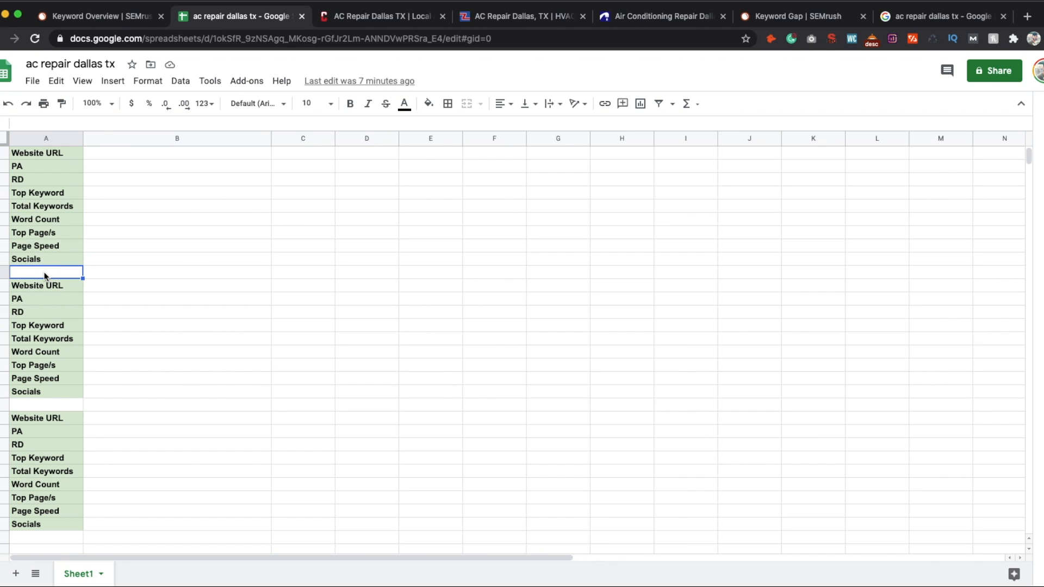
scroll(100, 279, "up", 1)
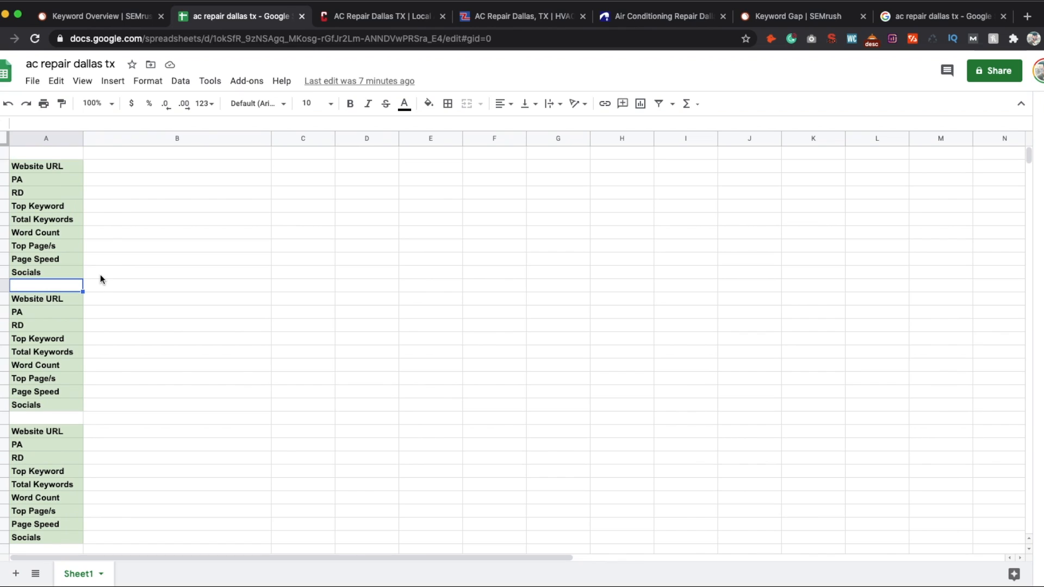
left_click(61, 155)
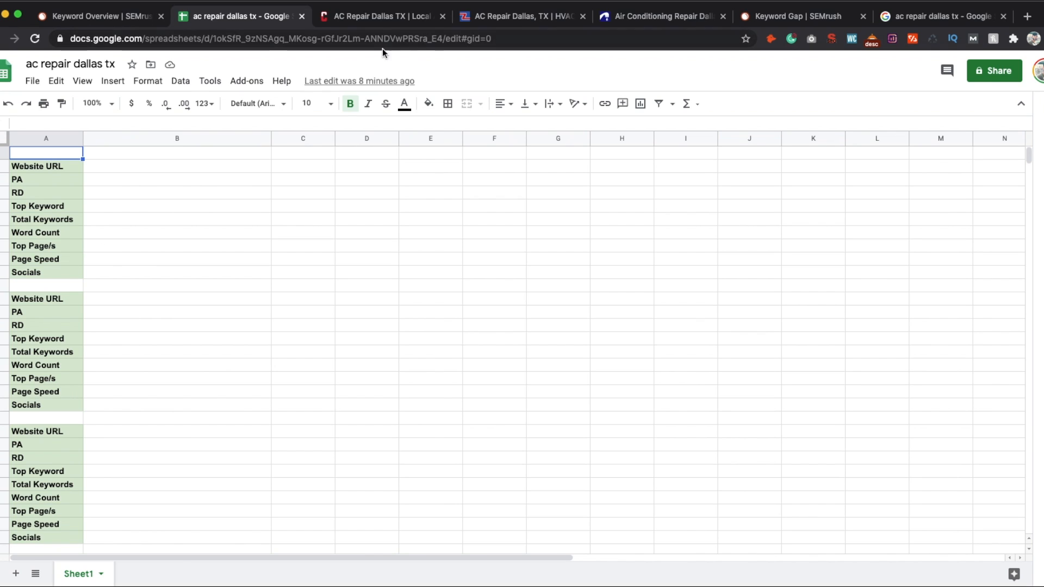
Copy the Cody & Sons Dallas AC repair page address into the first Website URL entry of the competitor spreadsheet.
left_click(381, 17)
scroll(297, 192, "up", 10)
scroll(296, 188, "up", 5)
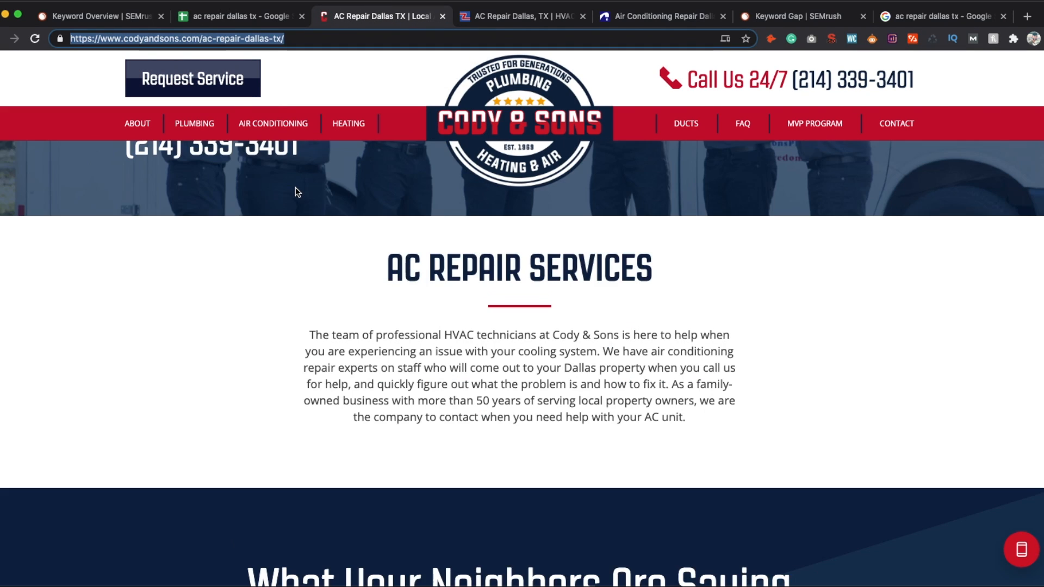
left_click(321, 38)
key("super+a")
key("super+c")
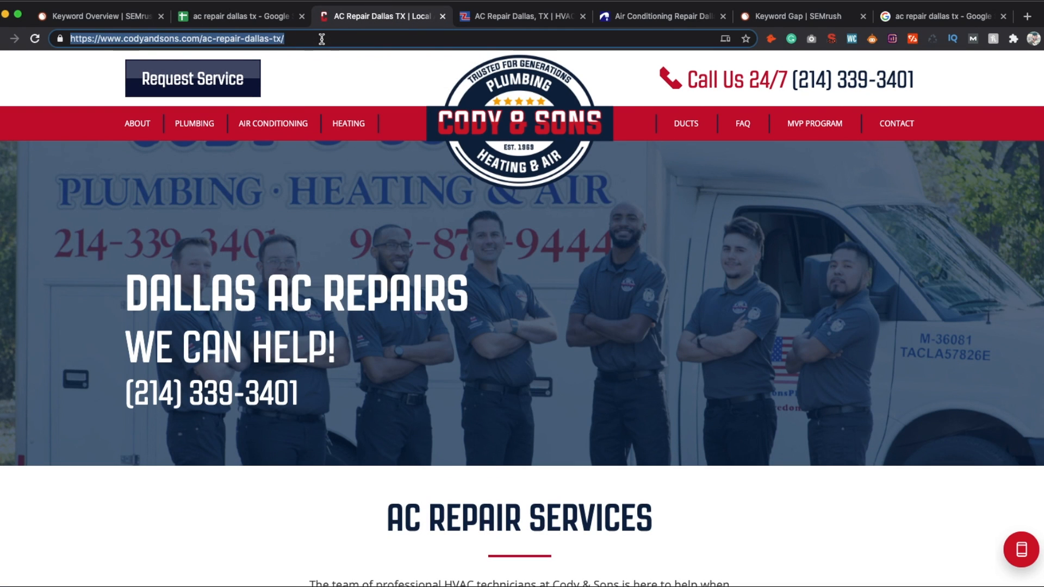
left_click(275, 20)
left_click(152, 164)
key("super+v")
key("Tab")
Return to the Cody & Sons page and examine its AC repair content, from the hero banner to the guarantees section.
key("ctrl+Tab")
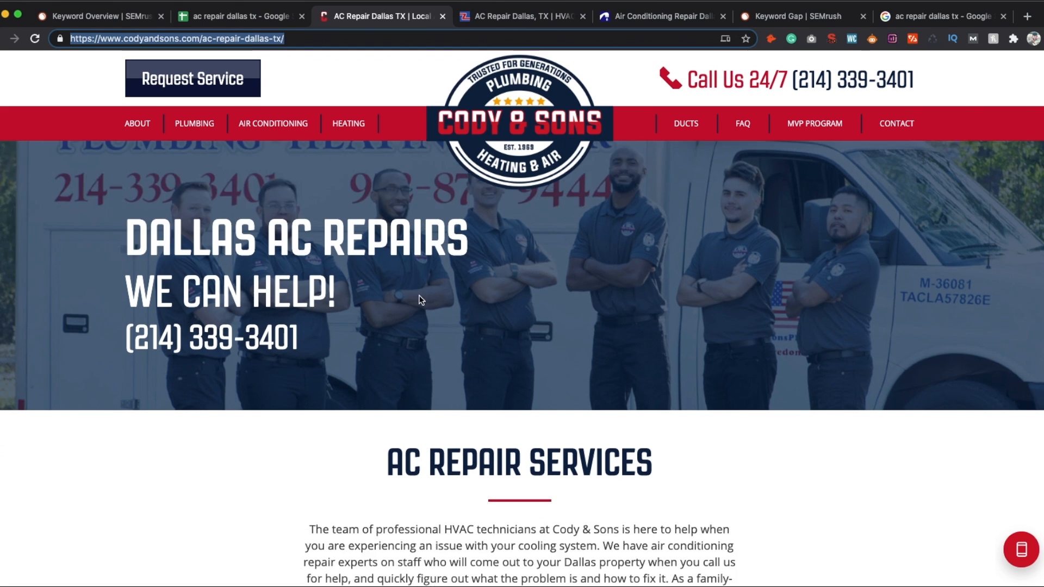
scroll(424, 299, "down", 7)
scroll(429, 300, "down", 10)
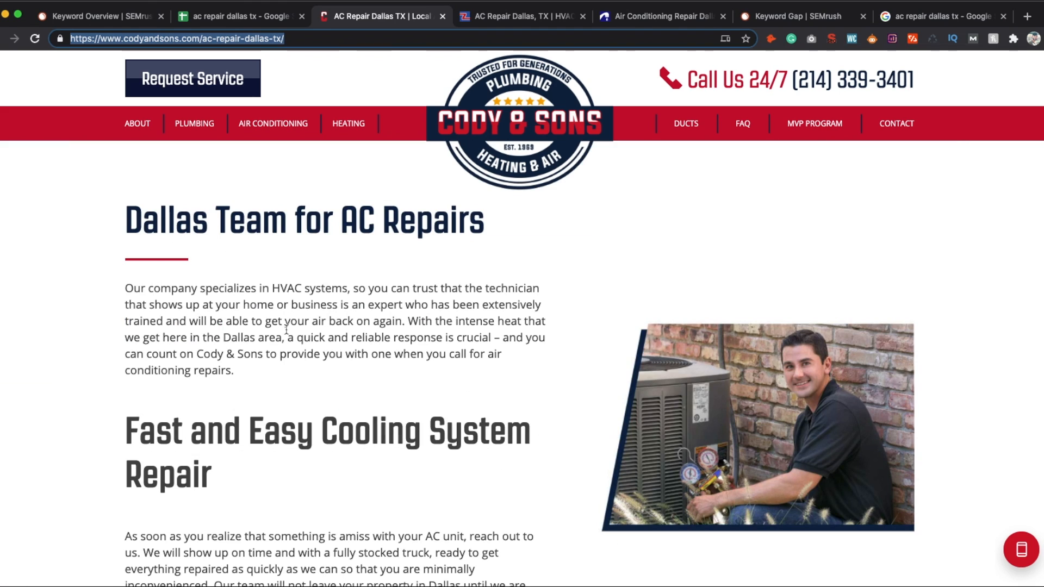
scroll(617, 449, "down", 15)
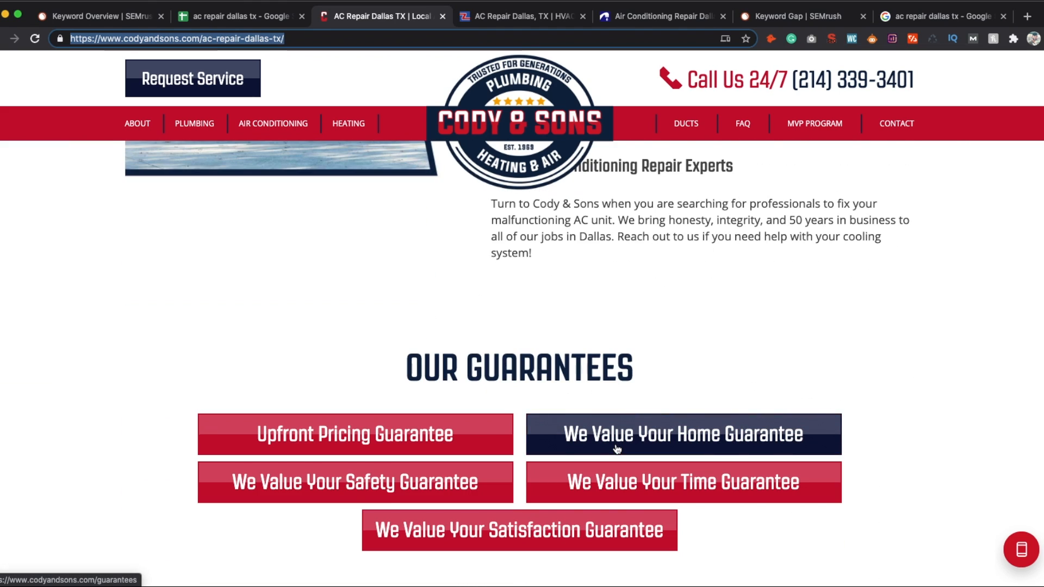
scroll(617, 449, "up", 12)
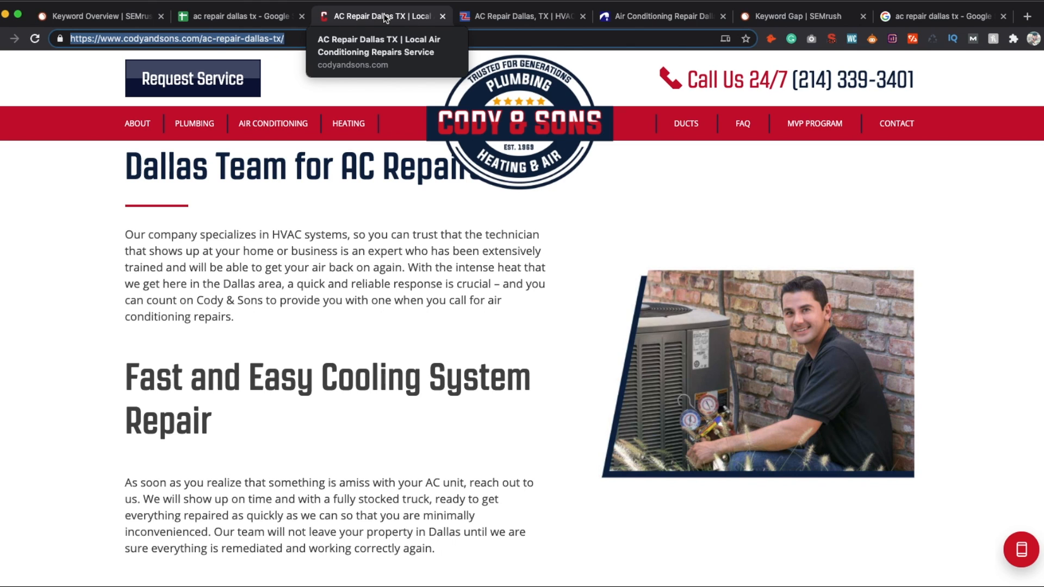
scroll(579, 289, "up", 3)
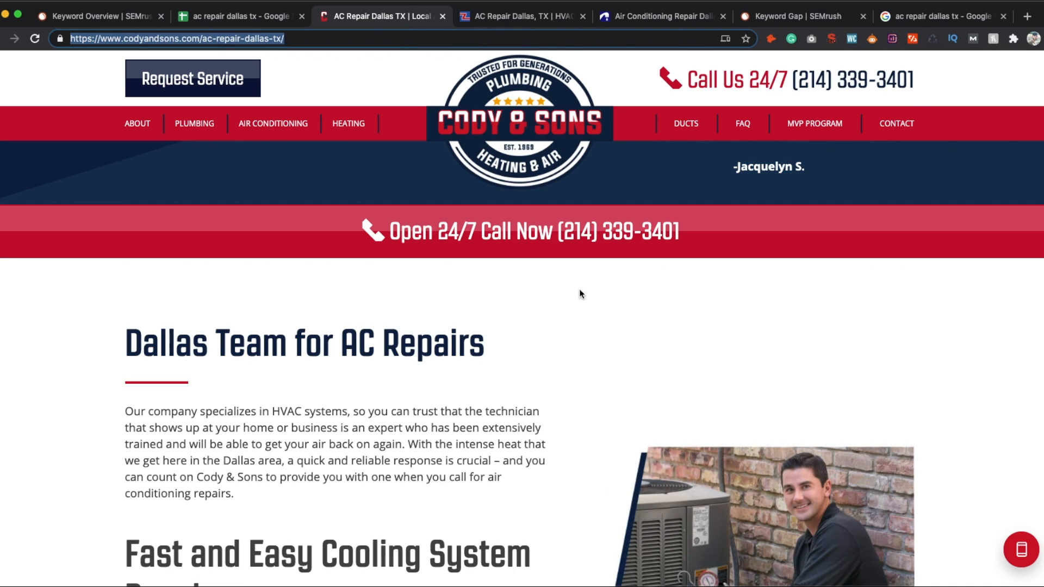
scroll(579, 289, "up", 10)
scroll(681, 206, "down", 10)
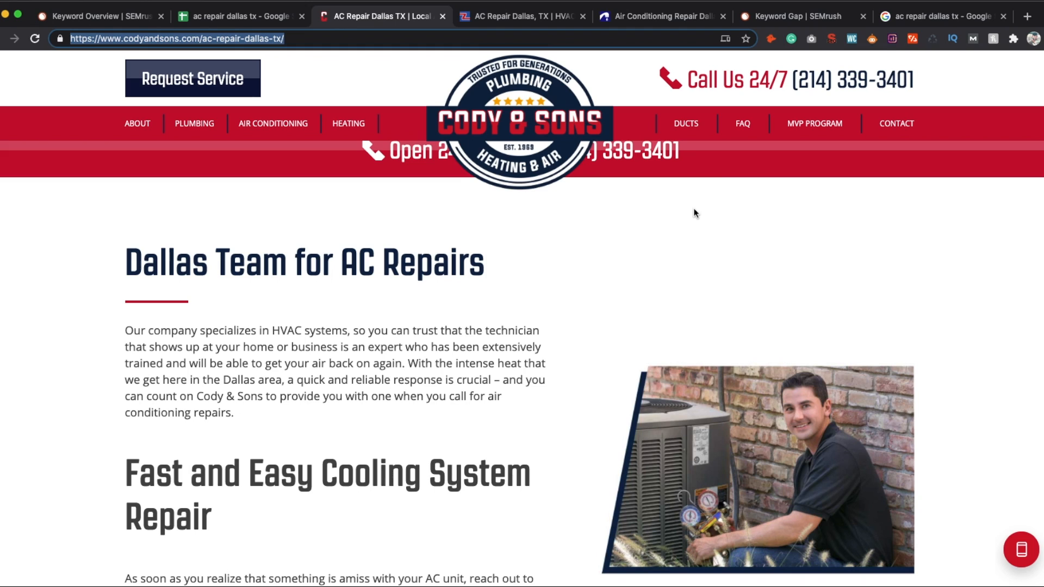
Run SEO Minion's Analyze On-Page SEO on the Cody & Sons page and review its title, description and headings.
left_click(872, 38)
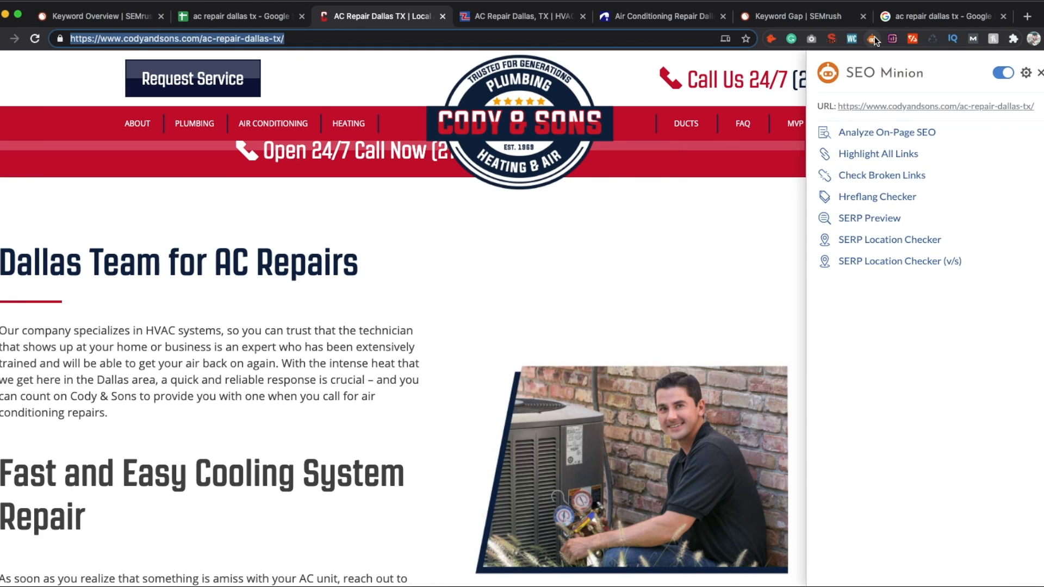
left_click(872, 135)
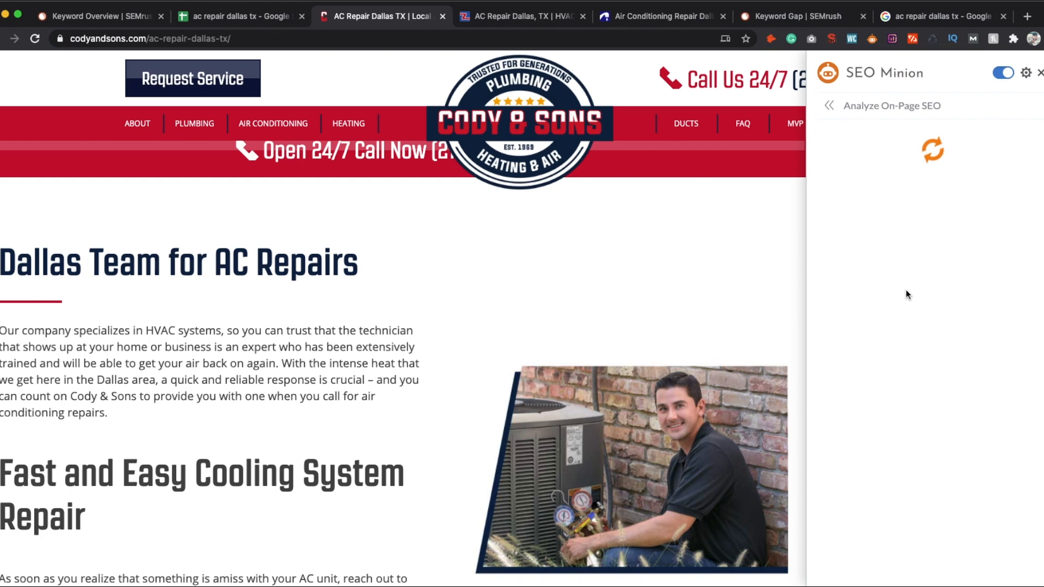
scroll(832, 199, "down", 1)
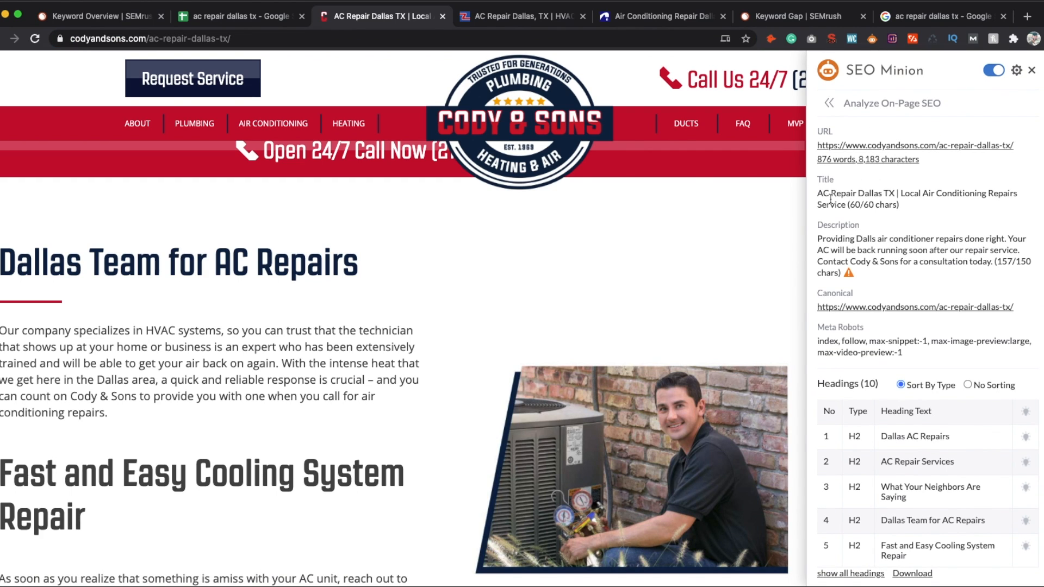
left_click_drag(818, 194, 849, 223)
left_click(830, 253)
scroll(857, 235, "down", 5)
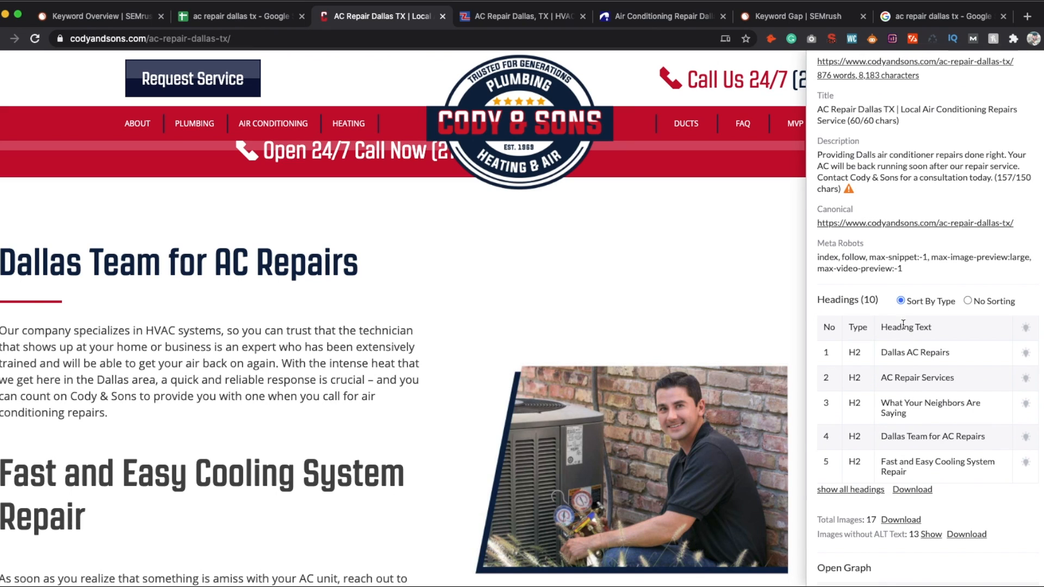
scroll(857, 235, "down", 2)
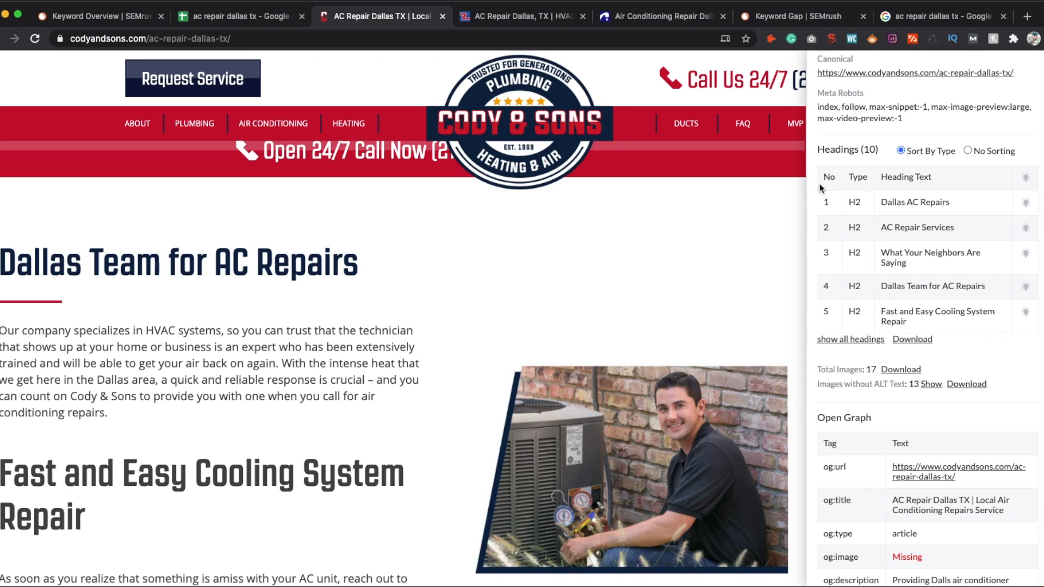
Show all headings in the SEO Minion report, review them with the image data, and close the report to recheck the page.
left_click(849, 339)
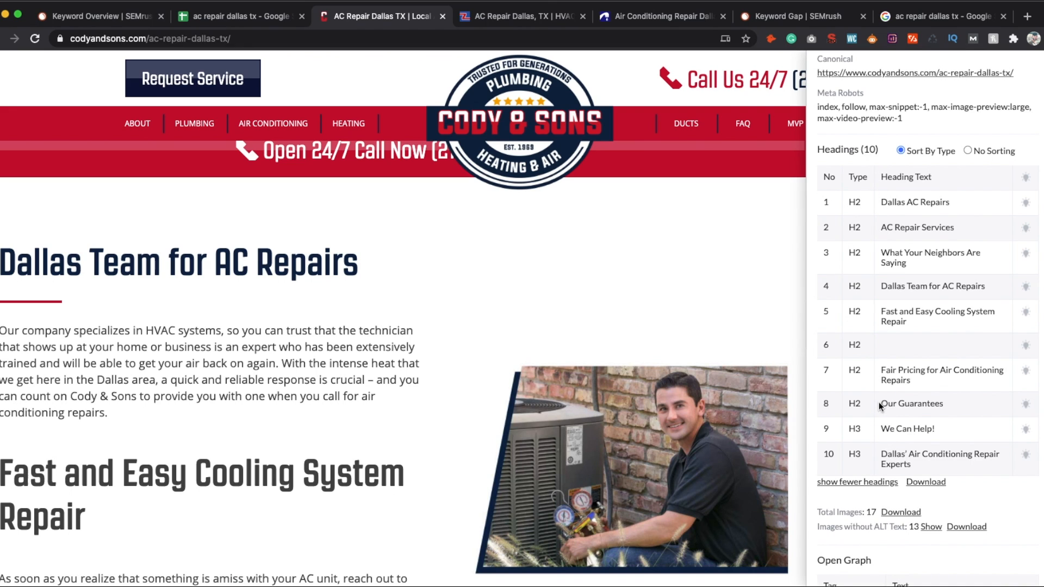
scroll(877, 408, "down", 5)
scroll(874, 422, "up", 3)
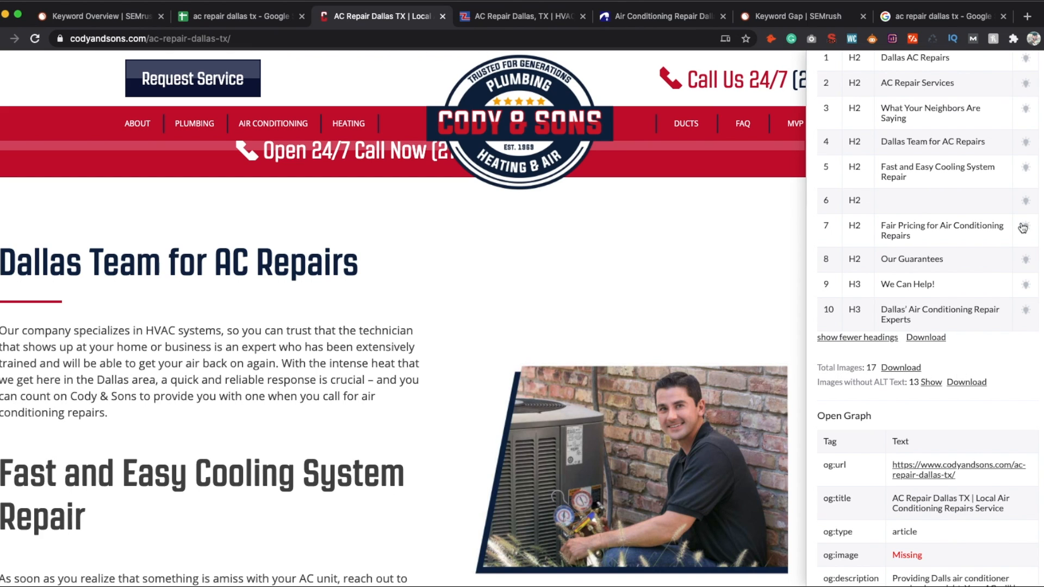
scroll(1024, 228, "up", 7)
left_click(1032, 63)
scroll(373, 326, "up", 10)
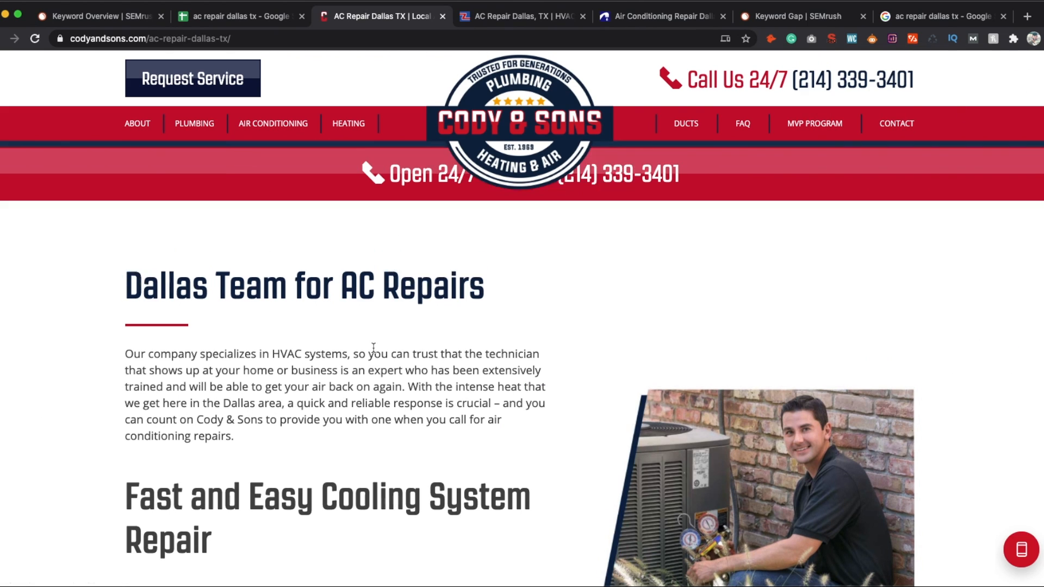
scroll(371, 350, "up", 4)
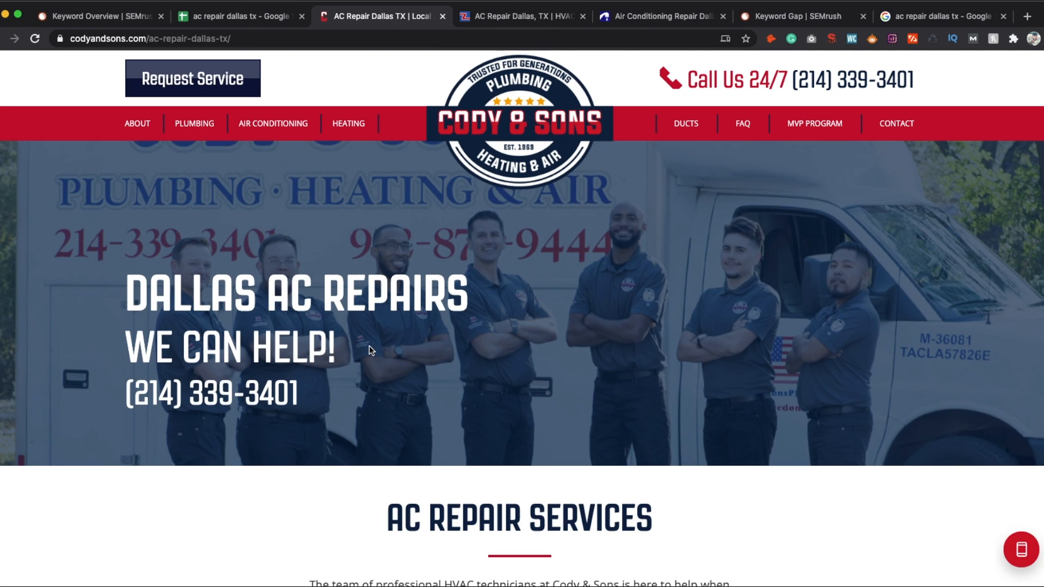
scroll(311, 459, "down", 3)
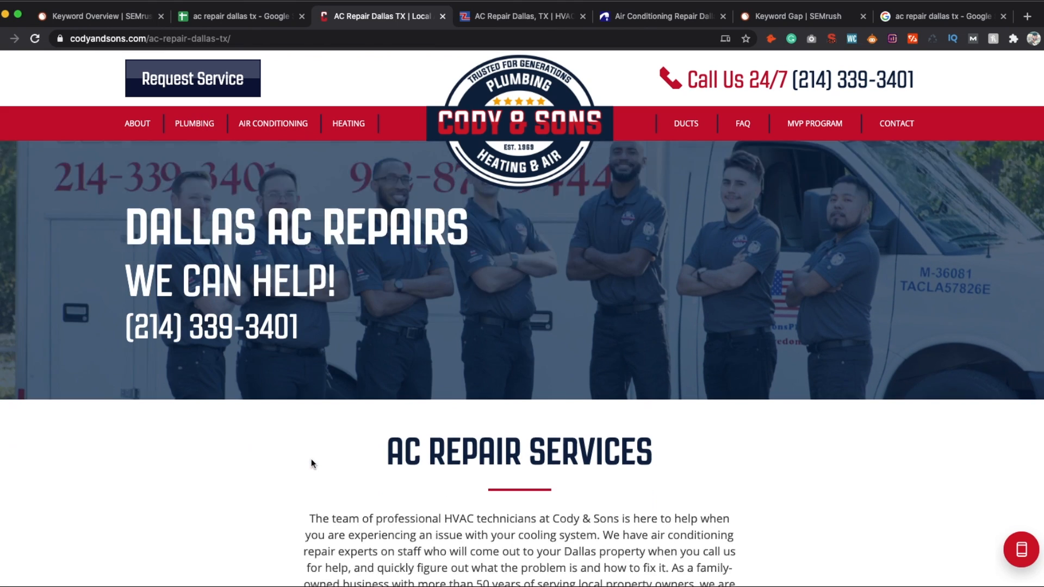
scroll(313, 461, "up", 3)
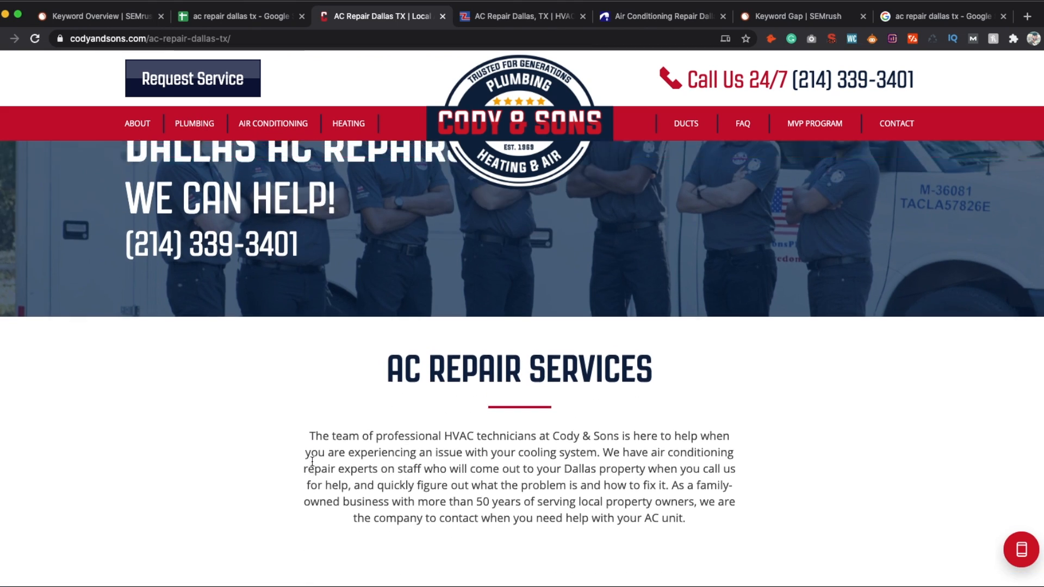
left_click(234, 19)
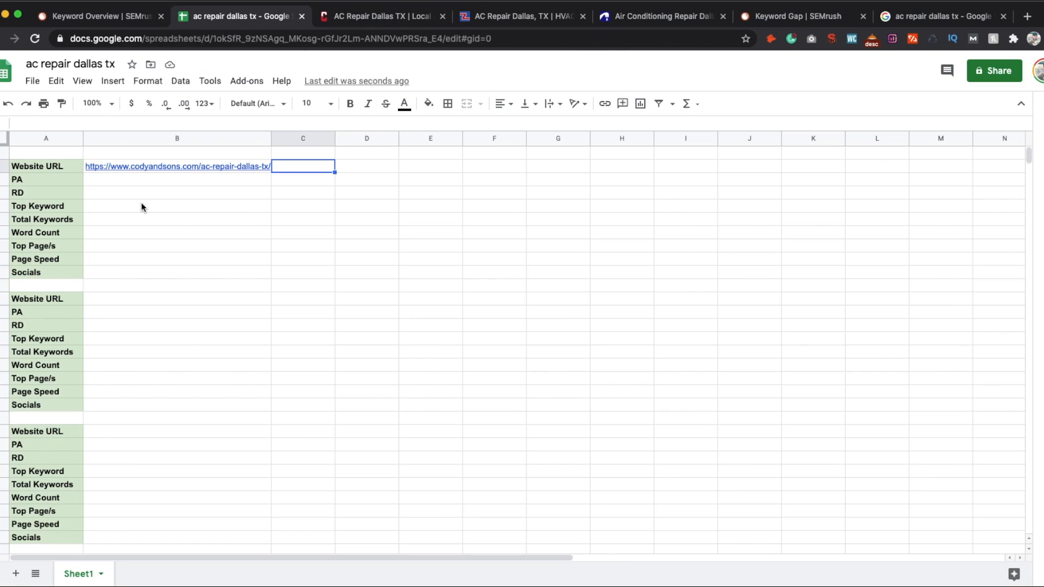
left_click(109, 178)
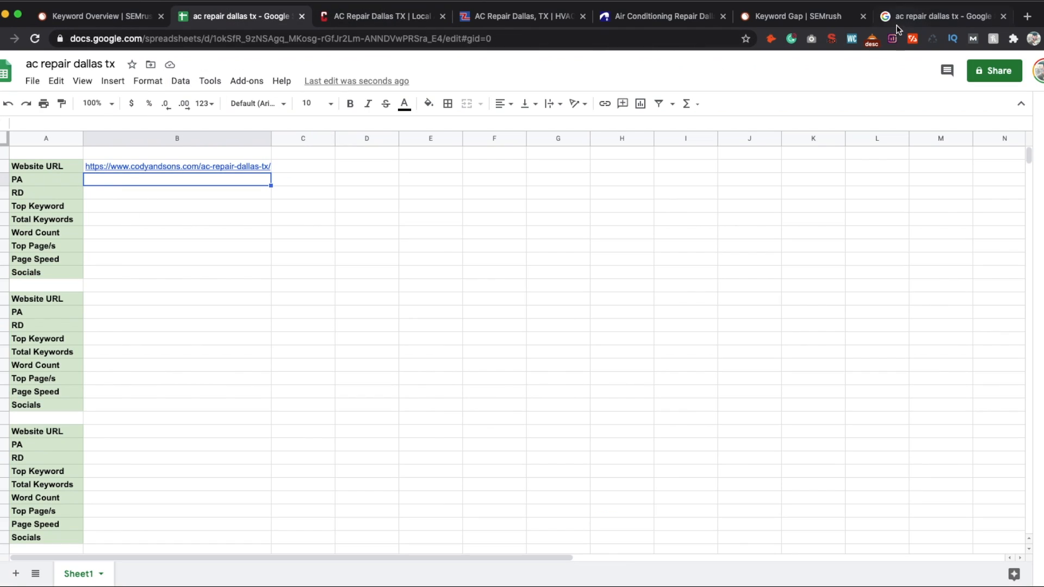
left_click(1033, 17)
type("sme")
key("BackSpace")
key("BackSpace")
type("emrush.com")
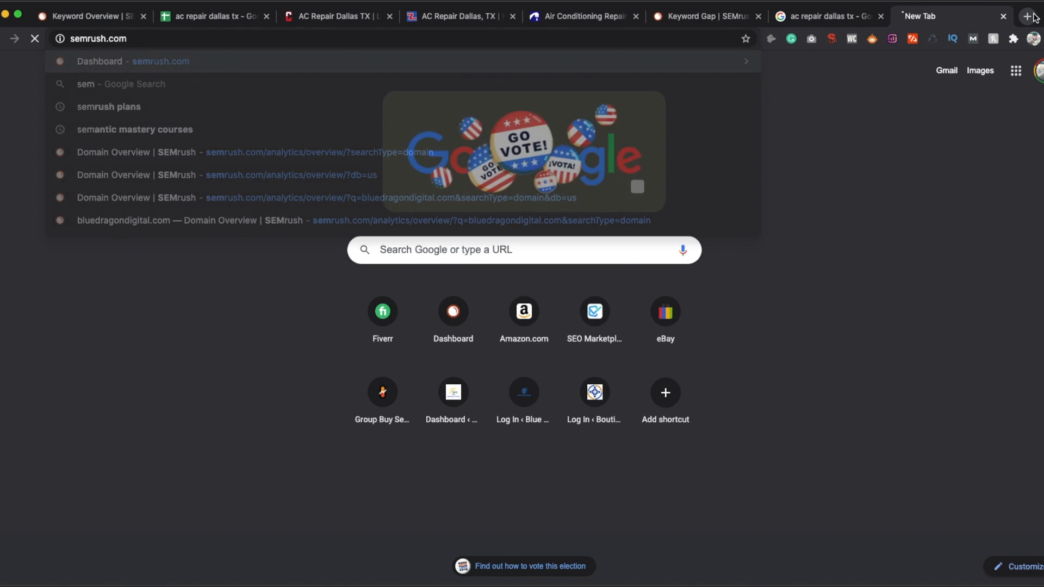
key("Return")
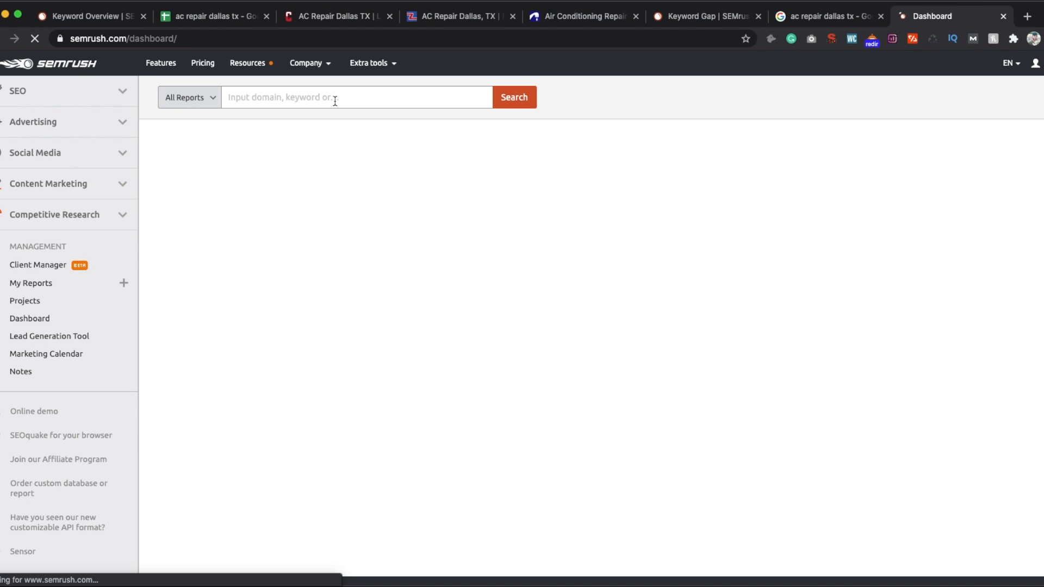
left_click(306, 96)
type("https://www.codyandsons.com/ac-repair-dallas-tx/")
left_click(524, 100)
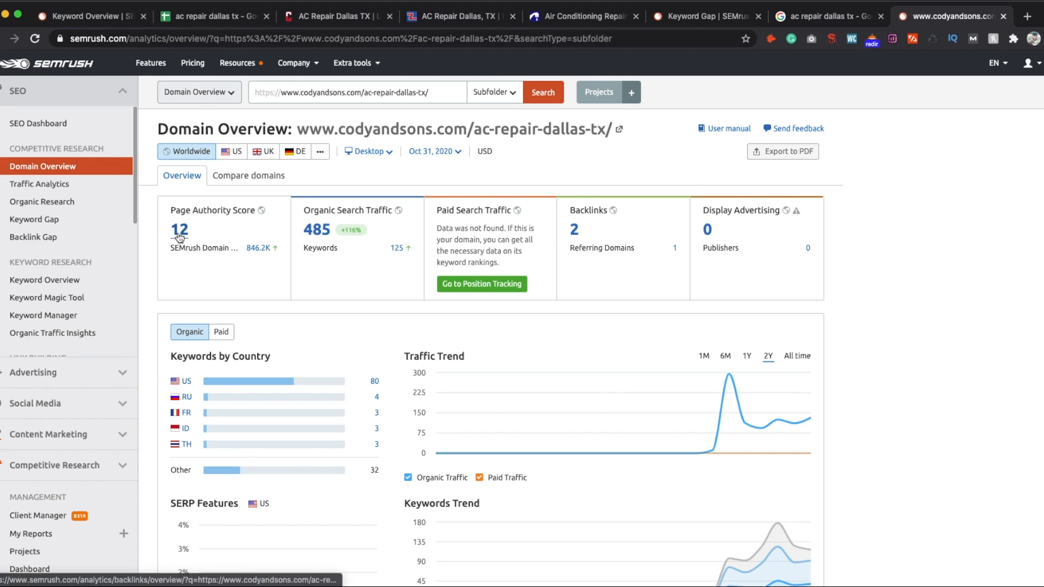
Record 12 as the PA value for the Cody & Sons page in the competitor spreadsheet.
left_click(210, 21)
left_click(133, 182)
type("12")
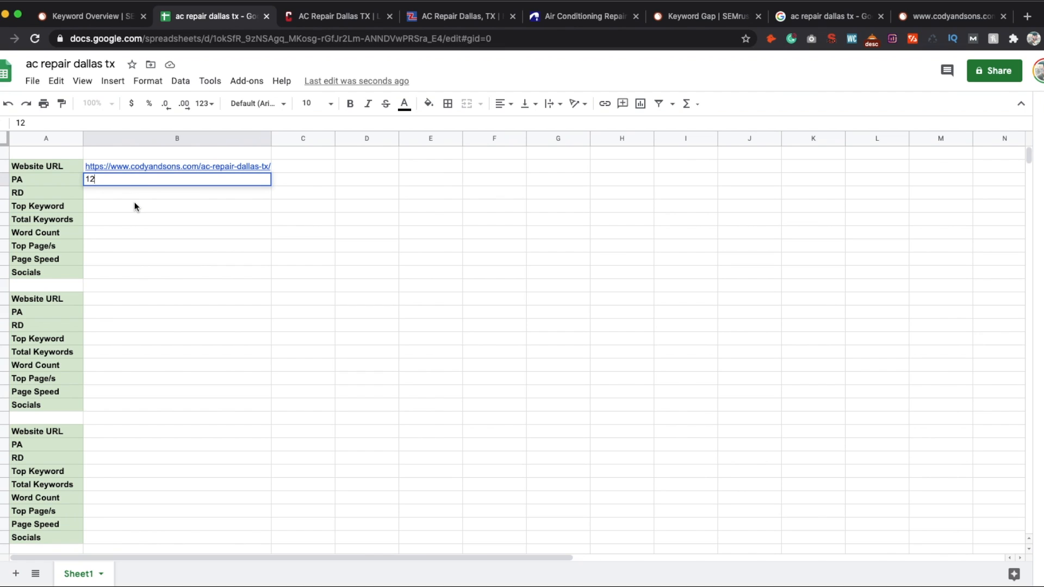
left_click(132, 198)
Return to the SEMrush overview and check the page's number of referring domains.
left_click(934, 16)
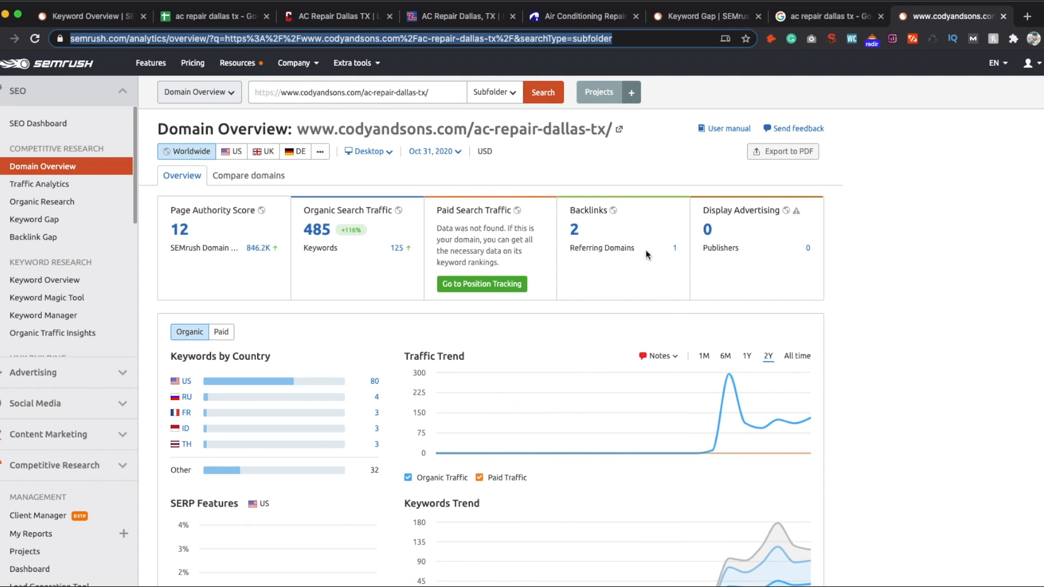
left_click_drag(570, 249, 645, 248)
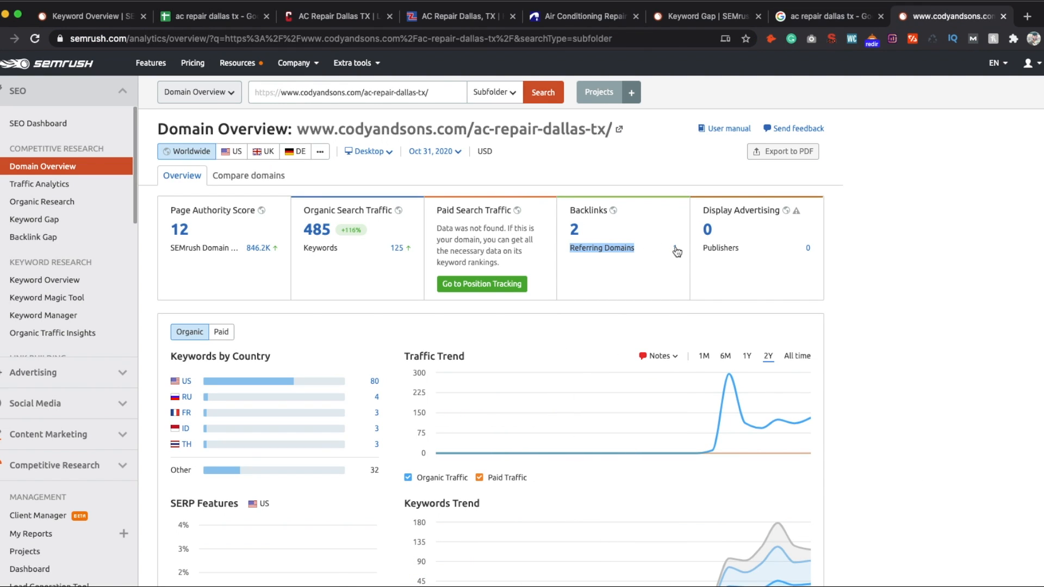
left_click(645, 265)
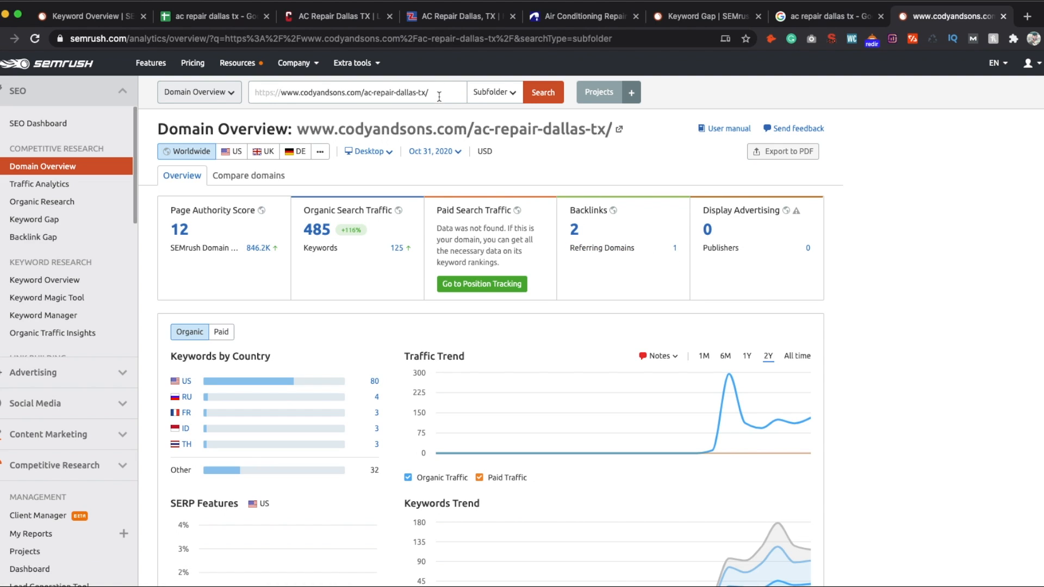
left_click_drag(433, 92, 250, 93)
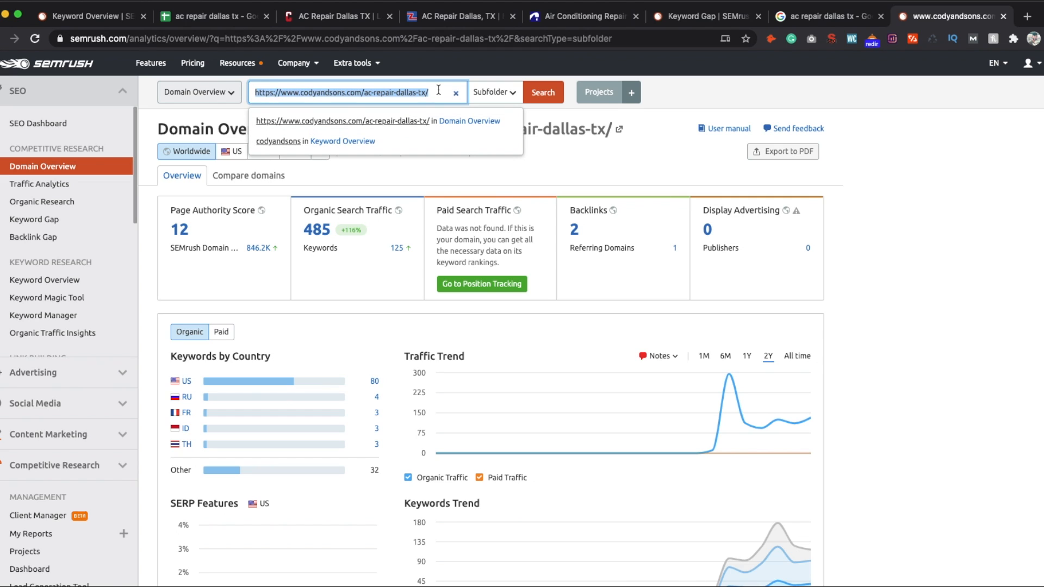
key("Right")
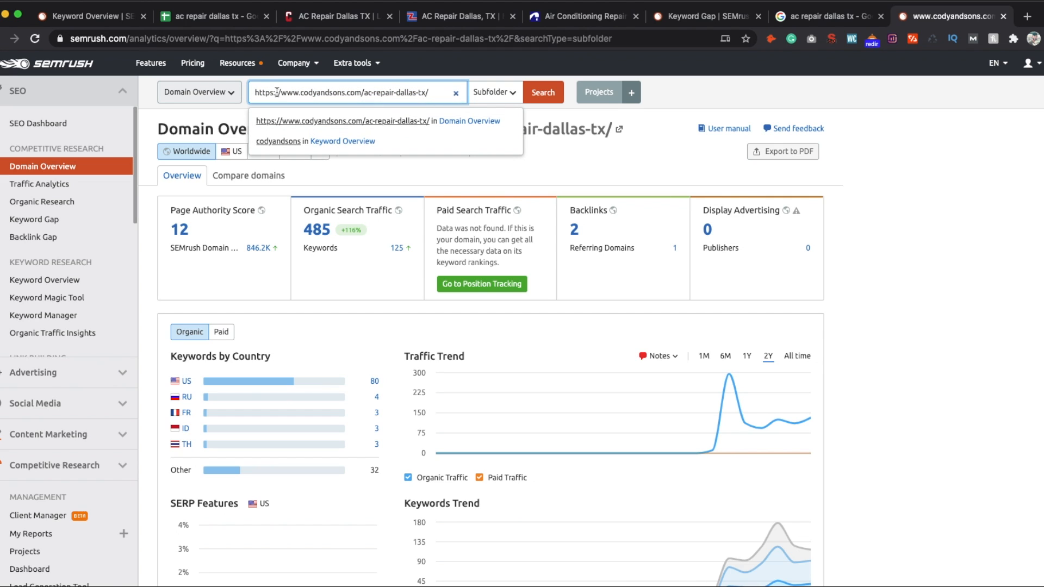
left_click_drag(301, 93, 429, 93)
left_click(375, 93)
left_click(365, 93)
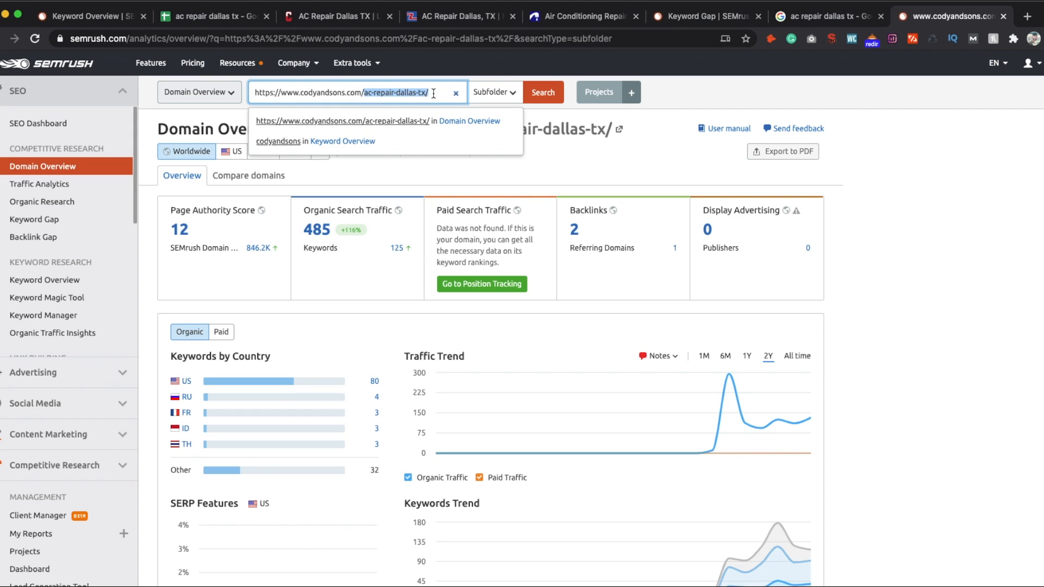
left_click(430, 93)
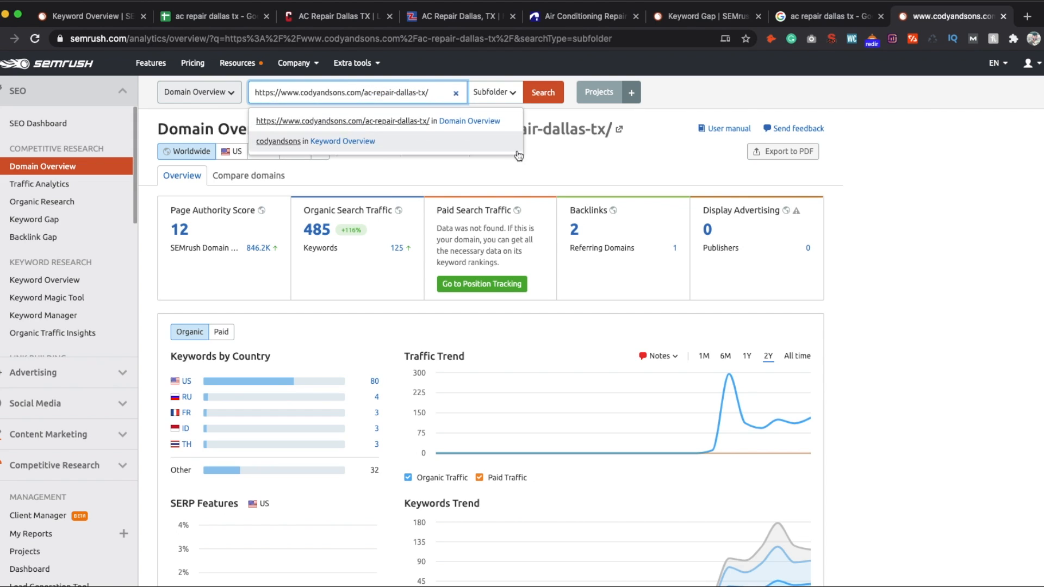
Record 1 as the RD value for the Cody & Sons page in the competitor spreadsheet.
left_click(188, 16)
double_click(216, 199)
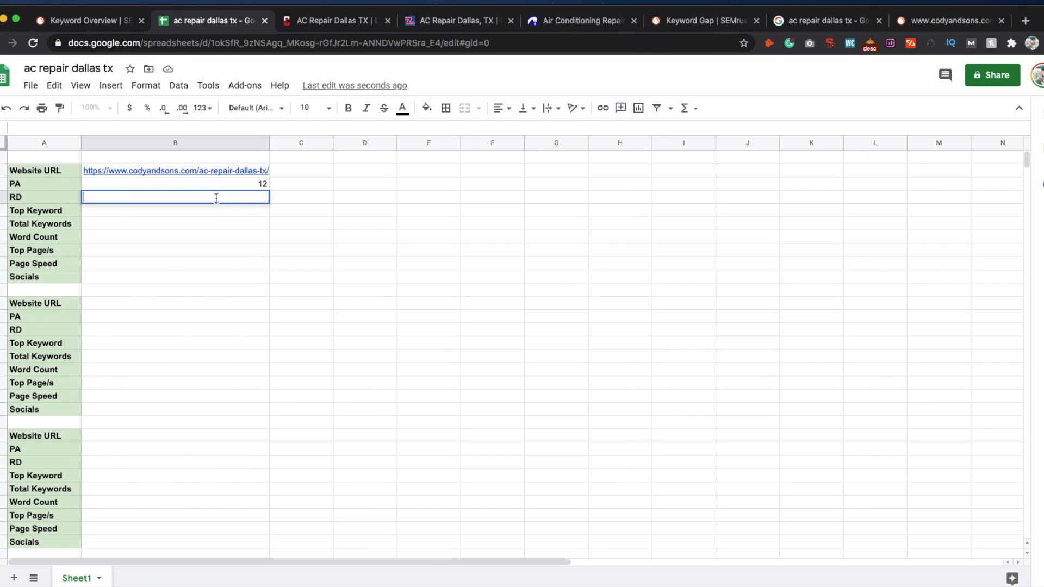
type("1")
key("Return")
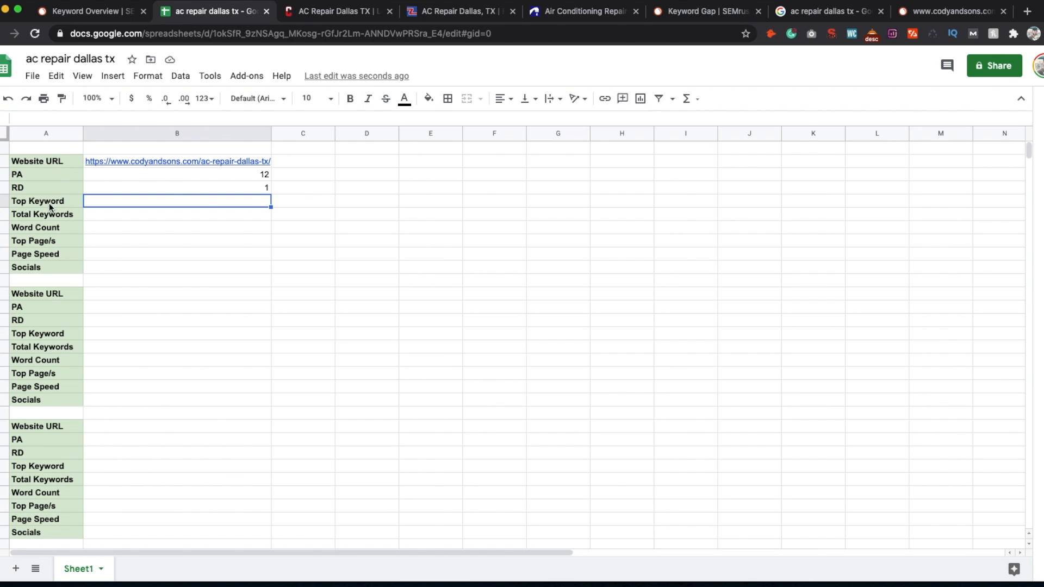
Return to the SEMrush overview and open the full list of the page's top organic keywords with their search positions.
left_click(905, 20)
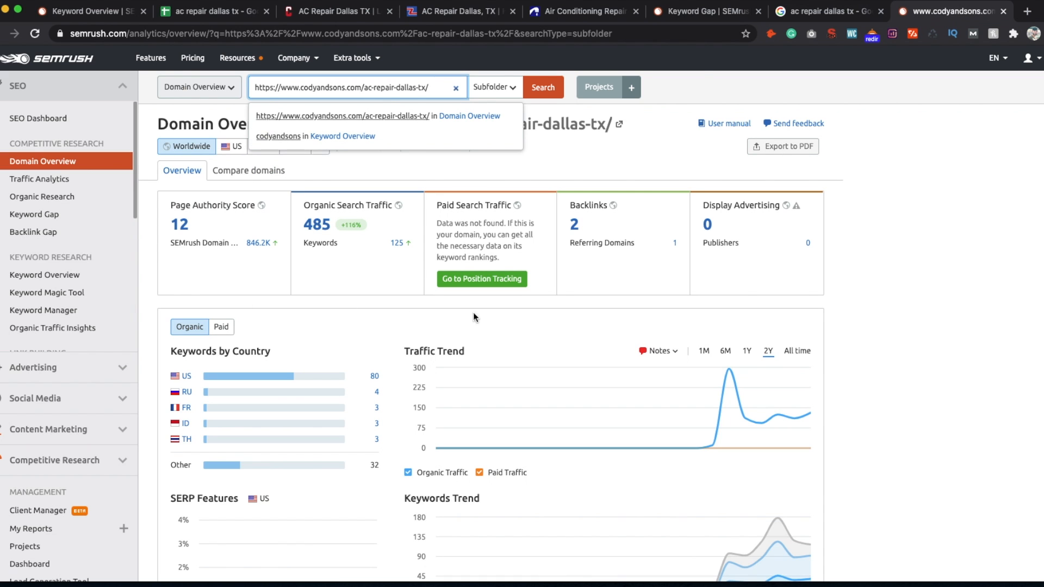
left_click(645, 161)
scroll(400, 424, "down", 10)
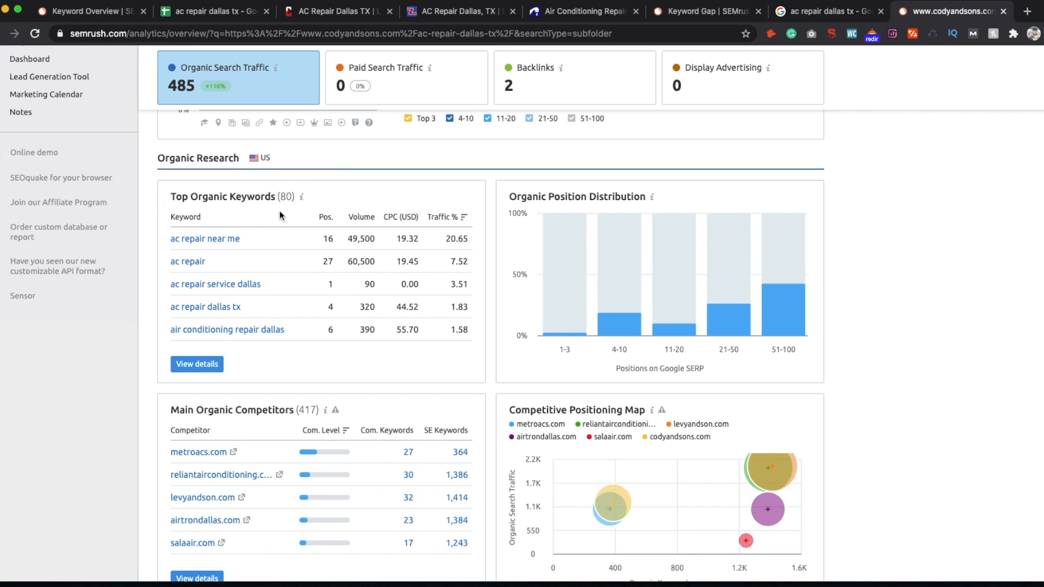
left_click(216, 370)
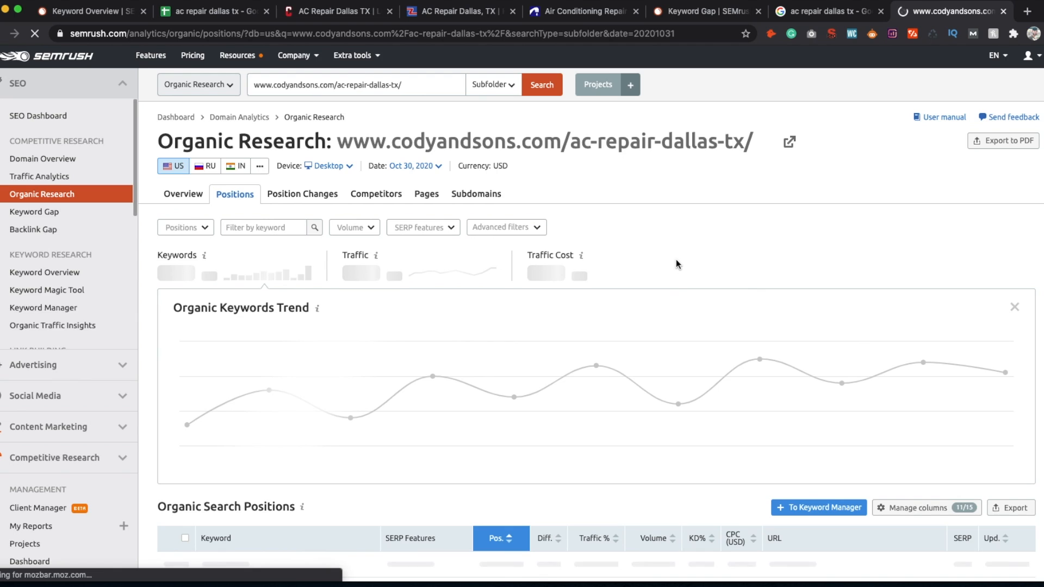
scroll(677, 265, "down", 5)
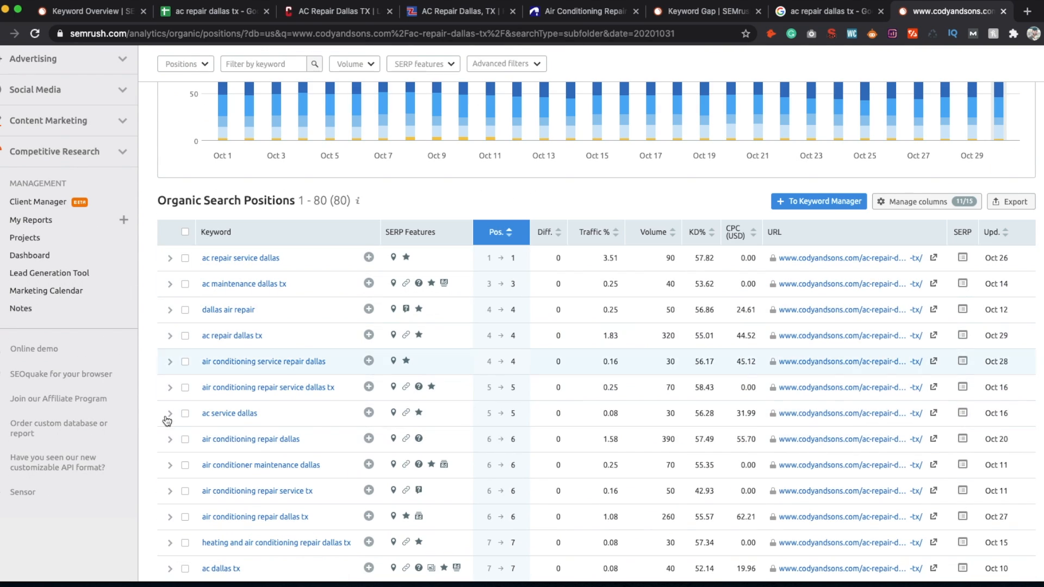
scroll(273, 498, "down", 1)
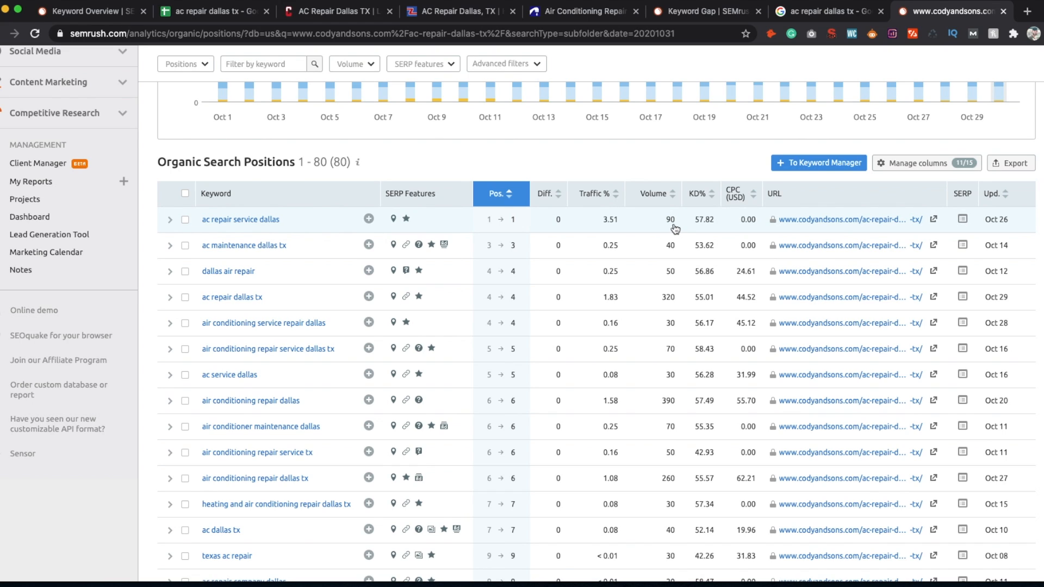
Copy the keyword "ac repair service dallas" and sort the organic search positions by traffic percentage.
left_click_drag(296, 220, 201, 220)
key("super+c")
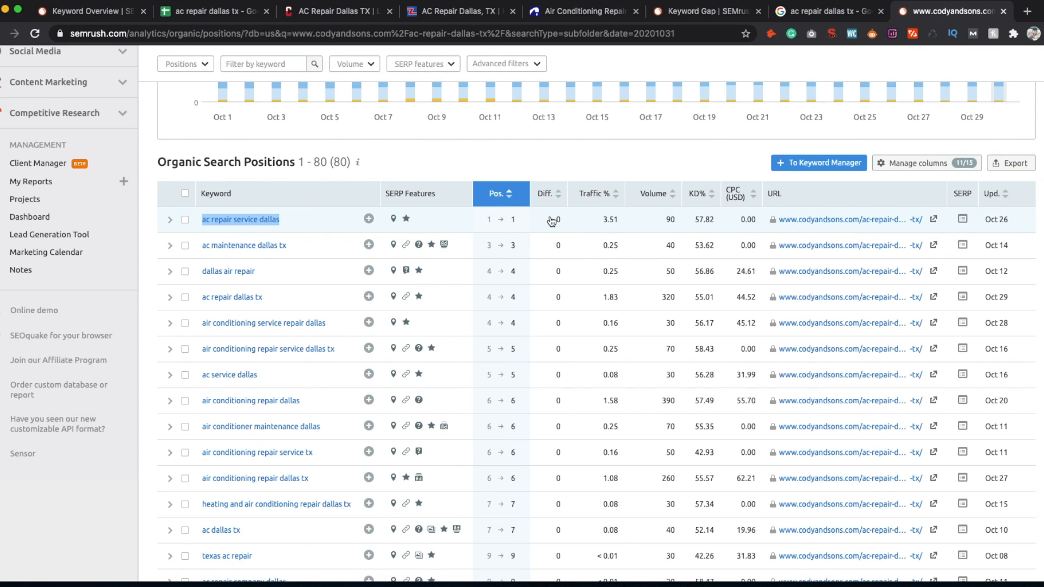
left_click(616, 200)
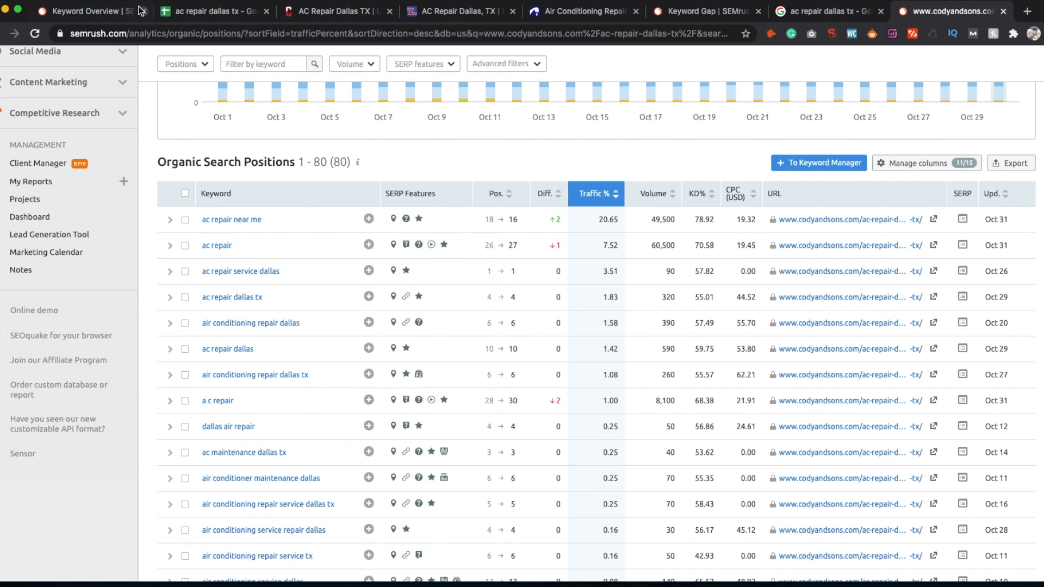
Enter "ac repair service dallas" as the Top Keyword for the Cody & Sons page in the spreadsheet.
left_click(203, 16)
double_click(155, 200)
key("super+v")
key("Return")
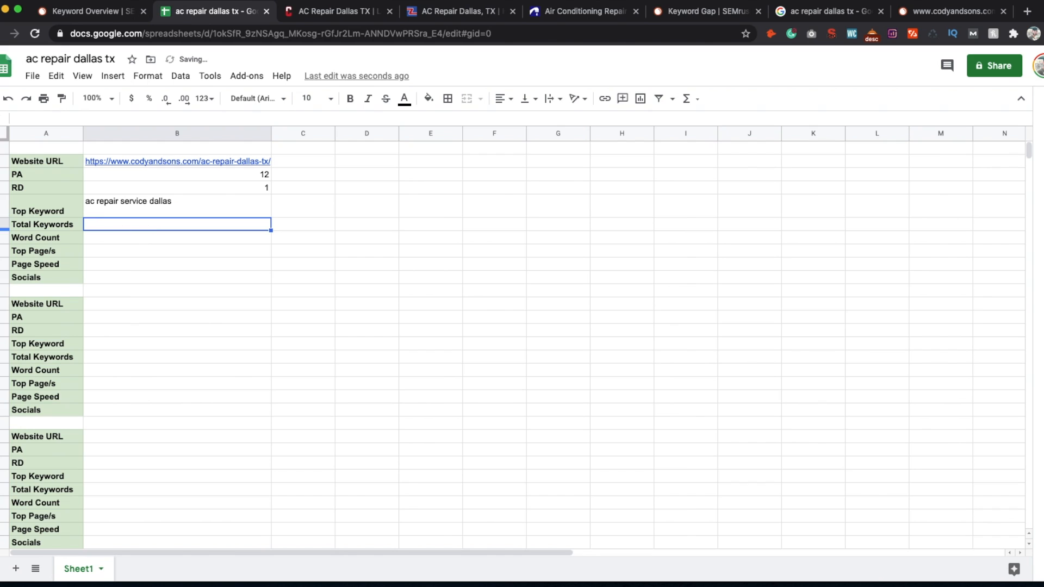
left_click(197, 206)
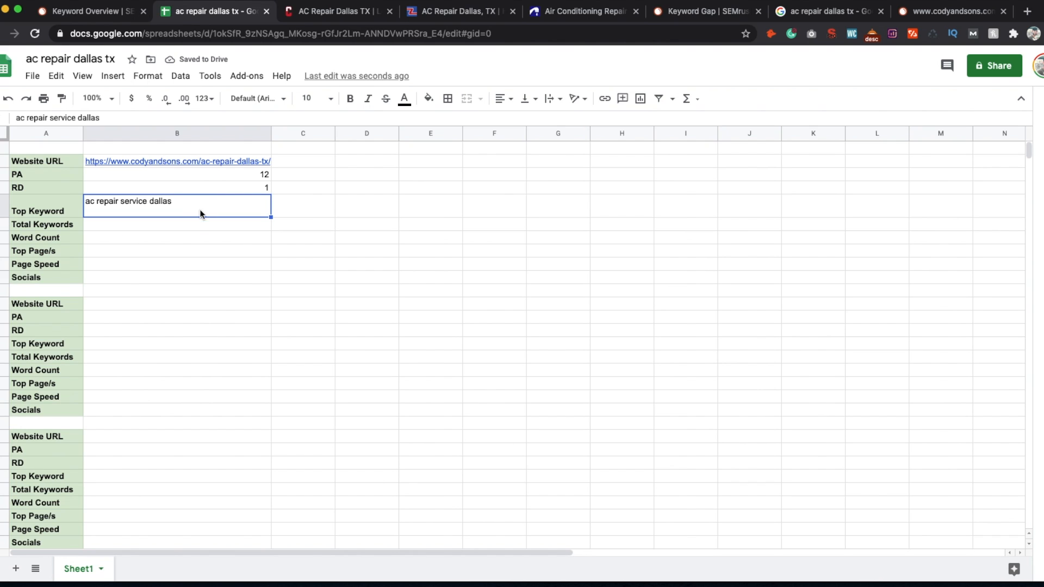
key("Down")
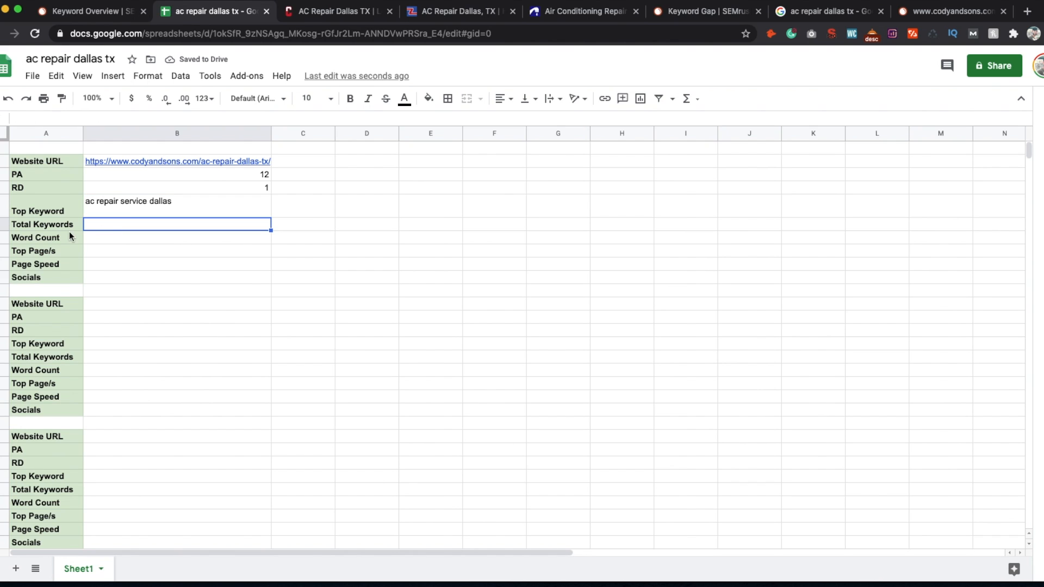
Return to SEMrush and check the page's total keyword count in the Organic Research overview.
left_click(962, 4)
scroll(195, 204, "up", 10)
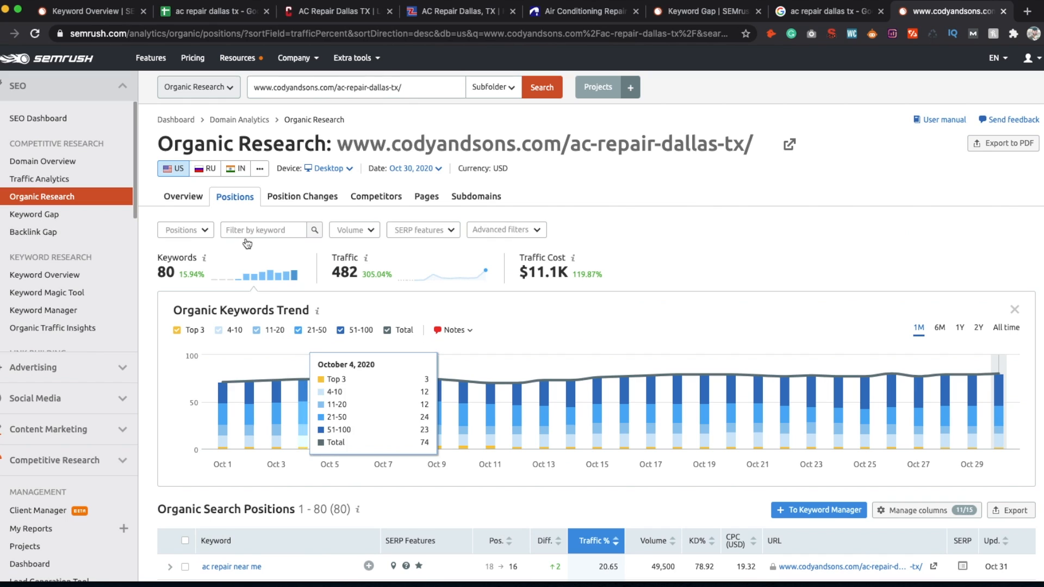
left_click(196, 205)
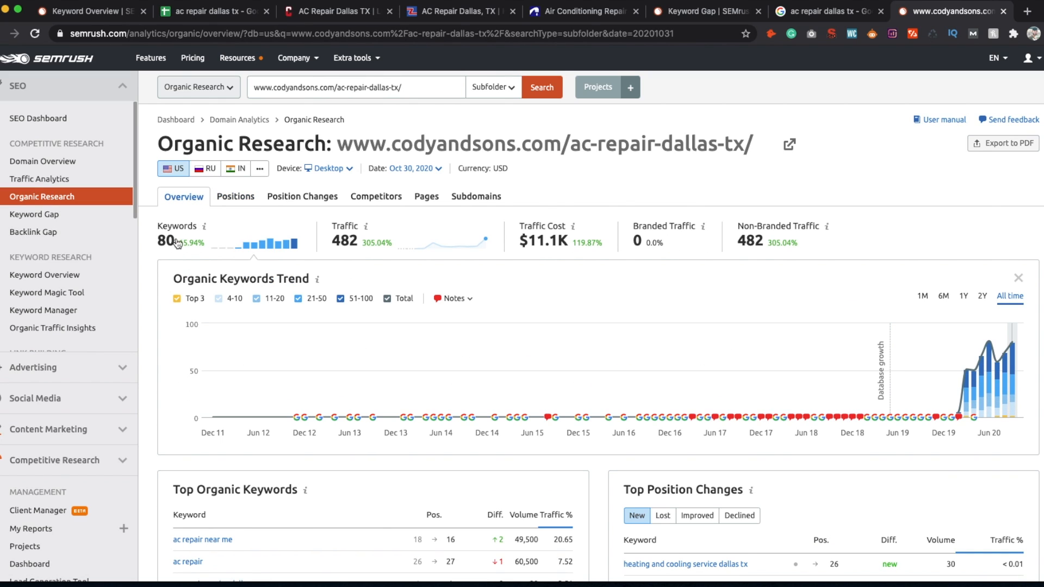
mouse_move(203, 229)
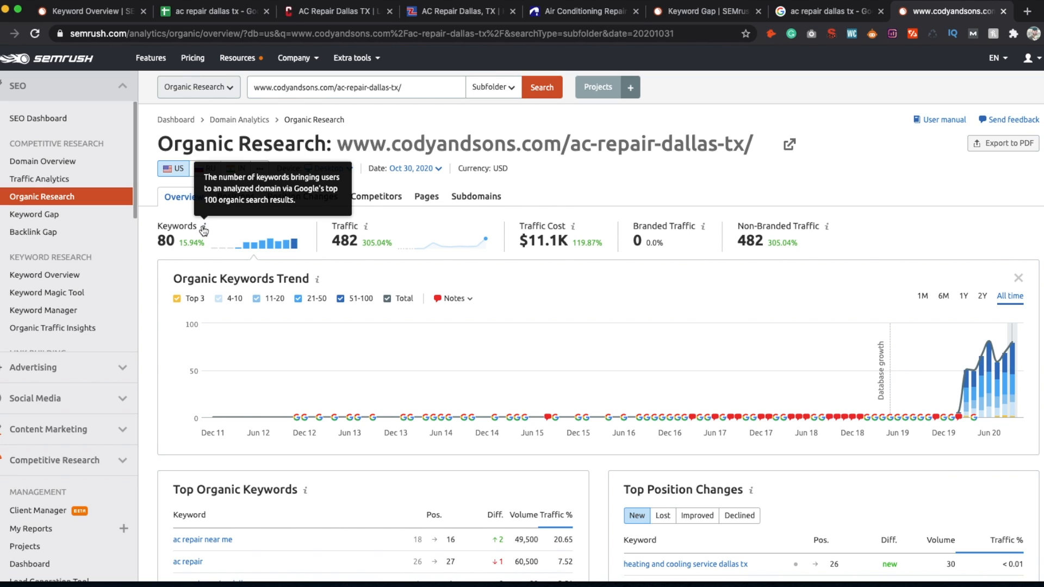
Record 80 as the Total Keywords value for the Cody & Sons page in the spreadsheet.
left_click(220, 12)
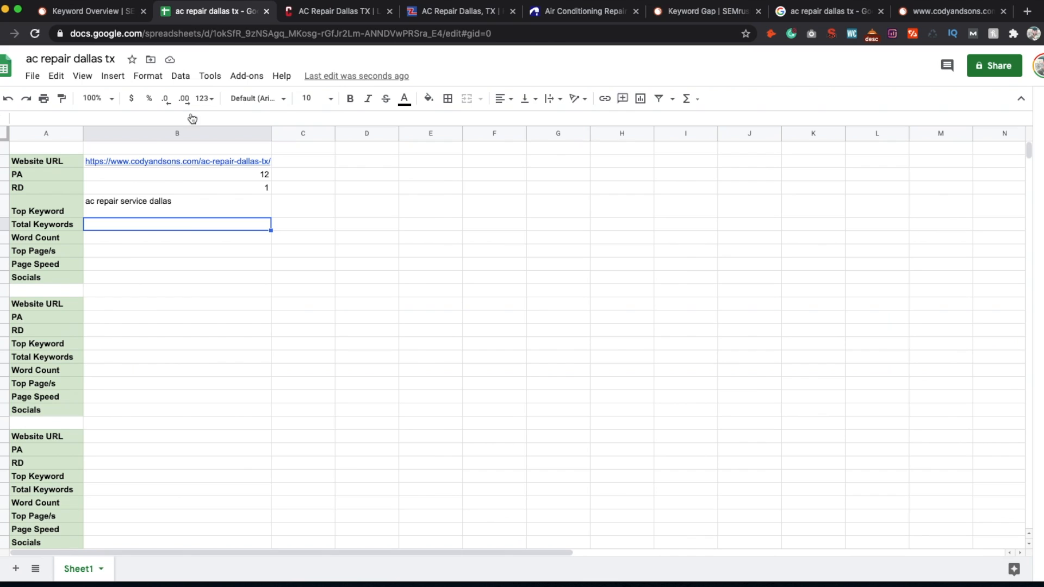
double_click(176, 226)
type("80")
key("Return")
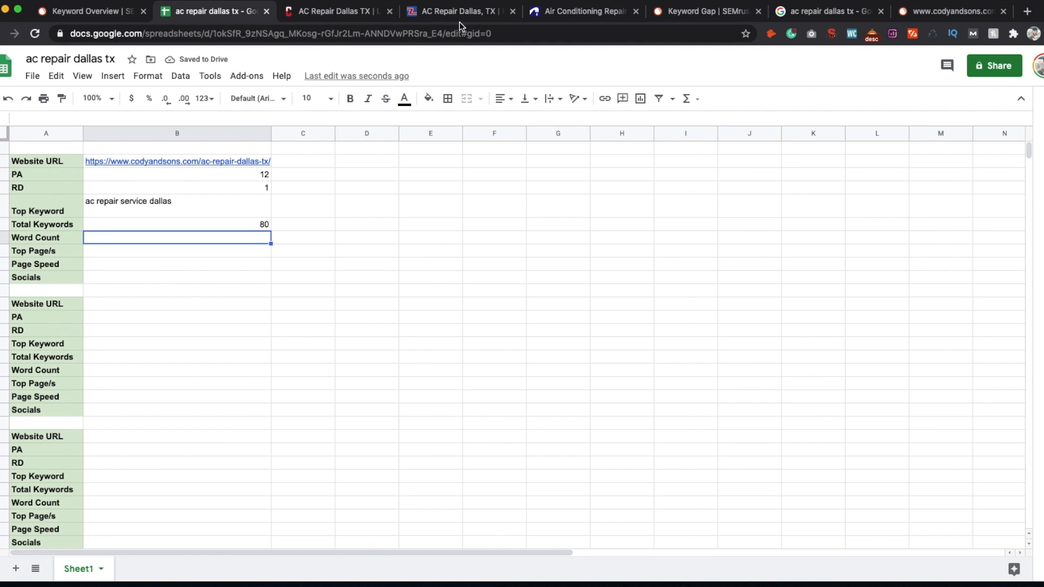
Select the Cody & Sons page text from the main heading through the guarantees section and count its words.
left_click(355, 16)
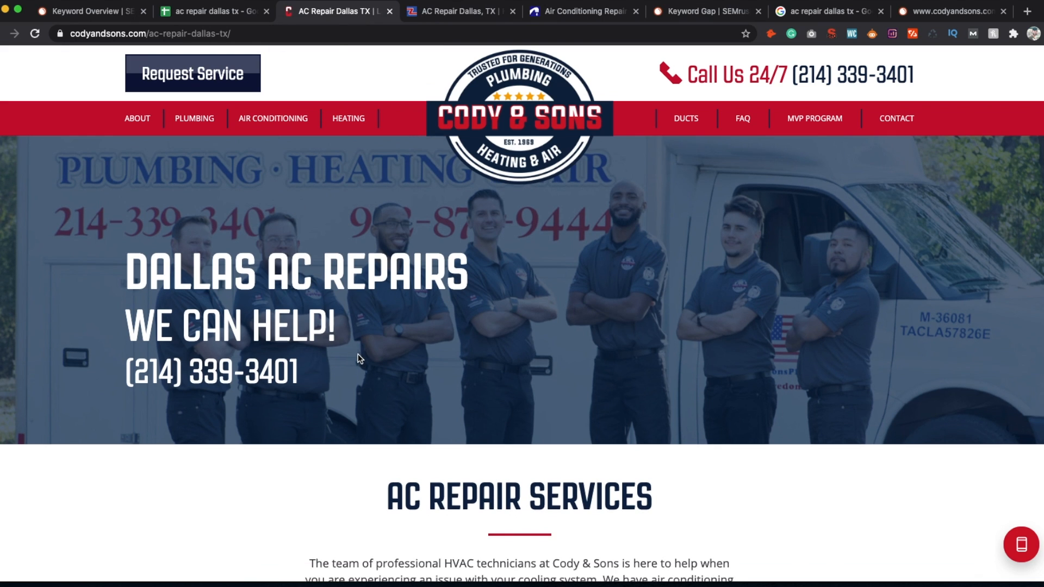
left_click_drag(122, 284, 738, 390)
scroll(511, 380, "down", 15)
scroll(514, 383, "down", 15)
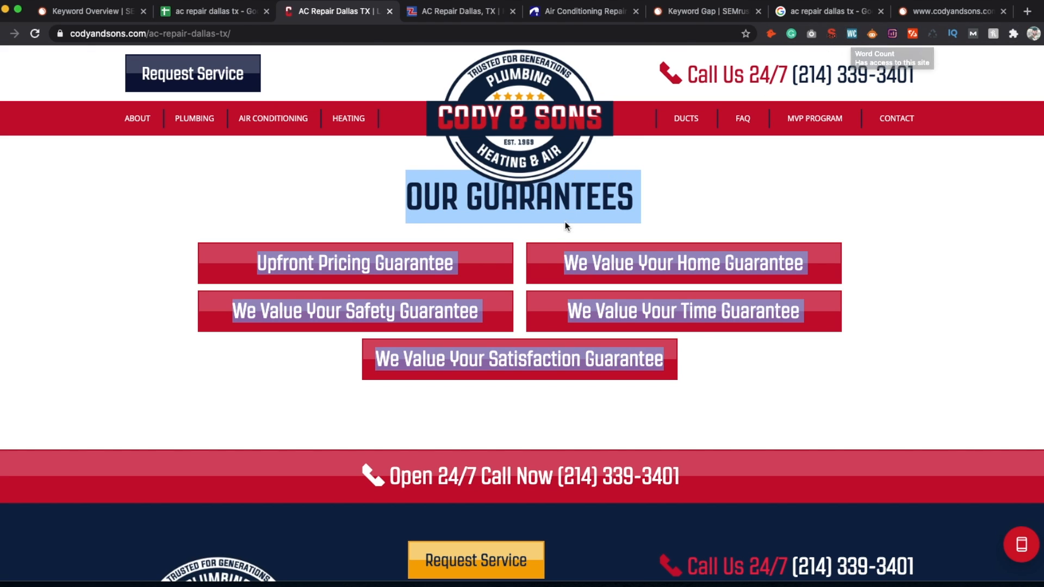
right_click(592, 202)
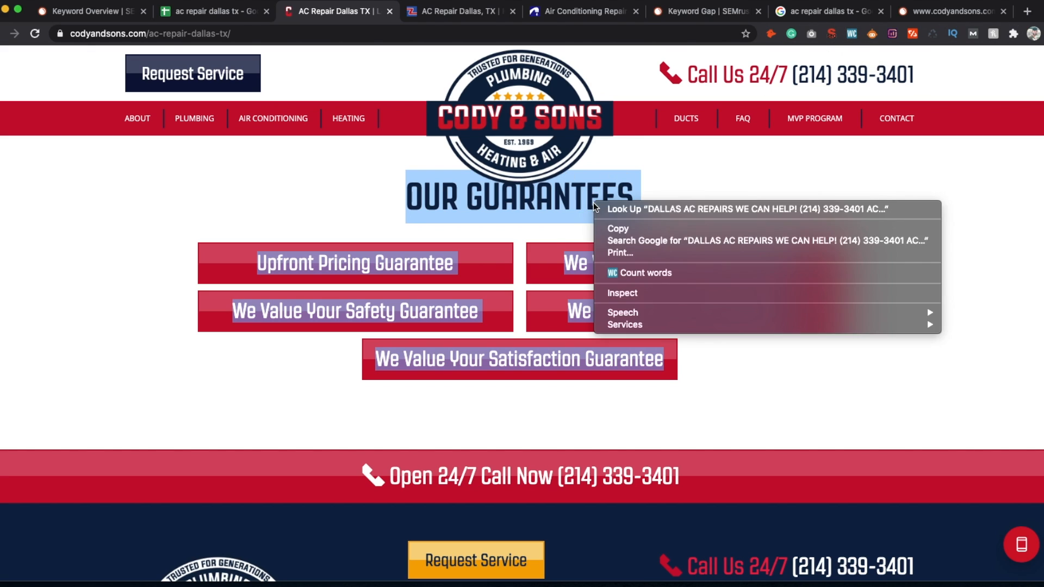
left_click(642, 272)
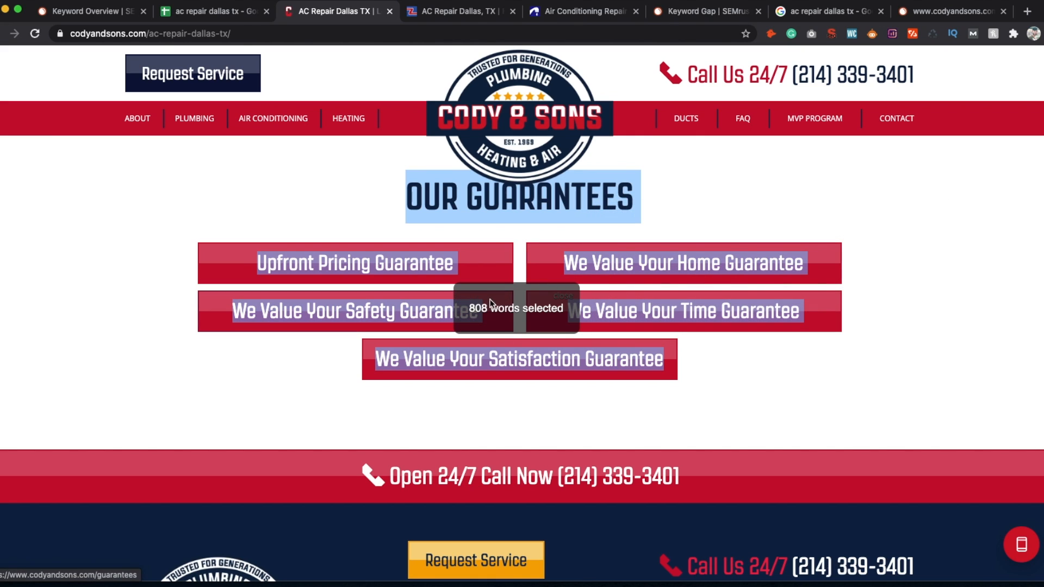
Record 808 as the Word Count for the Cody & Sons page in the spreadsheet.
left_click(234, 15)
double_click(205, 241)
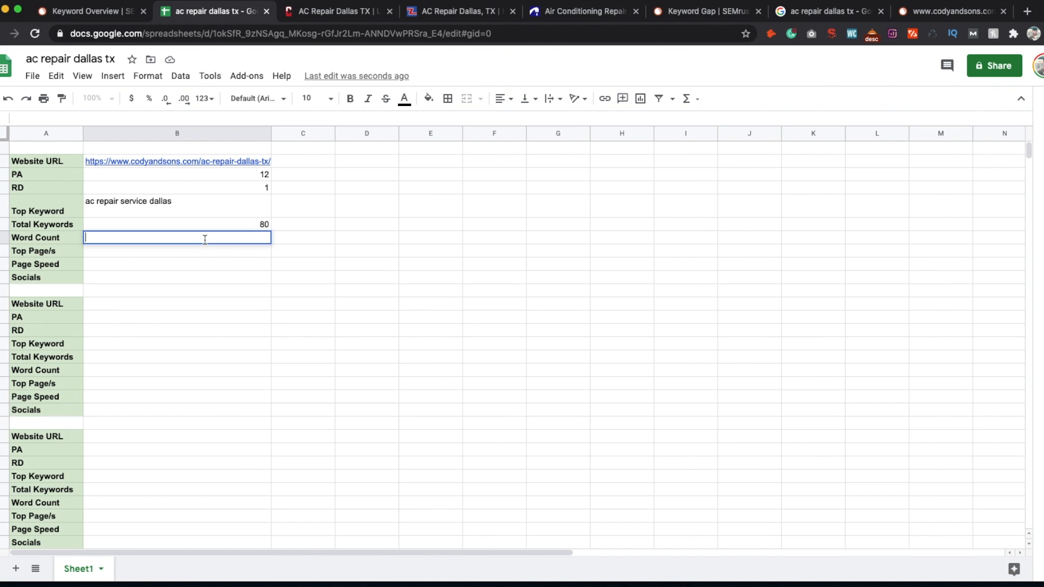
key("Return")
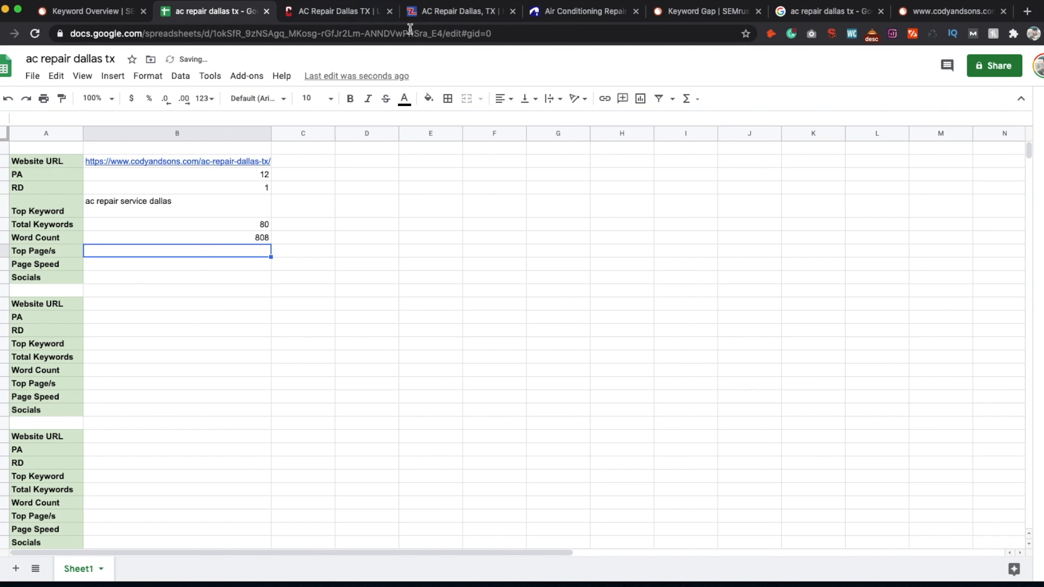
Return to SEMrush Organic Research and open the Pages report for the Cody & Sons URL.
left_click(340, 12)
left_click(949, 12)
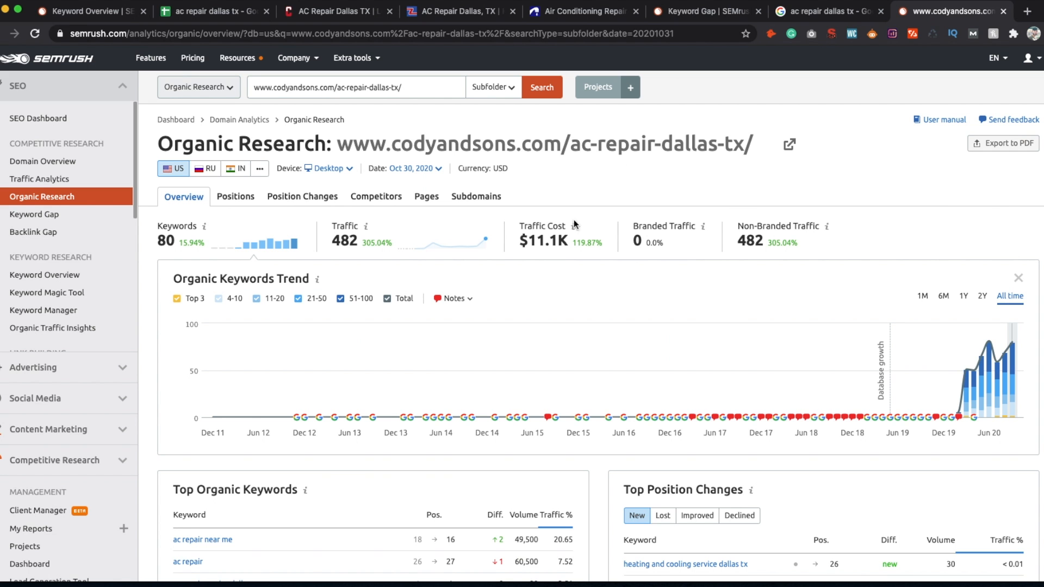
left_click(428, 199)
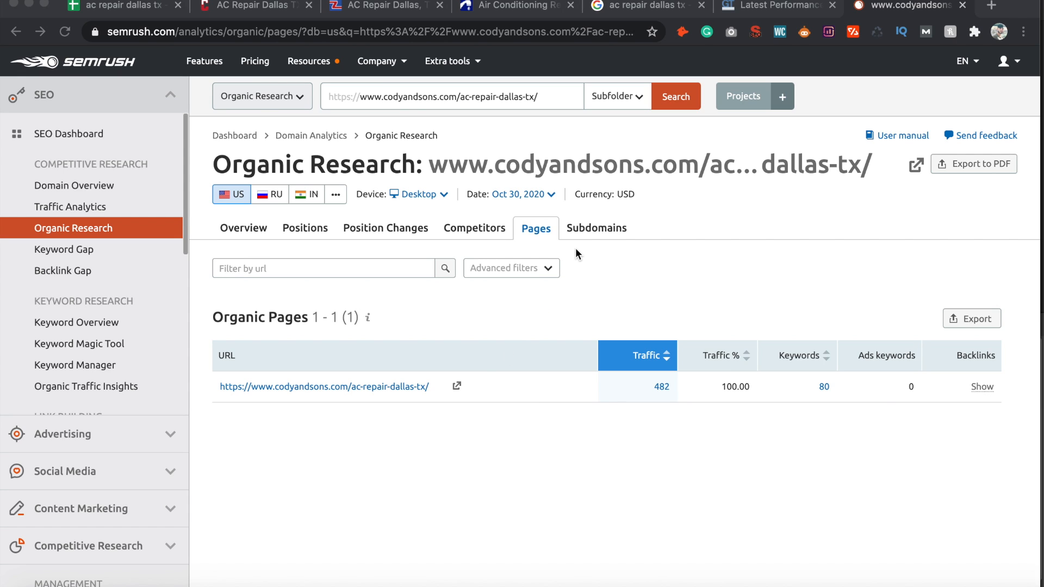
left_click(544, 98)
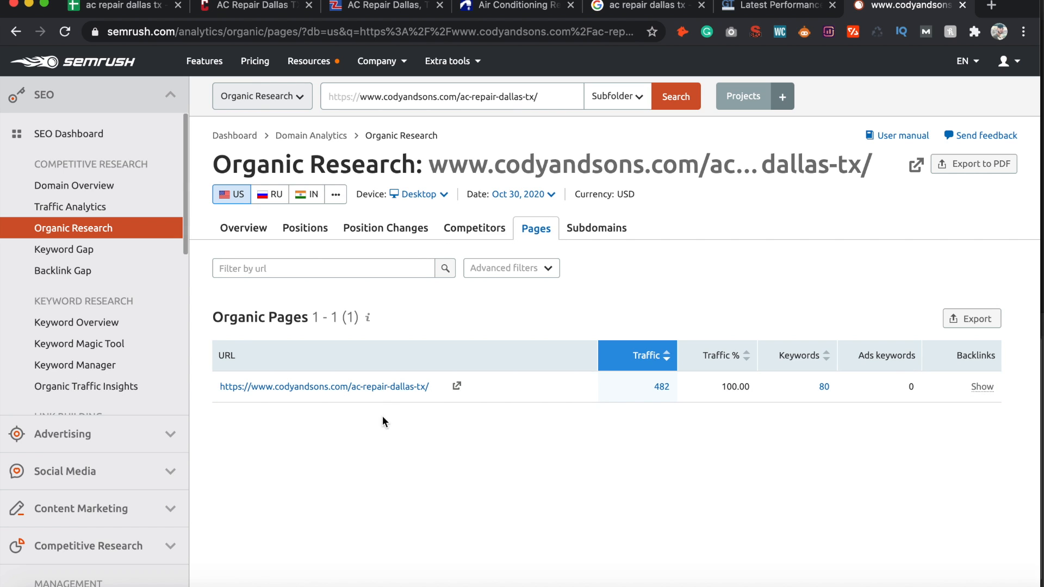
Switch the Pages report scope to Root Domain and review the codyandsons.com pages ranked by traffic.
left_click(630, 103)
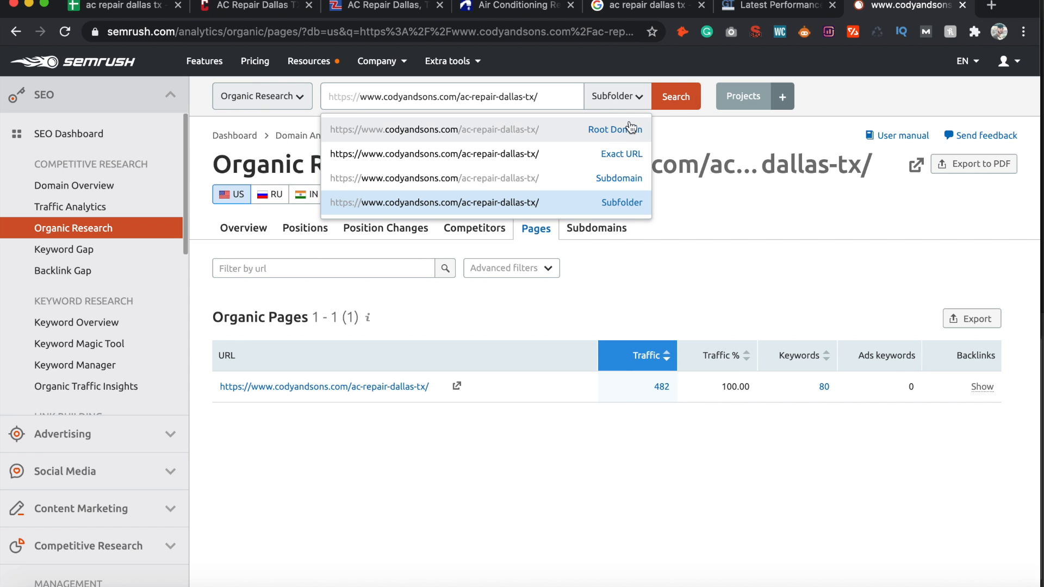
left_click(624, 131)
scroll(549, 289, "down", 3)
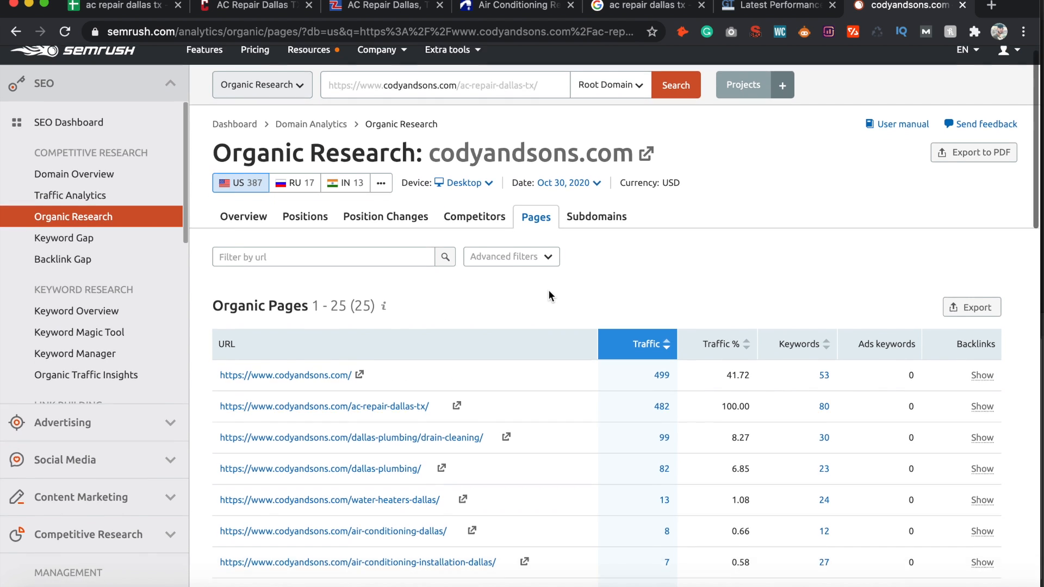
scroll(548, 290, "down", 2)
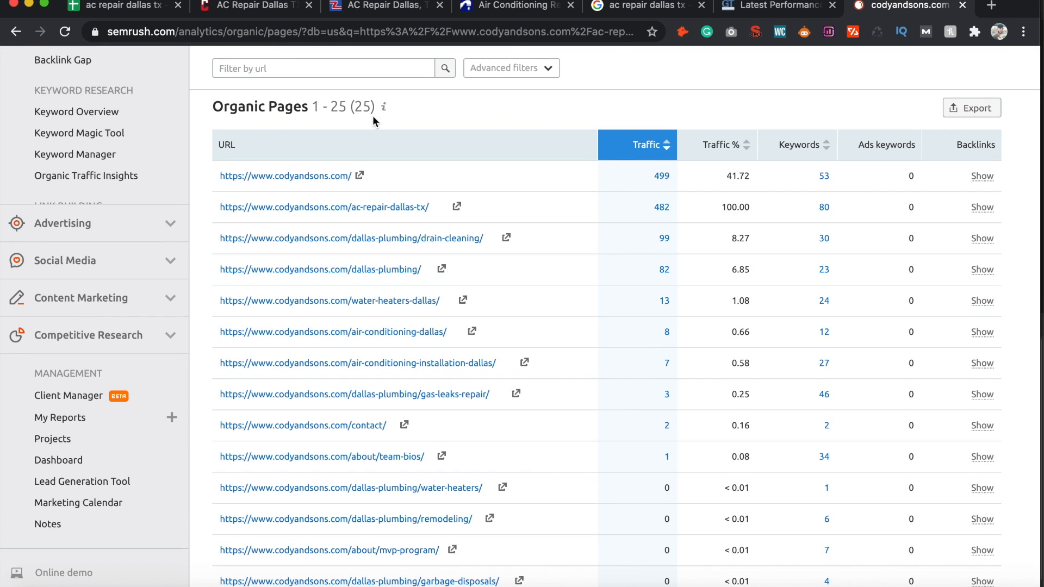
scroll(590, 278, "up", 3)
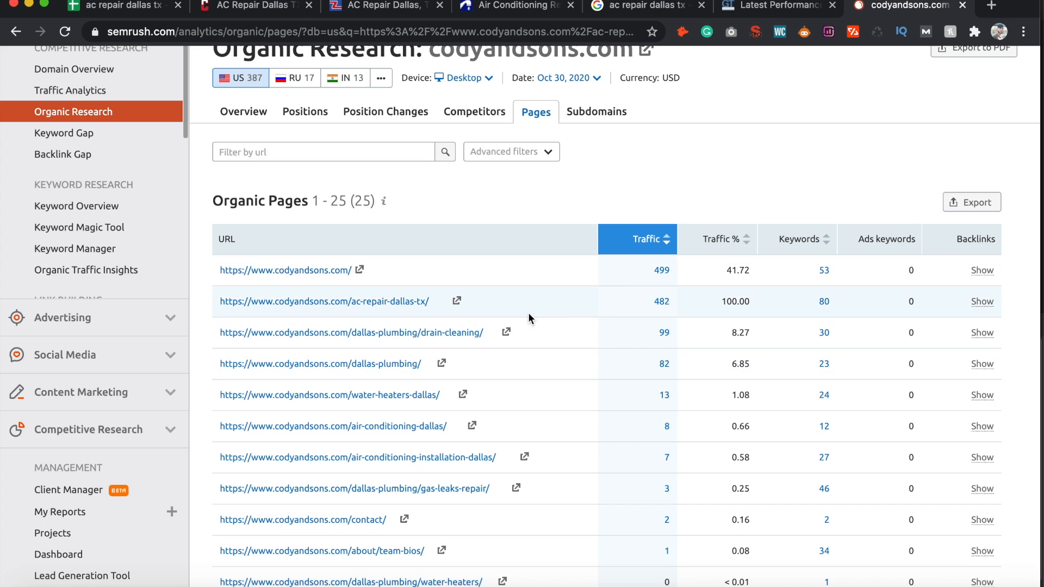
scroll(528, 313, "down", 2)
scroll(531, 318, "up", 2)
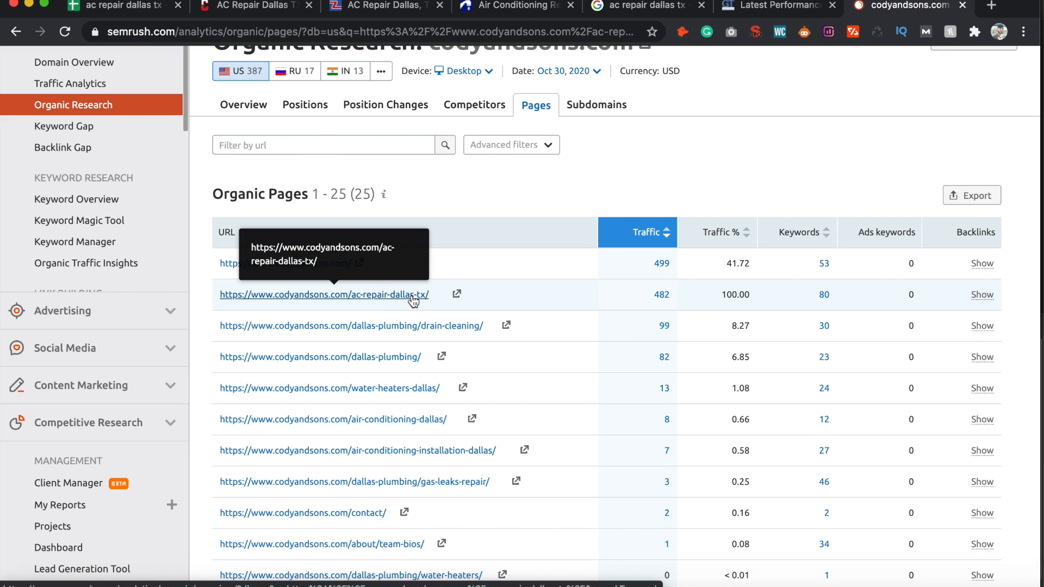
left_click(134, 7)
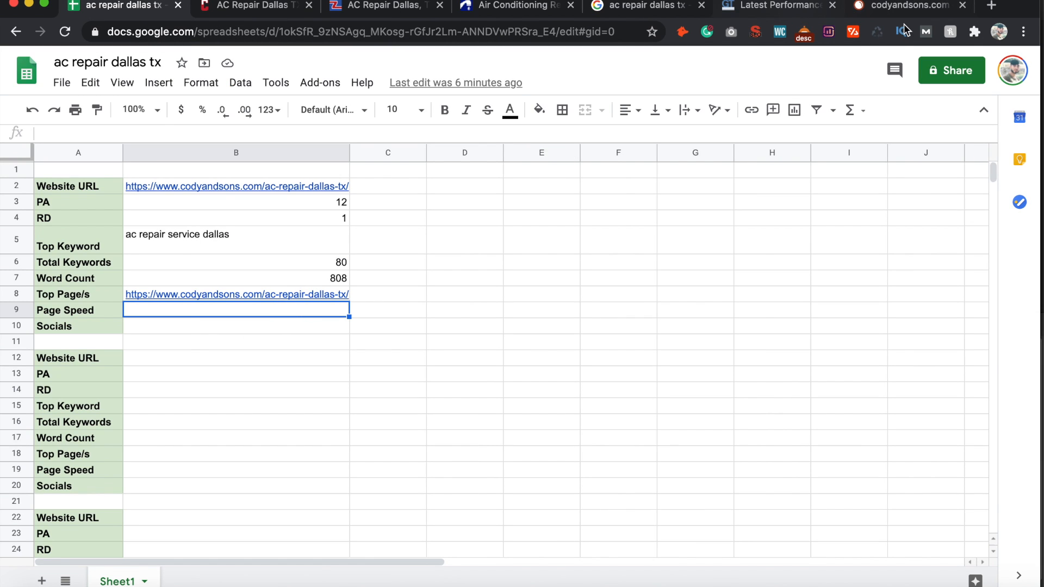
left_click(870, 6)
scroll(447, 410, "down", 3)
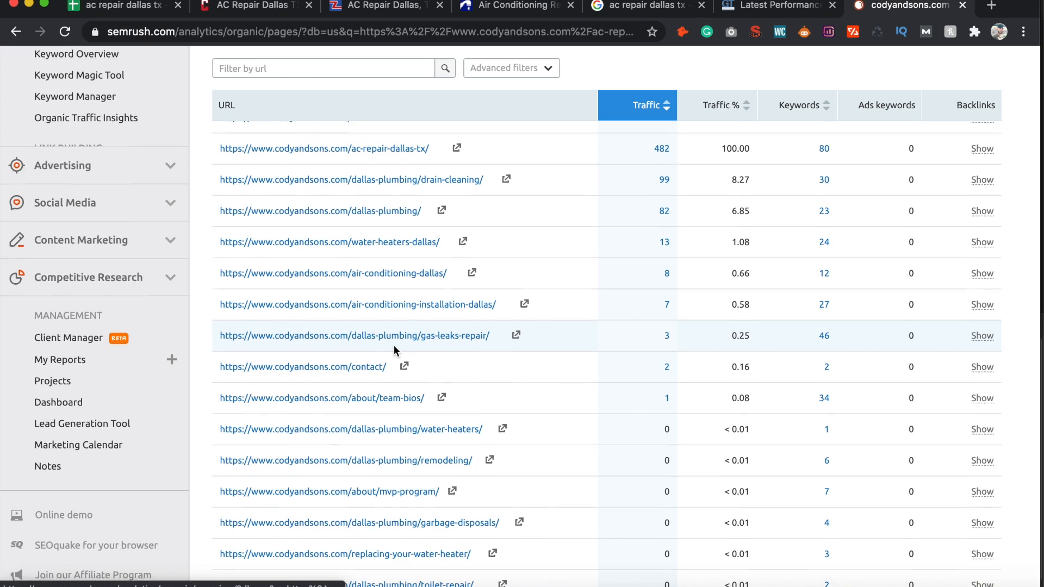
scroll(395, 351, "down", 4)
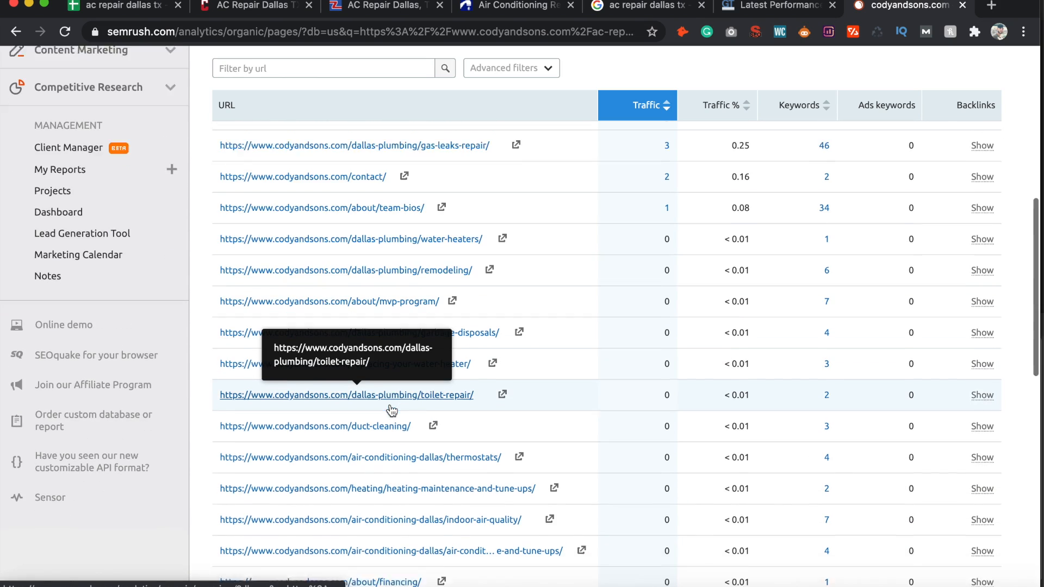
scroll(357, 400, "down", 1)
scroll(420, 398, "up", 10)
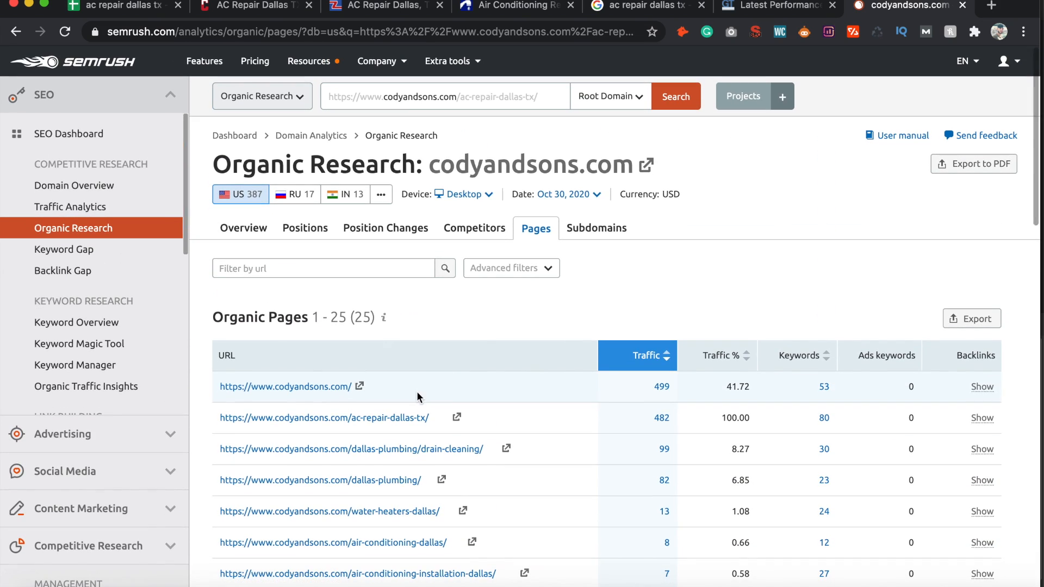
scroll(479, 377, "down", 1)
scroll(479, 377, "up", 1)
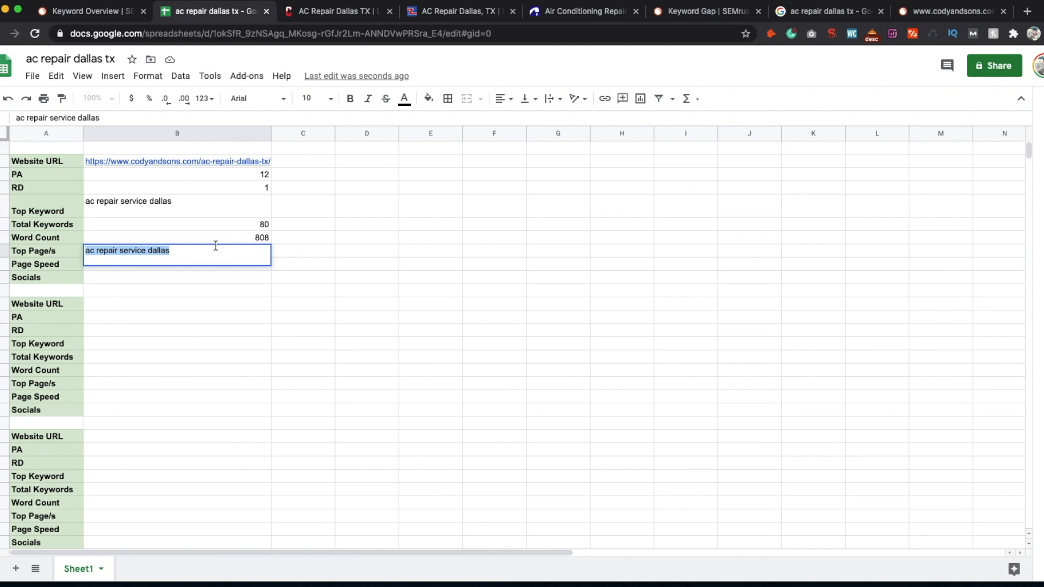
type("https://www.codyandsons.com/ac-repair-dallas-tx/")
left_click(210, 294)
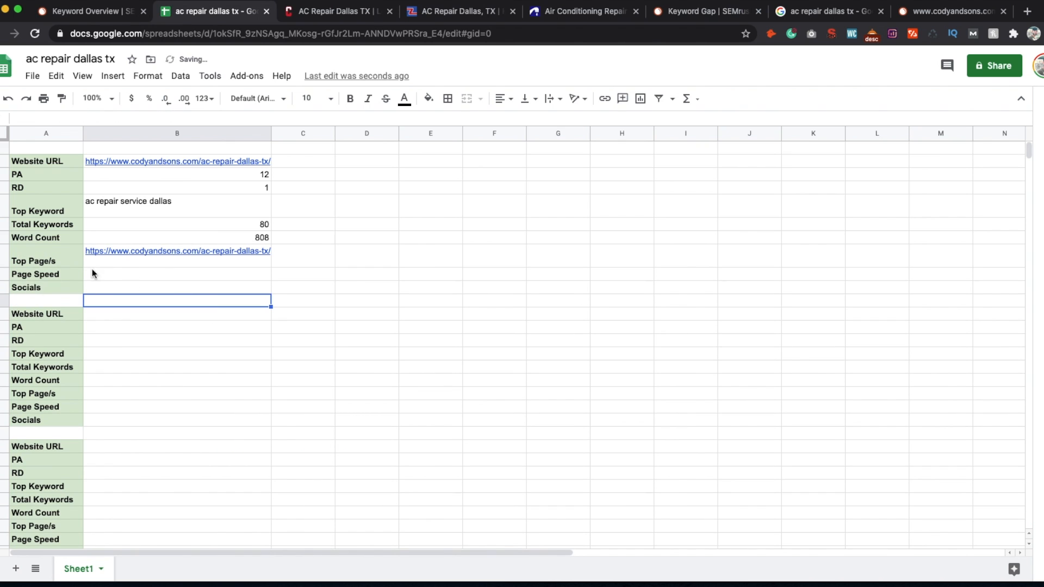
left_click(1026, 12)
type("gtm")
key("Return")
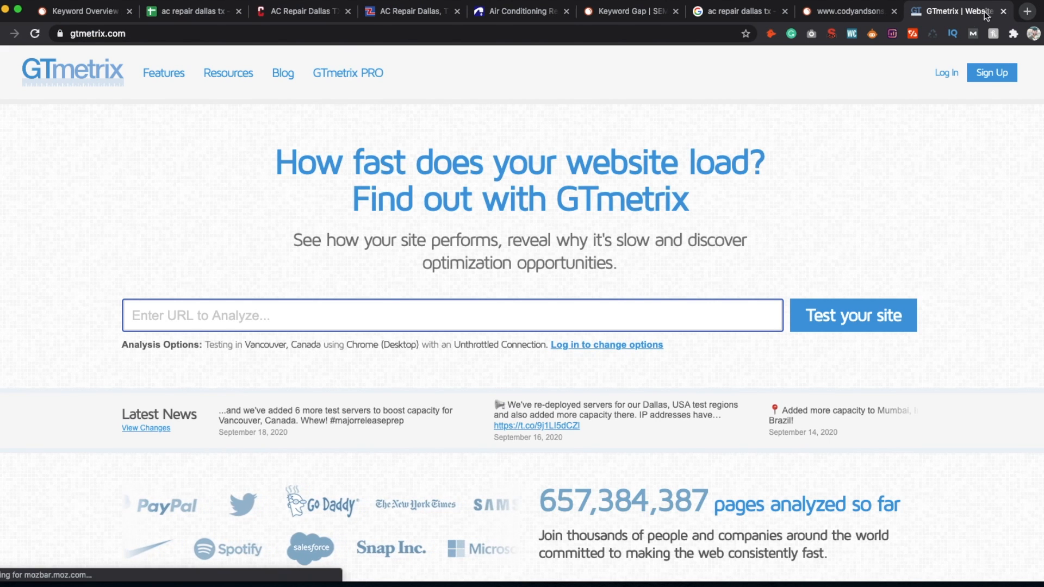
left_click(520, 318)
type("https://www.codyandsons.com/ac-repair-dallas-tx/")
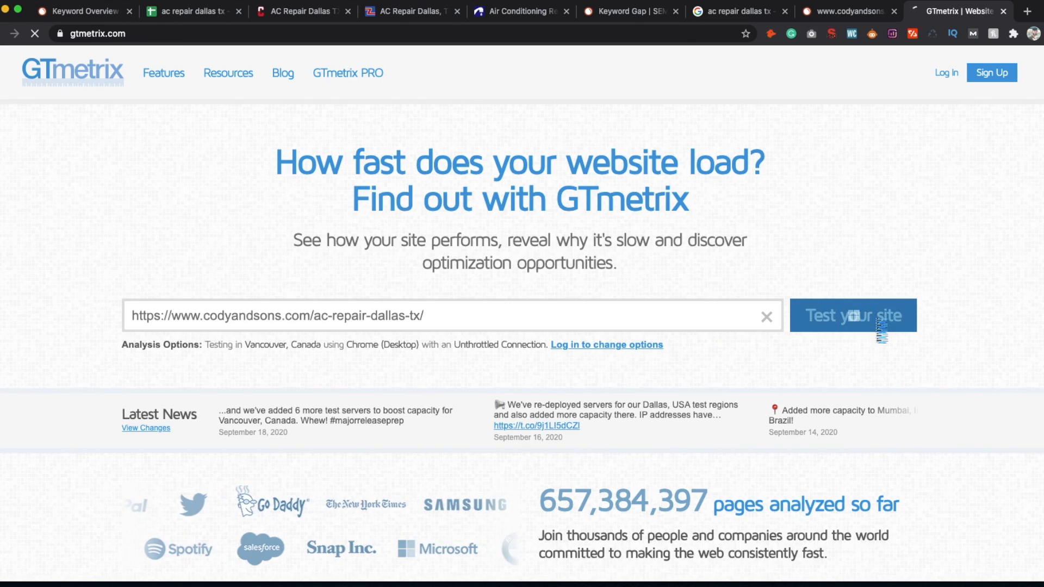
left_click(881, 325)
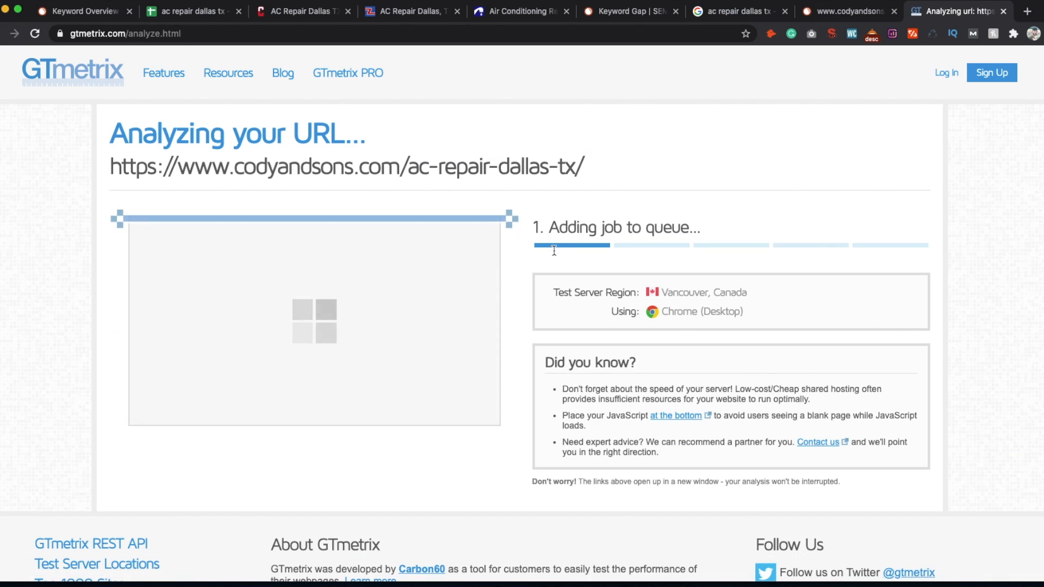
Check the Cody & Sons page footer for social profiles and record "Facebook, instagram and twitter" as Socials in the spreadsheet.
left_click(202, 13)
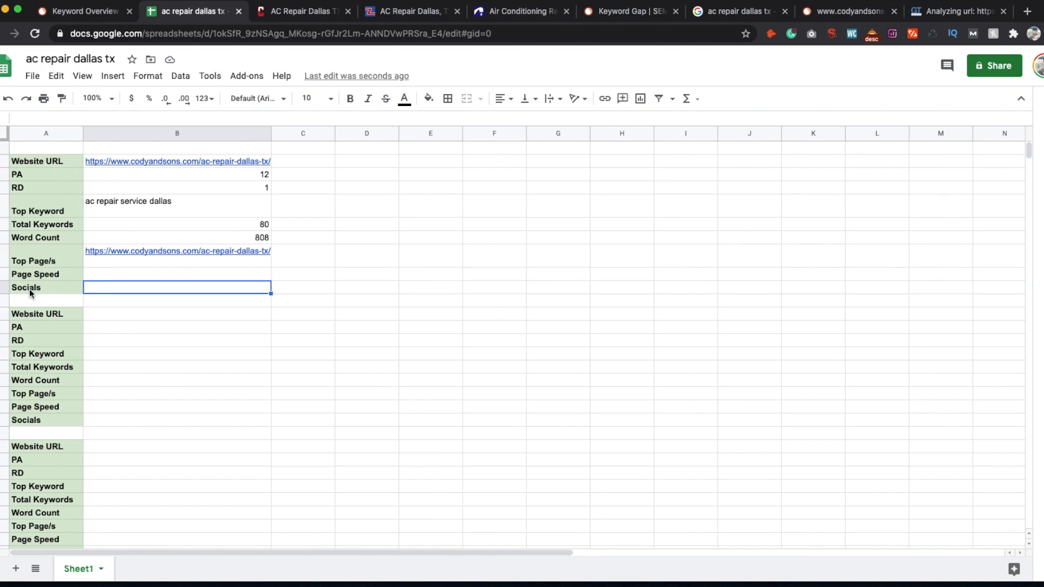
left_click(290, 11)
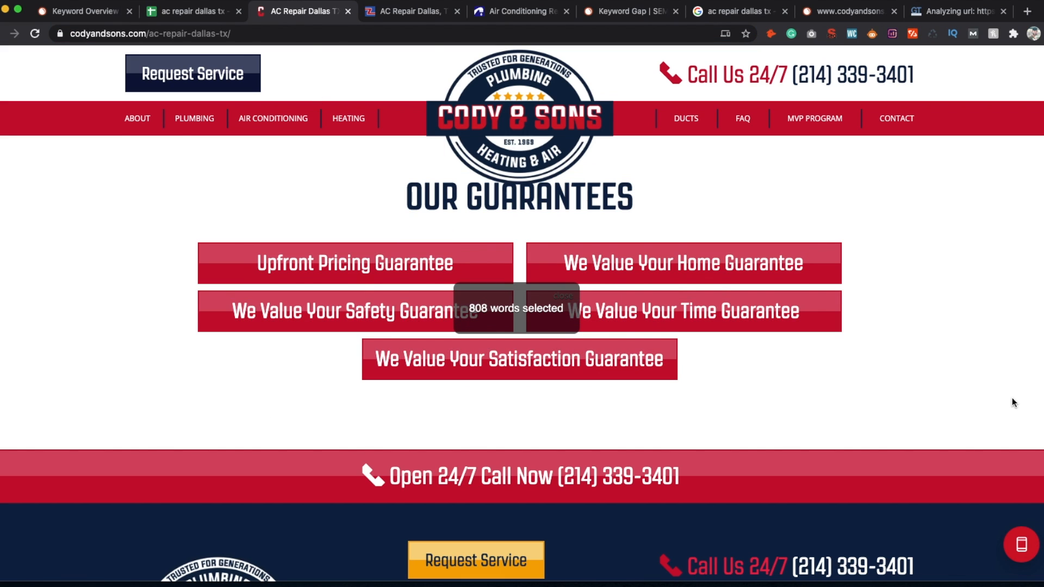
scroll(1011, 403, "down", 5)
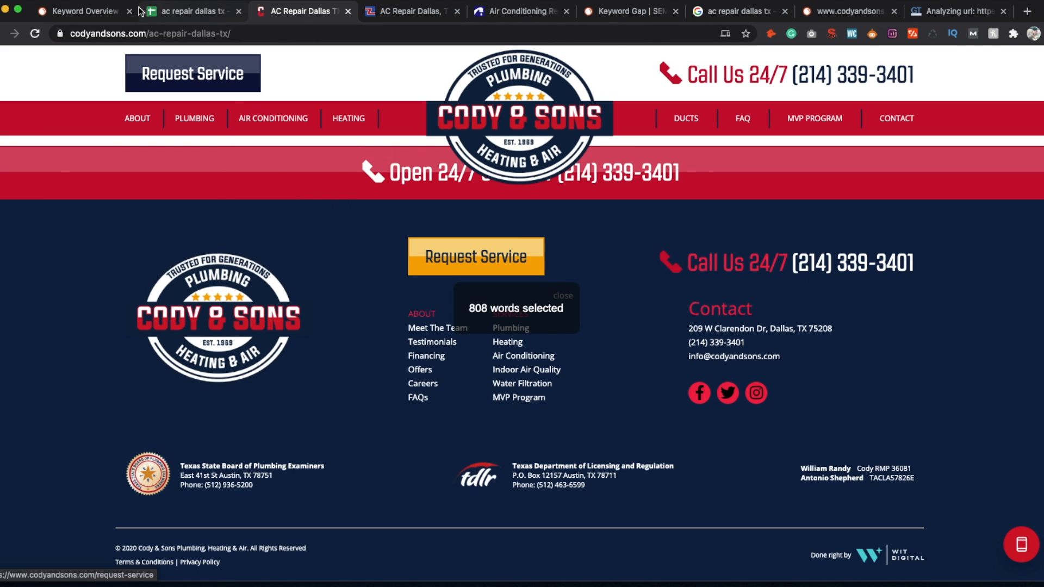
left_click(190, 17)
double_click(151, 289)
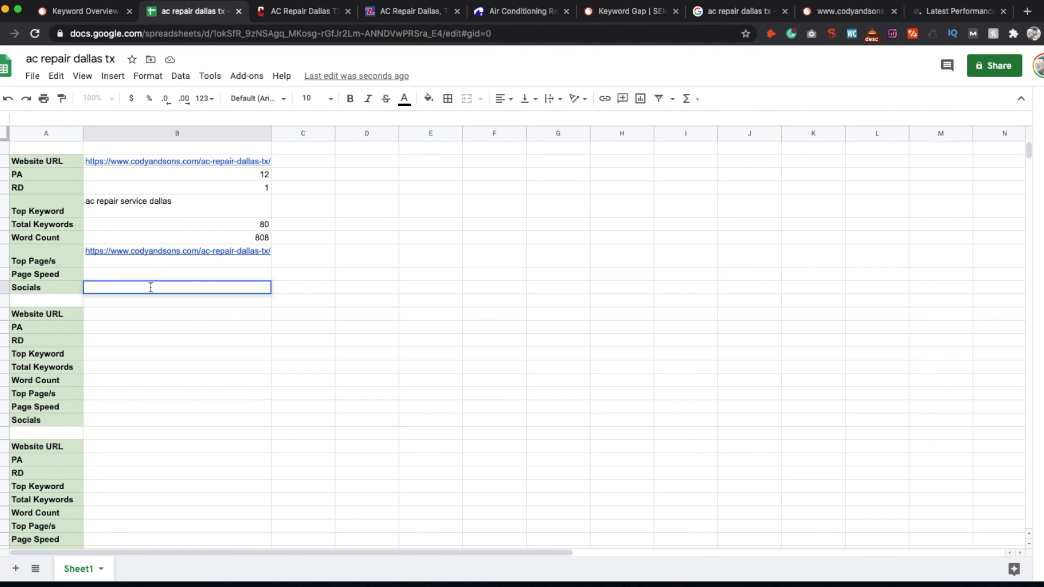
type("Facebook, instagram and t")
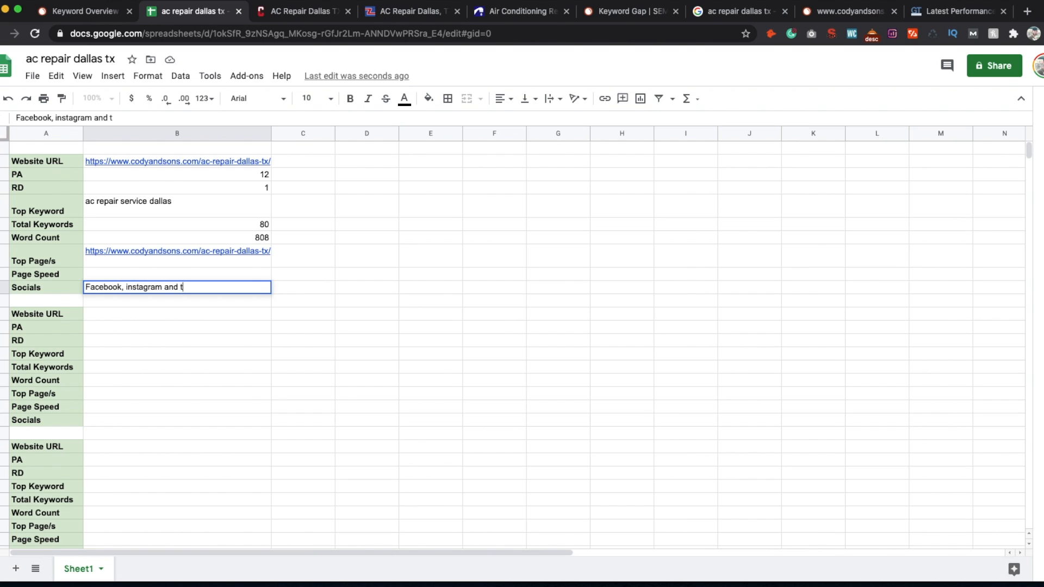
type("witter")
key("Return")
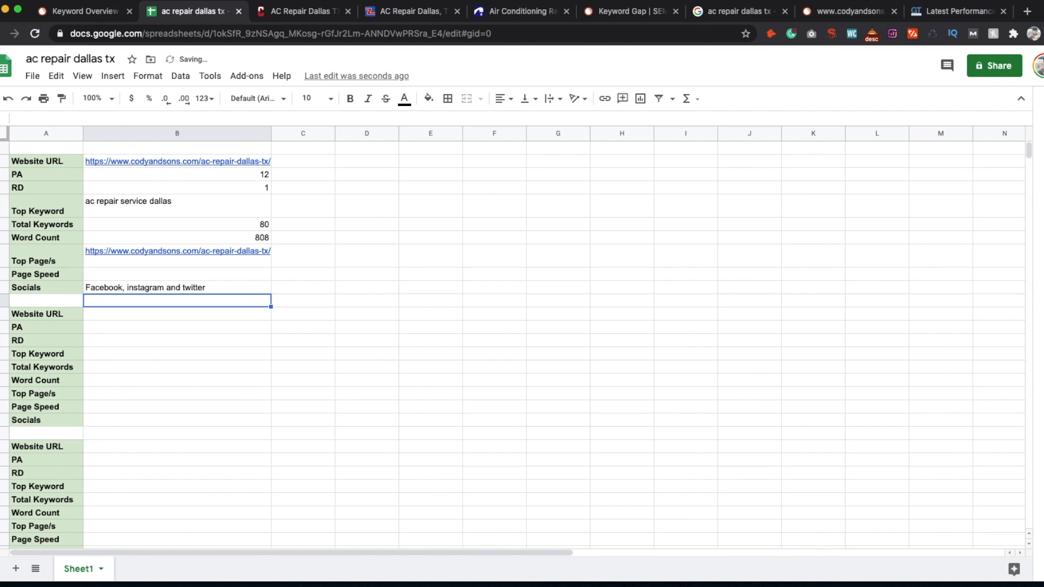
left_click(141, 311)
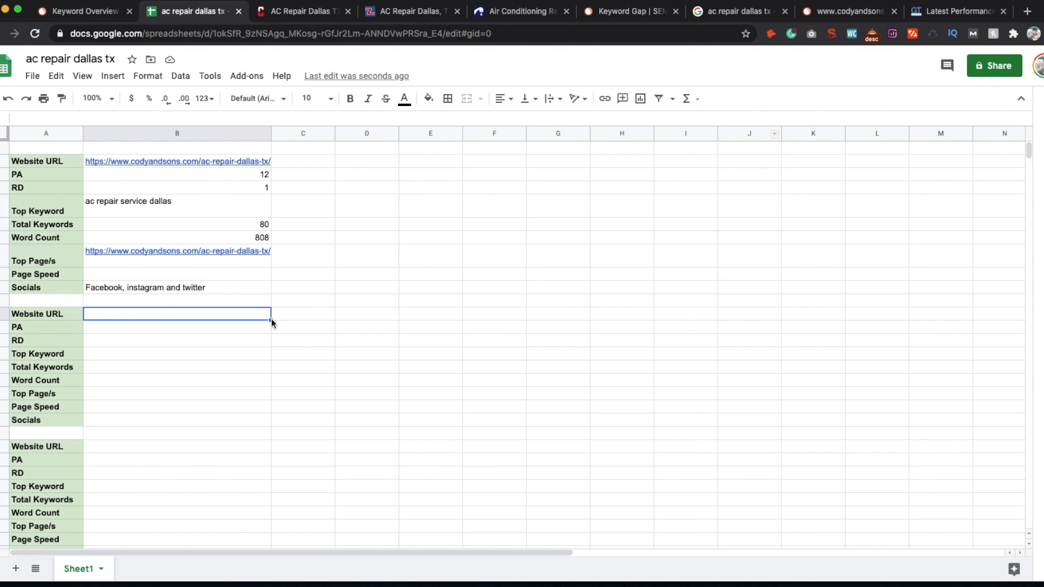
Read the fully loaded time in the GTmetrix report and record "5.5 Seconds" as Page Speed for Cody & Sons.
left_click(962, 15)
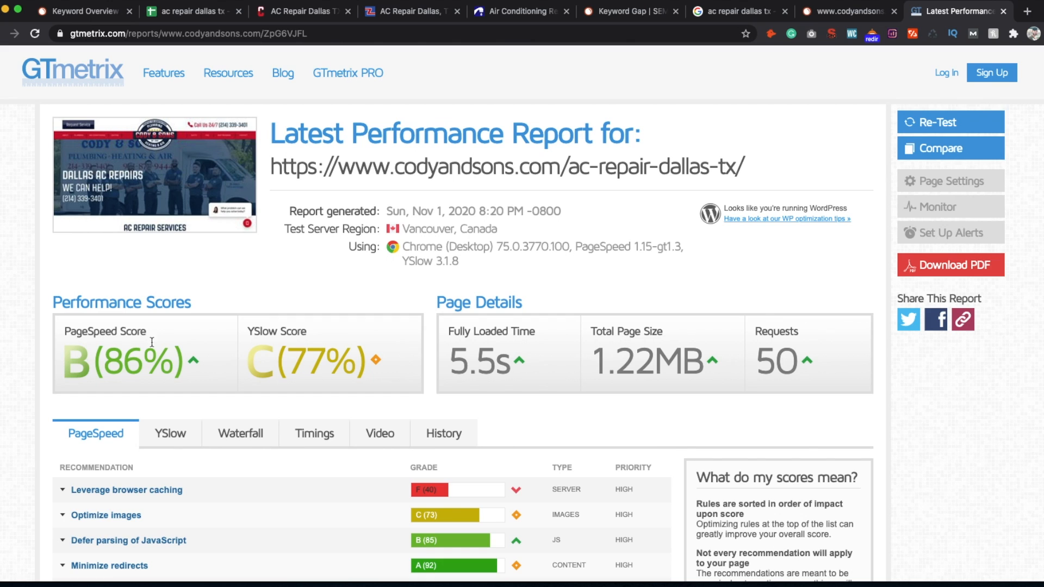
left_click(199, 12)
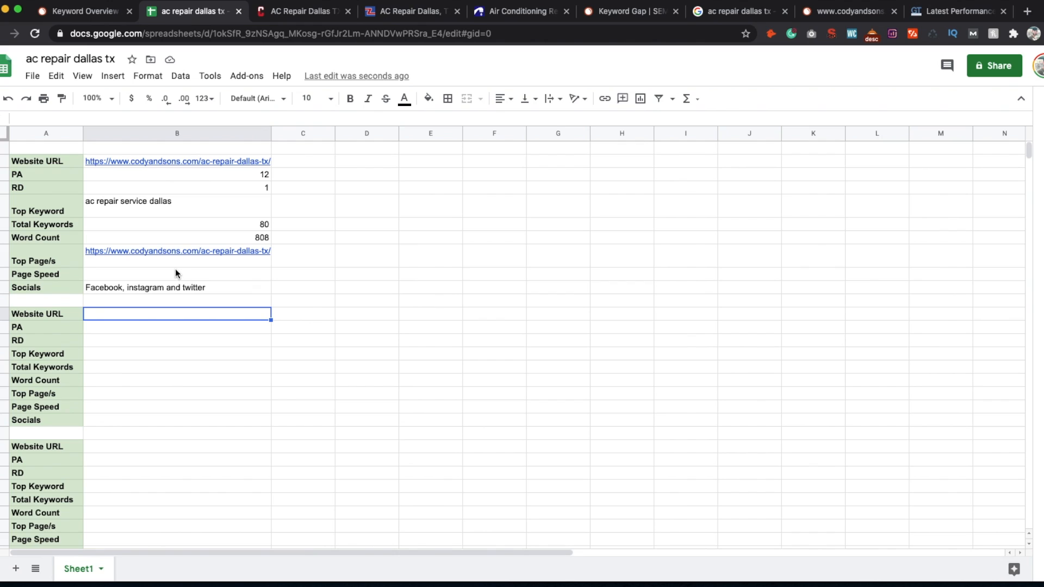
double_click(162, 275)
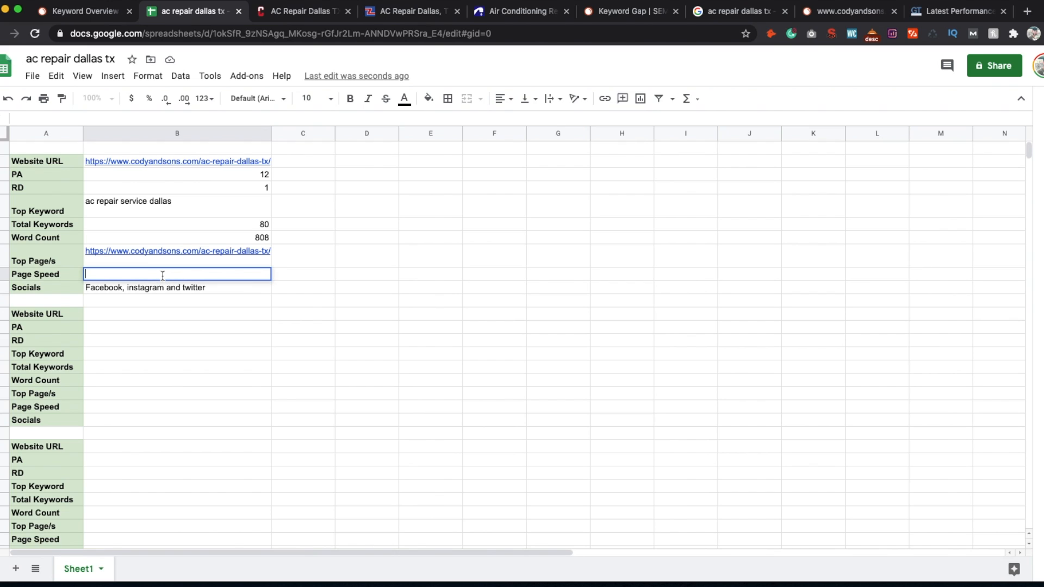
type("5.5 Seconds")
left_click(173, 317)
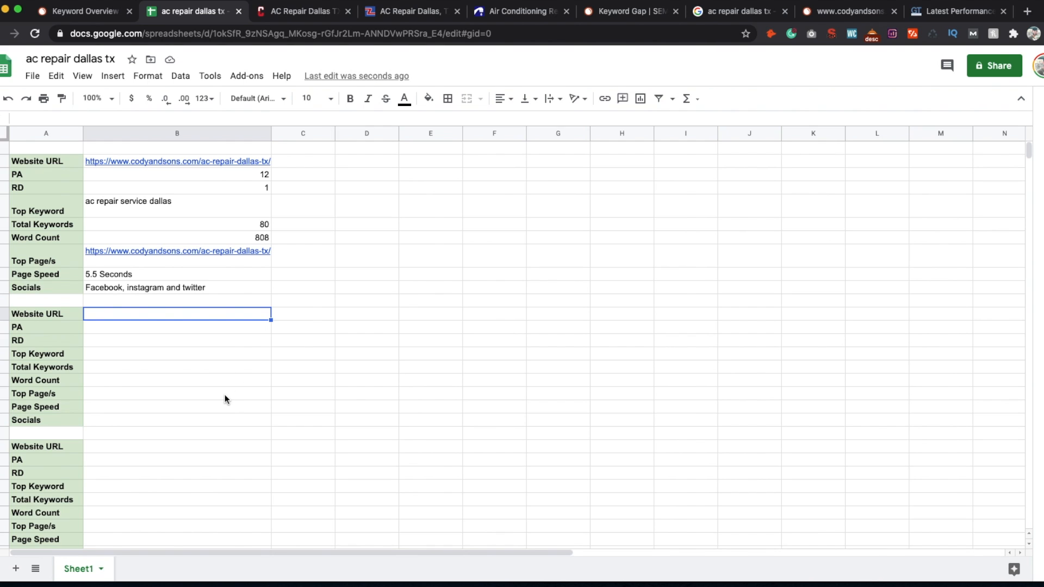
left_click(425, 13)
left_click(412, 35)
key("super+c")
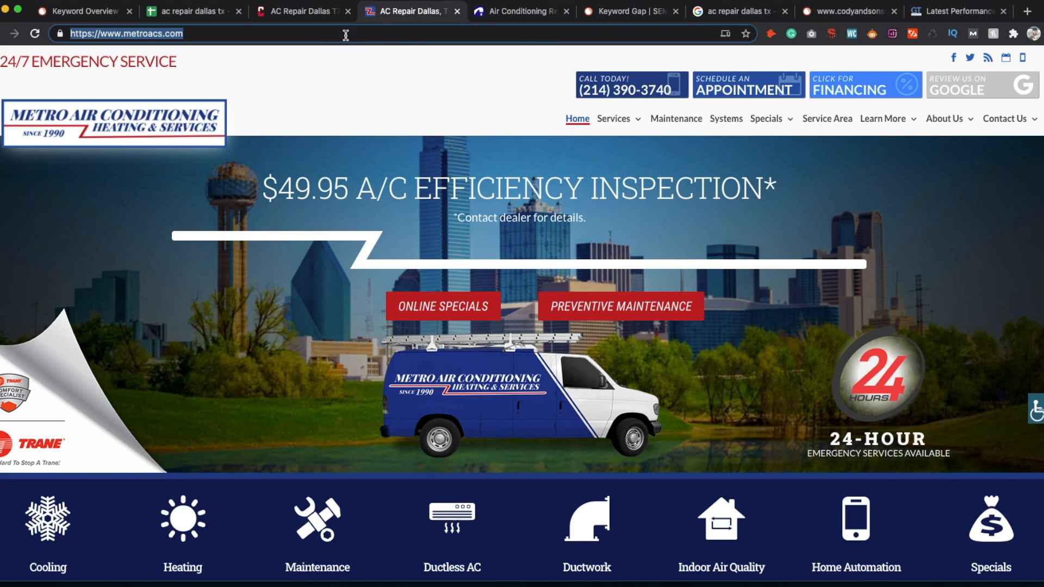
left_click(216, 10)
double_click(150, 314)
key("super+v")
key("Return")
left_click(849, 20)
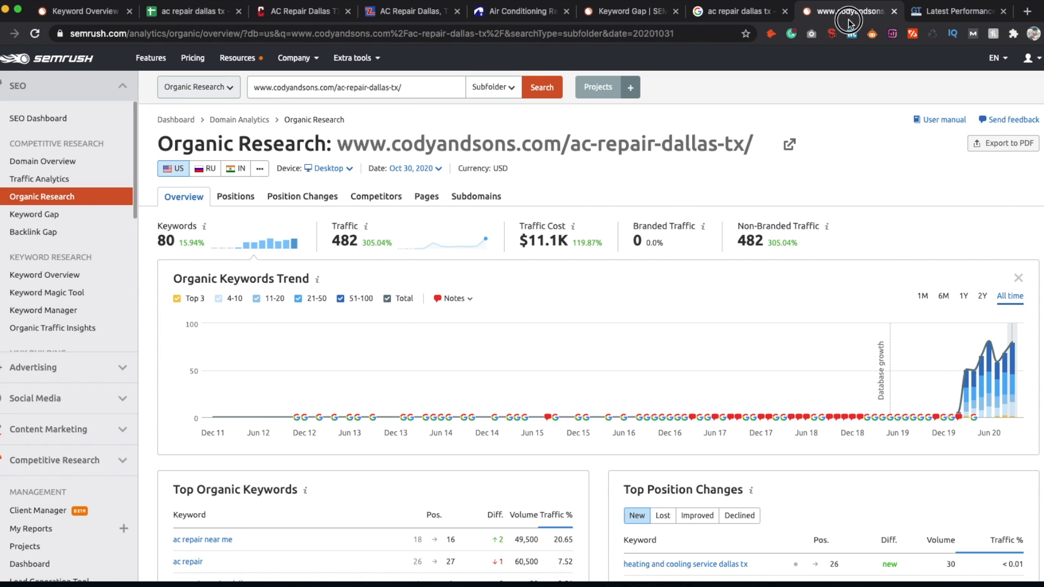
left_click(408, 90)
key("super+a")
key("super+v")
left_click(529, 90)
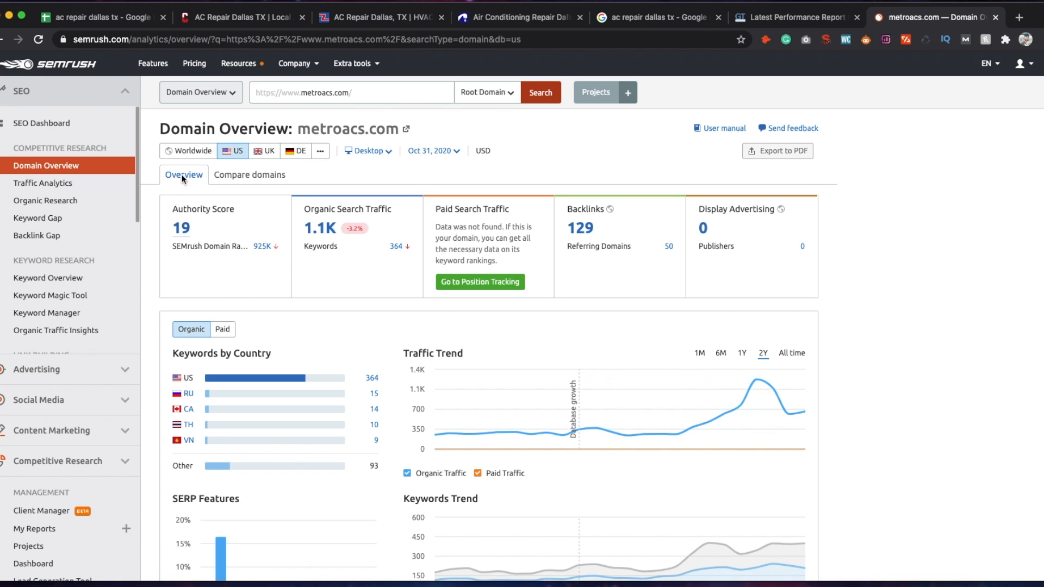
Record 19 as PA and 50 as RD for metroacs.com in the spreadsheet, using the SEMrush Domain Overview figures.
left_click(136, 22)
left_click(216, 329)
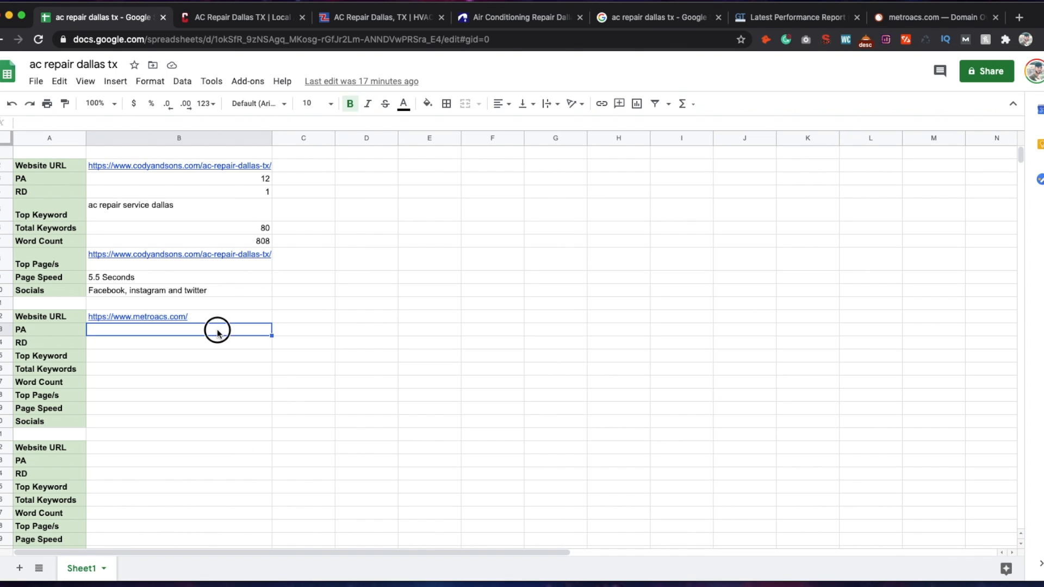
type("19")
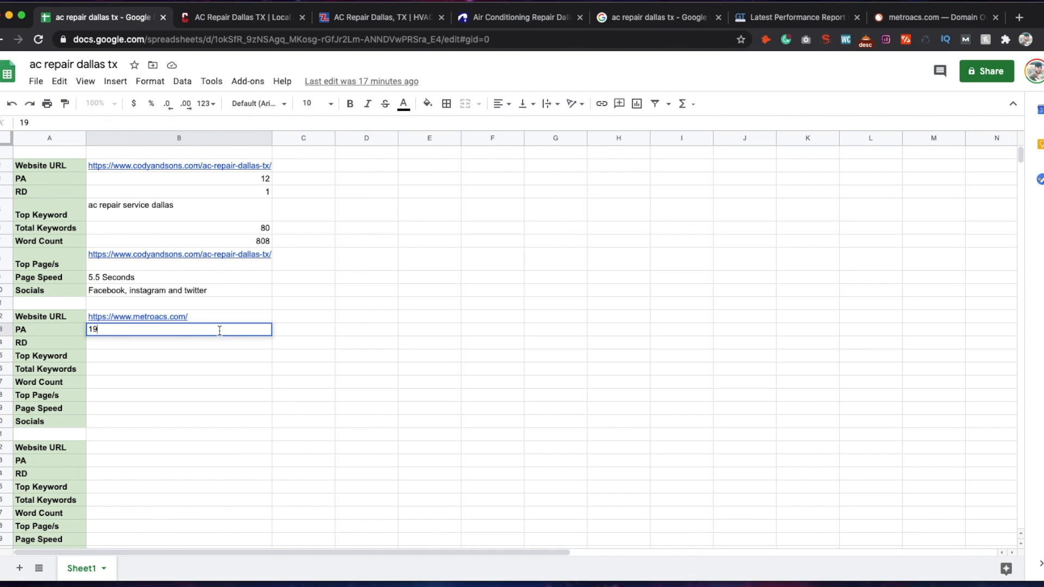
key("Return")
left_click(914, 19)
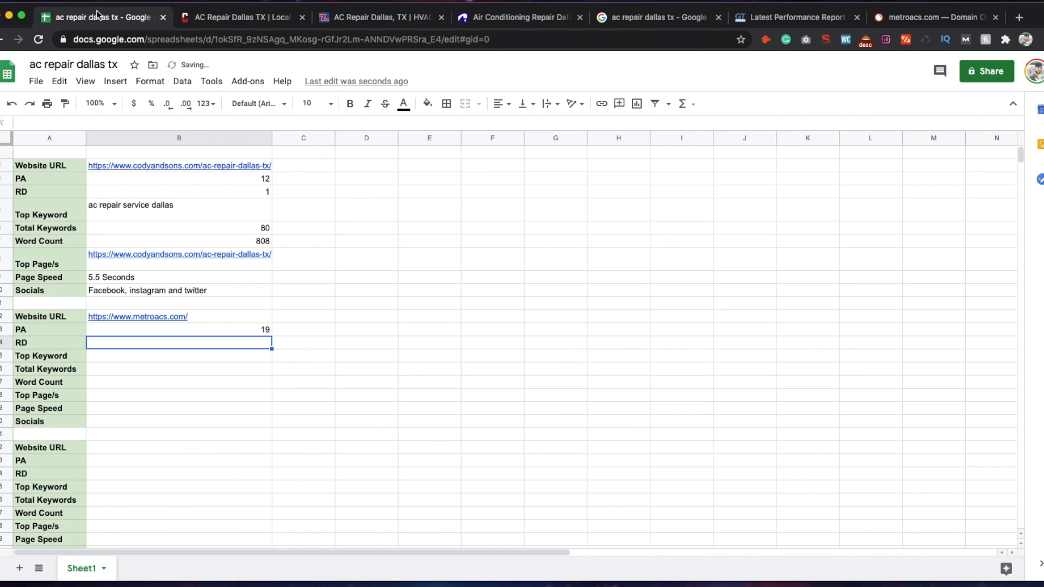
left_click(101, 18)
type("50")
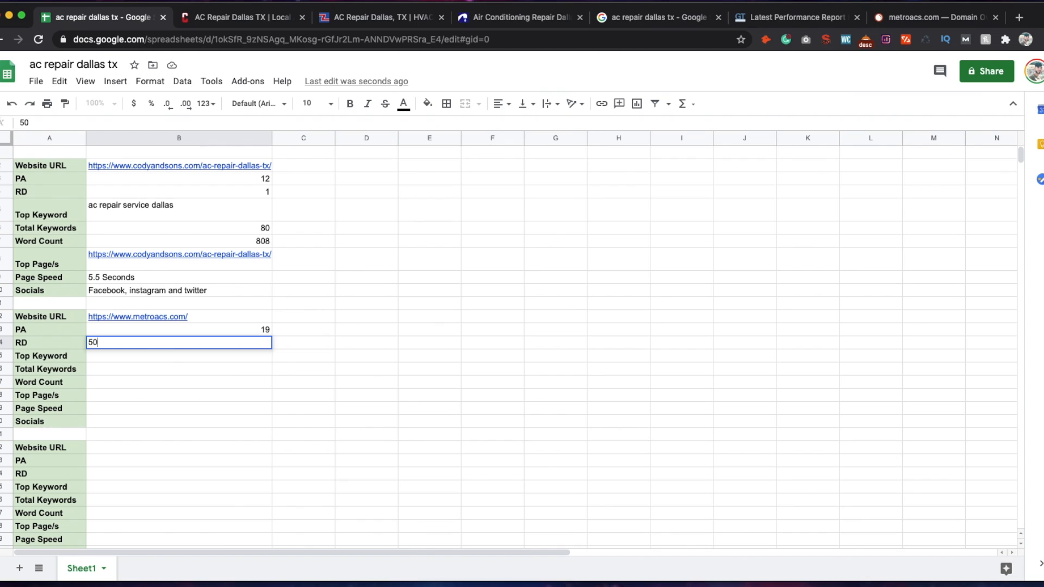
left_click(221, 355)
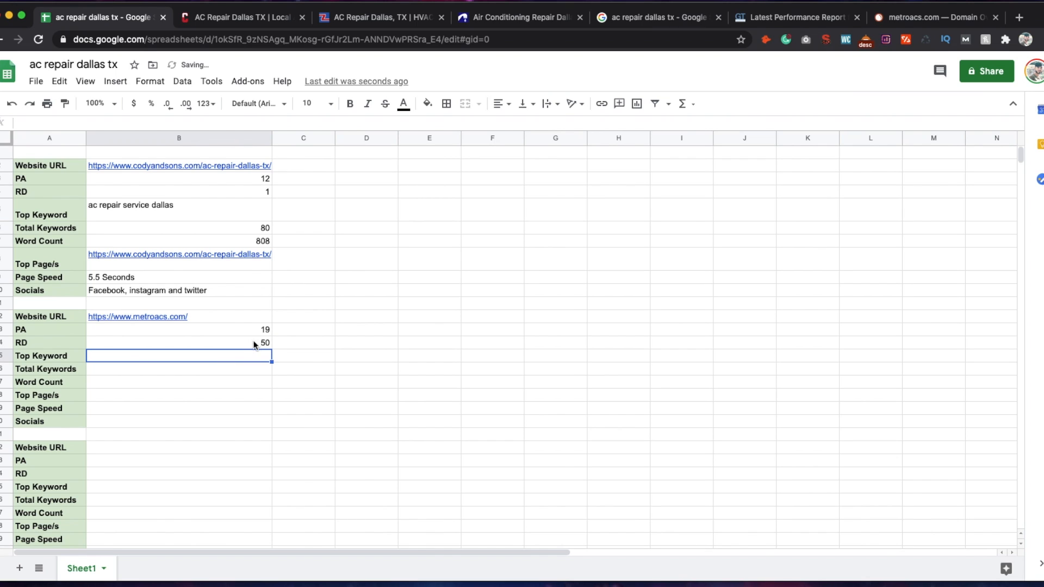
Examine the Backlinks and Referring Domains metrics in the metroacs.com Domain Overview, and return to the spreadsheet.
left_click(914, 22)
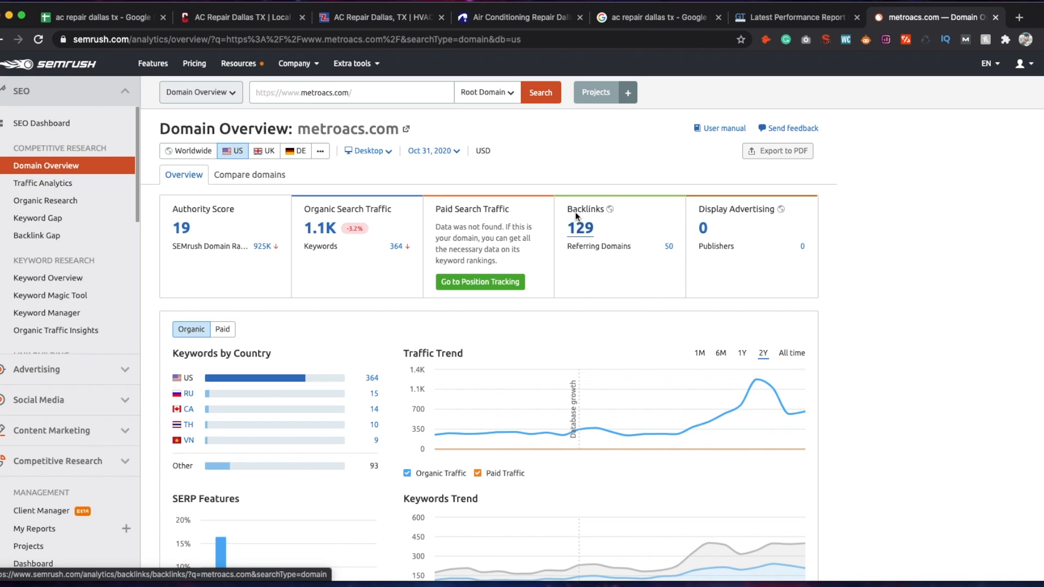
left_click_drag(567, 248, 632, 247)
left_click(622, 260)
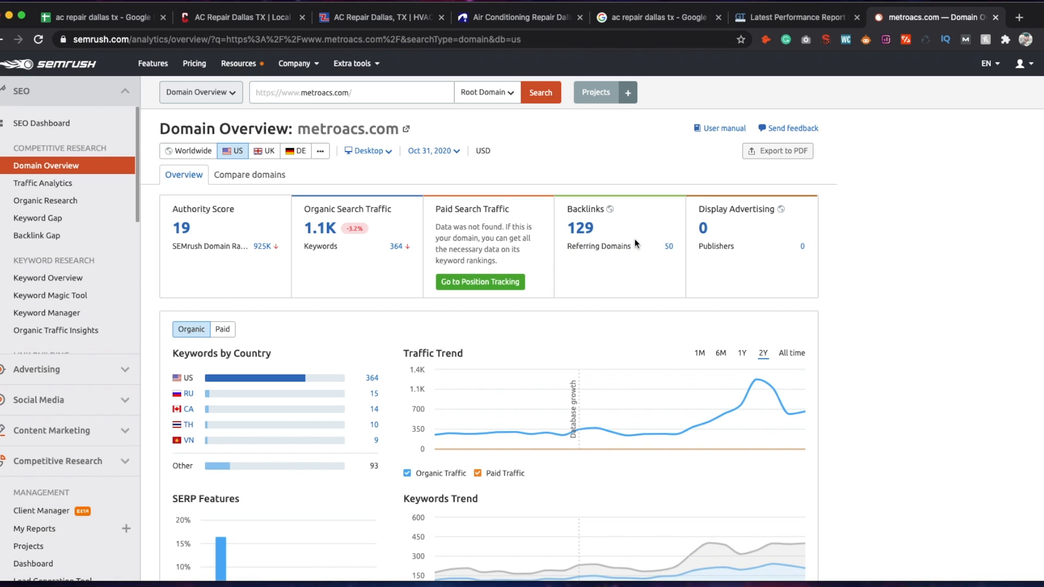
left_click(130, 18)
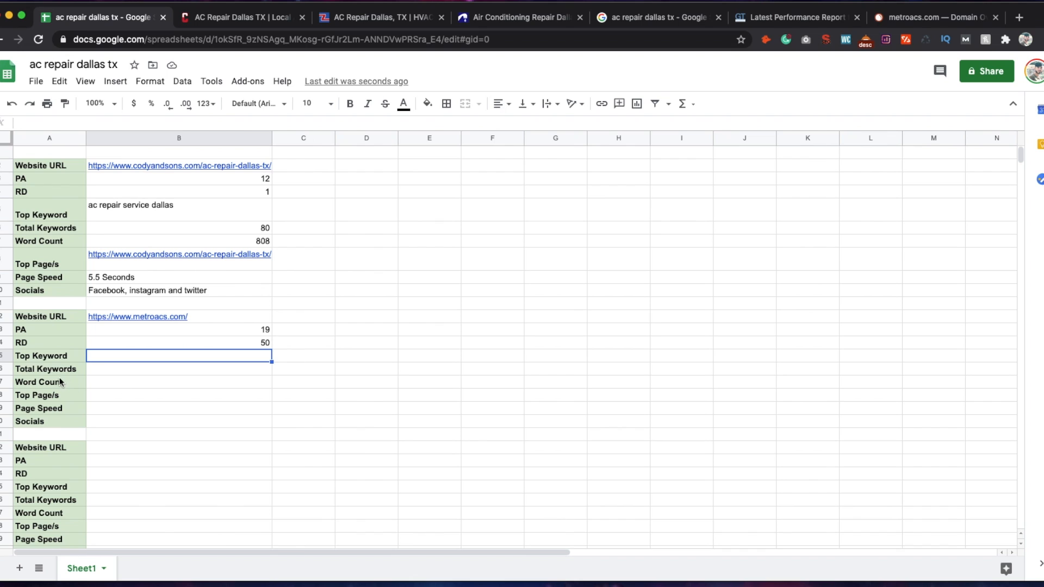
Switch to SEMrush and open the full organic search positions list for metroacs.com from its Domain Overview.
left_click(902, 20)
scroll(275, 367, "down", 10)
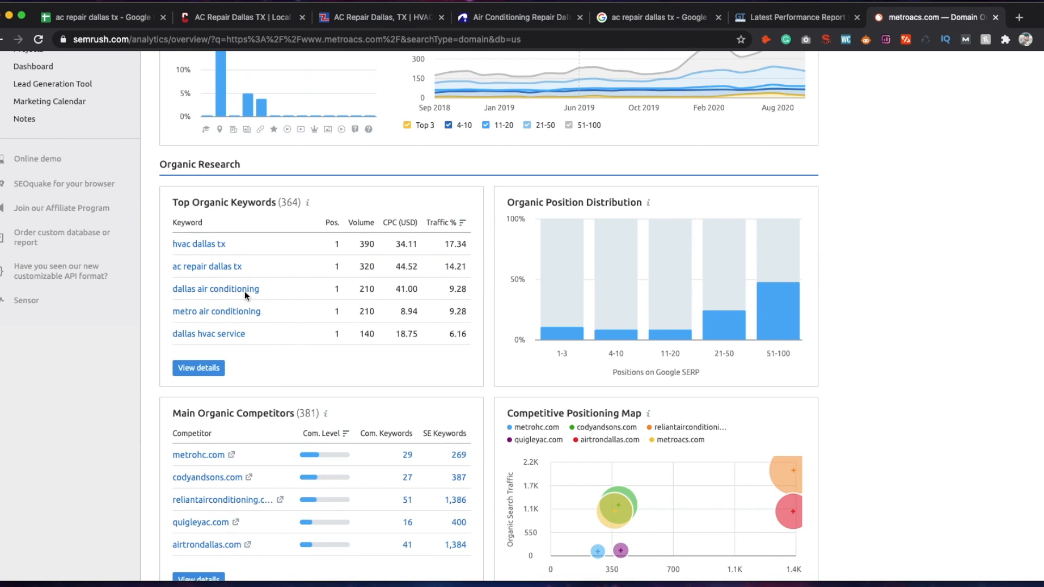
left_click(188, 368)
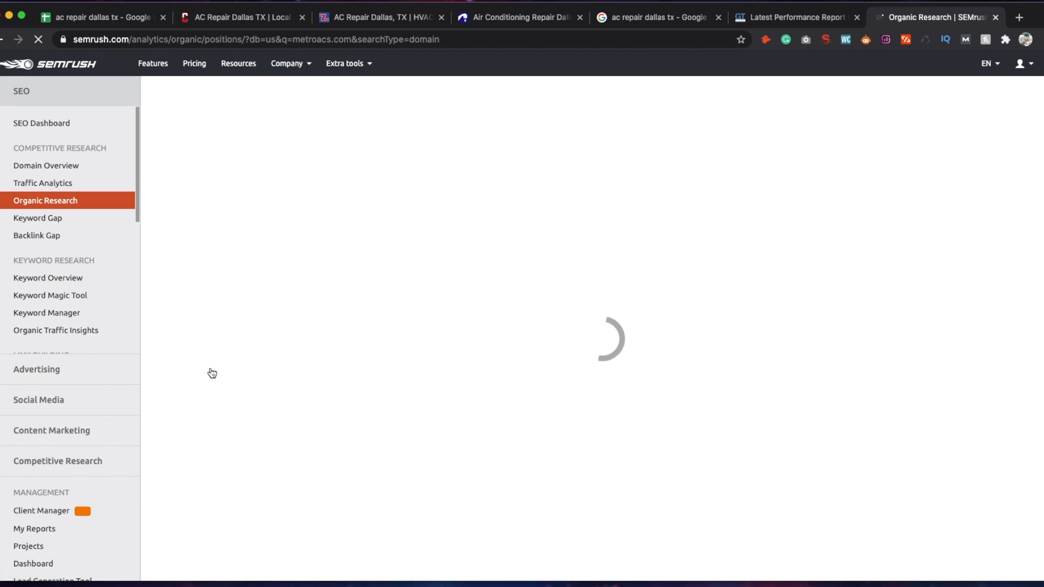
scroll(664, 401, "down", 6)
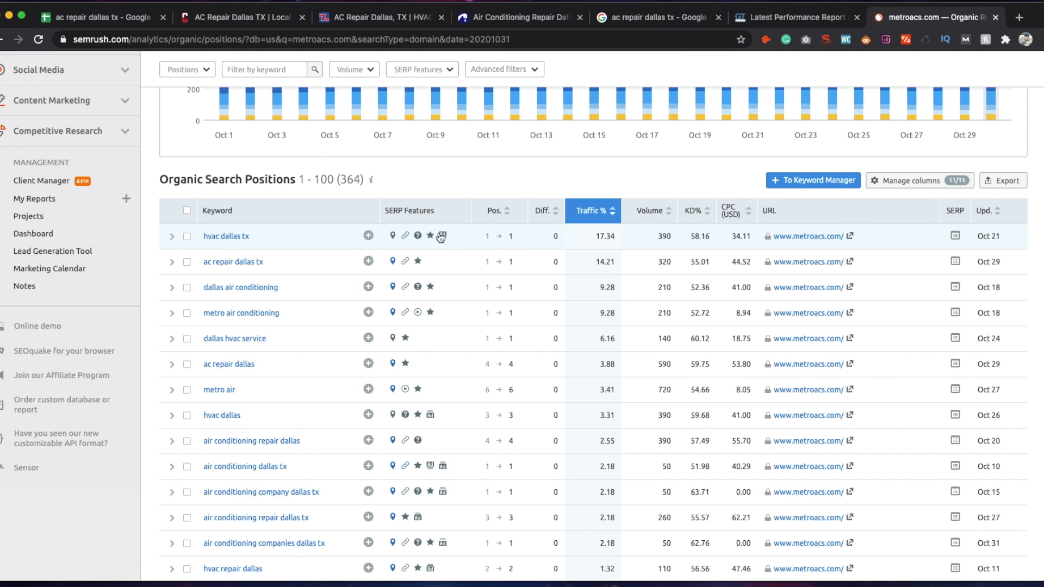
Copy the first-listed keyword, hvac dallas tx, into metroacs.com's Top Keyword cell in the spreadsheet.
triple_click(205, 240)
key("super+c")
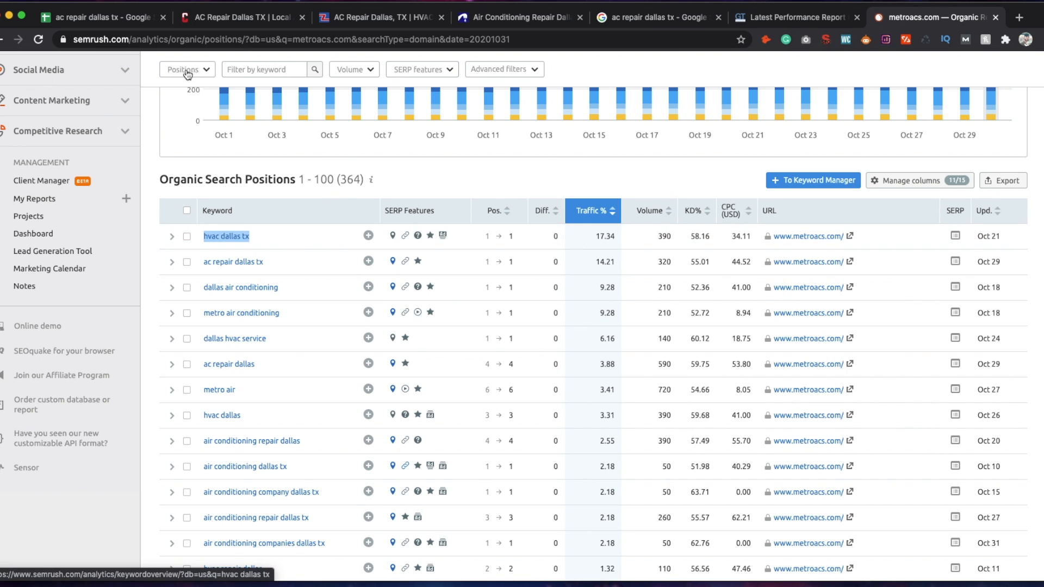
left_click(132, 19)
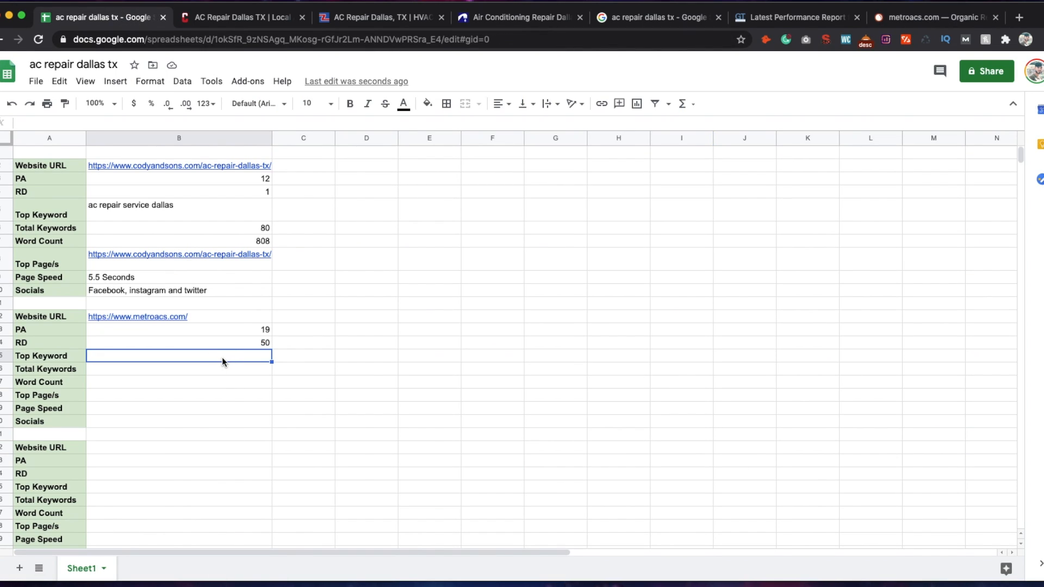
key("super+v")
Record 364 as Total Keywords for metroacs.com in the spreadsheet, using the SEMrush Organic Research figure.
left_click(210, 384)
left_click(163, 381)
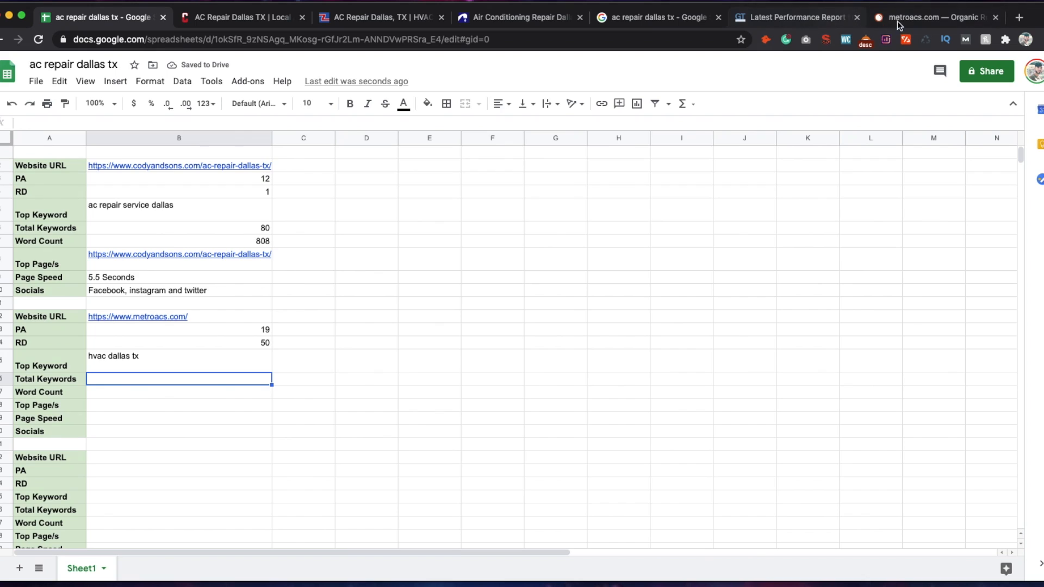
left_click(956, 15)
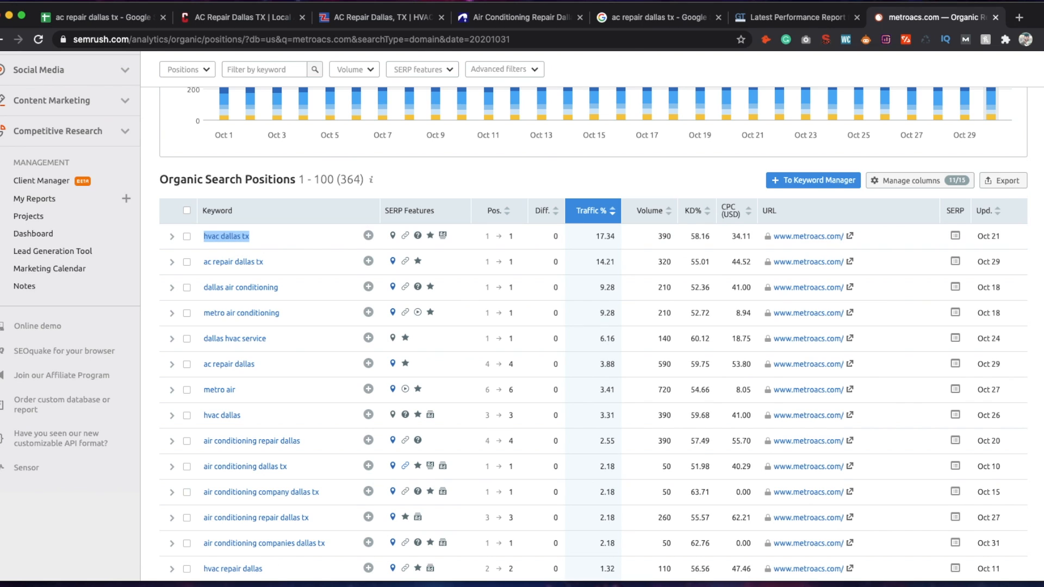
left_click(123, 21)
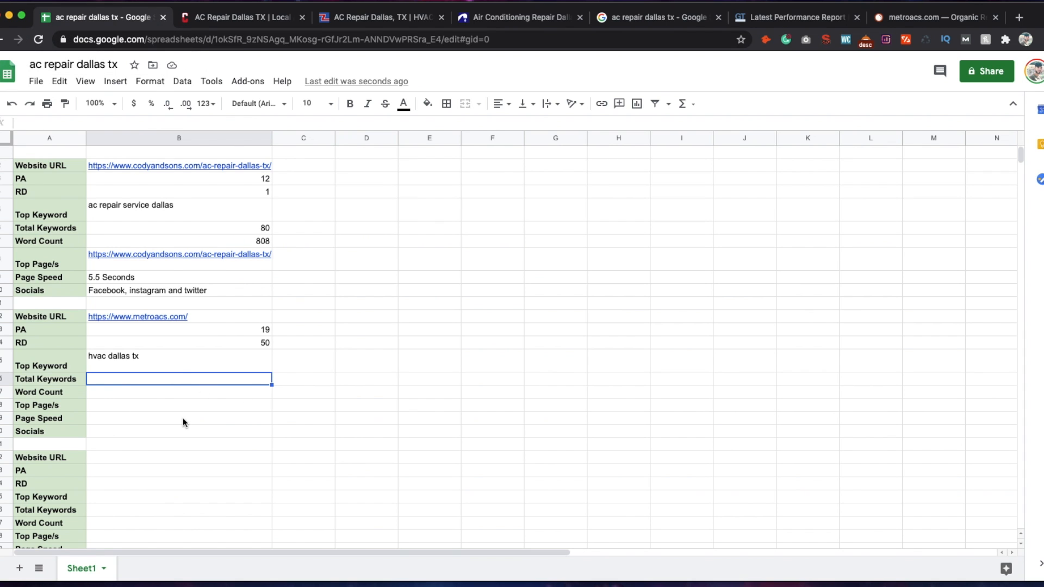
scroll(182, 422, "down", 2)
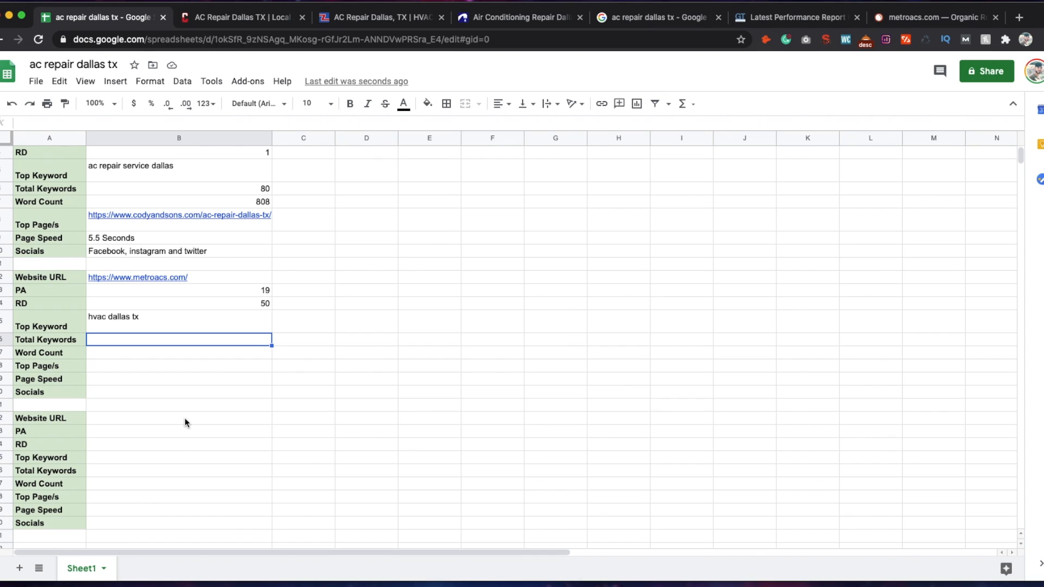
left_click(916, 24)
scroll(375, 351, "up", 6)
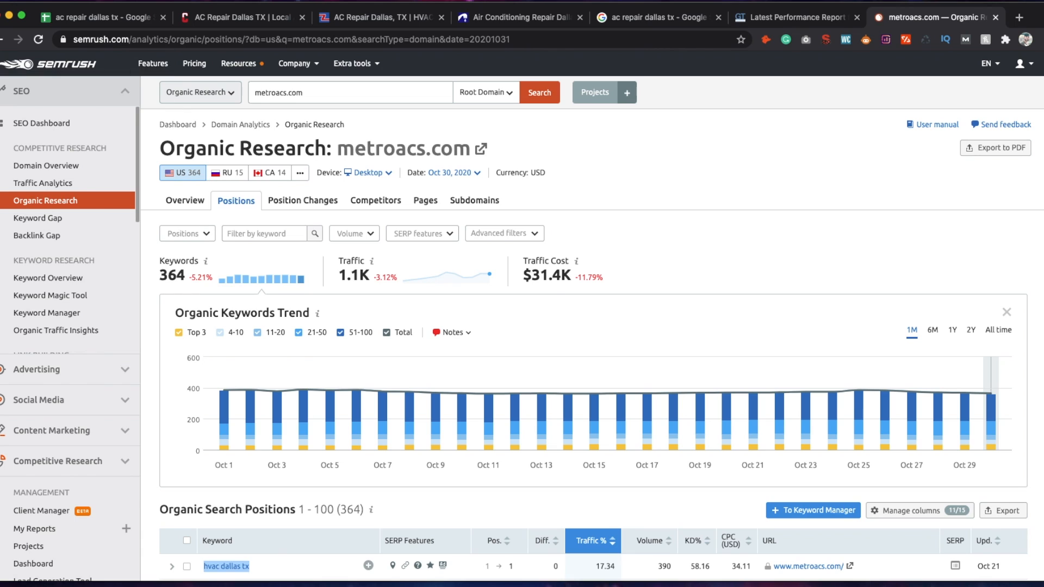
left_click(101, 17)
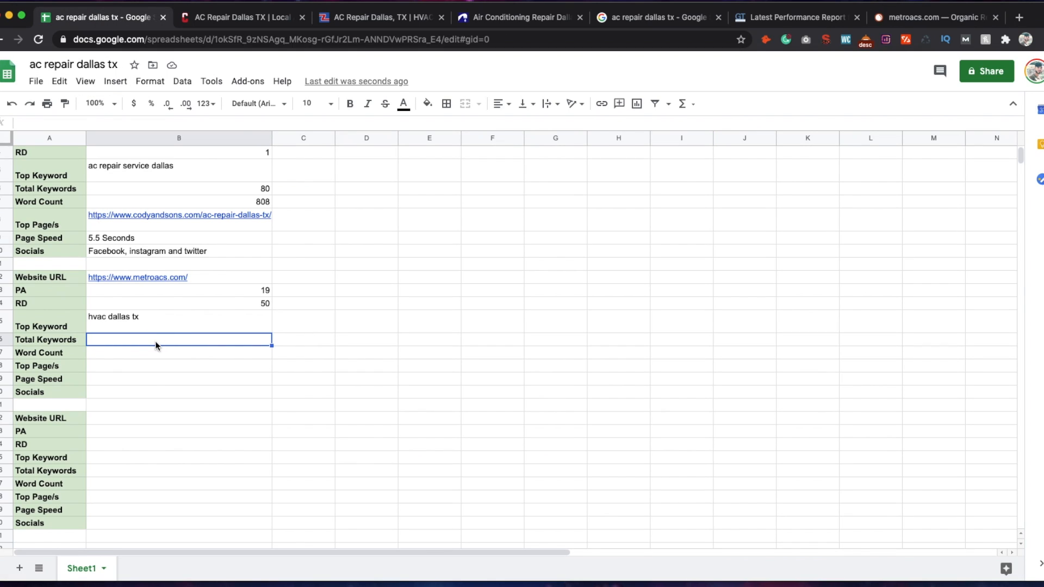
type("364")
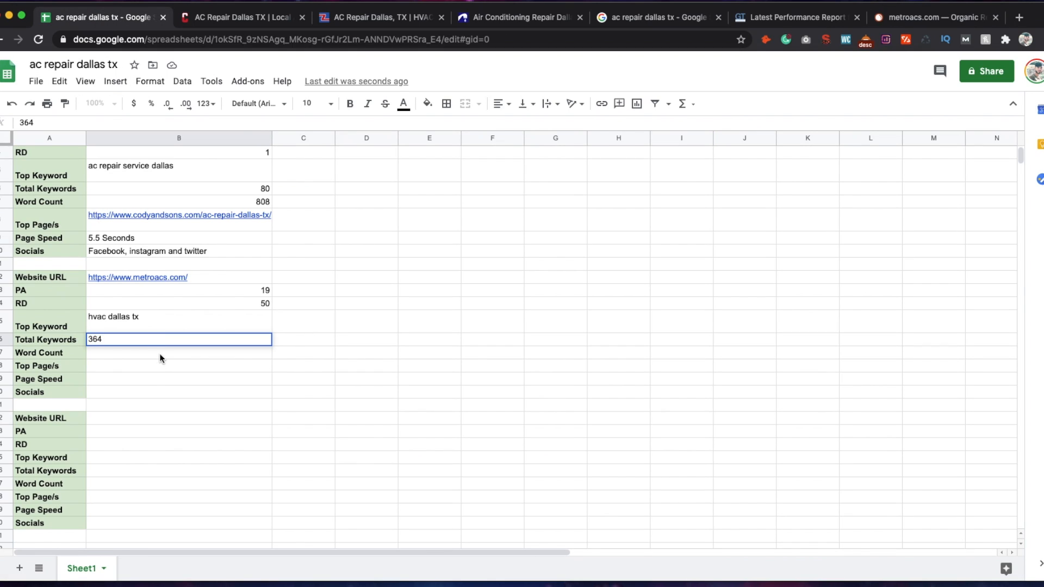
key("Return")
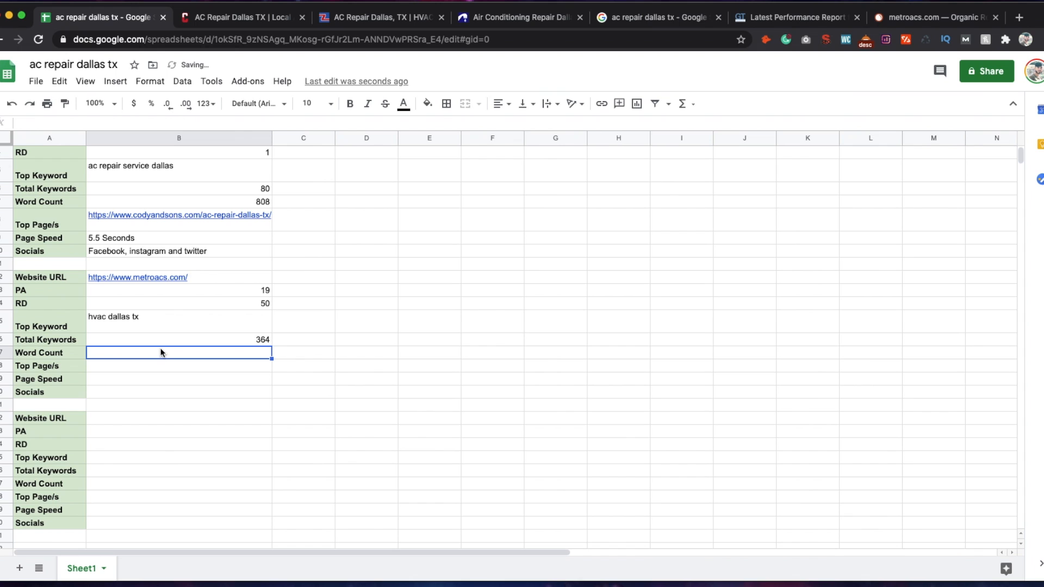
Count the words of the metroacs.com home page content, from the HVAC services heading through the customer reviews heading.
left_click(365, 18)
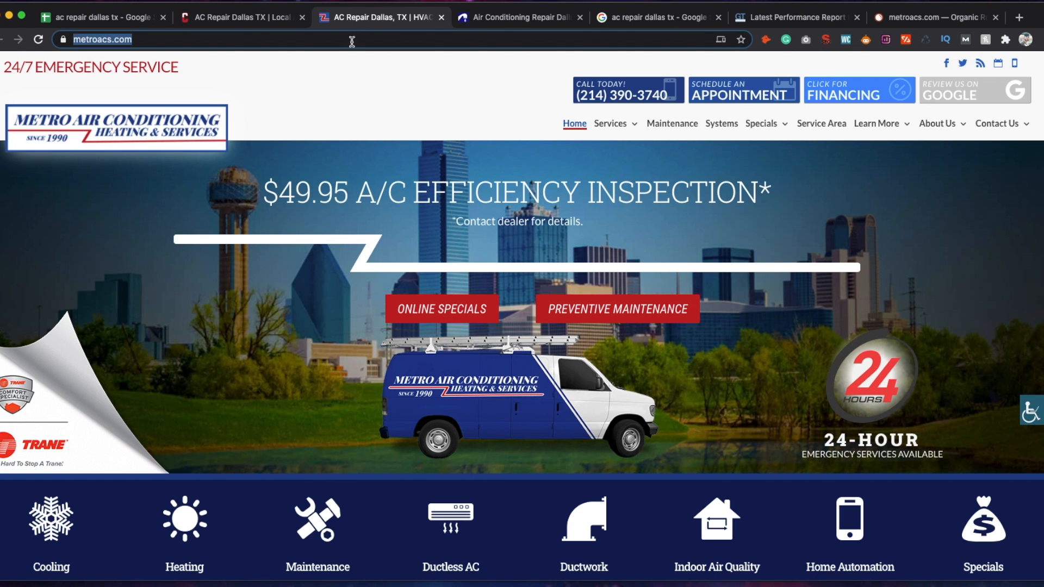
scroll(436, 331, "down", 15)
scroll(419, 349, "up", 7)
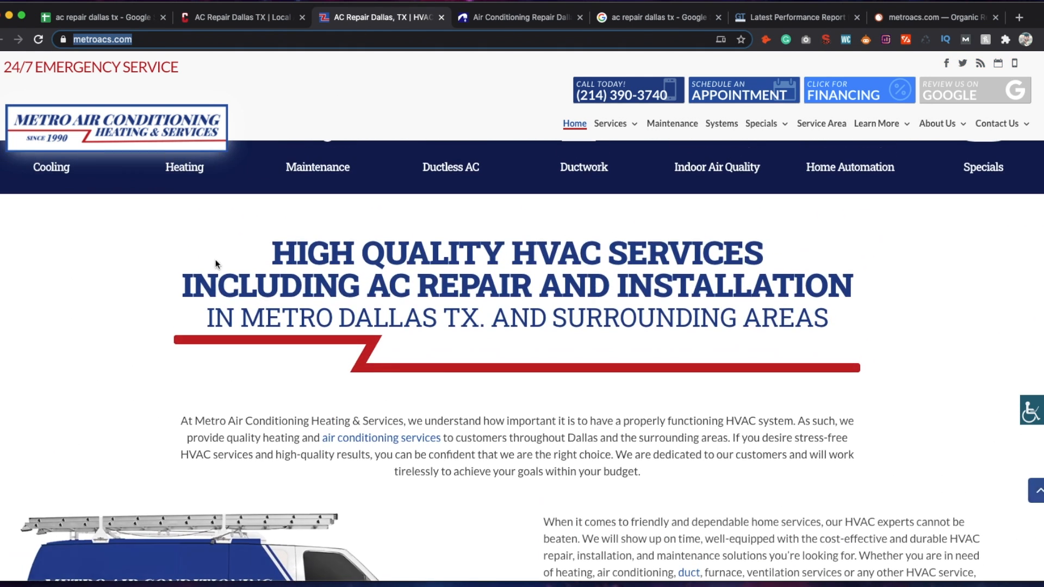
left_click(316, 245)
left_click_drag(316, 245, 839, 300)
scroll(608, 333, "down", 10)
scroll(613, 356, "down", 20)
scroll(615, 371, "down", 20)
scroll(615, 371, "down", 15)
scroll(622, 390, "up", 20)
scroll(676, 430, "down", 6)
right_click(740, 306)
left_click(776, 374)
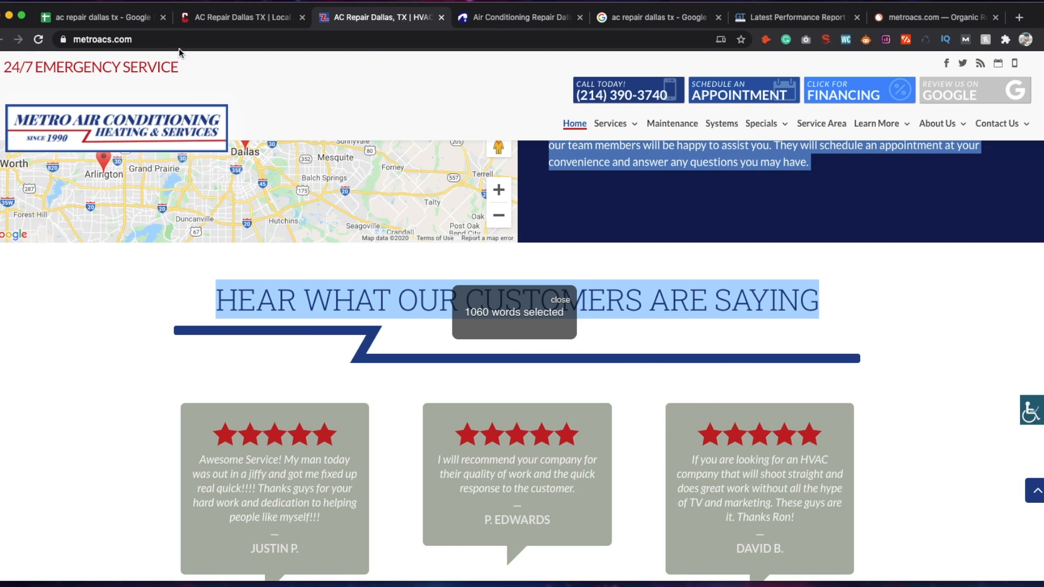
Record 1060 as Word Count for metroacs.com in the spreadsheet.
left_click(123, 23)
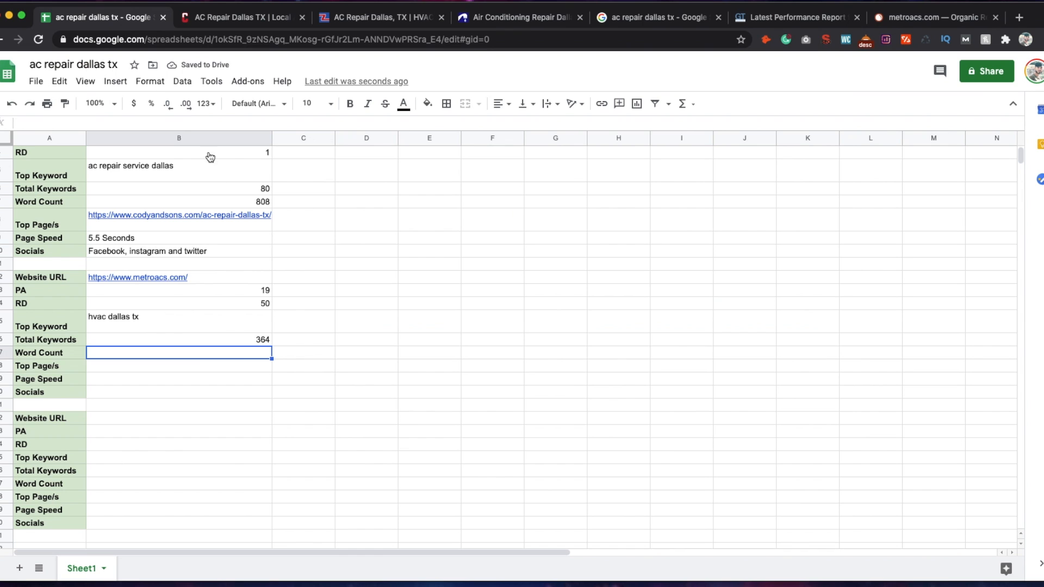
left_click(197, 355)
double_click(198, 354)
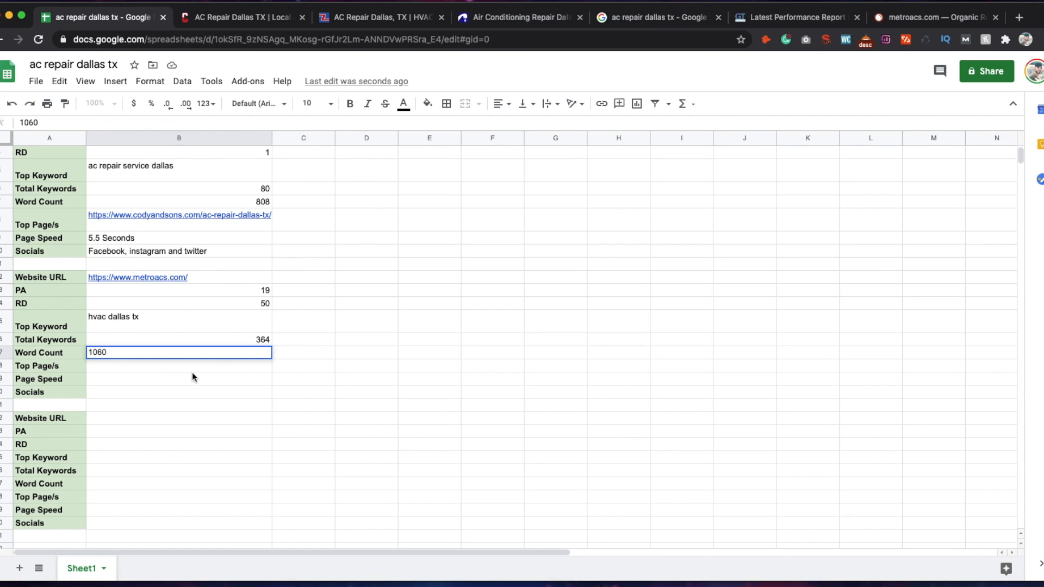
key("Return")
left_click(914, 17)
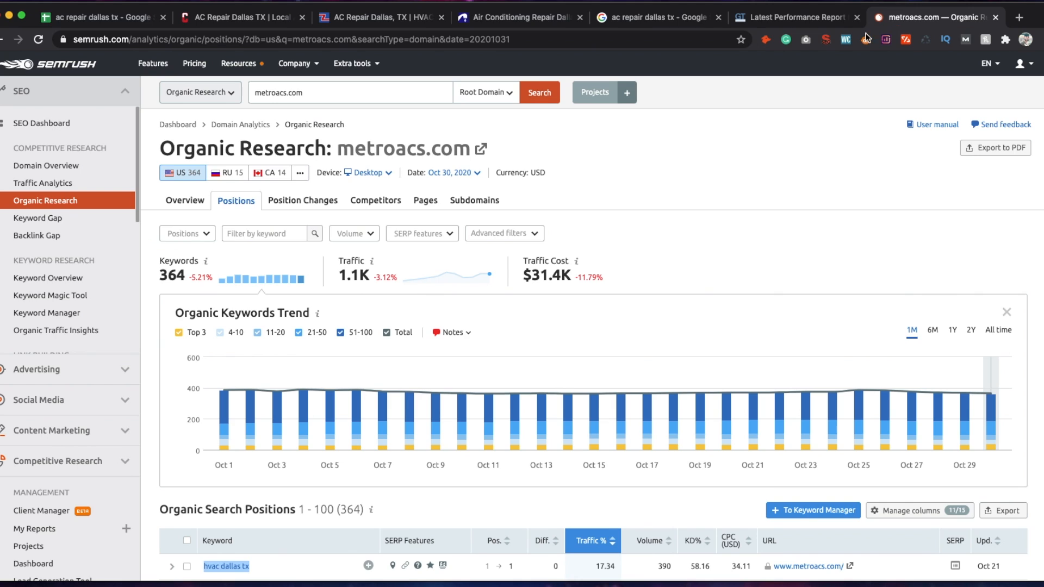
left_click(435, 211)
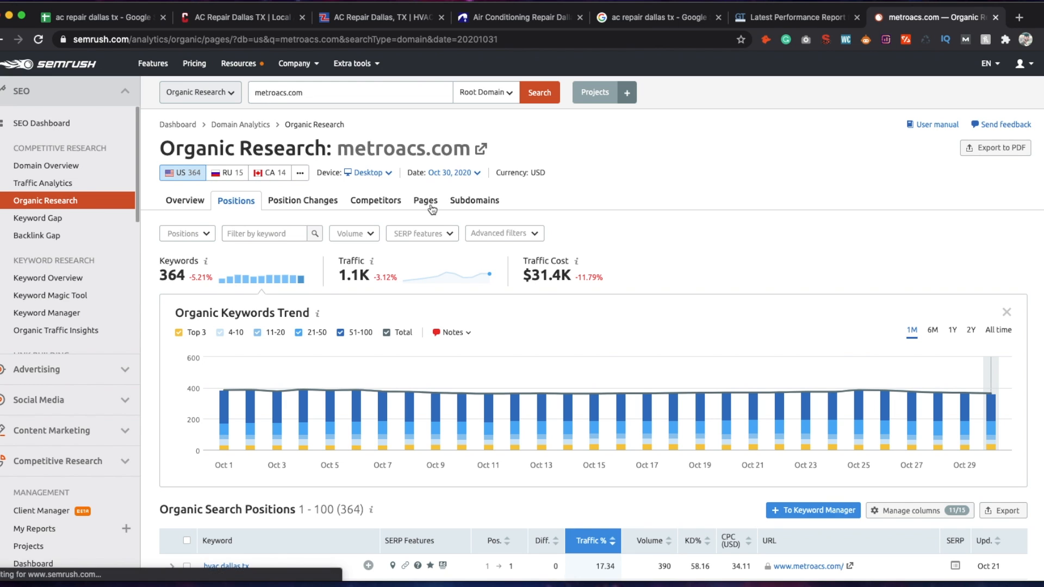
scroll(415, 344, "down", 1)
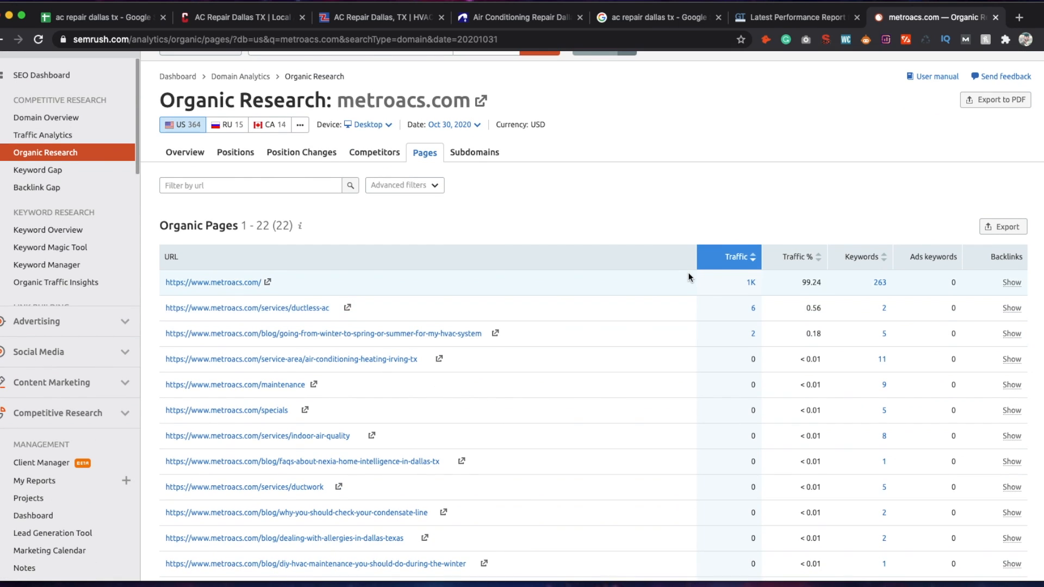
scroll(674, 269, "down", 1)
left_click_drag(261, 273, 166, 272)
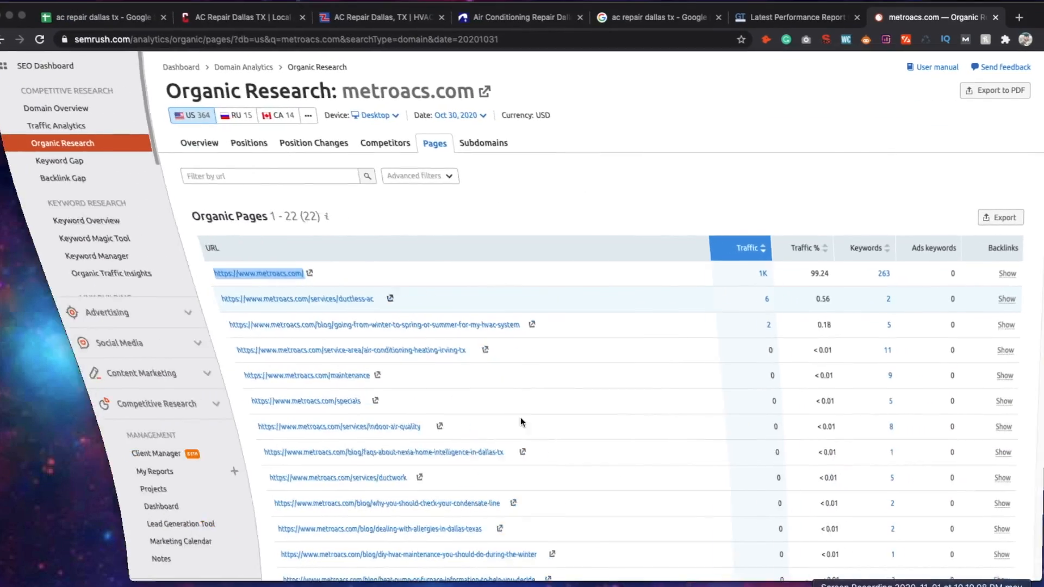
Open the metroacs.com ductless AC service page and examine its headings, copy, internal links and call to action.
left_click(517, 422)
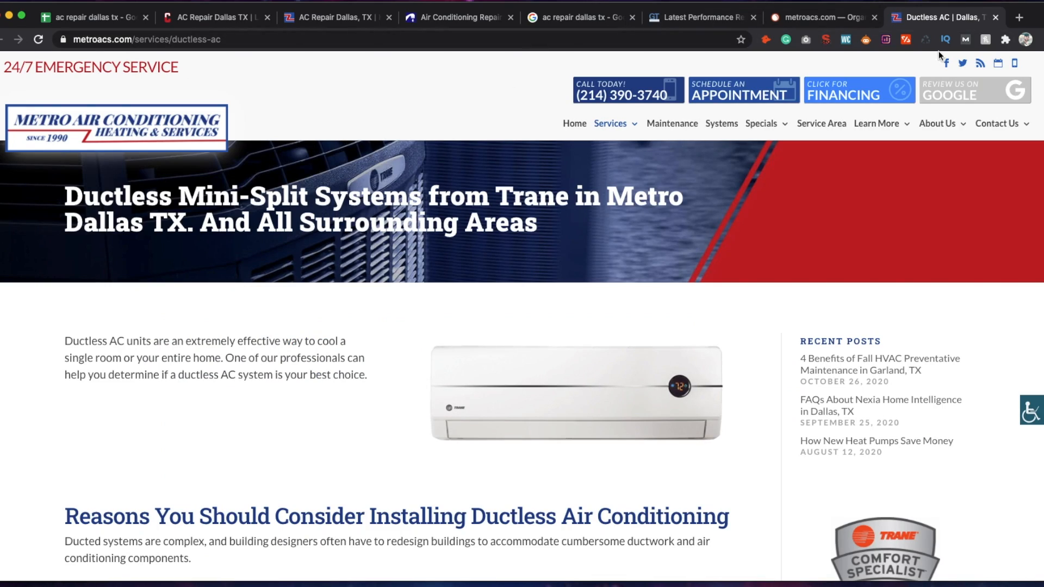
scroll(554, 377, "down", 10)
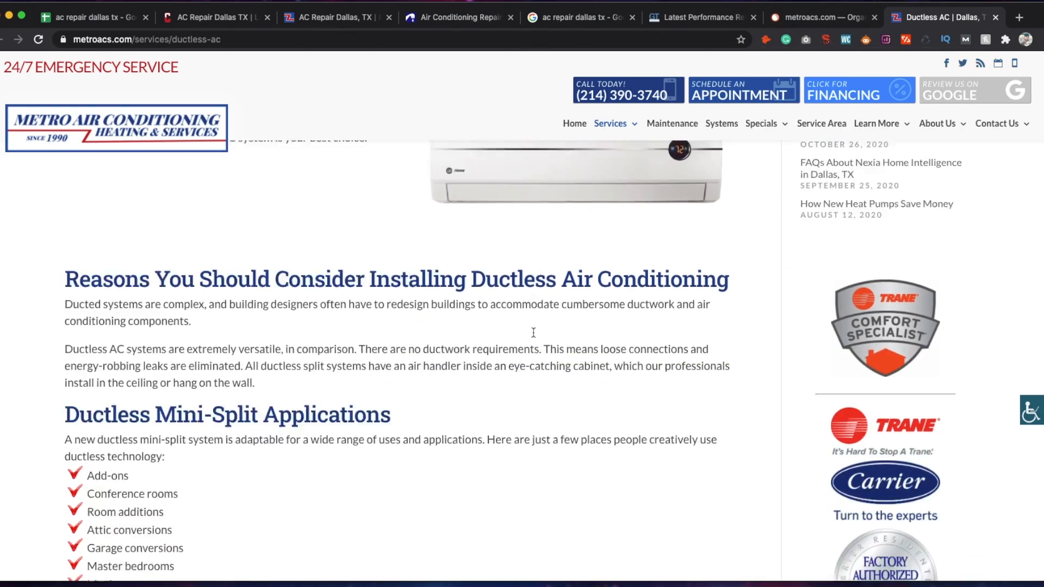
scroll(533, 332, "up", 10)
scroll(533, 336, "down", 15)
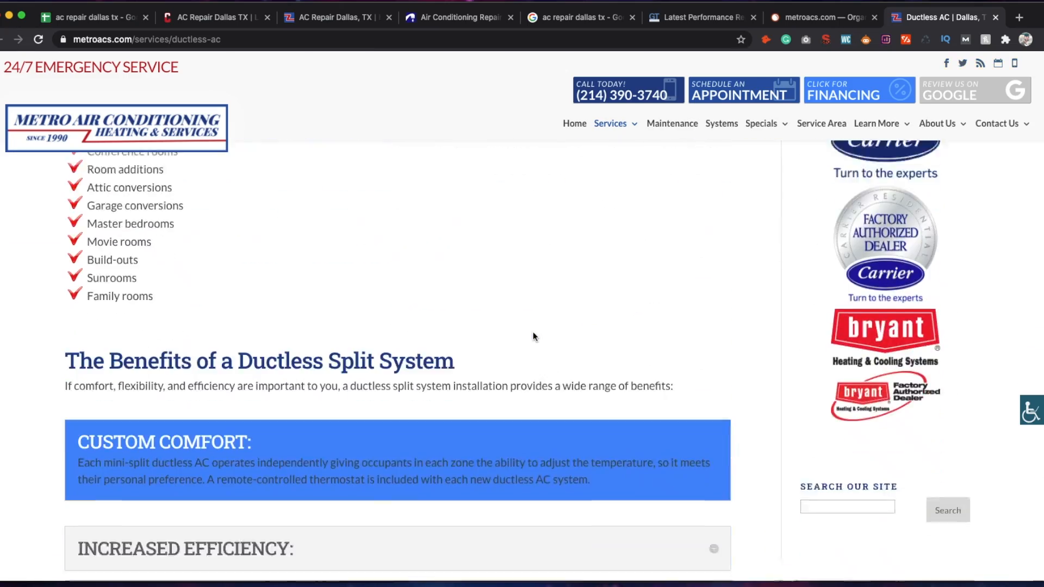
scroll(528, 337, "up", 8)
scroll(529, 338, "up", 10)
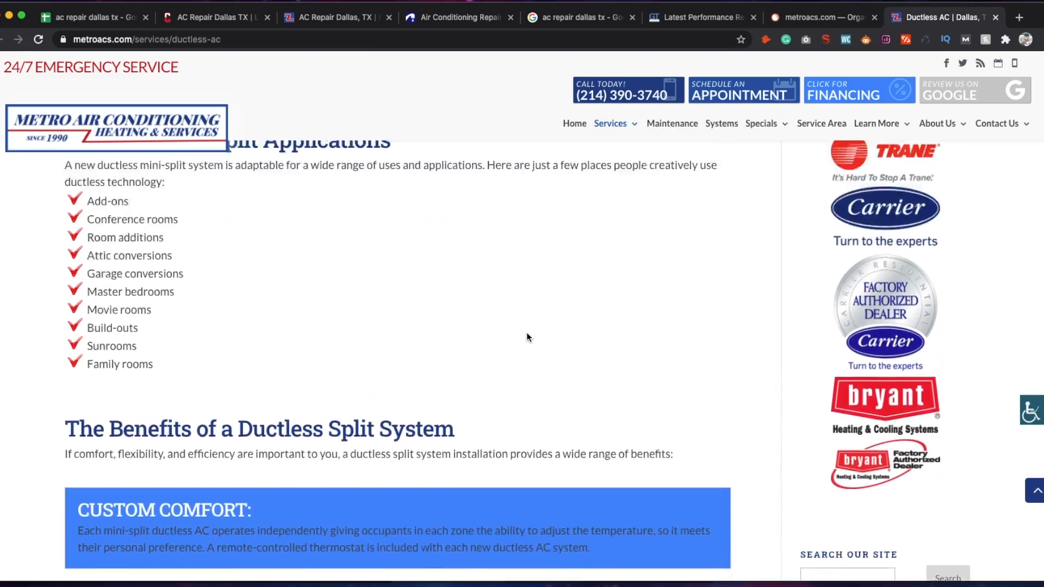
scroll(334, 369, "up", 2)
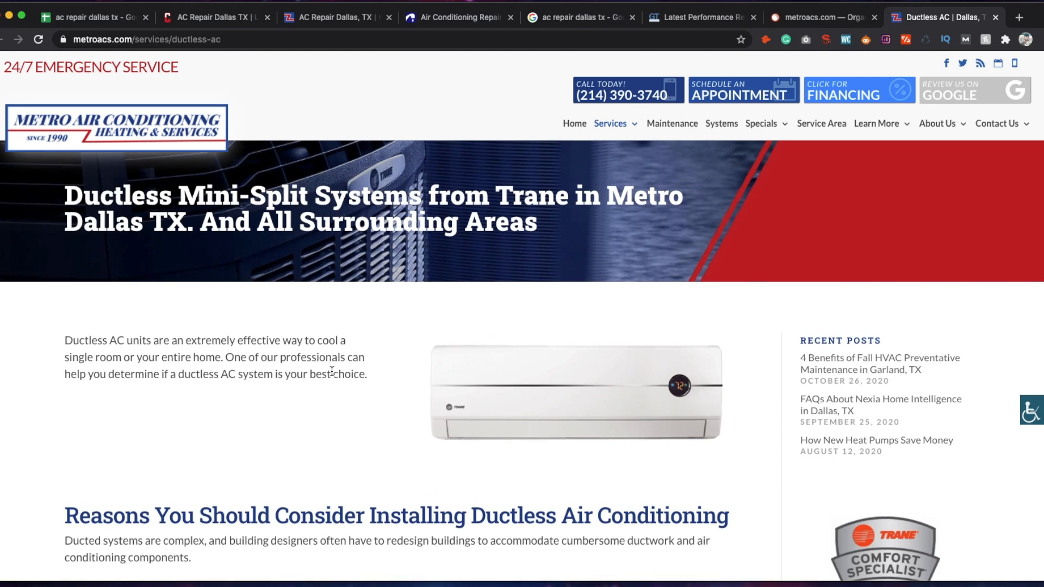
scroll(327, 372, "down", 10)
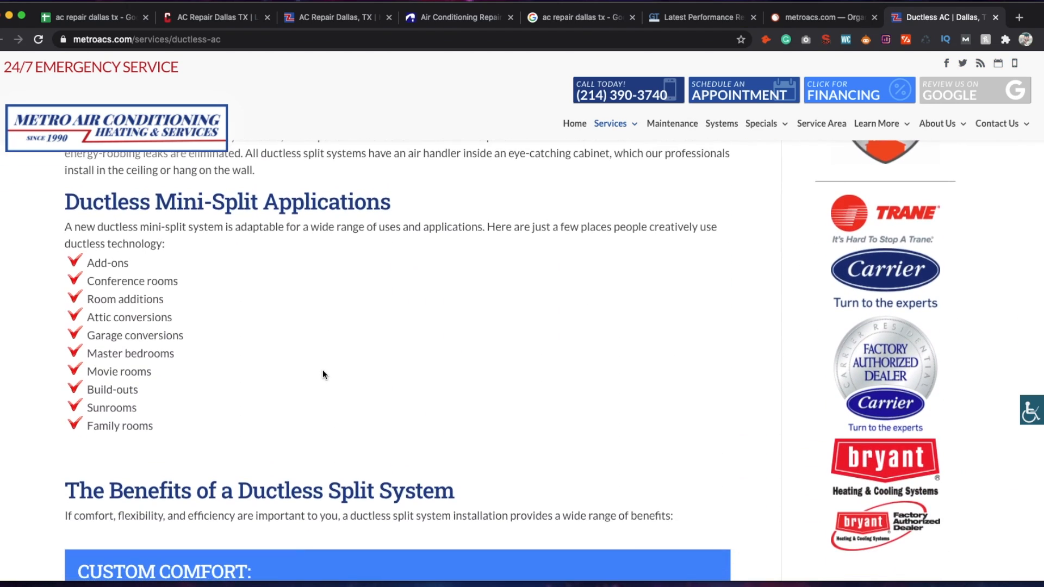
scroll(322, 381, "up", 6)
scroll(318, 420, "down", 8)
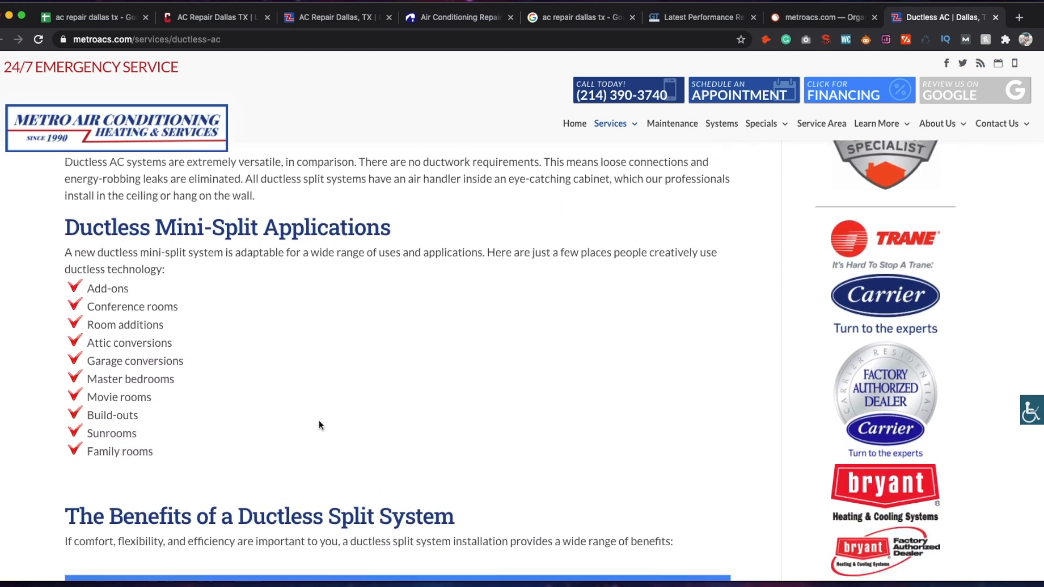
scroll(318, 420, "down", 6)
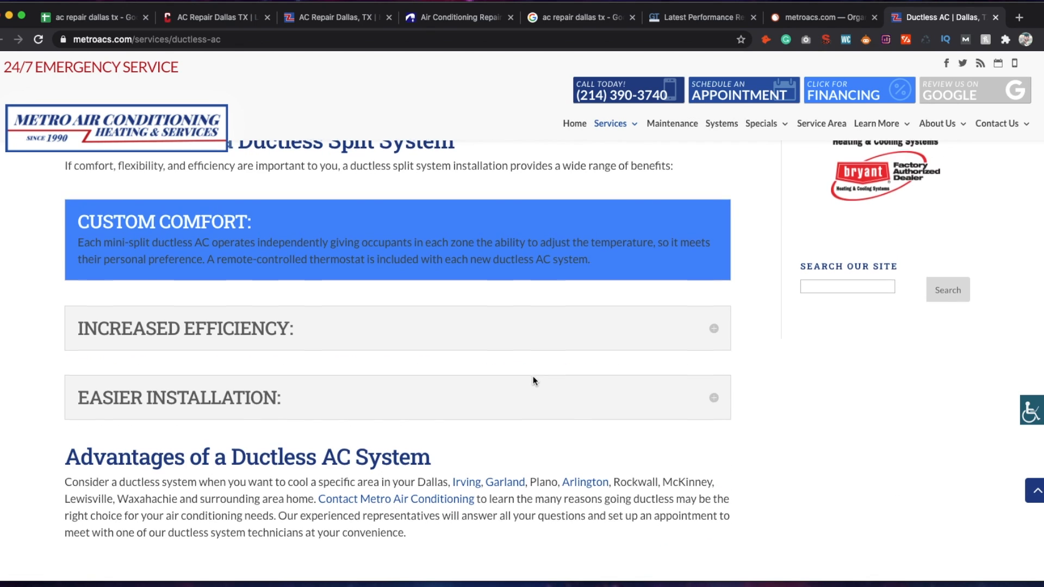
scroll(533, 378, "down", 5)
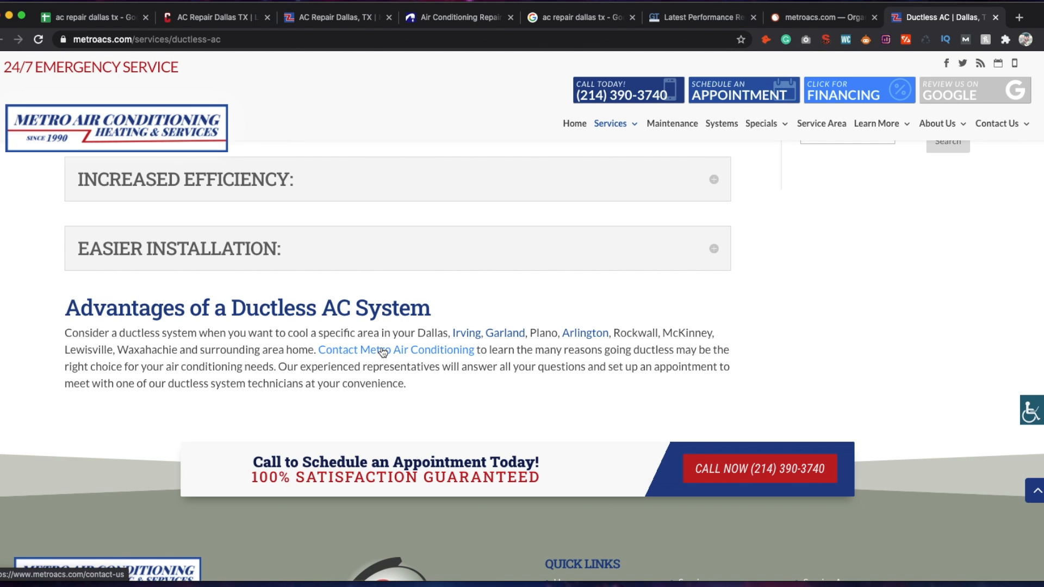
scroll(383, 353, "up", 20)
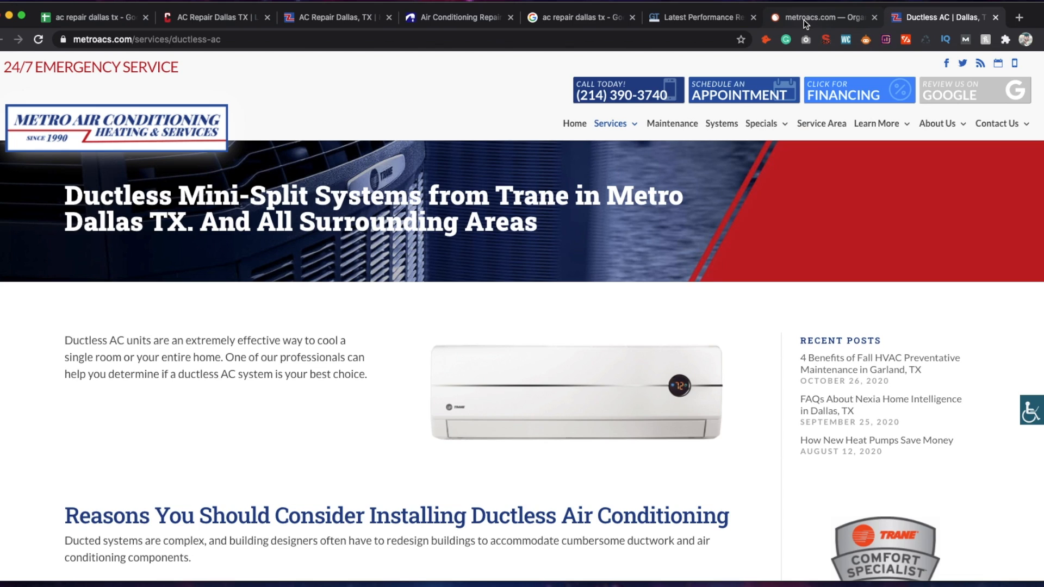
left_click(90, 17)
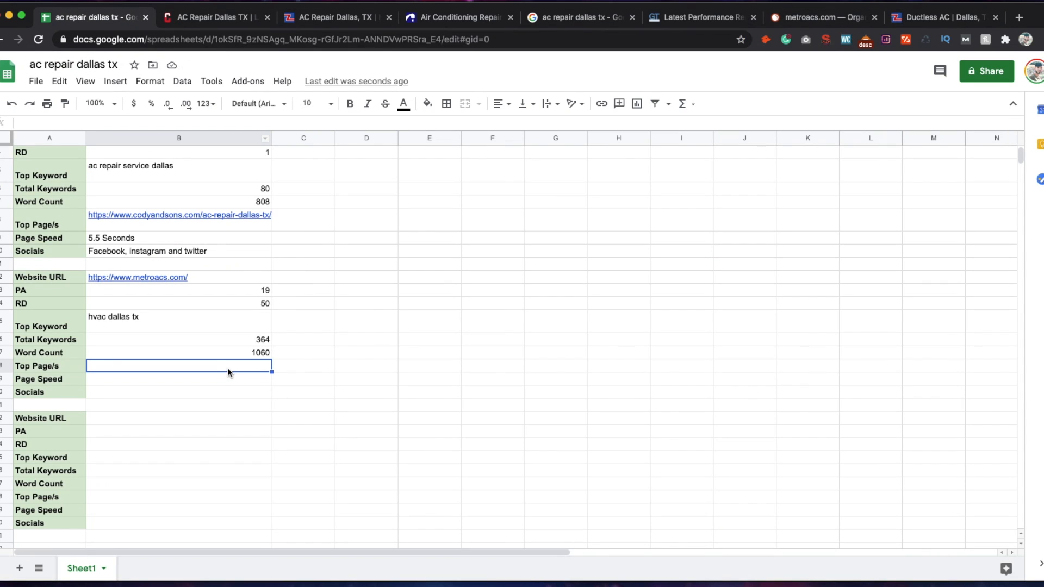
type("https://www.metroacs.com/")
left_click(210, 392)
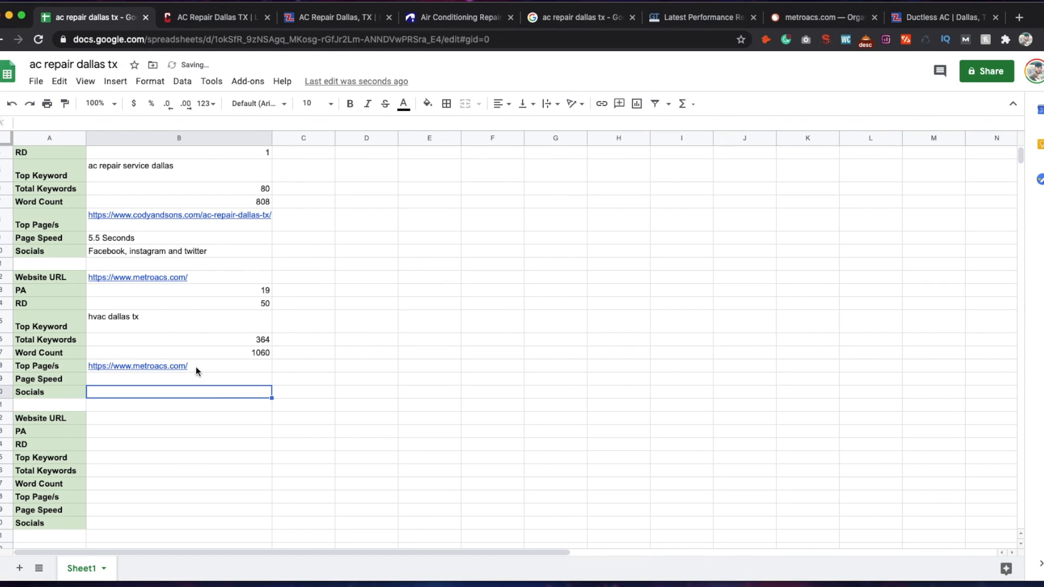
left_click(184, 380)
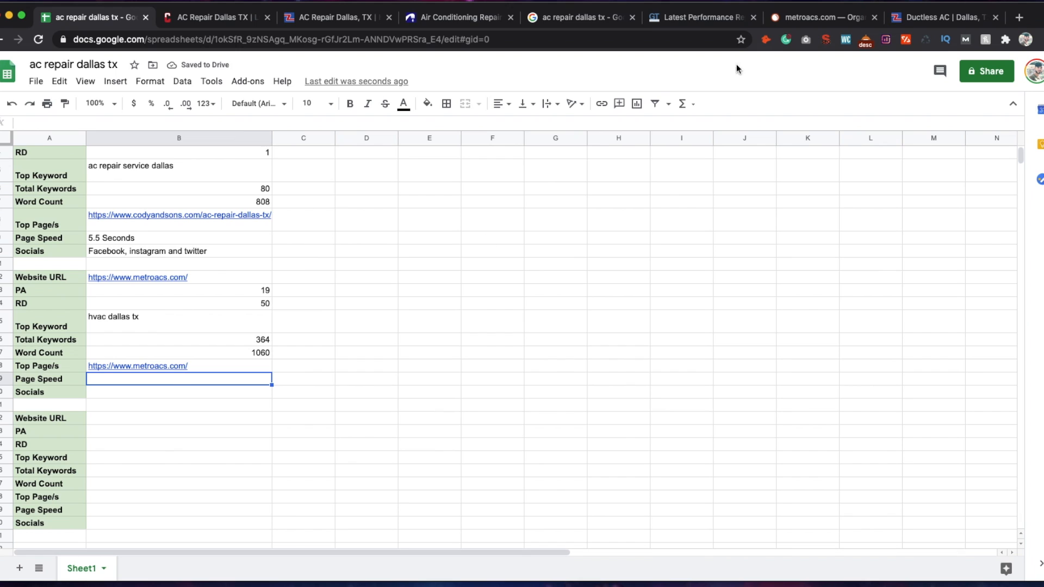
Copy the metroacs.com domain from SEMrush's domain search on the organic pages report.
left_click(816, 17)
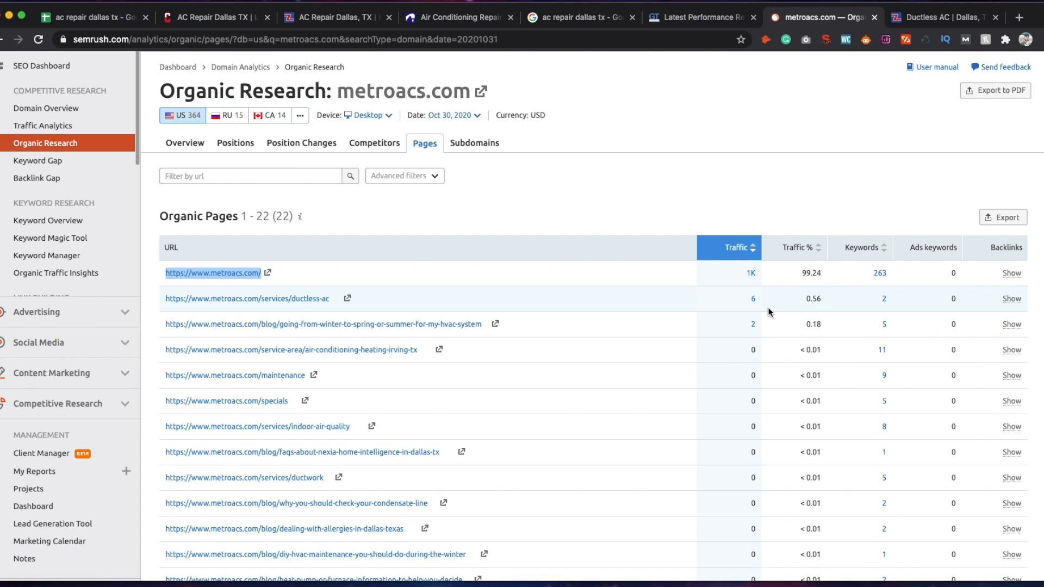
scroll(783, 326, "up", 2)
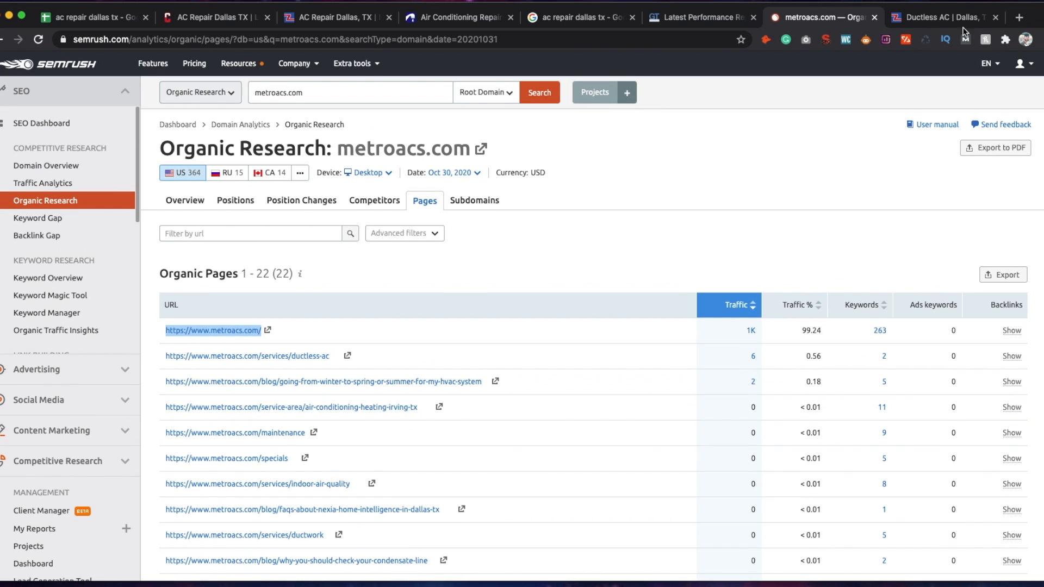
left_click(110, 20)
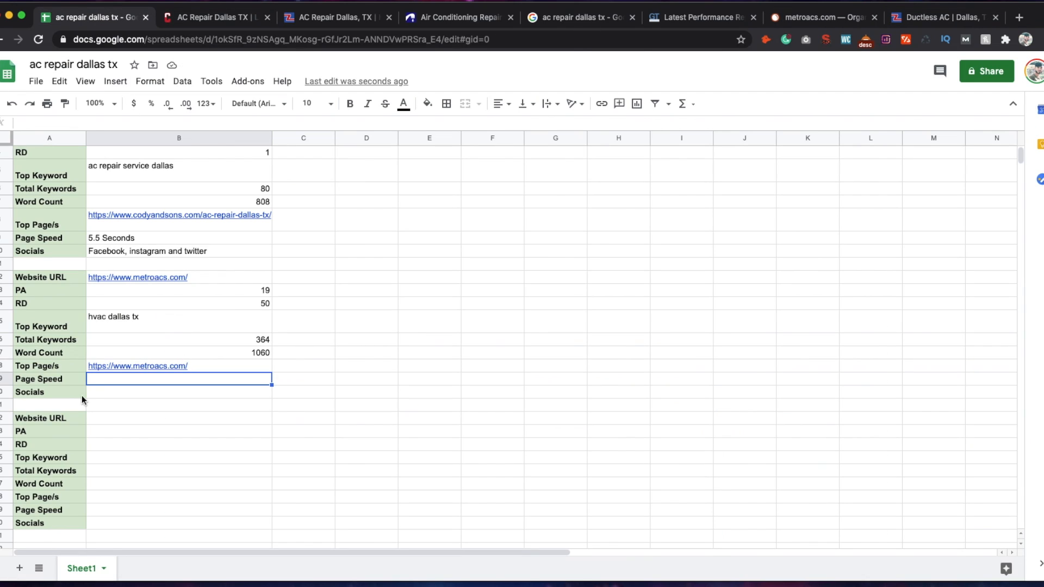
left_click(823, 18)
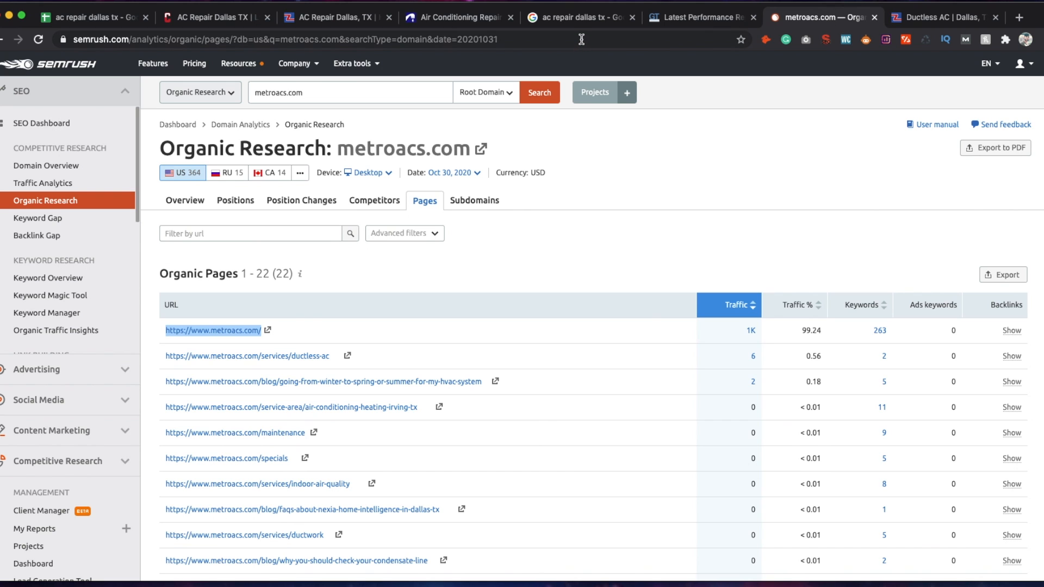
double_click(341, 96)
triple_click(342, 92)
key("ctrl+c")
Run a GTmetrix speed test for metroacs.com in place of the codyandsons.com address.
left_click(698, 20)
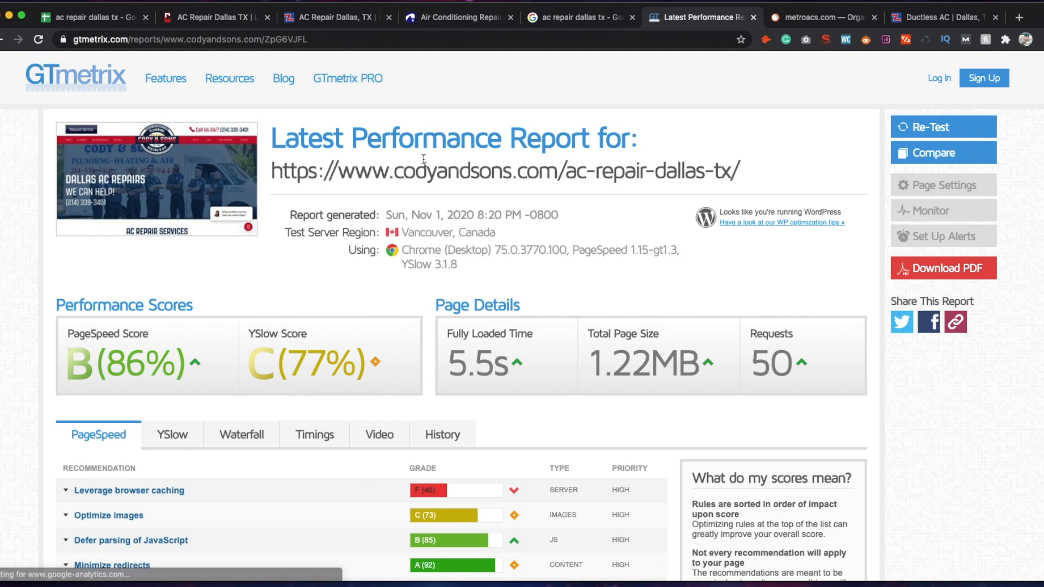
left_click(928, 127)
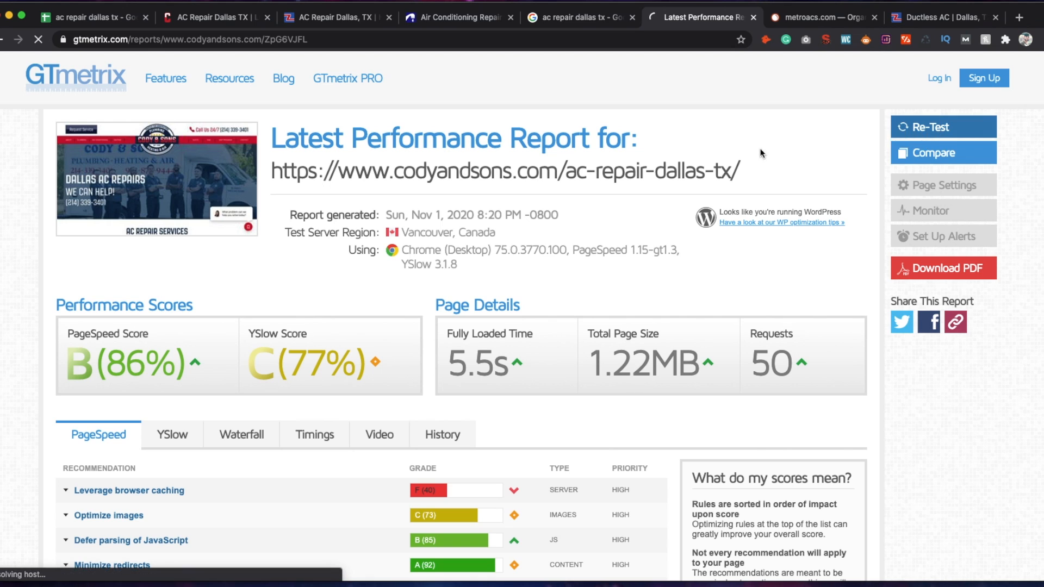
left_click(2, 40)
left_click(2, 39)
triple_click(450, 315)
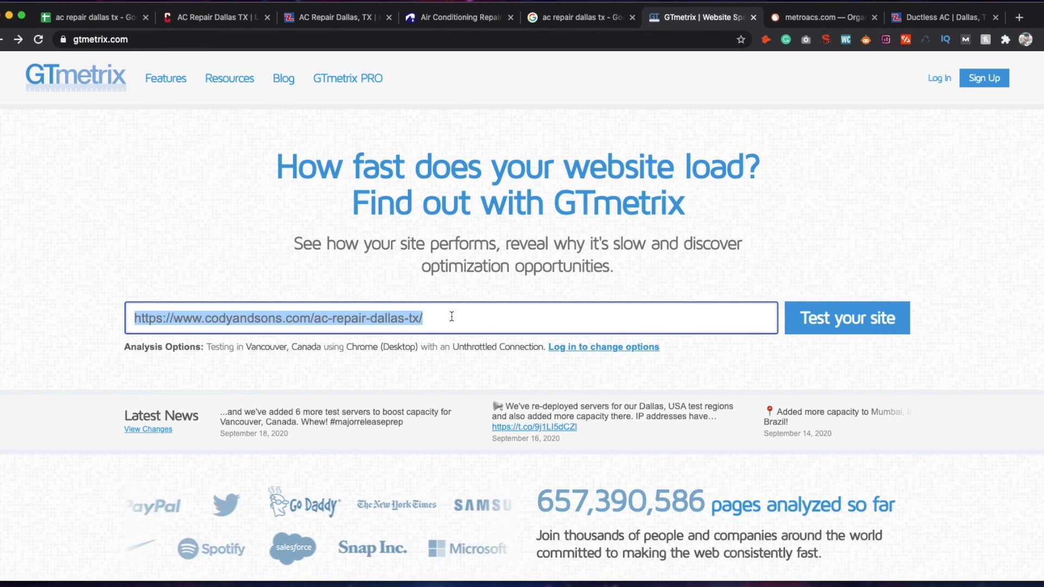
key("ctrl+v")
left_click(820, 319)
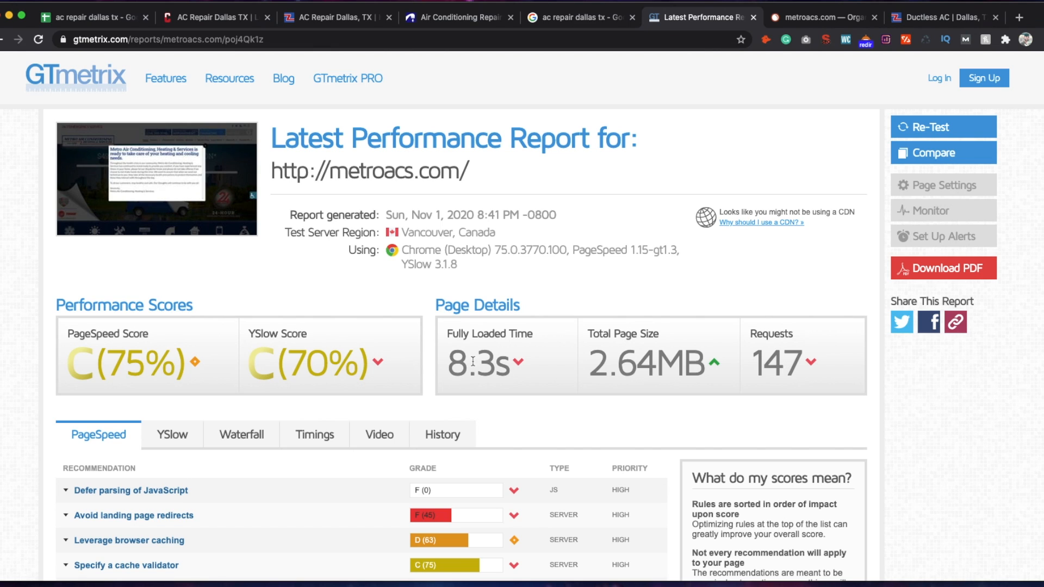
Record 8.3 as the Page Speed for metroacs.com in the spreadsheet.
left_click(105, 20)
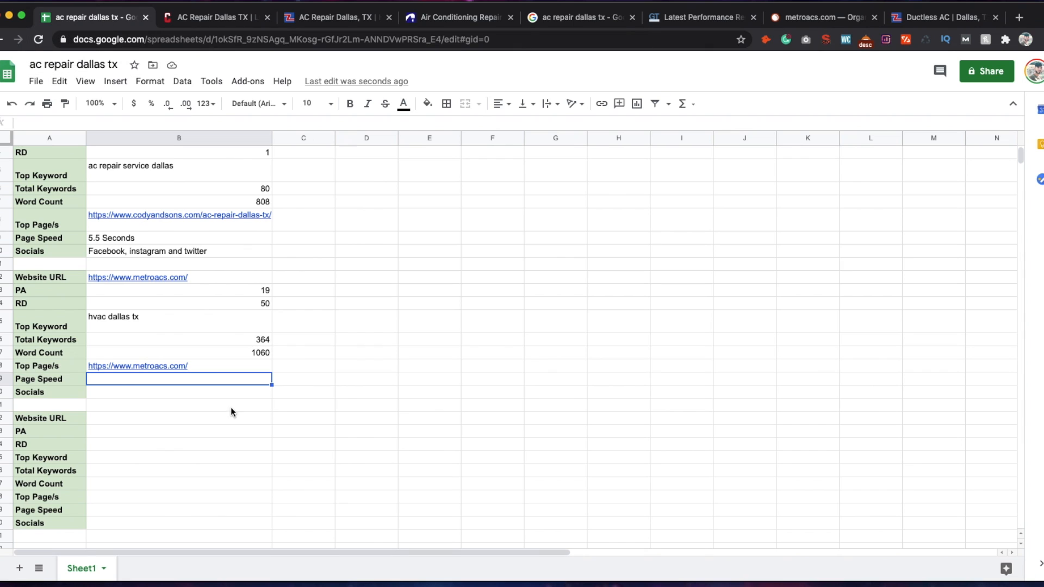
double_click(202, 383)
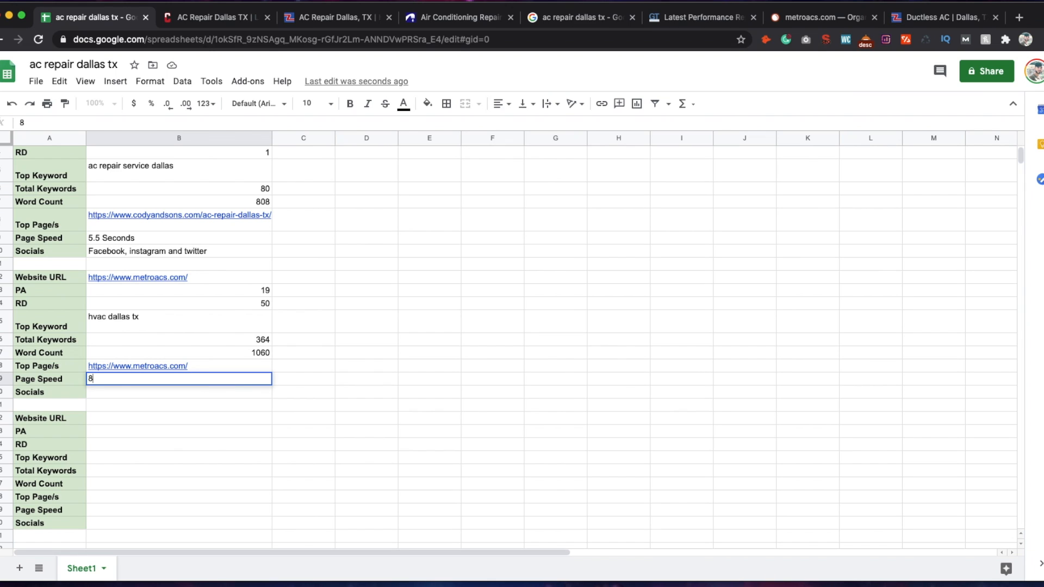
key("Return")
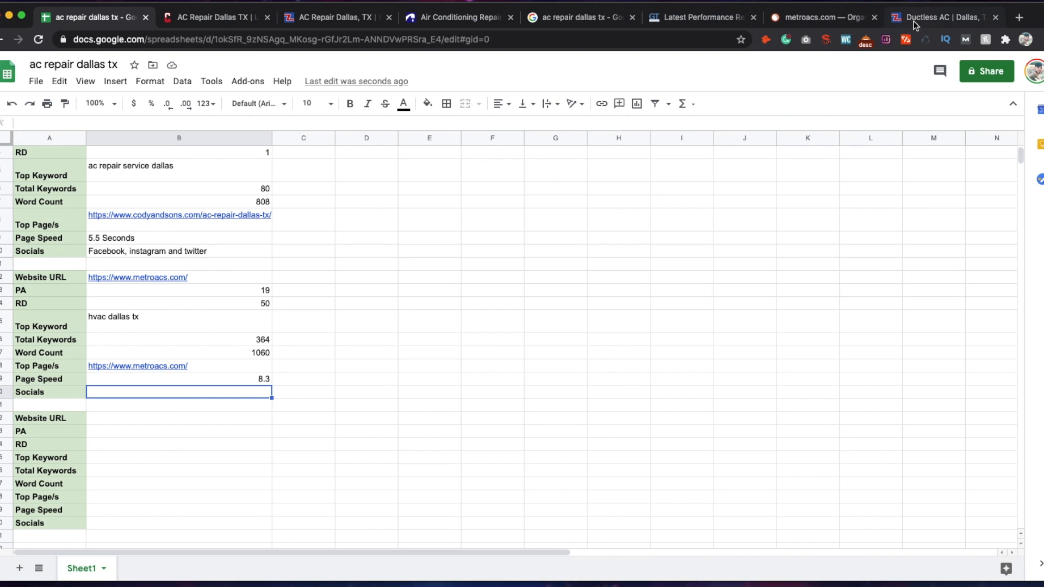
Check the metroacs.com homepage footer for social links and enter "facebook, twitter" as its Socials in the spreadsheet.
left_click(334, 18)
scroll(795, 360, "down", 12)
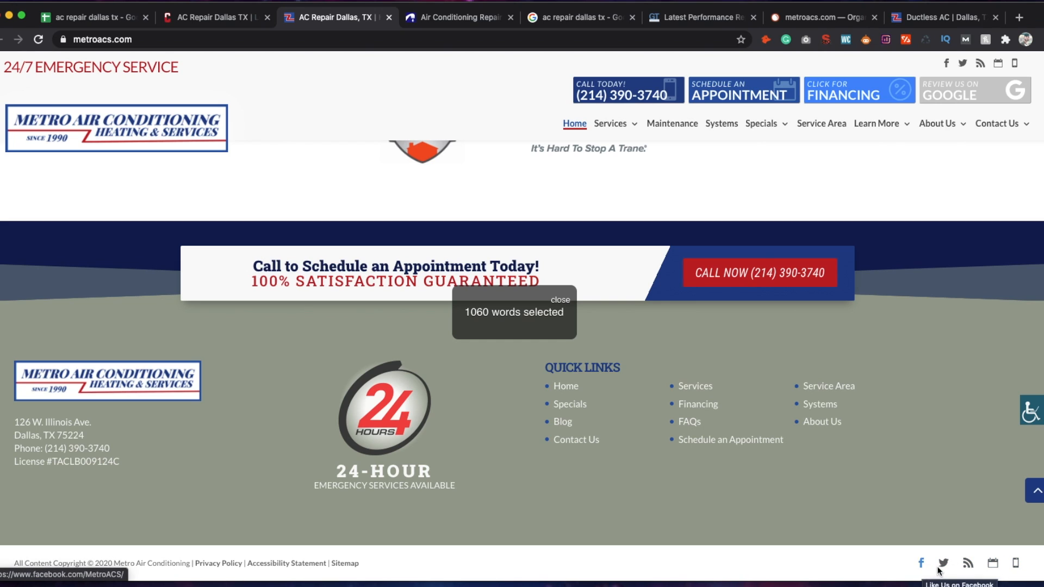
left_click(129, 17)
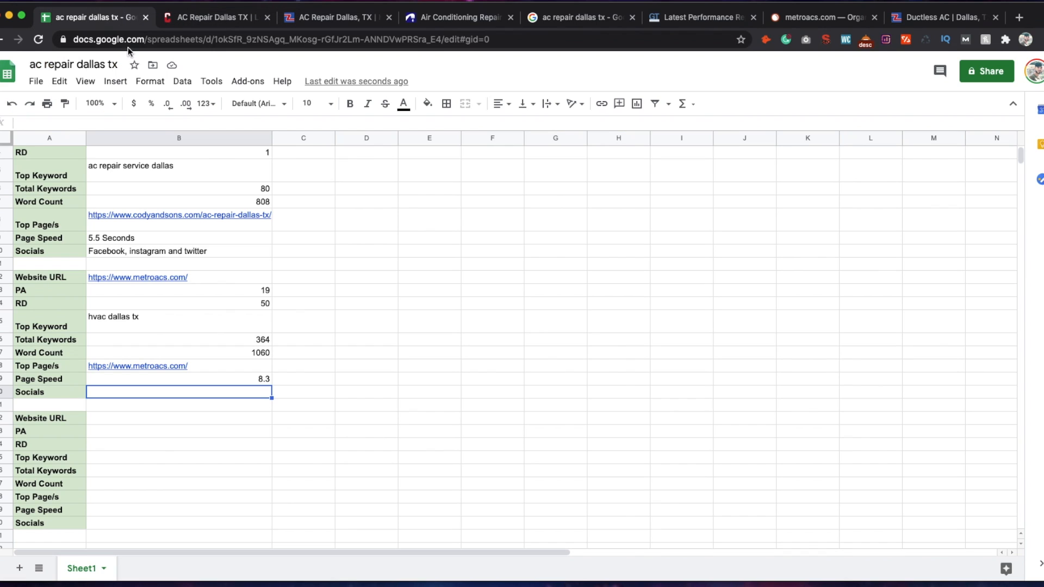
type("faceb")
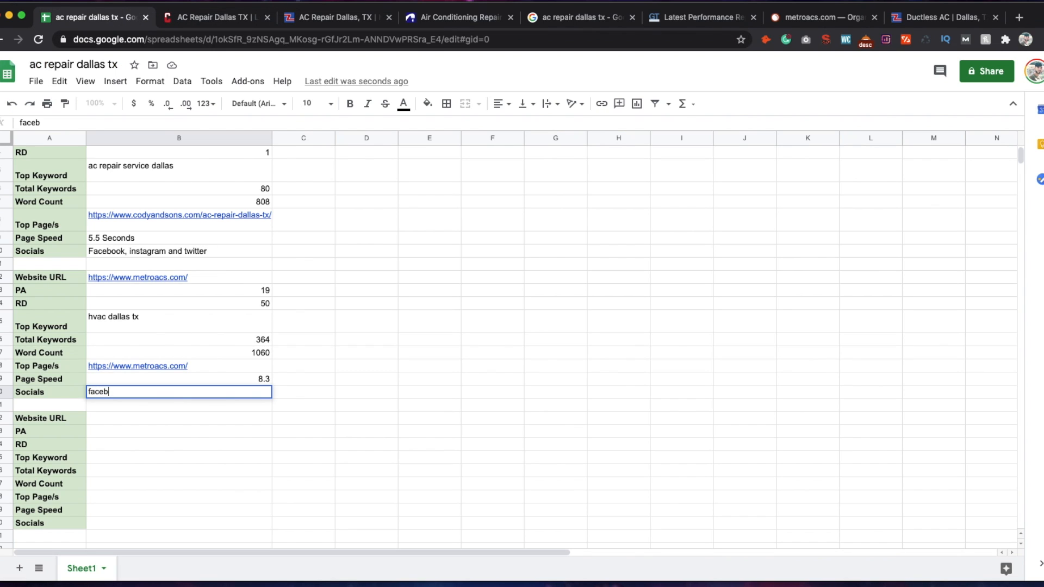
type("ook, twitter")
left_click(152, 418)
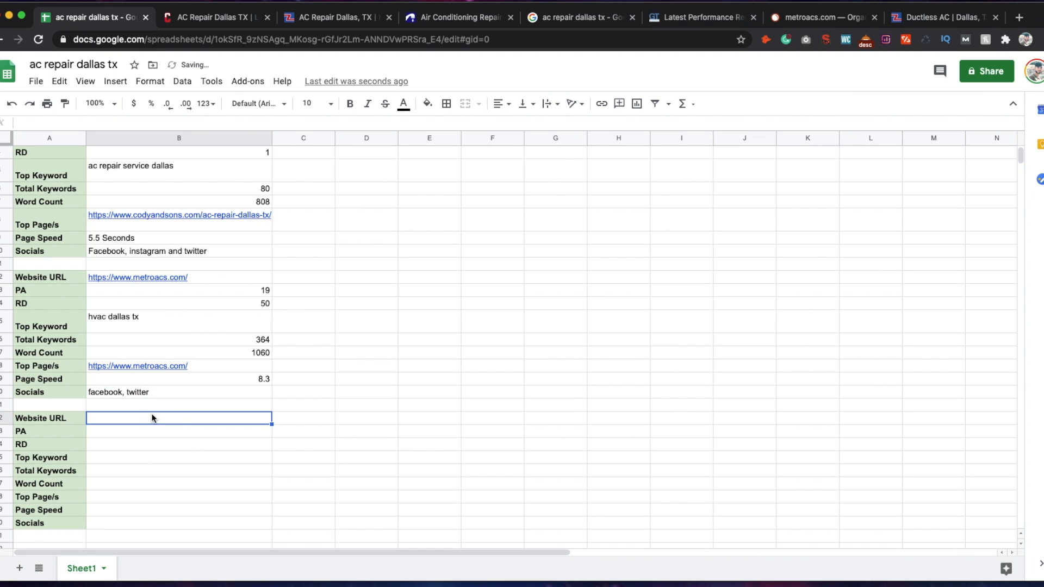
scroll(198, 333, "up", 1)
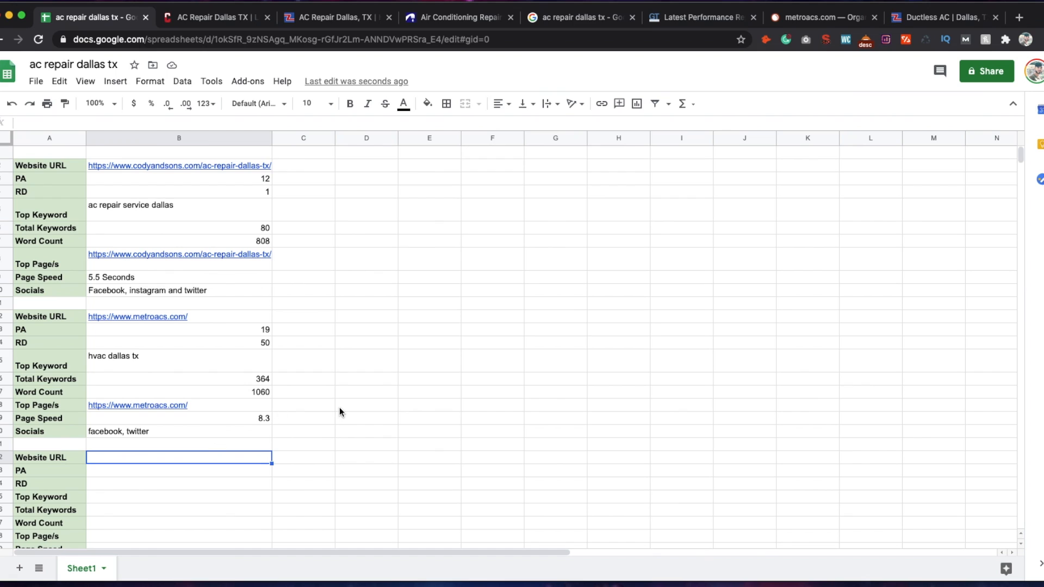
left_click(311, 164)
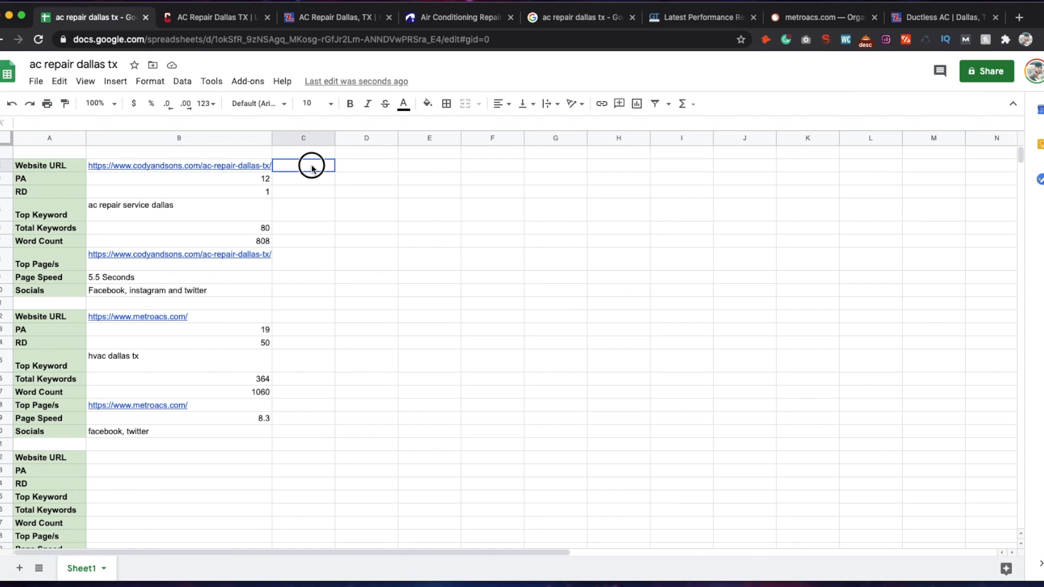
left_click(359, 169)
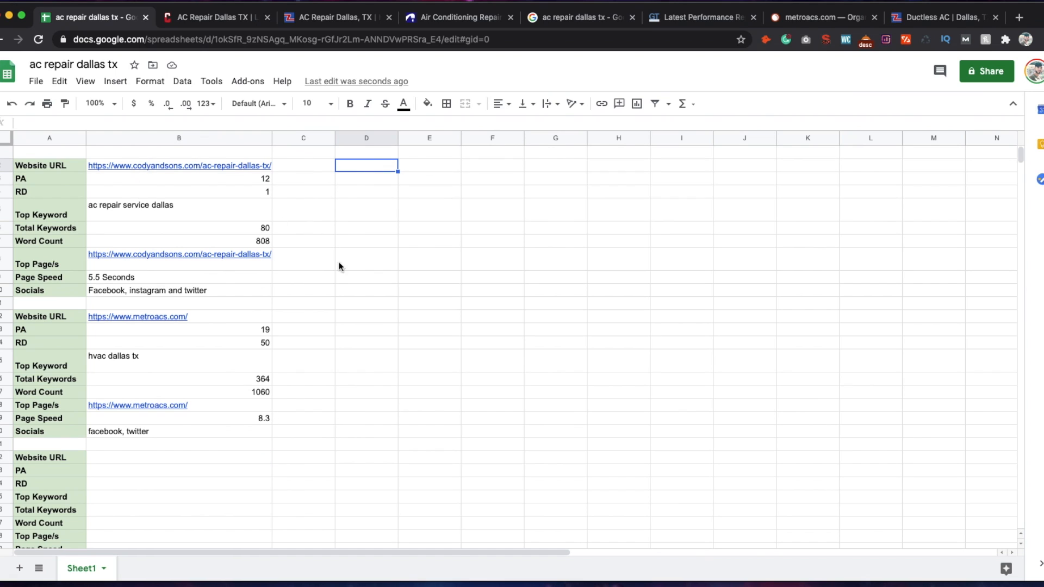
double_click(199, 318)
triple_click(199, 317)
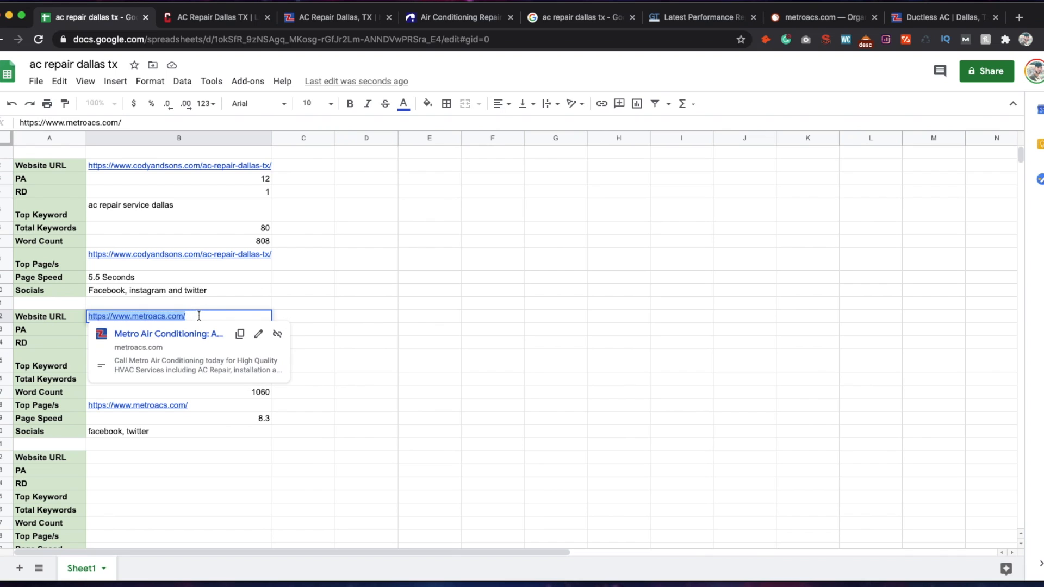
key("Tab")
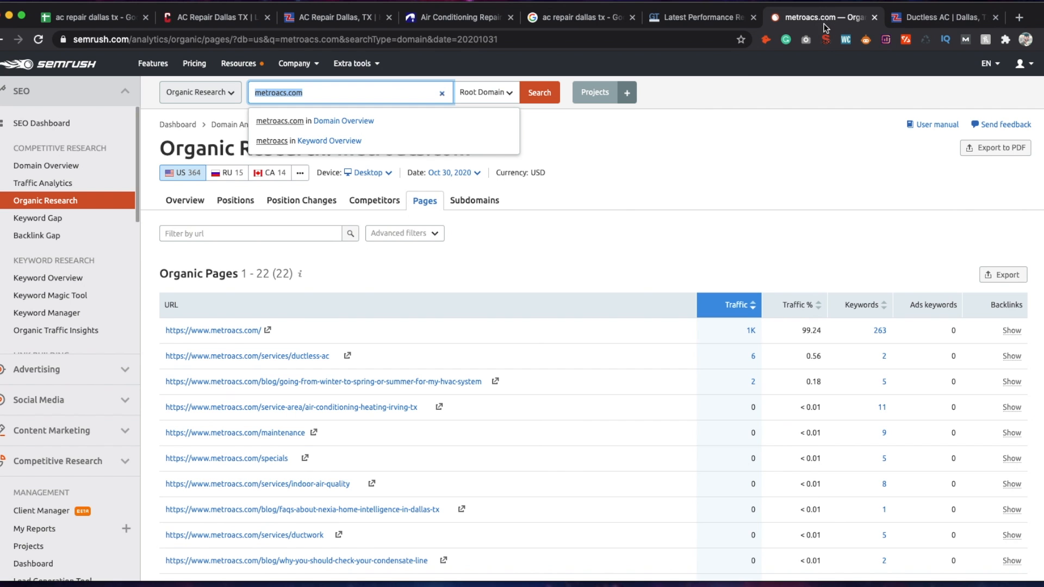
Open SEMrush's Domain Overview for metroacs.com and examine its traffic trend, top organic keywords, position distribution, organic competitors and backlinks.
left_click(823, 18)
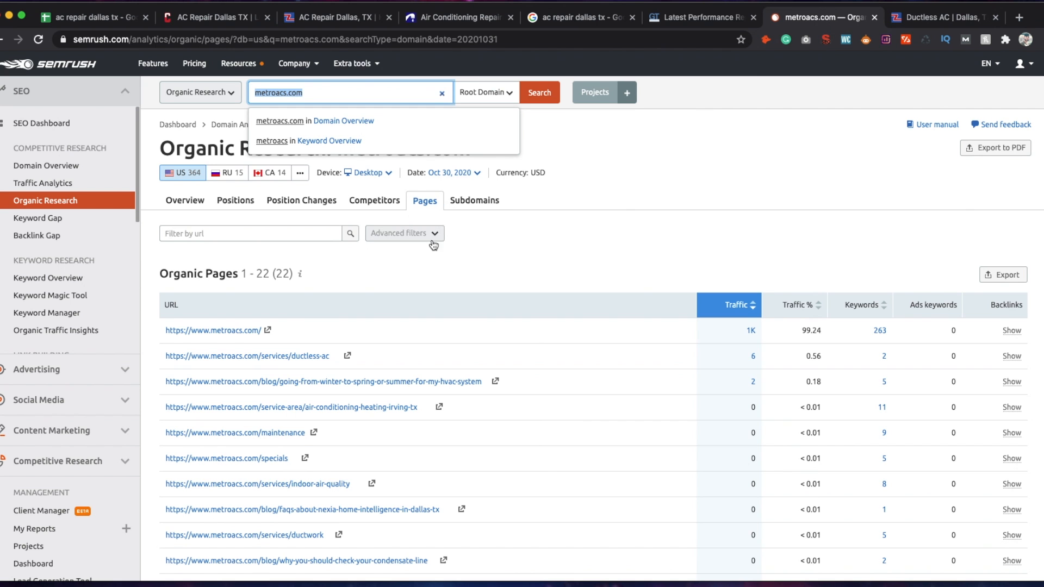
left_click(82, 165)
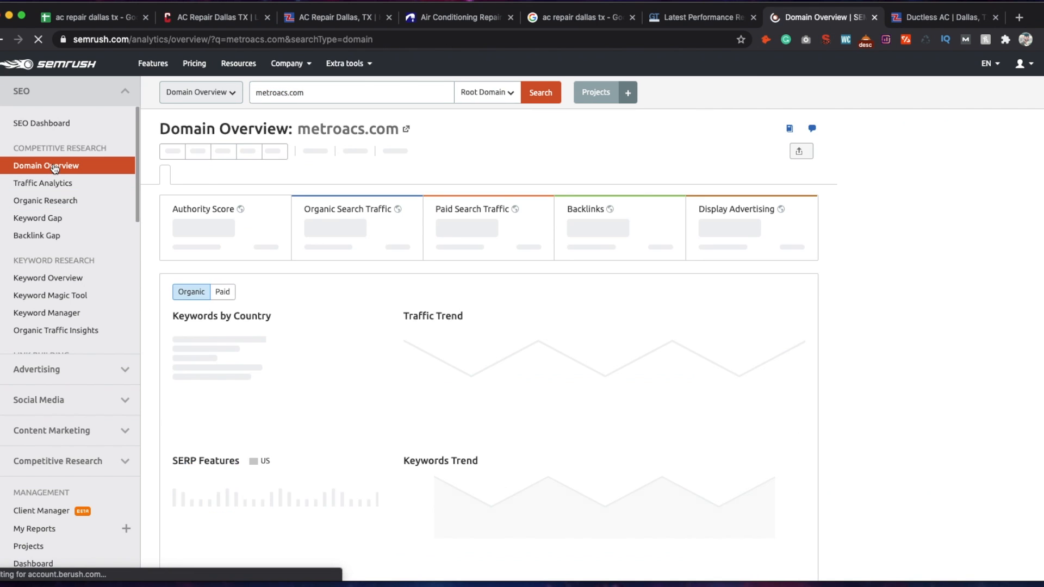
scroll(879, 253, "down", 1)
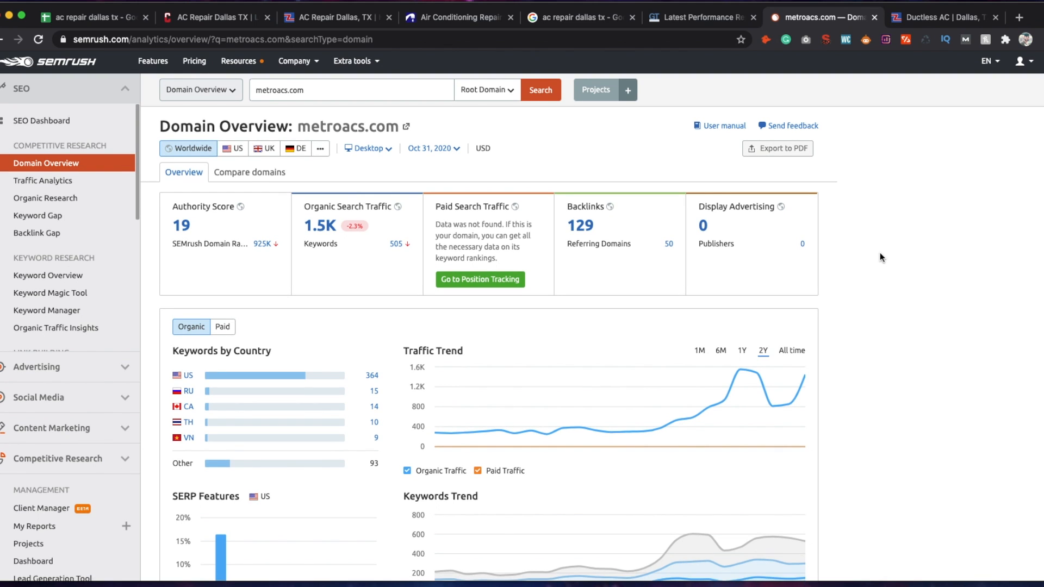
scroll(880, 252, "down", 3)
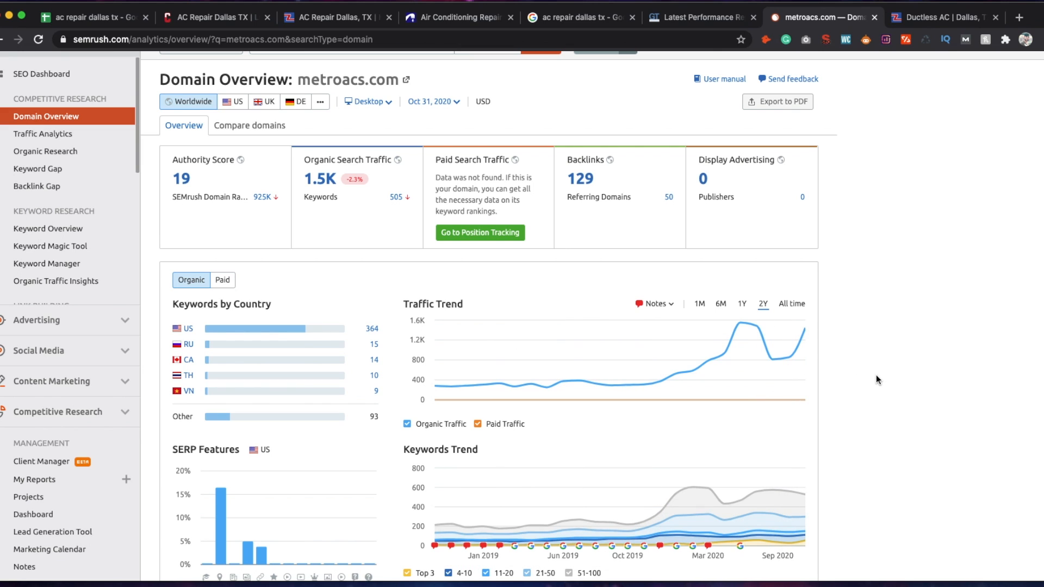
scroll(876, 377, "down", 5)
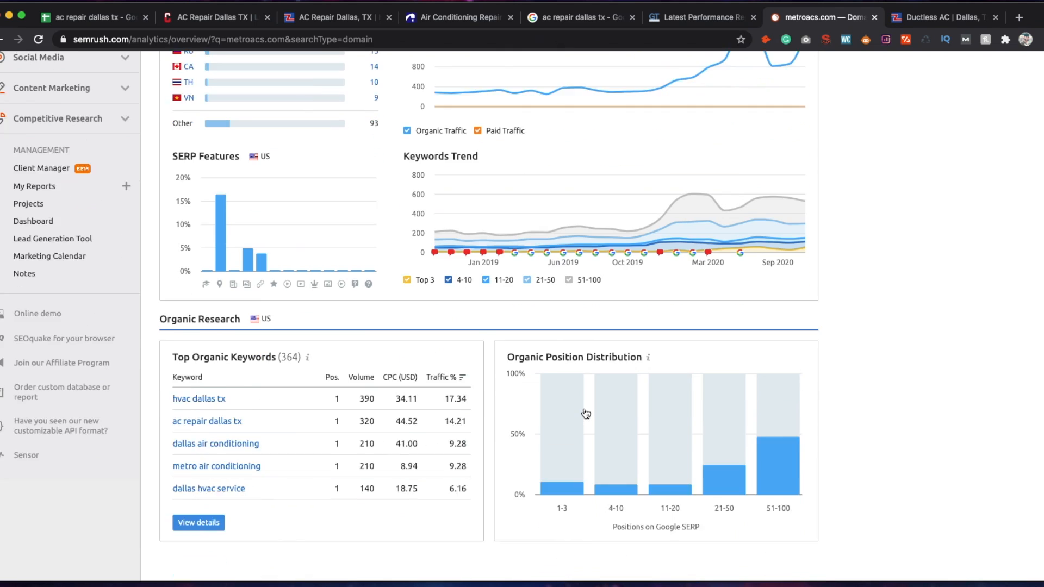
scroll(585, 414, "down", 2)
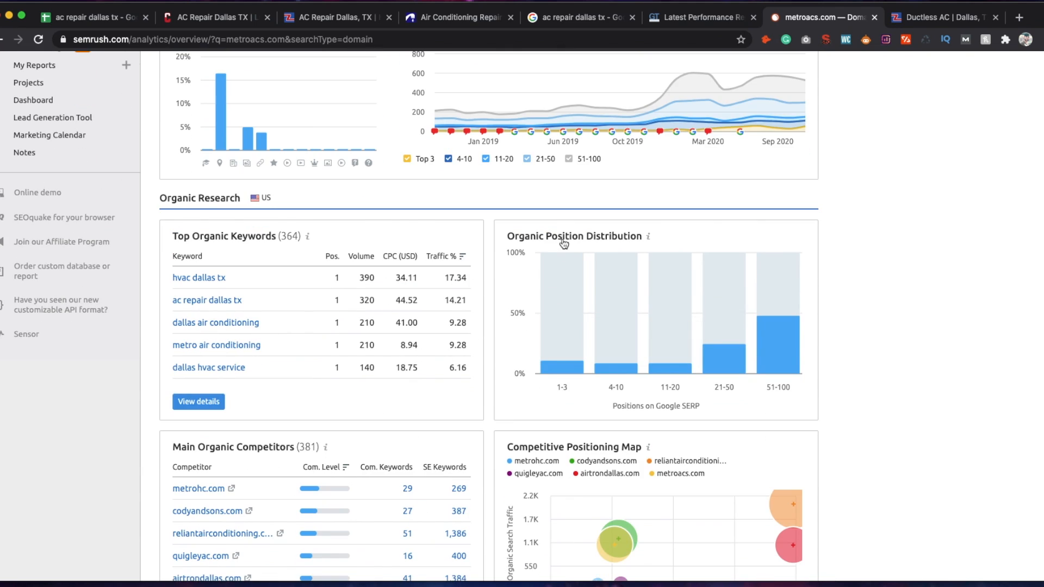
mouse_move(561, 374)
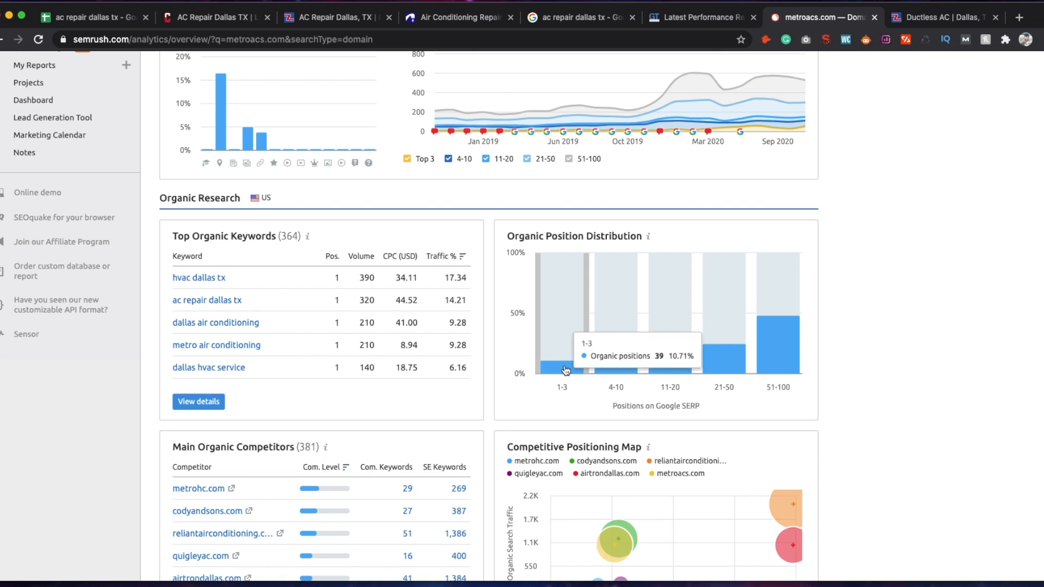
mouse_move(616, 372)
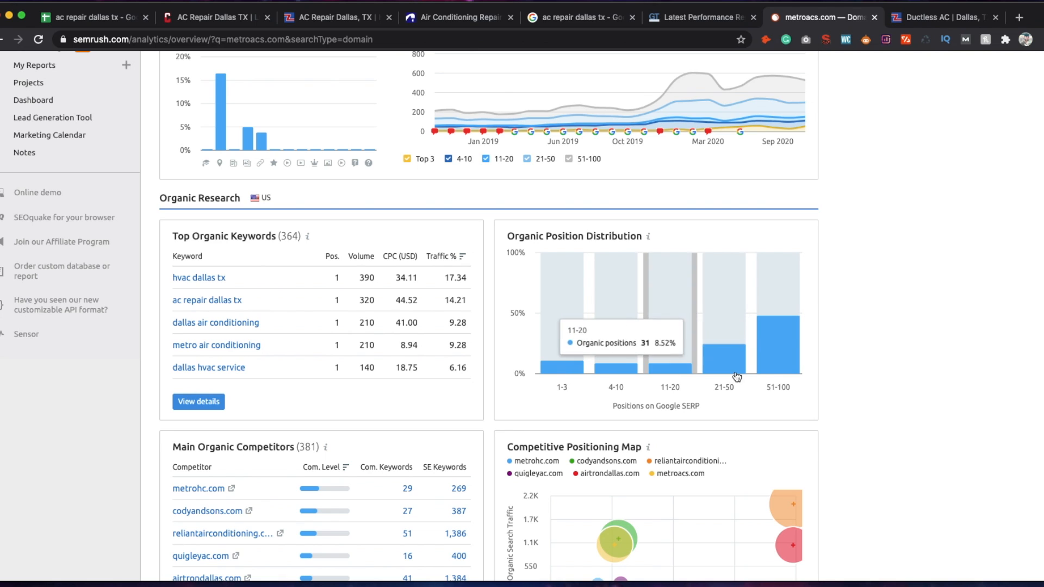
scroll(746, 366, "up", 2)
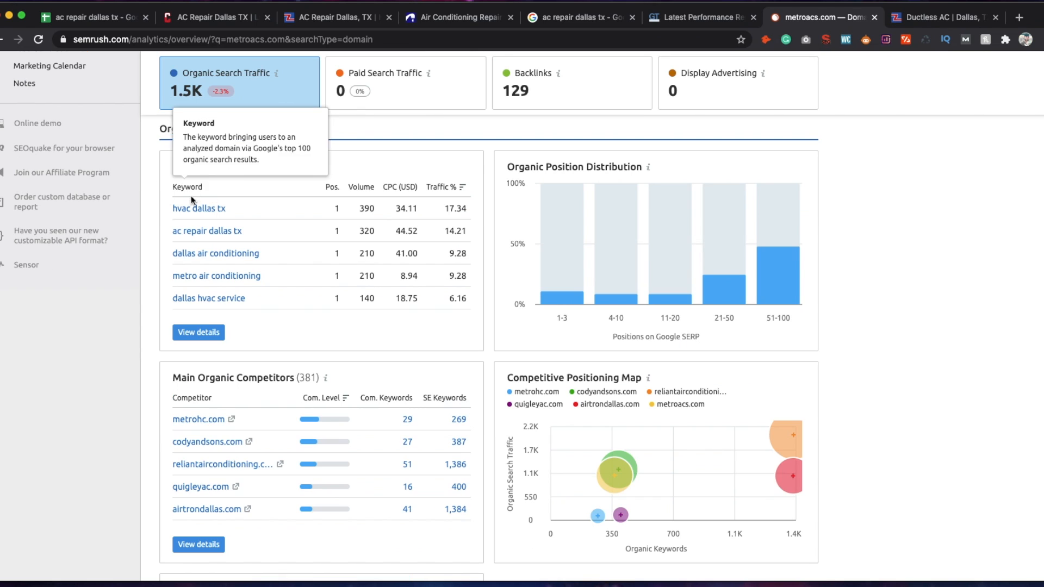
scroll(288, 291, "down", 3)
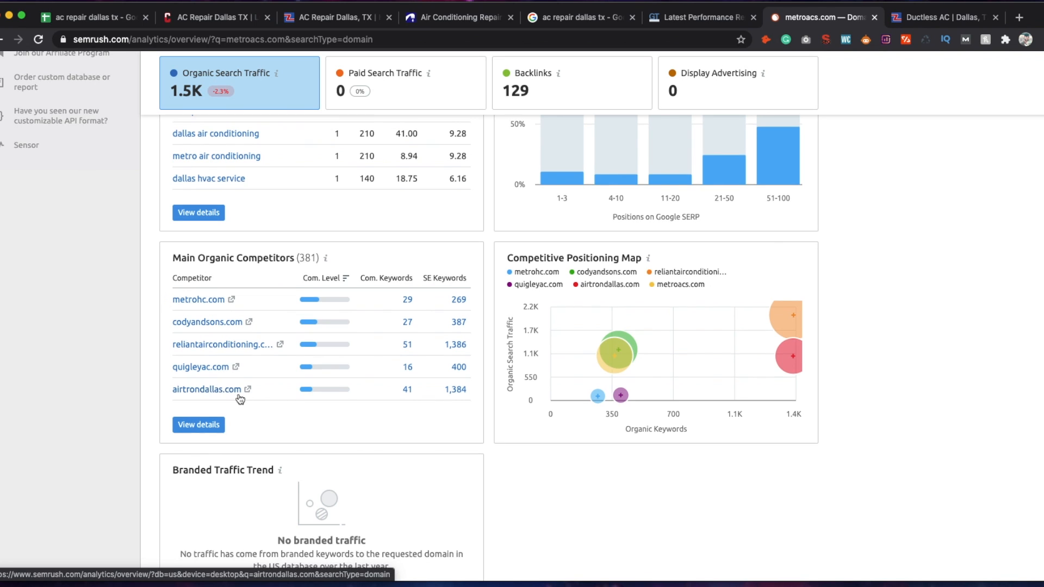
scroll(240, 400, "down", 6)
scroll(240, 400, "down", 7)
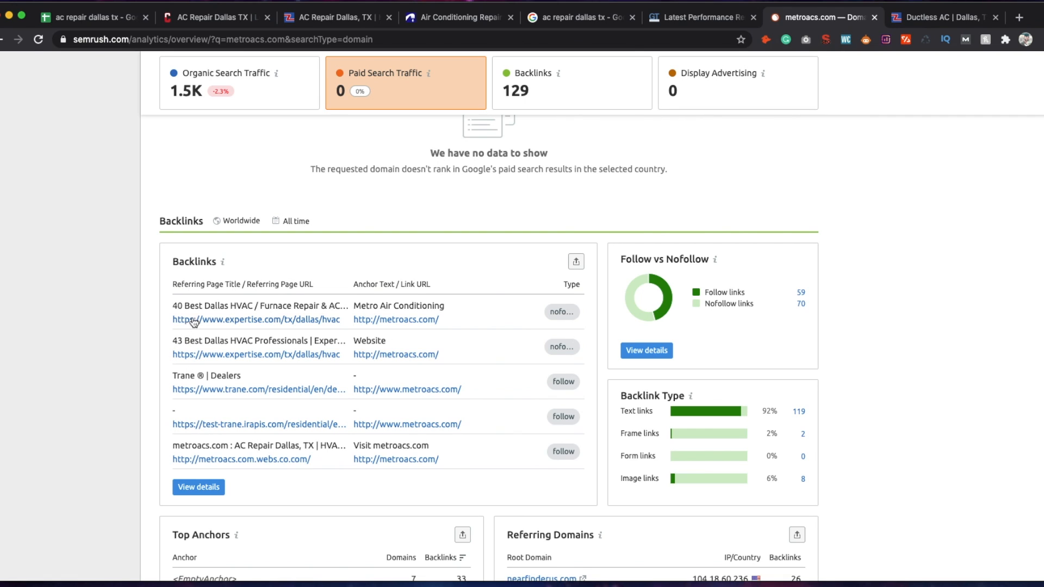
Open the Keyword Gap tool from the metroacs.com domain overview.
scroll(131, 332, "up", 2)
scroll(132, 332, "up", 10)
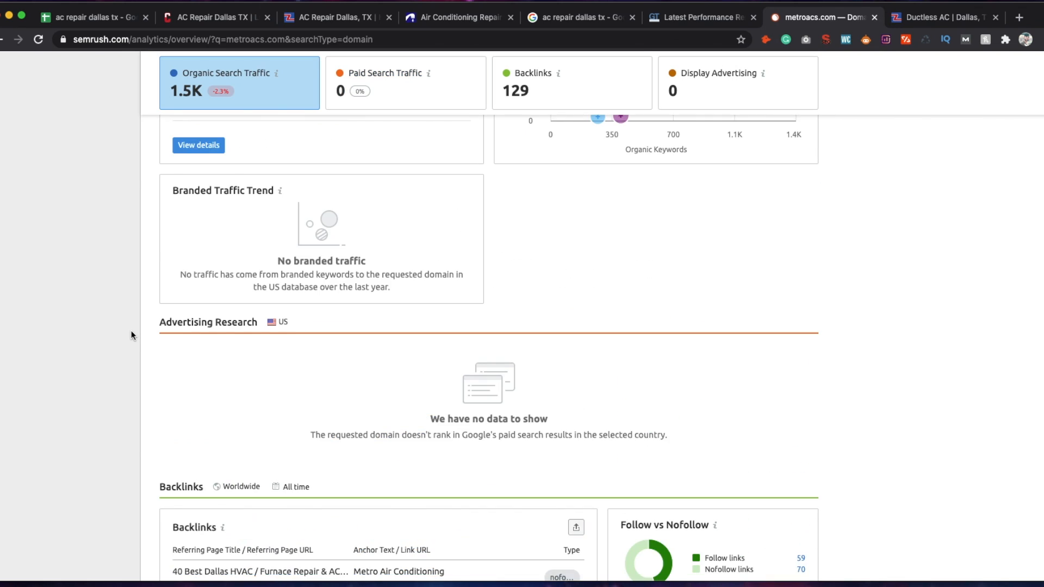
scroll(131, 331, "up", 3)
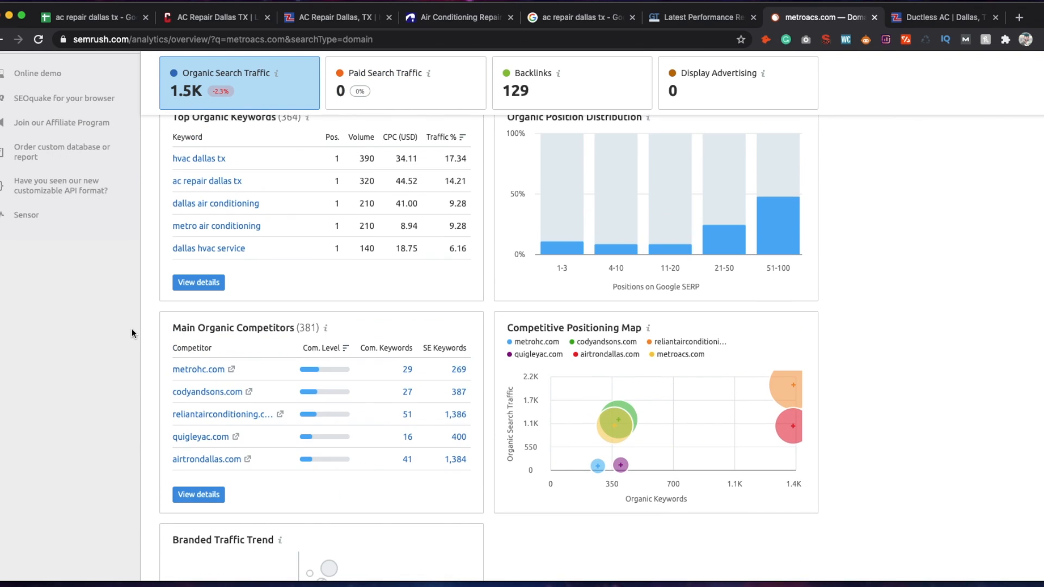
scroll(132, 332, "up", 2)
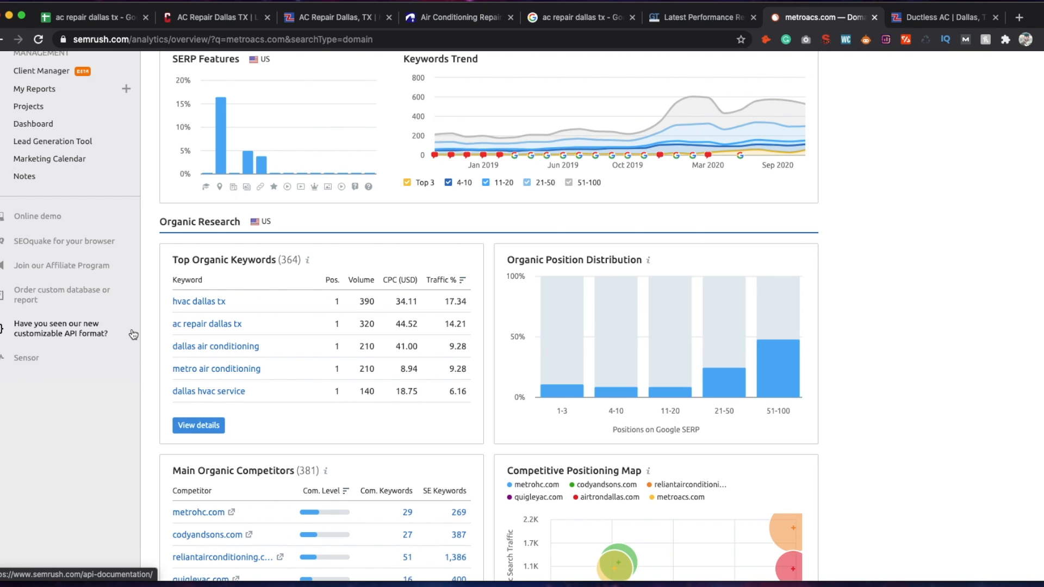
scroll(133, 334, "up", 1)
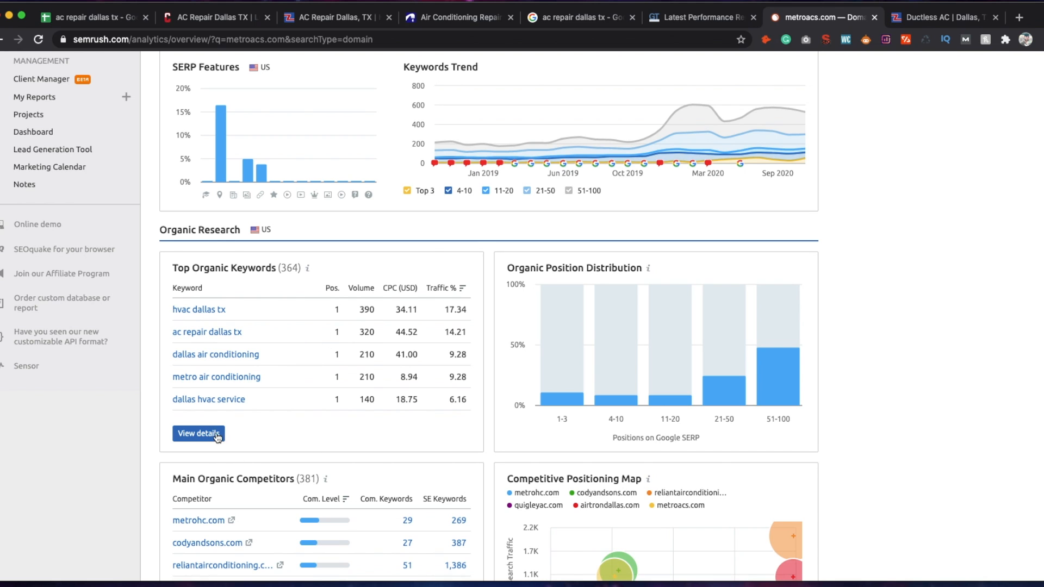
scroll(256, 403, "up", 8)
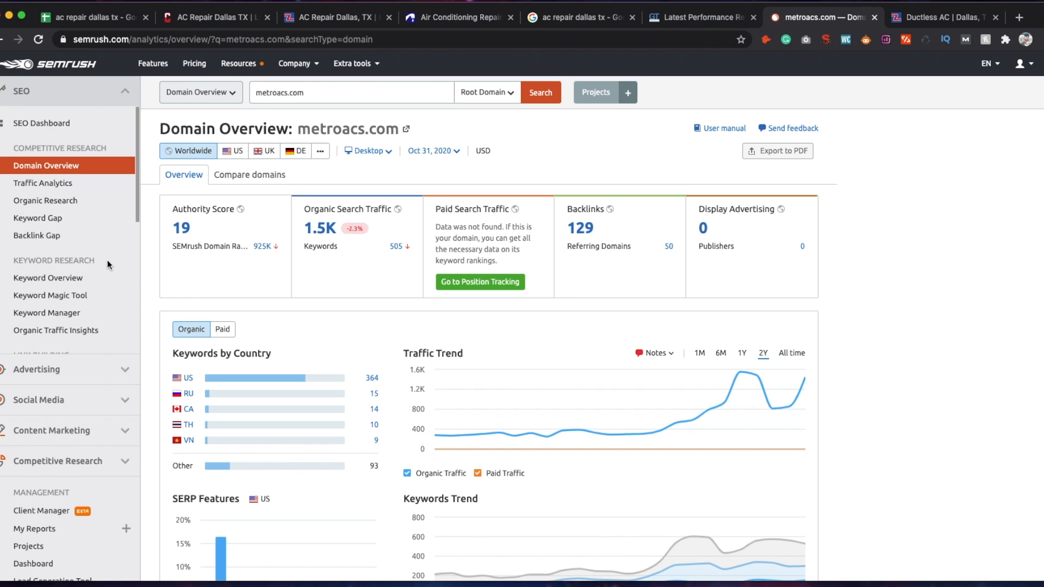
scroll(107, 260, "down", 1)
left_click(39, 218)
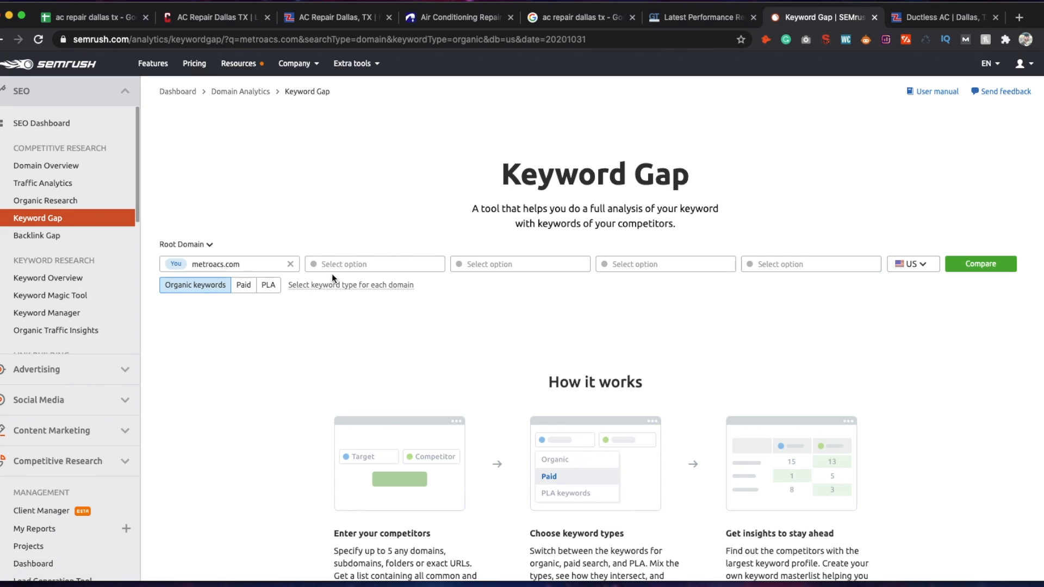
left_click(291, 264)
type("a")
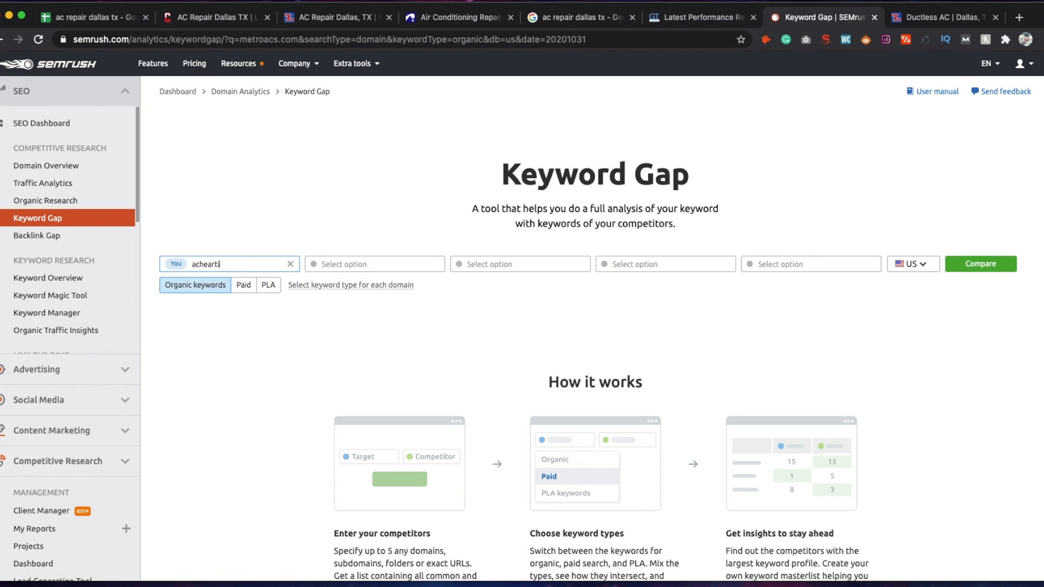
type("cheatingte")
left_click(379, 266)
type("https://www.metroacs.com/")
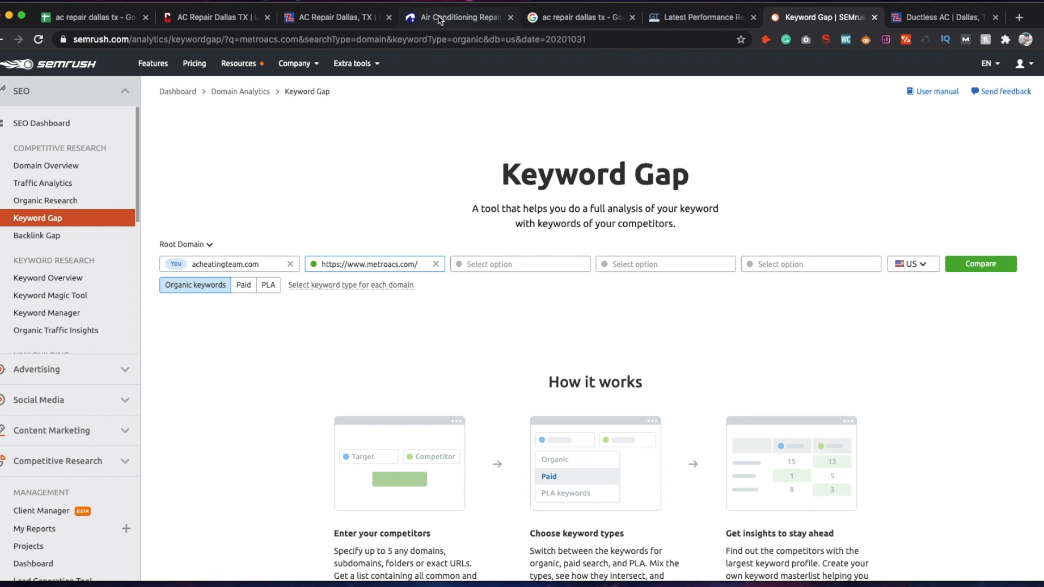
Copy the Baker Brothers page address, bakerbrothersplumbing.com/air-conditioning/, into the keyword comparison as the second competitor.
left_click(413, 16)
left_click(381, 42)
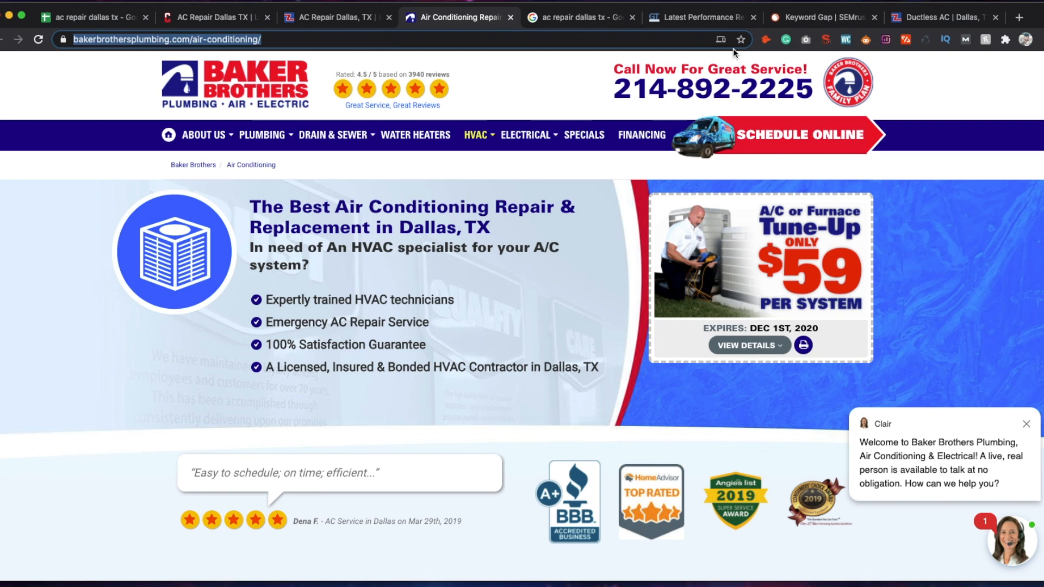
left_click(818, 16)
left_click(489, 264)
key("super+v")
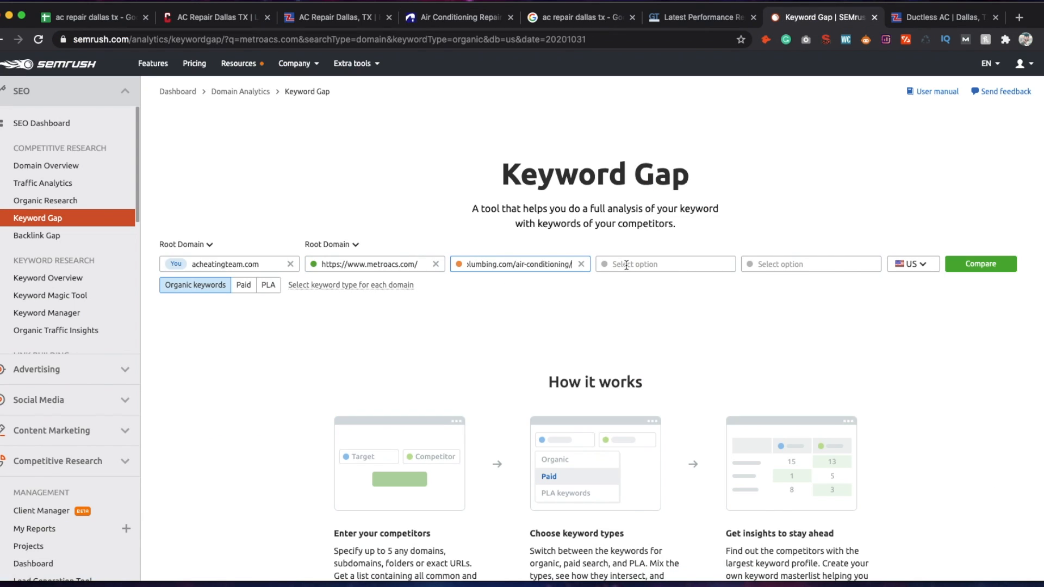
Add the codyandsons.com/ac-repair-dallas-tx/ page address as the third competitor and run the keyword comparison.
left_click(212, 17)
left_click(279, 38)
key("super+c")
left_click(818, 17)
left_click(635, 264)
key("super+v")
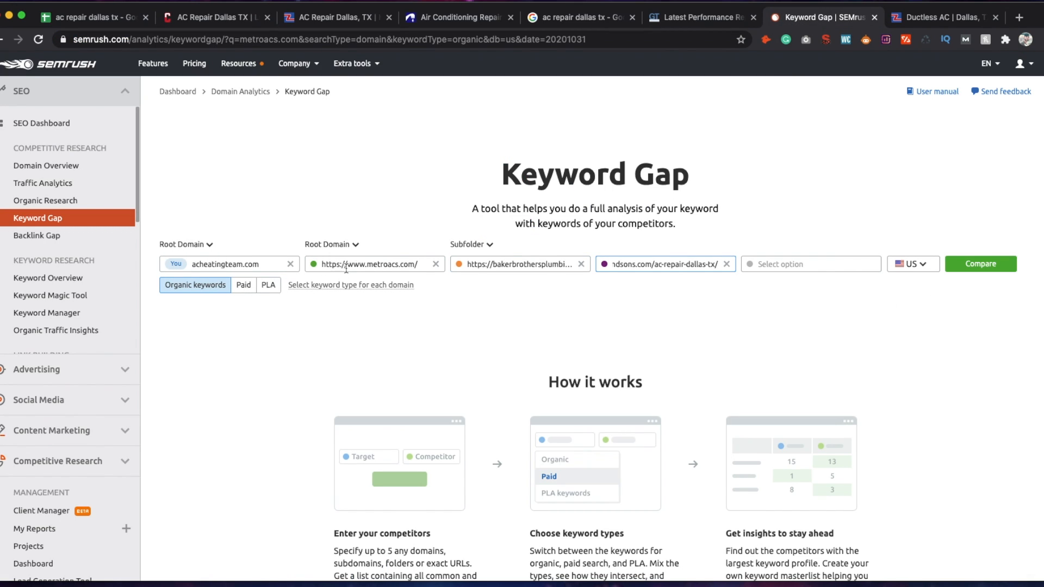
left_click(979, 266)
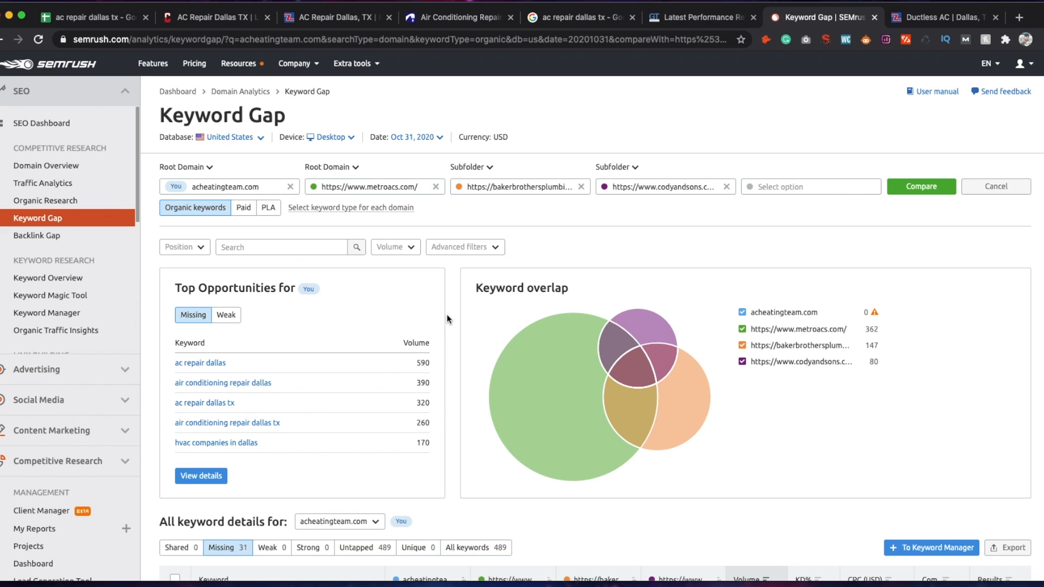
Examine the top opportunities, the keyword overlap and the missing keywords with their rankings and search volumes.
scroll(450, 326, "down", 1)
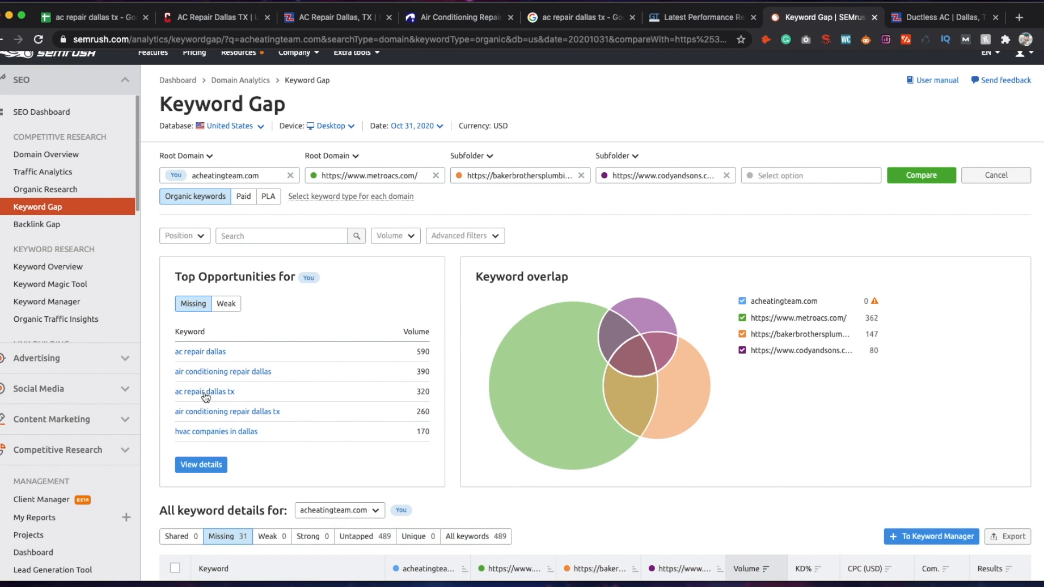
scroll(279, 416, "down", 2)
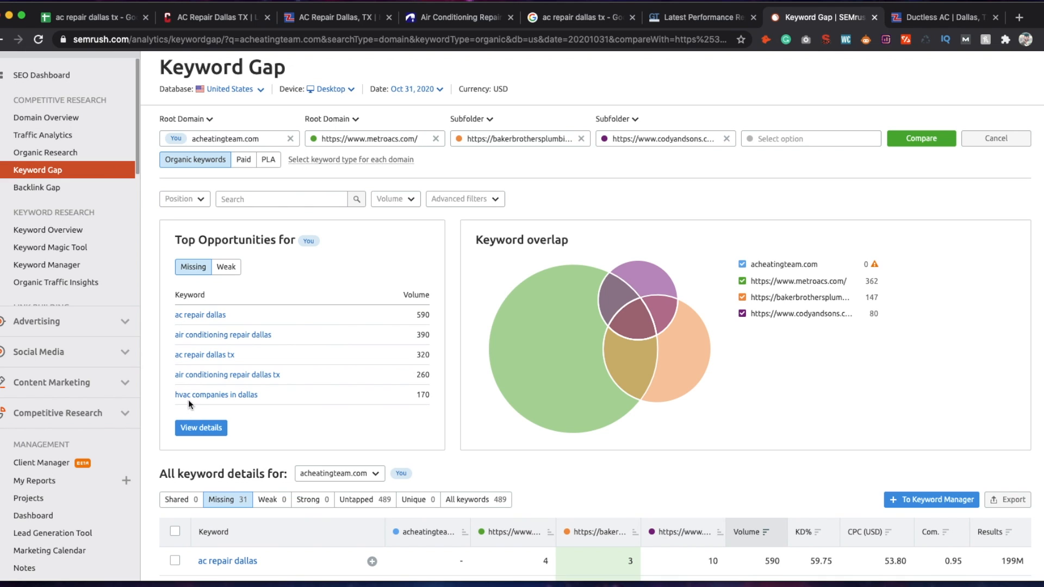
scroll(243, 369, "down", 1)
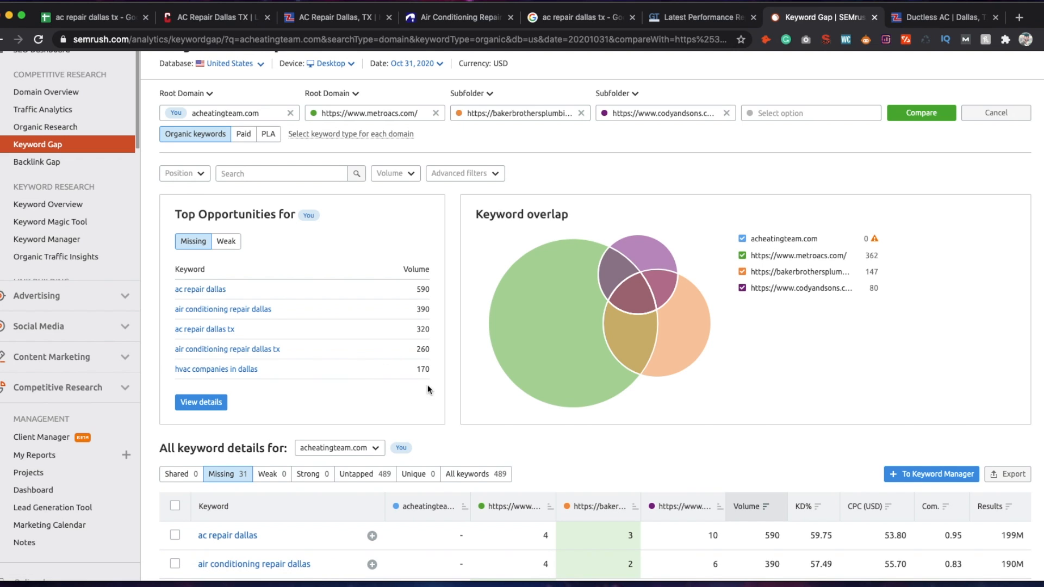
scroll(419, 381, "down", 5)
scroll(440, 395, "down", 4)
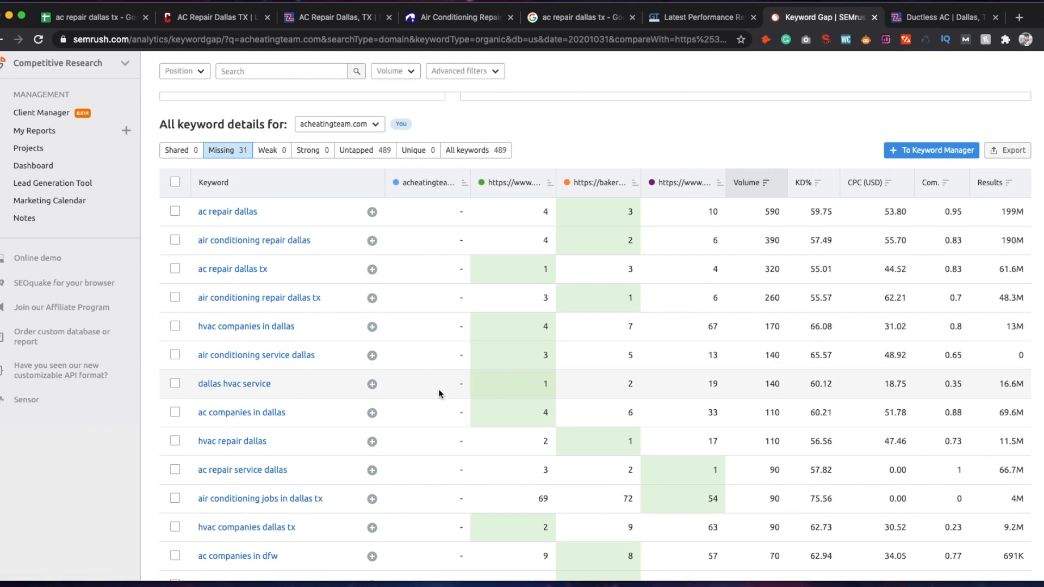
scroll(521, 219, "down", 1)
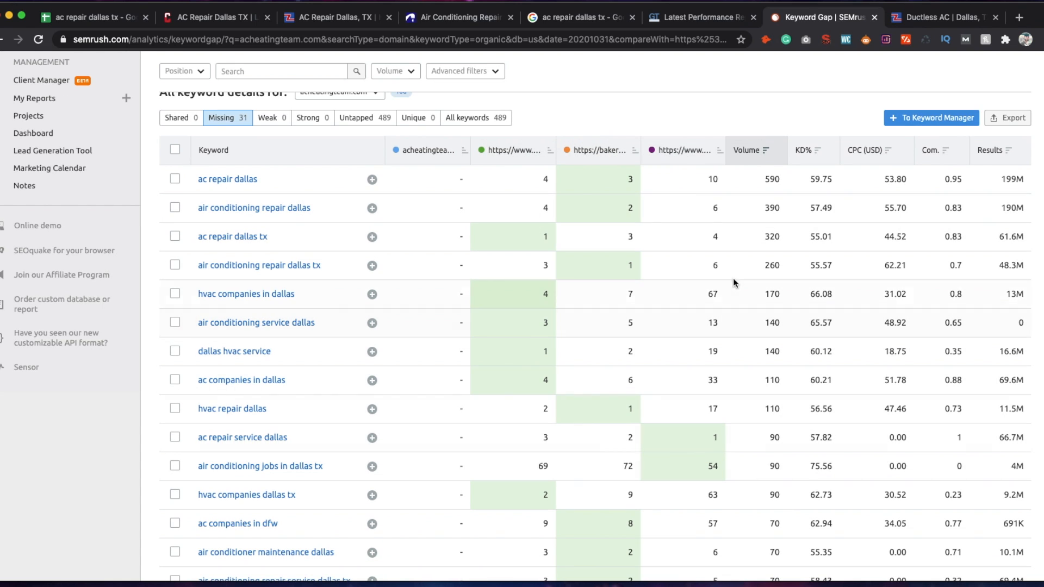
scroll(769, 375, "up", 1)
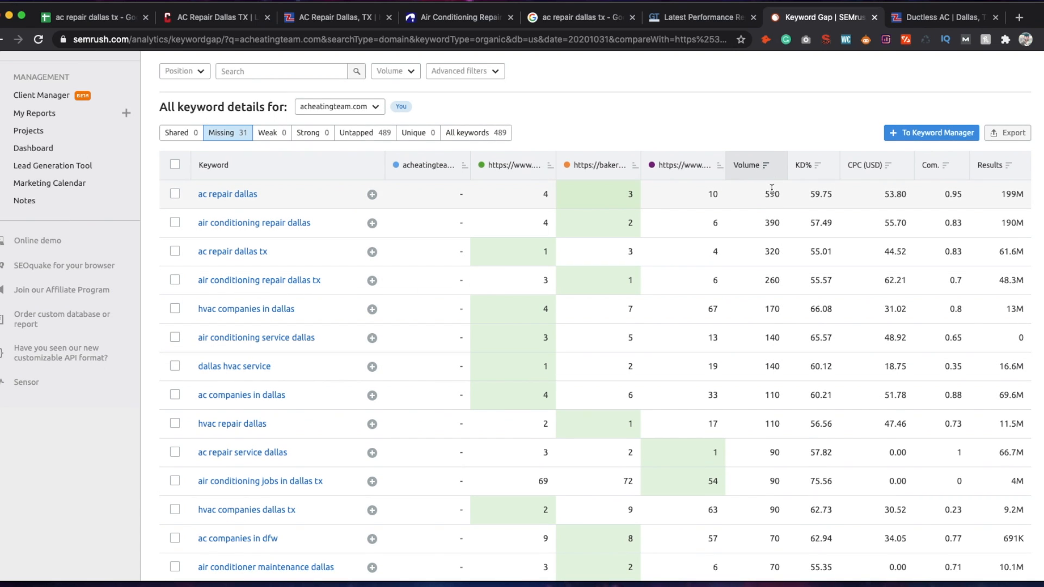
scroll(515, 289, "down", 1)
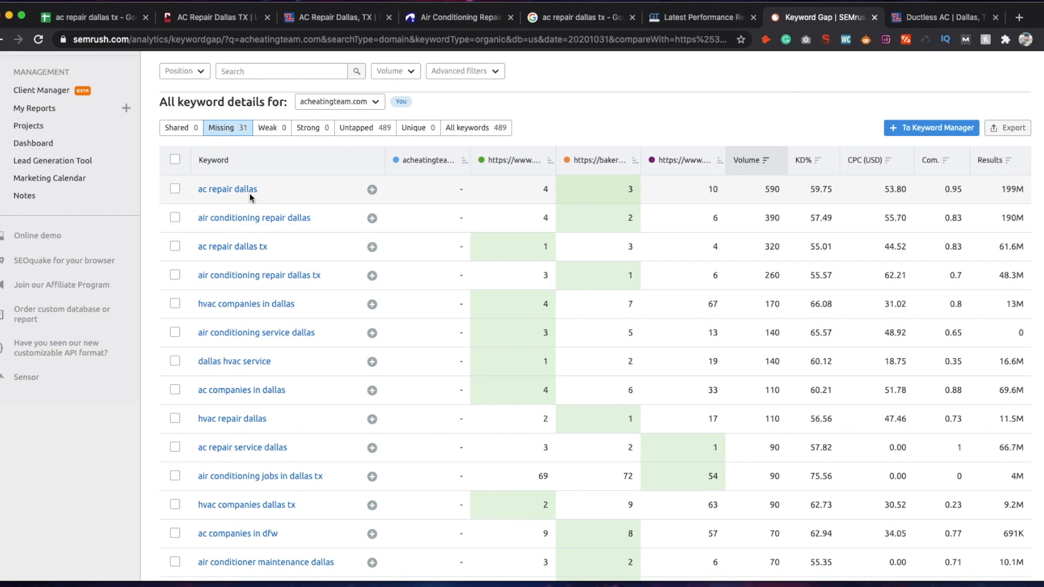
Select the missing keywords "ac repair dallas", "hvac companies in dallas" and "air conditioning repair dallas".
left_click(175, 189)
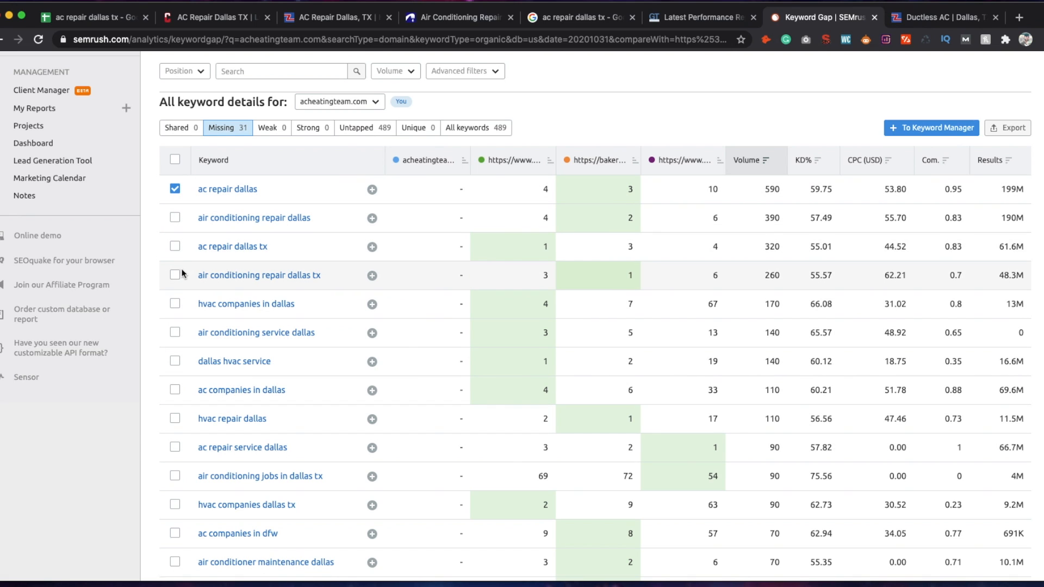
left_click(175, 306)
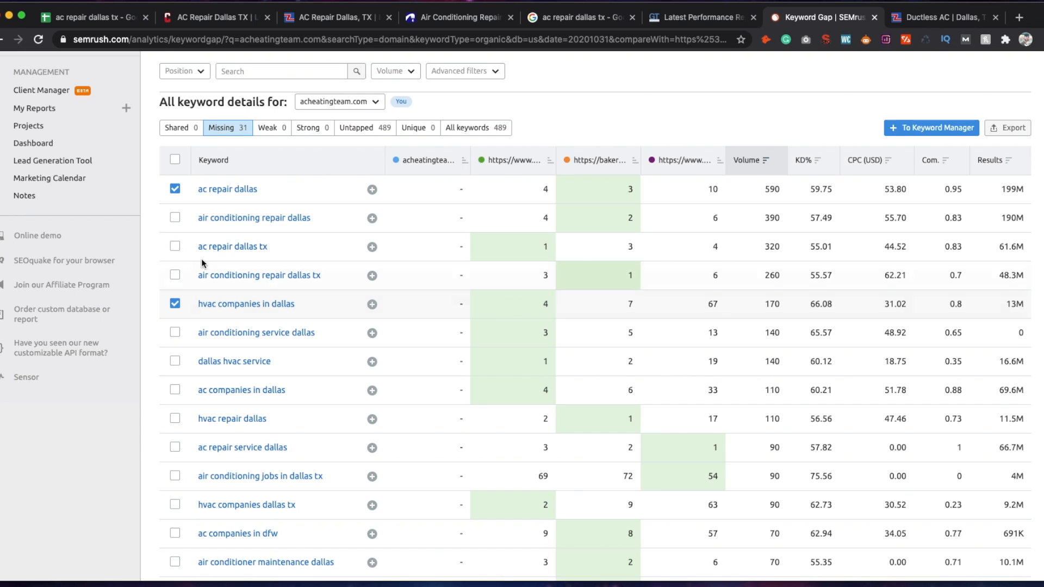
left_click(176, 218)
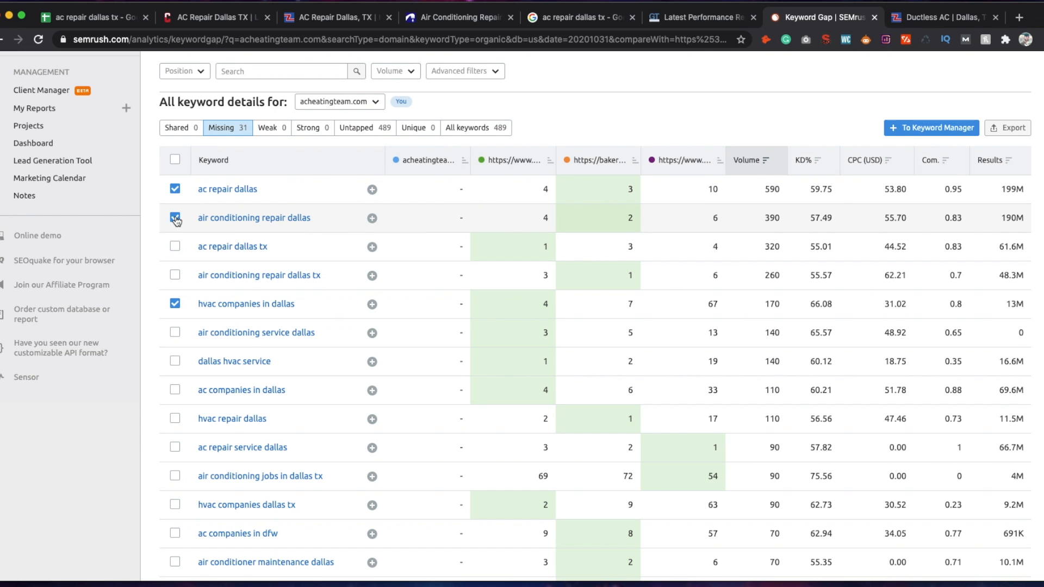
Add "ac companies in dfw" and "home ac repair dallas" to the keyword selection.
scroll(239, 312, "down", 2)
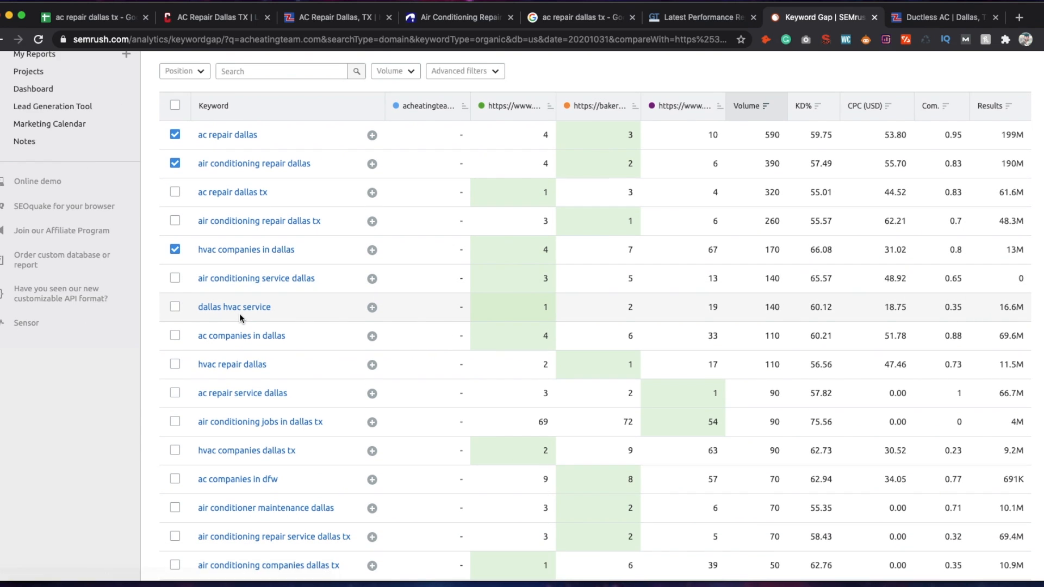
scroll(236, 315, "down", 2)
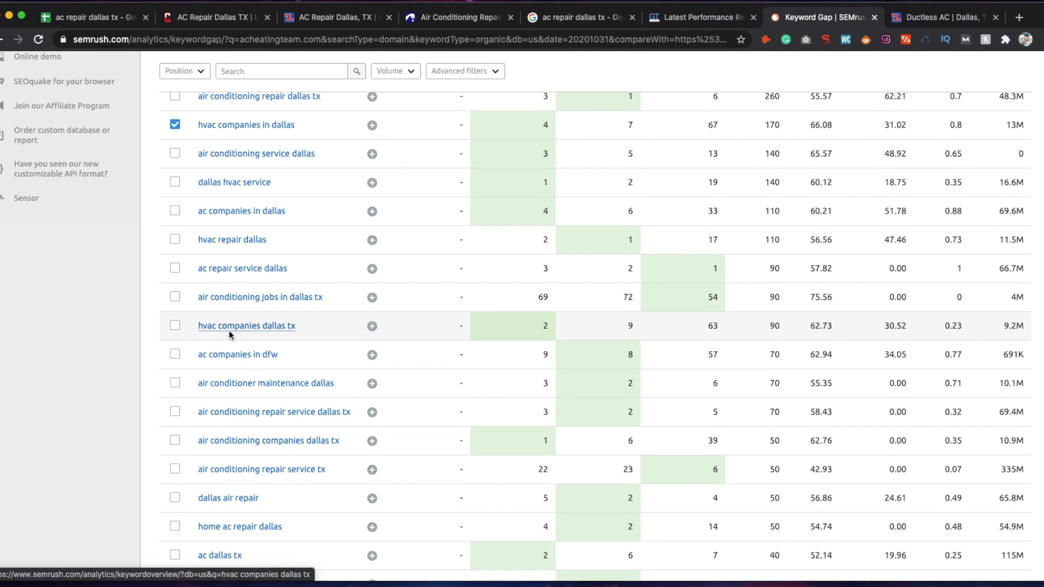
scroll(229, 330, "down", 1)
left_click(175, 305)
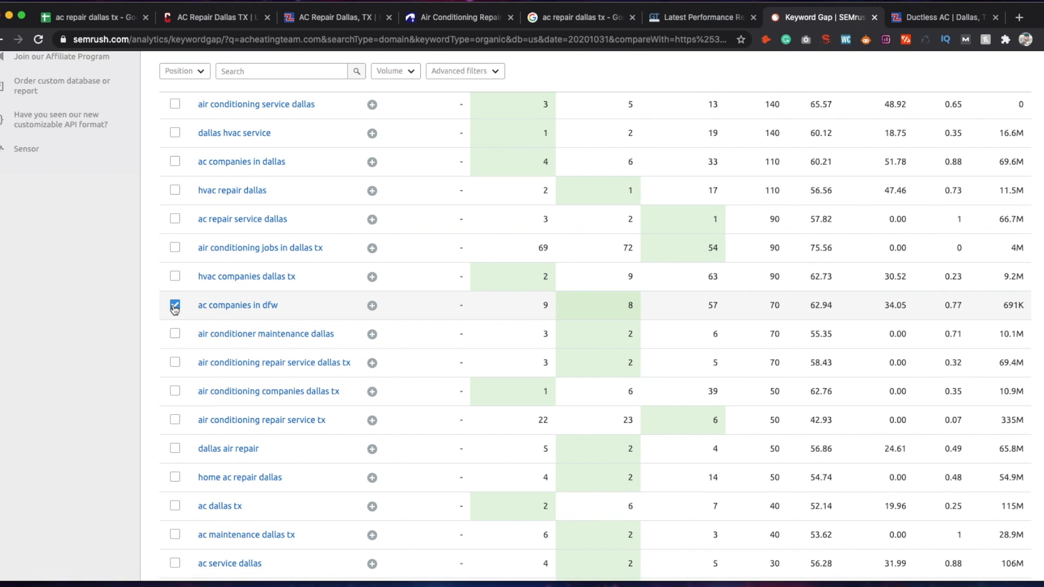
scroll(250, 371, "down", 2)
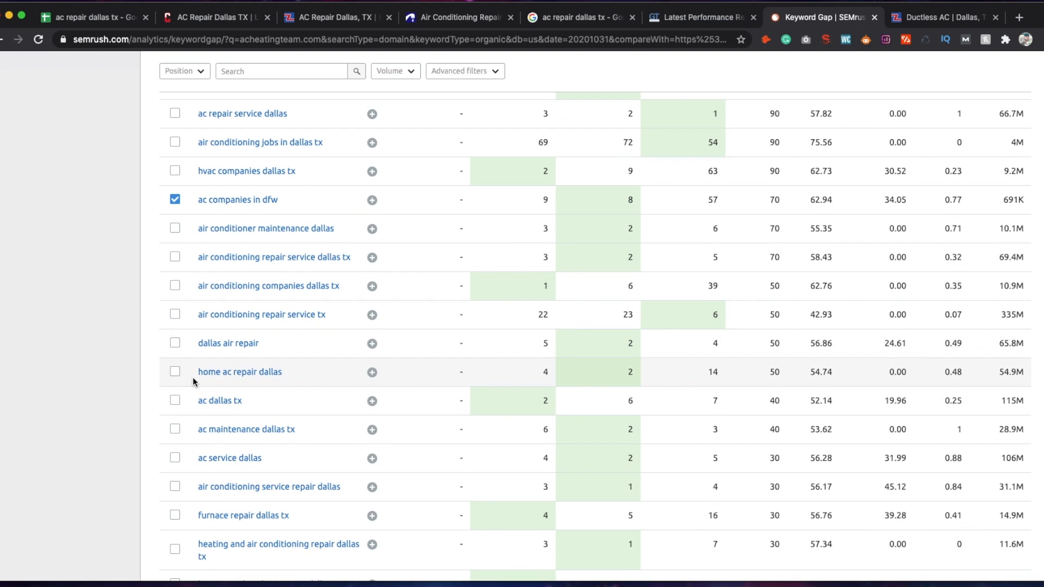
left_click(175, 374)
Add "ac maintenance dallas tx" and "furnace repair dallas tx" to the keyword selection.
scroll(250, 378, "down", 2)
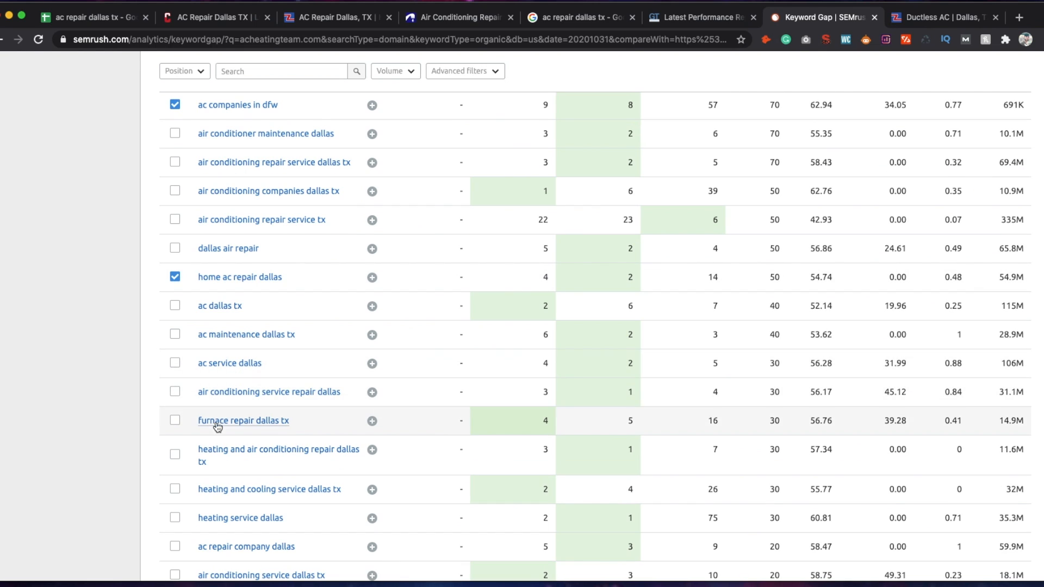
left_click(175, 334)
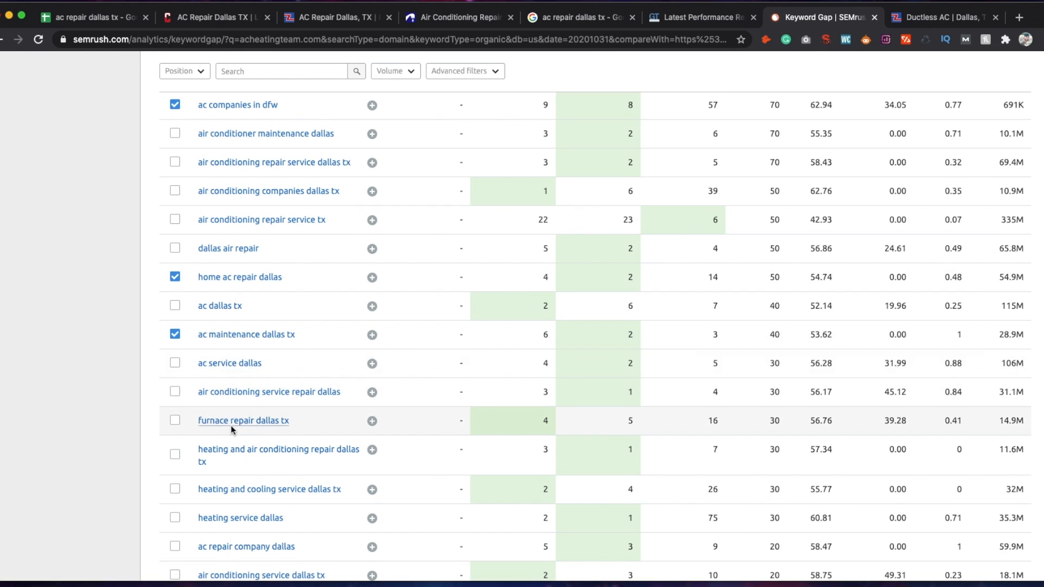
scroll(231, 423, "down", 2)
left_click(174, 348)
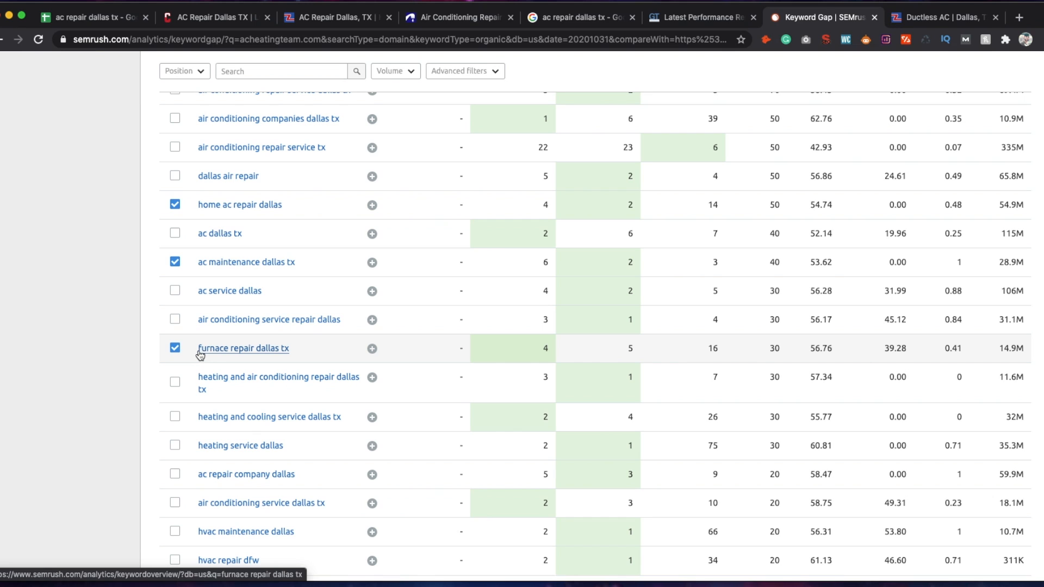
Check the rest of the missing keywords list and add "dallas hvac service" to the selection.
scroll(251, 410, "down", 3)
scroll(264, 421, "down", 2)
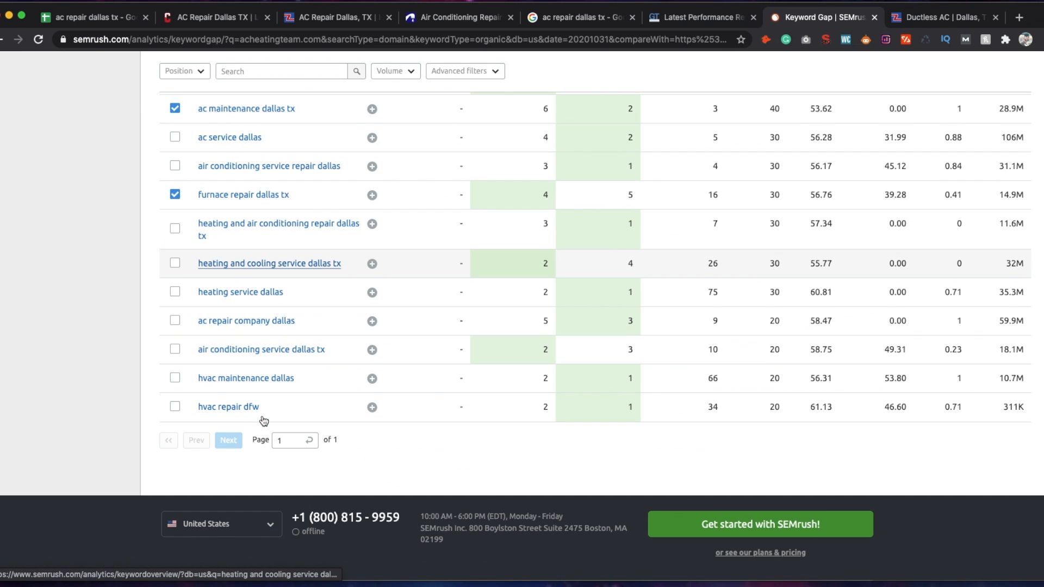
scroll(263, 421, "up", 1)
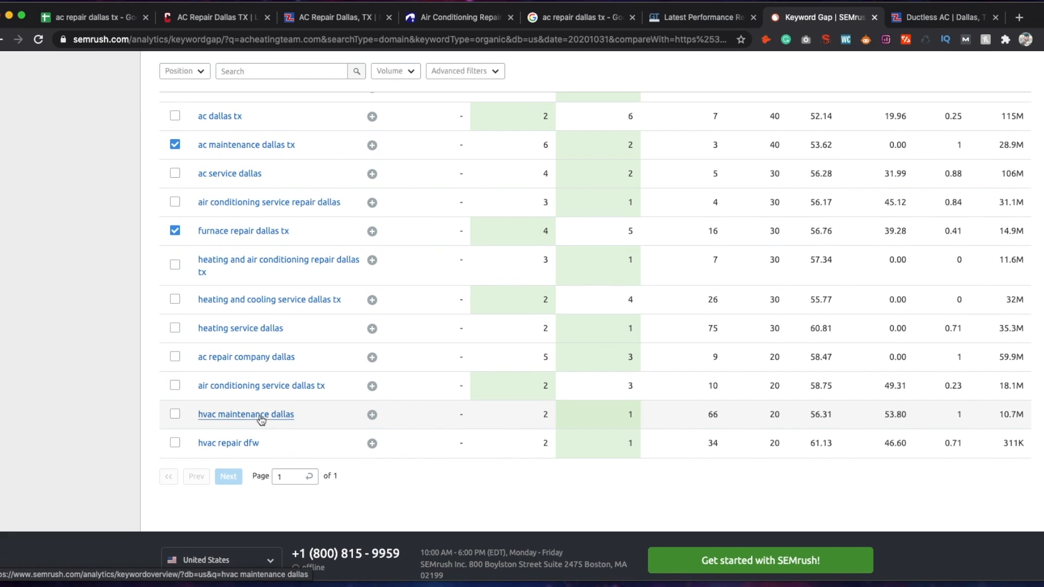
scroll(262, 419, "up", 3)
scroll(259, 416, "up", 6)
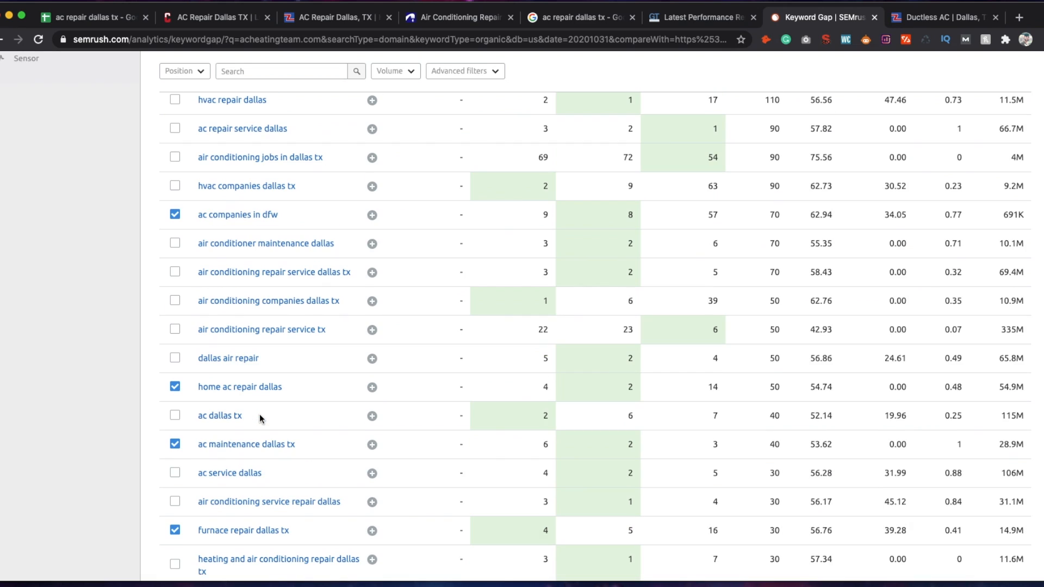
scroll(259, 414, "up", 2)
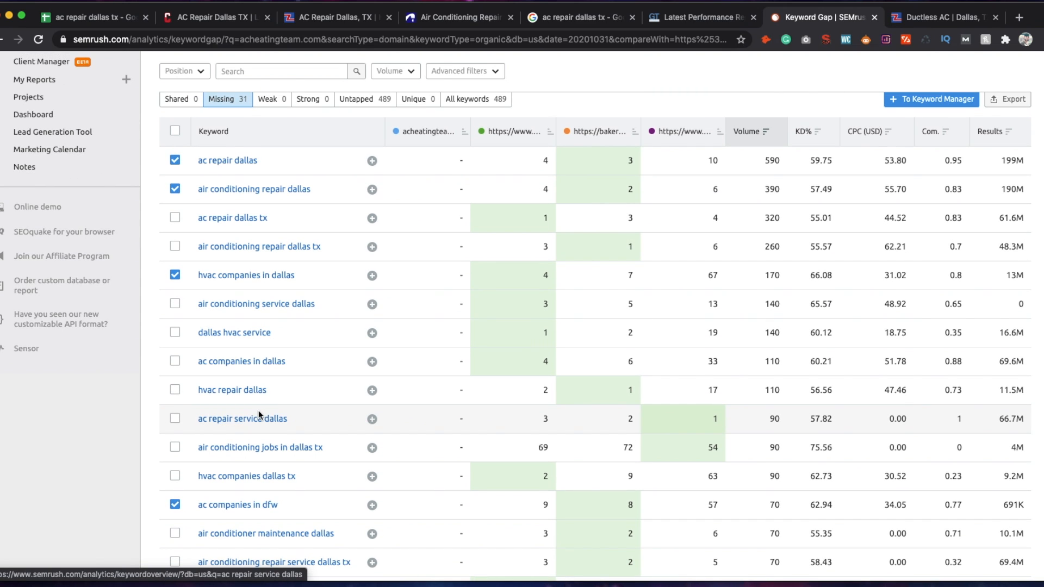
left_click(175, 333)
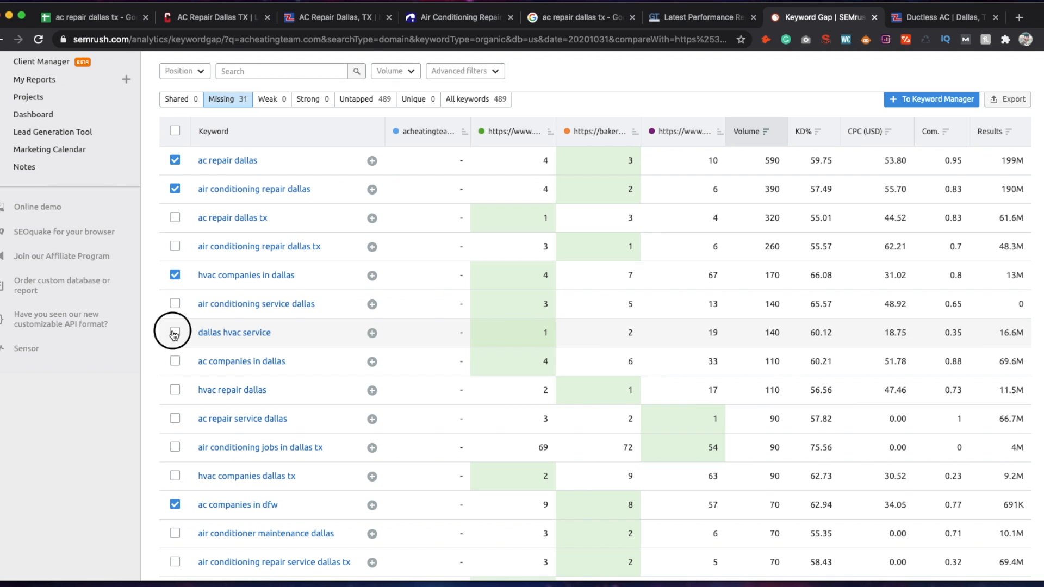
scroll(215, 436, "up", 3)
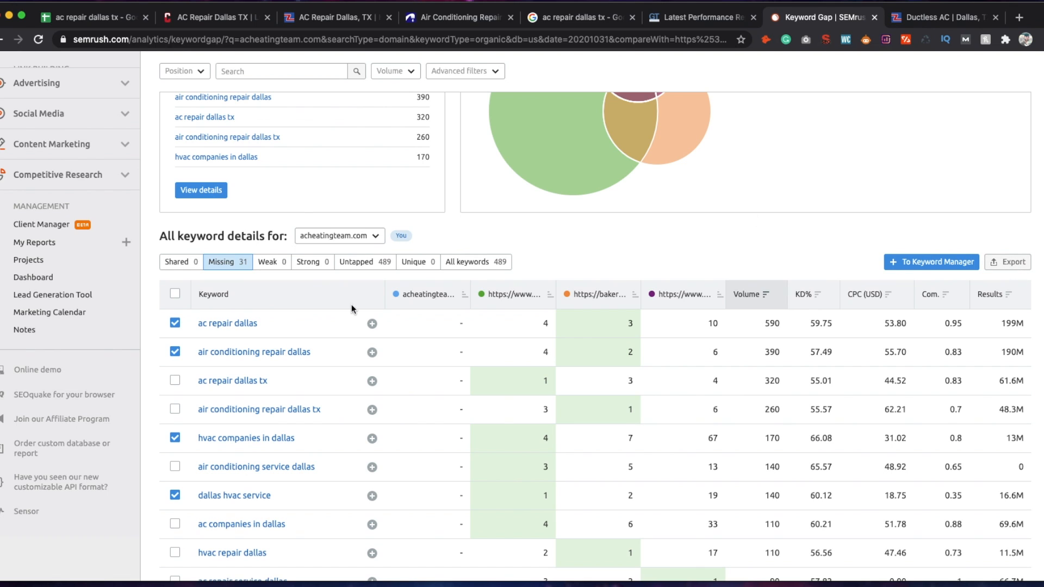
Open the Backlink Gap report for acheatingteam.com and its three competitors, and examine the referring domains listed as link prospects.
scroll(159, 345, "down", 1)
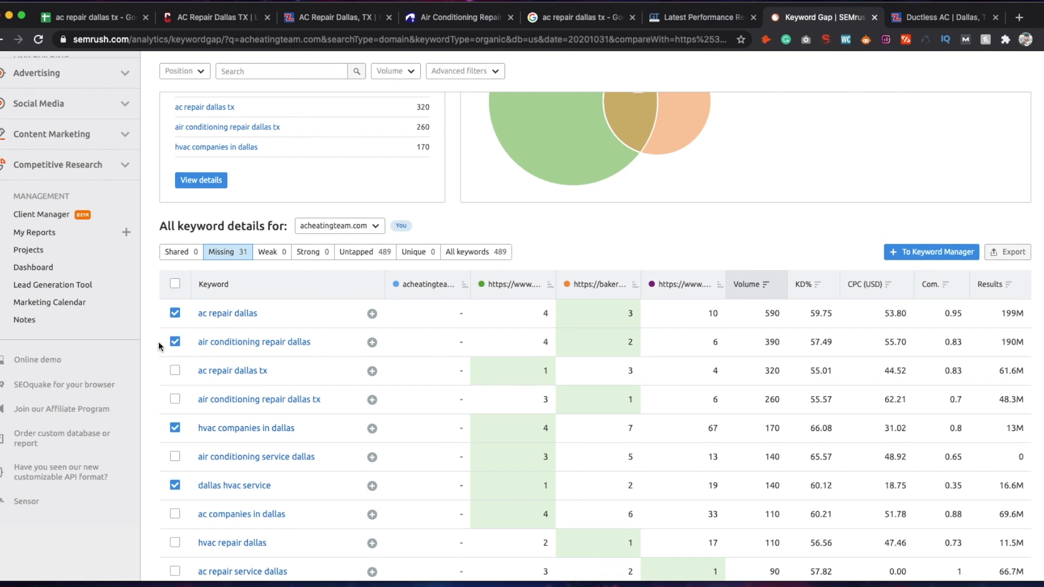
scroll(214, 435, "up", 3)
scroll(214, 435, "up", 10)
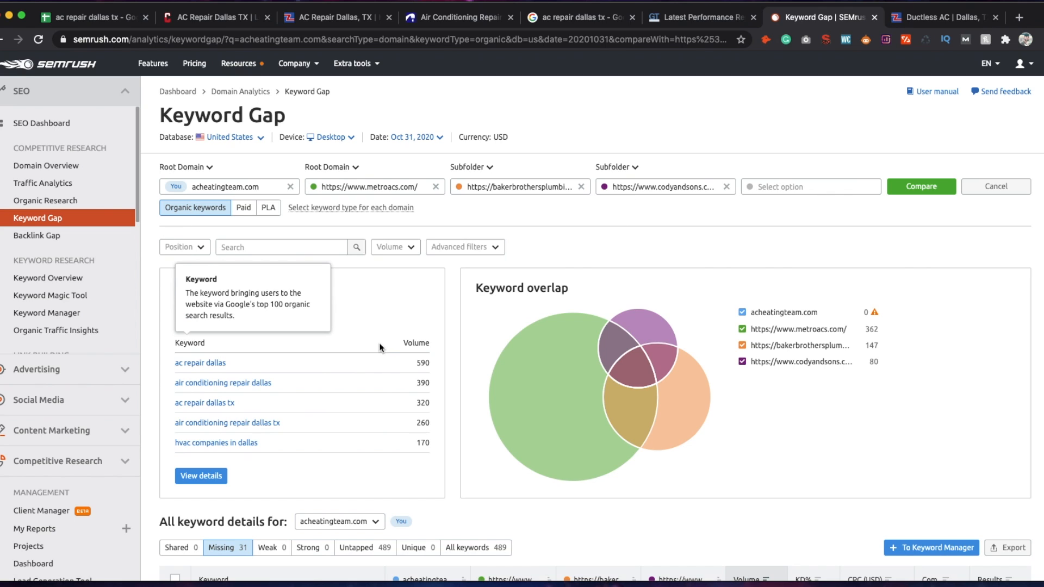
left_click(37, 241)
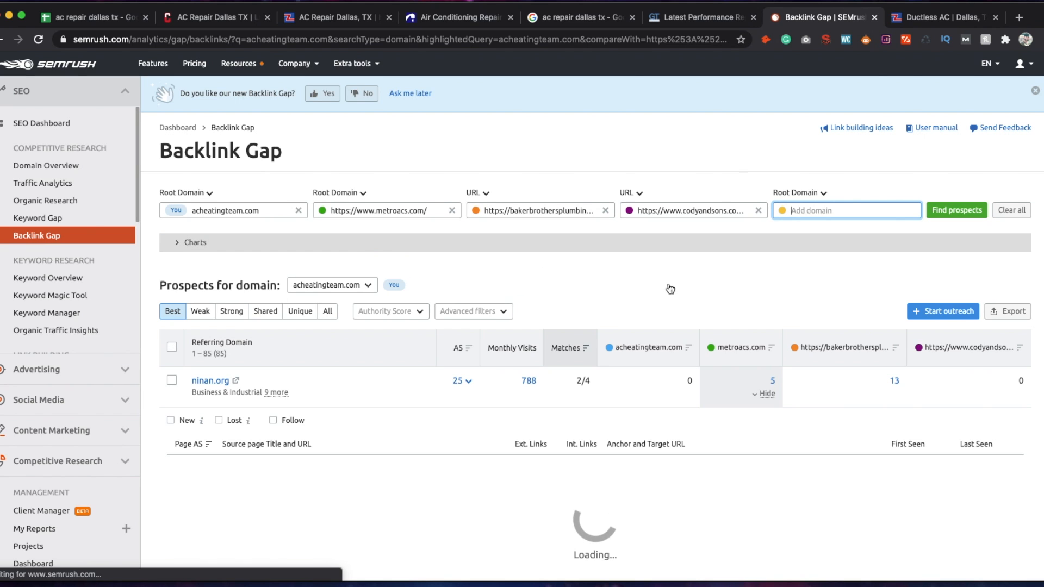
scroll(675, 283, "down", 1)
scroll(675, 285, "down", 3)
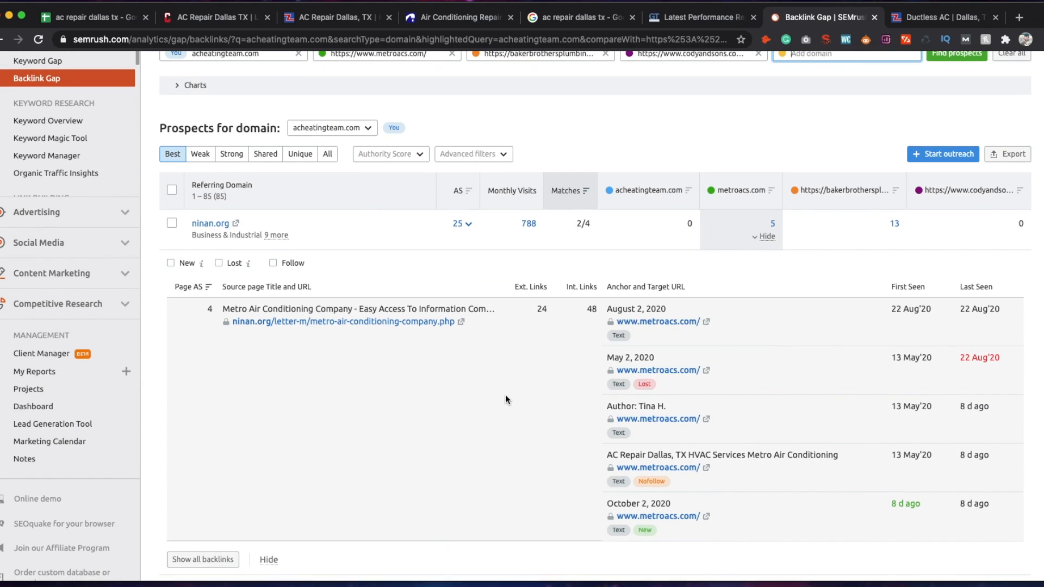
scroll(505, 395, "down", 5)
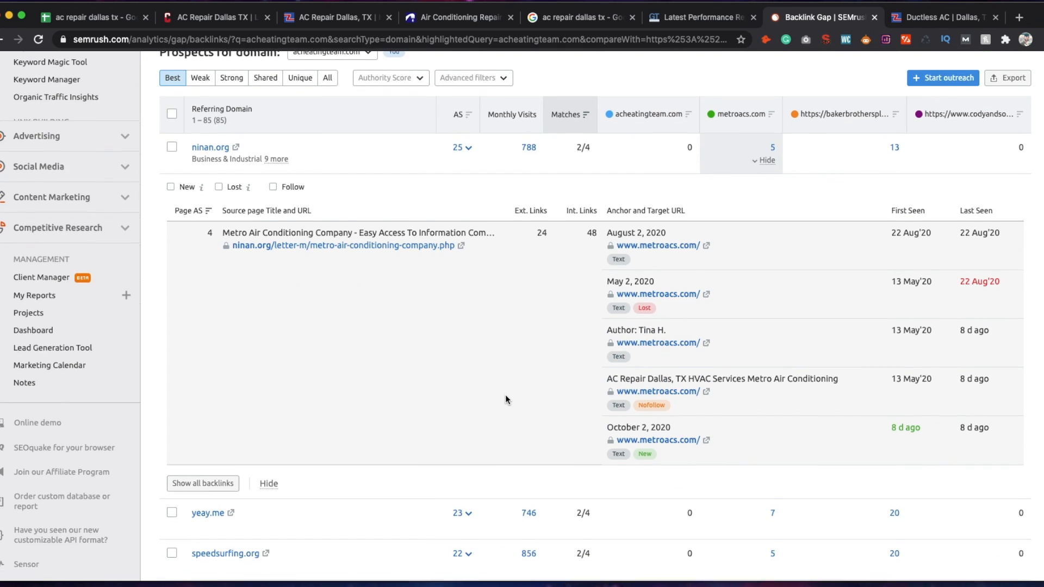
scroll(505, 396, "down", 3)
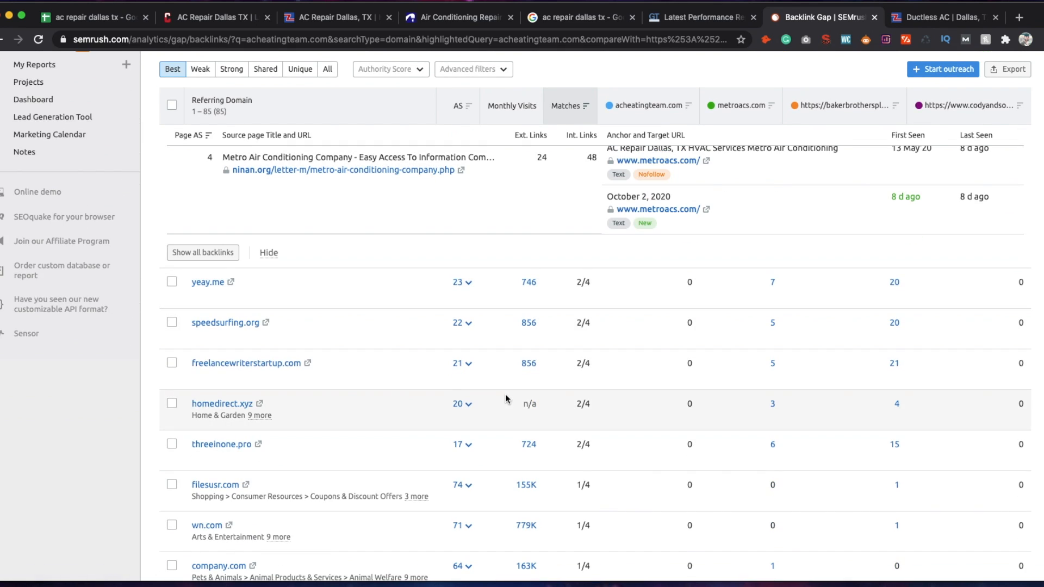
scroll(505, 393, "up", 7)
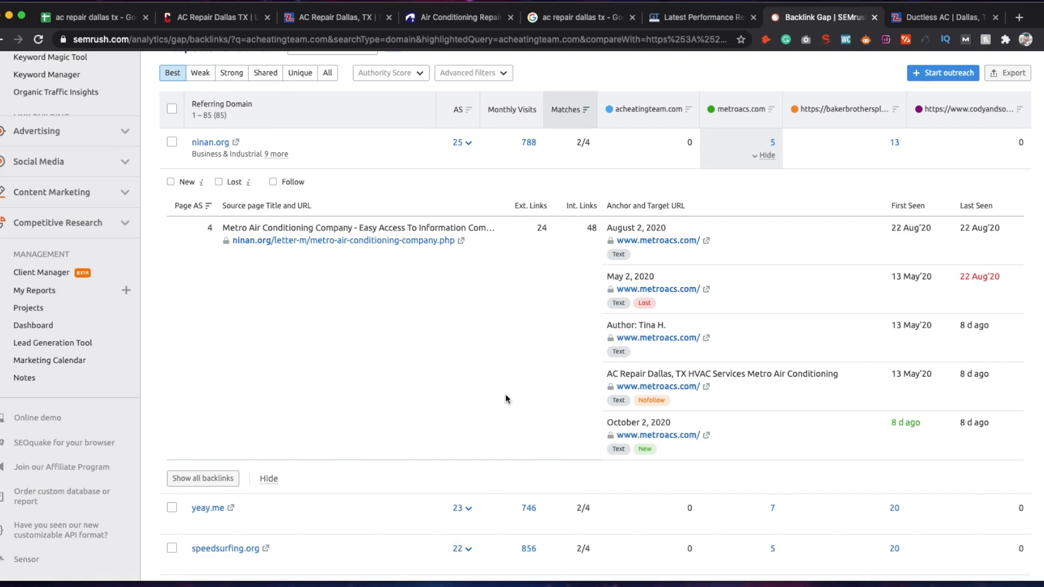
scroll(504, 394, "down", 12)
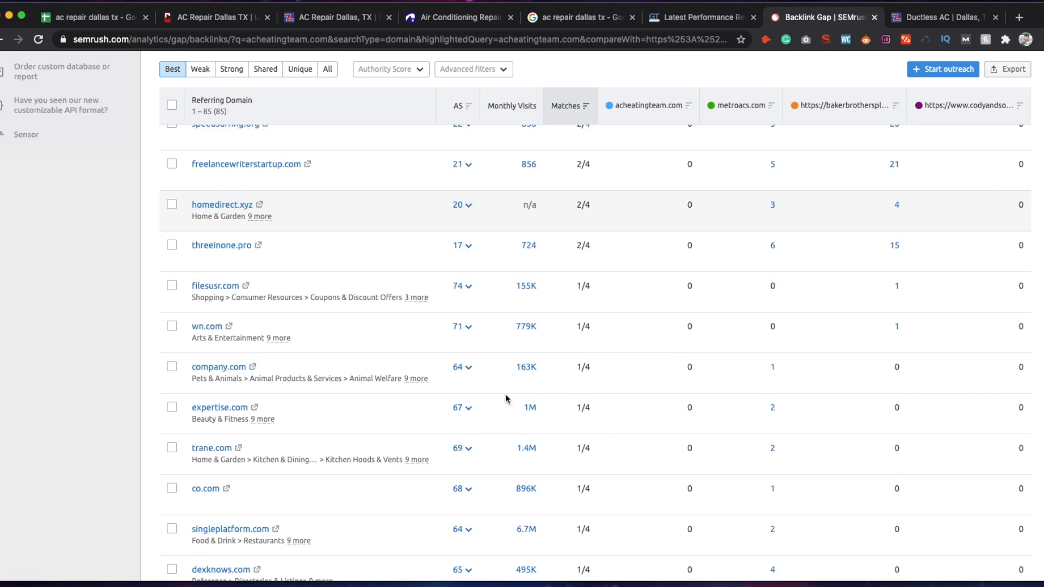
scroll(505, 394, "up", 12)
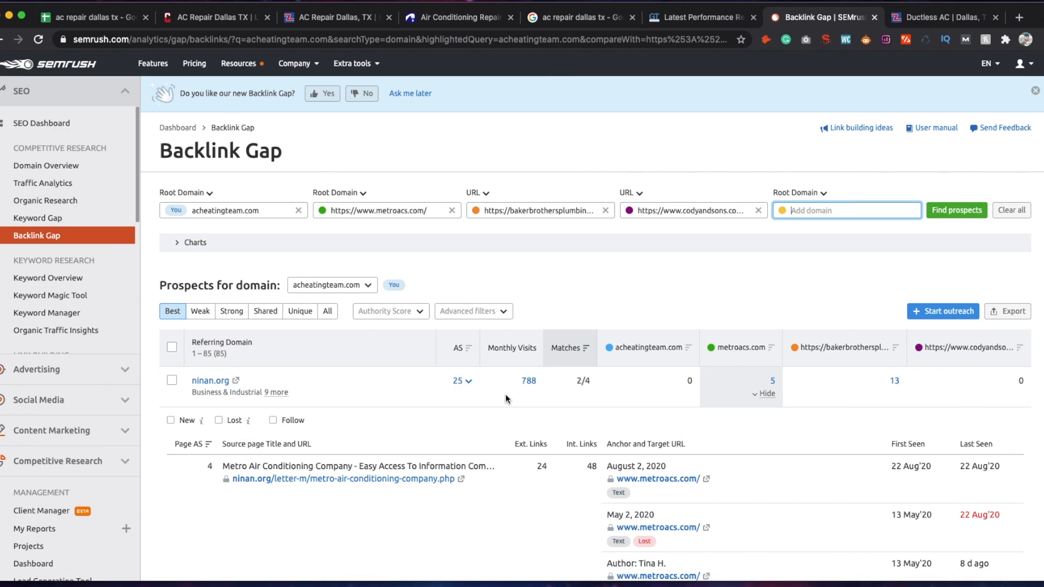
double_click(391, 205)
triple_click(398, 206)
key("ctrl+c")
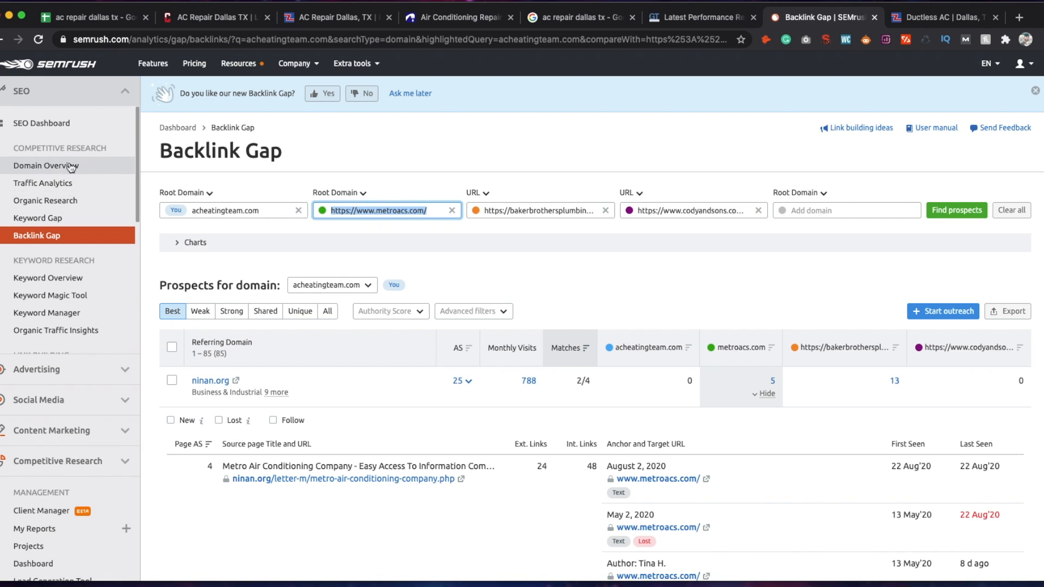
left_click(38, 170)
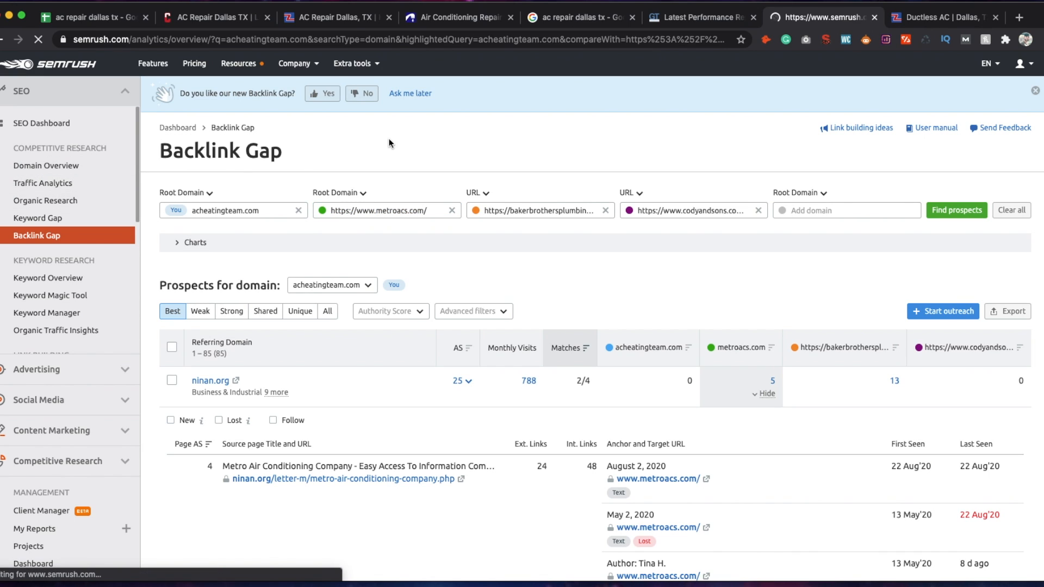
left_click(384, 90)
key("ctrl+v")
left_click(540, 94)
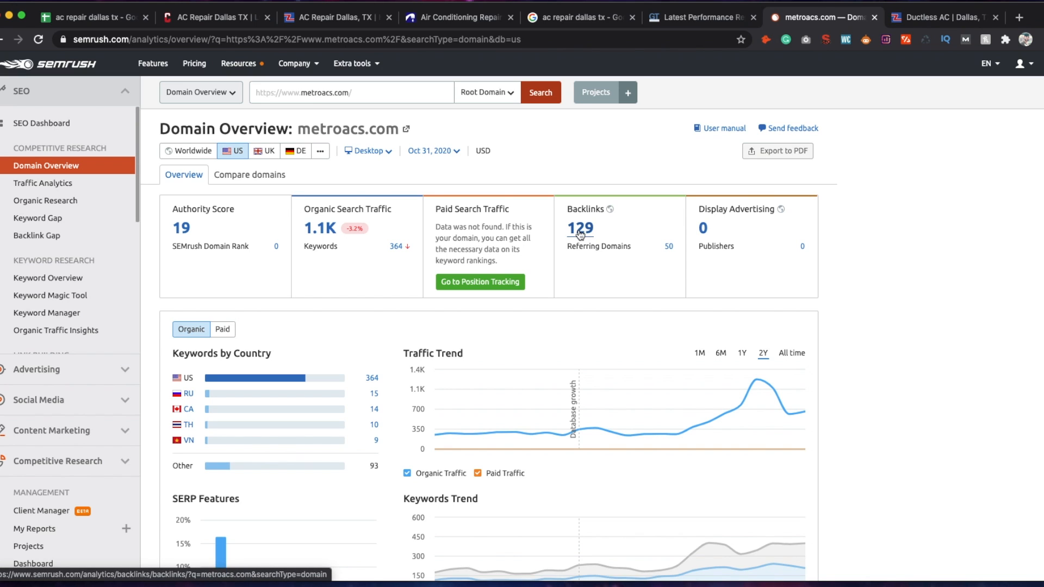
Open the full backlinks list for metroacs.com and look through its highest-authority source pages.
left_click(580, 233)
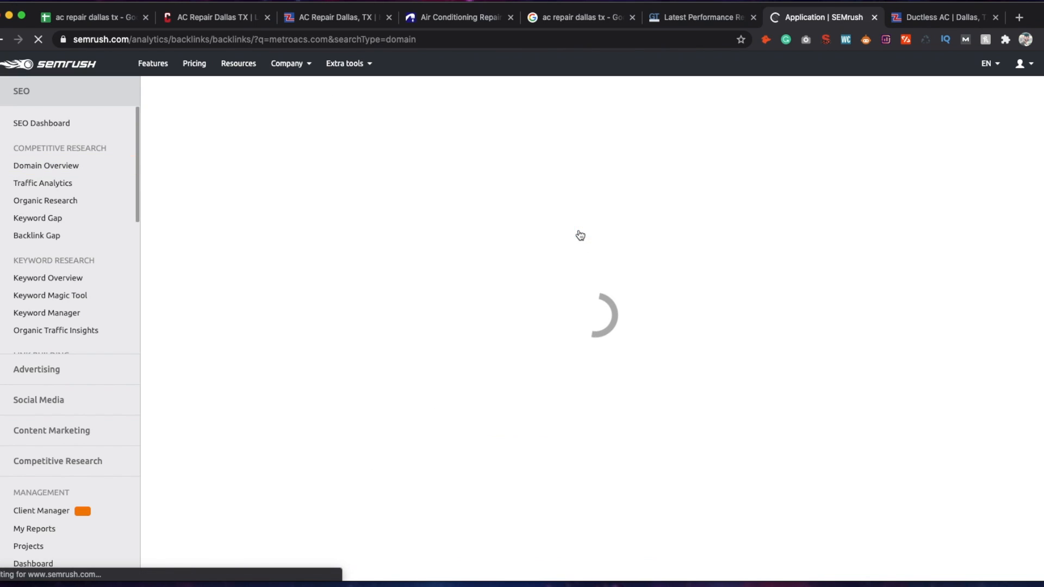
scroll(227, 374, "down", 6)
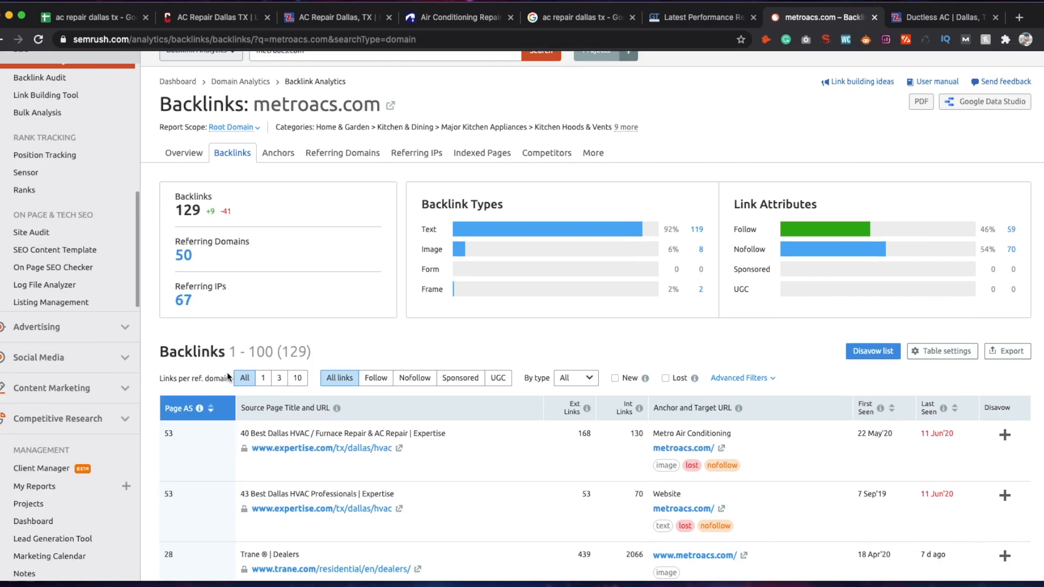
scroll(229, 377, "down", 5)
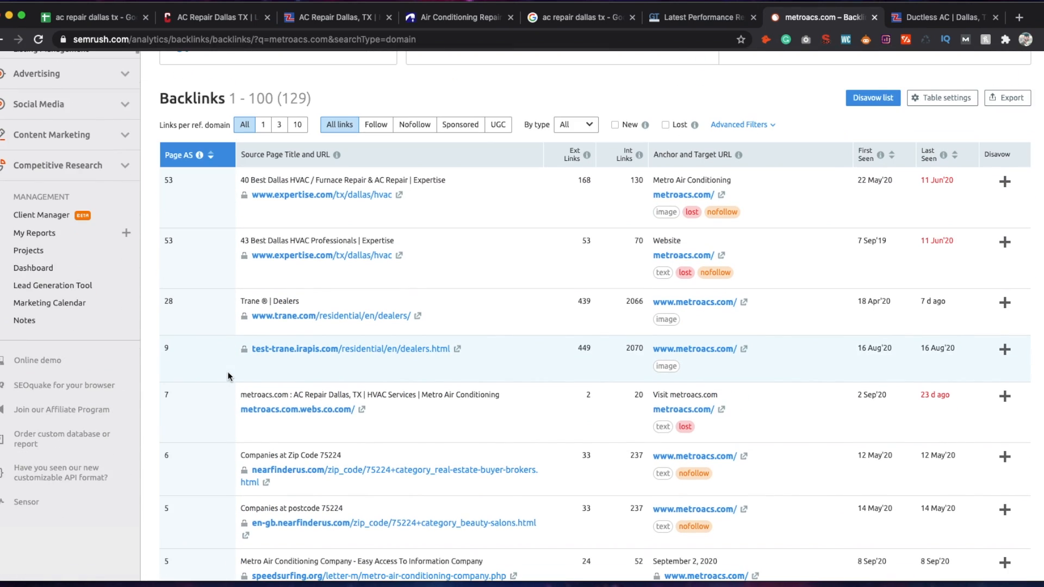
scroll(229, 376, "up", 6)
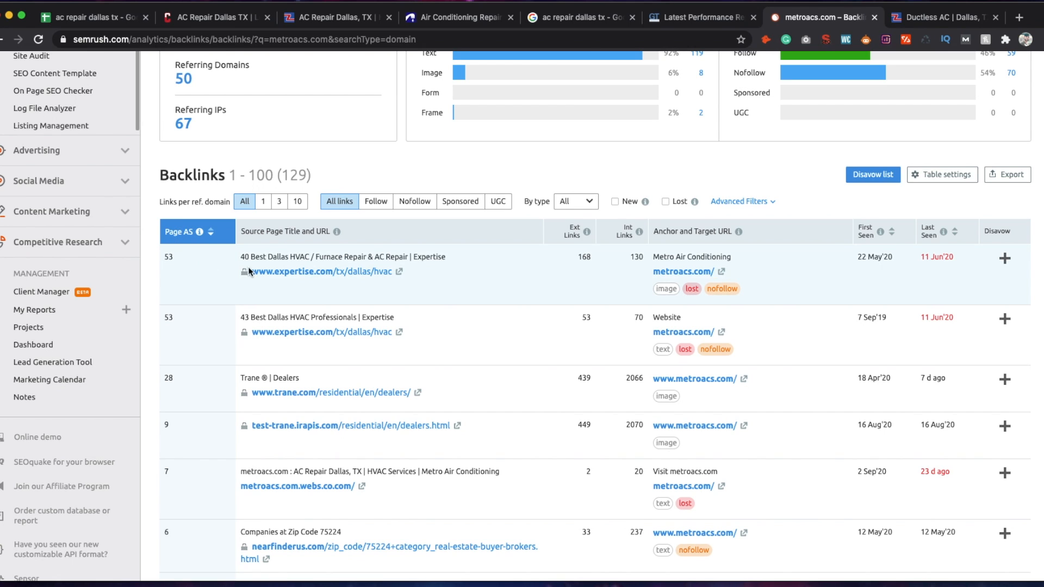
Visit the expertise.com/tx/dallas/hvac page from the first backlink, examine its list of recommended HVAC companies, and close it.
mouse_move(727, 298)
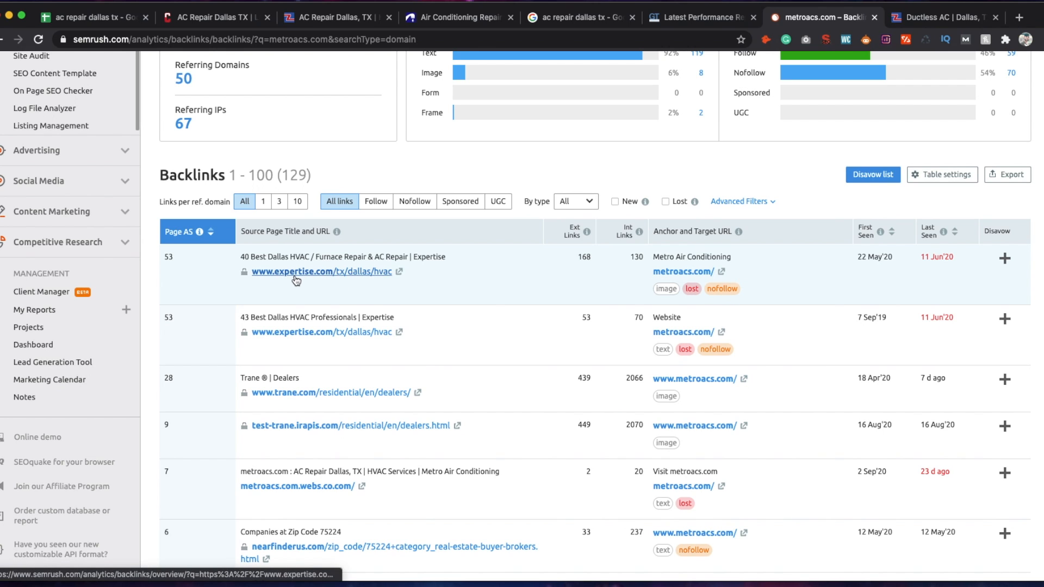
left_click(399, 272)
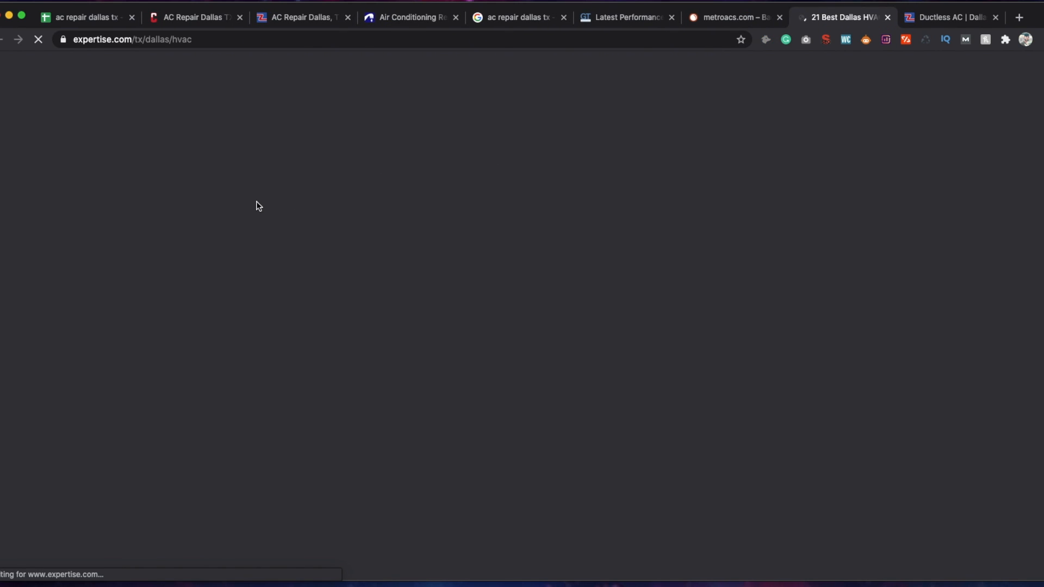
scroll(455, 338, "down", 5)
scroll(456, 340, "down", 5)
scroll(456, 338, "up", 10)
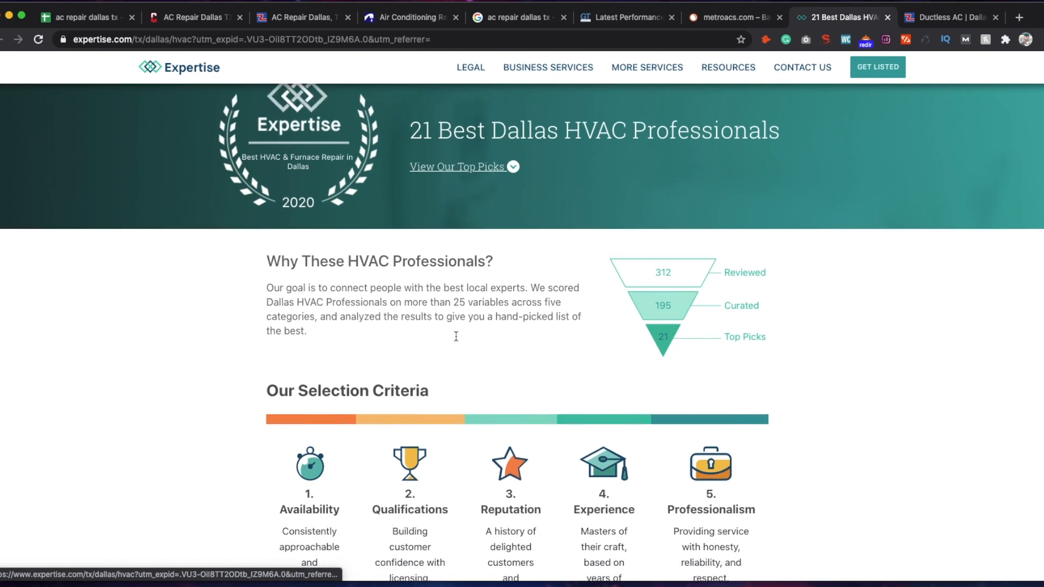
scroll(456, 338, "down", 15)
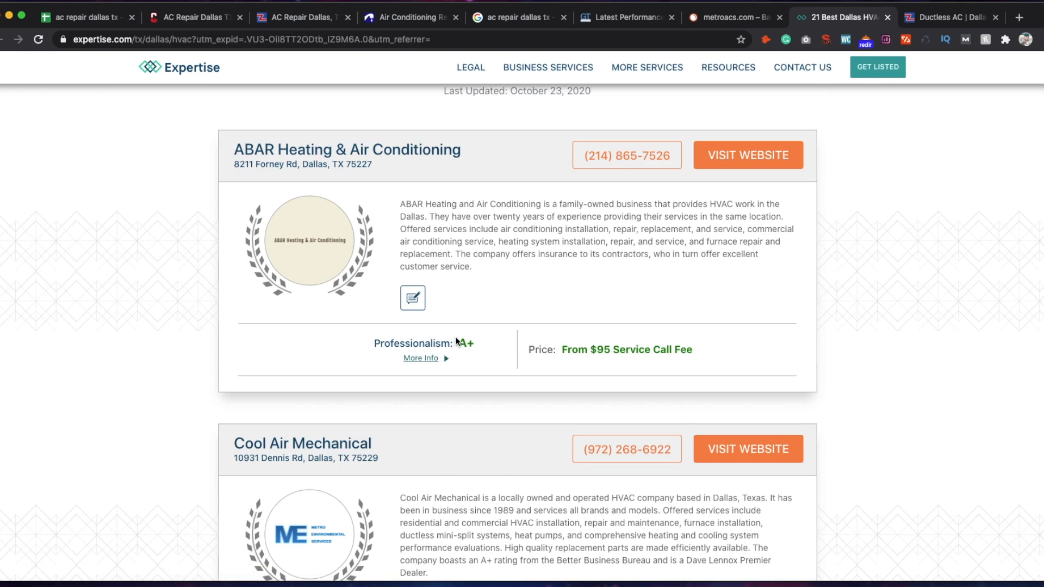
scroll(145, 375, "down", 1)
scroll(145, 376, "down", 5)
scroll(295, 349, "down", 5)
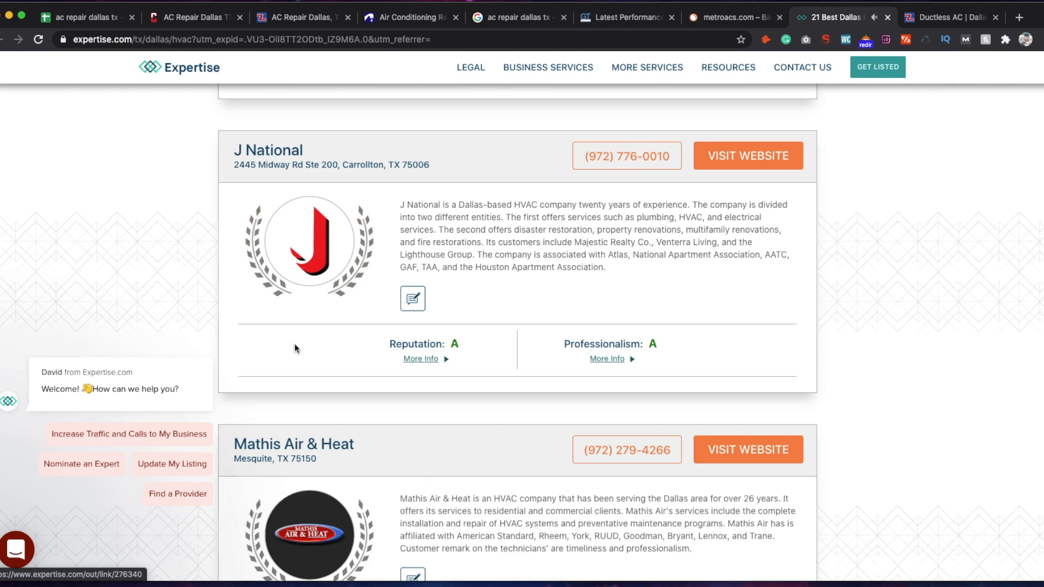
scroll(294, 349, "down", 4)
scroll(294, 348, "up", 19)
scroll(292, 347, "up", 15)
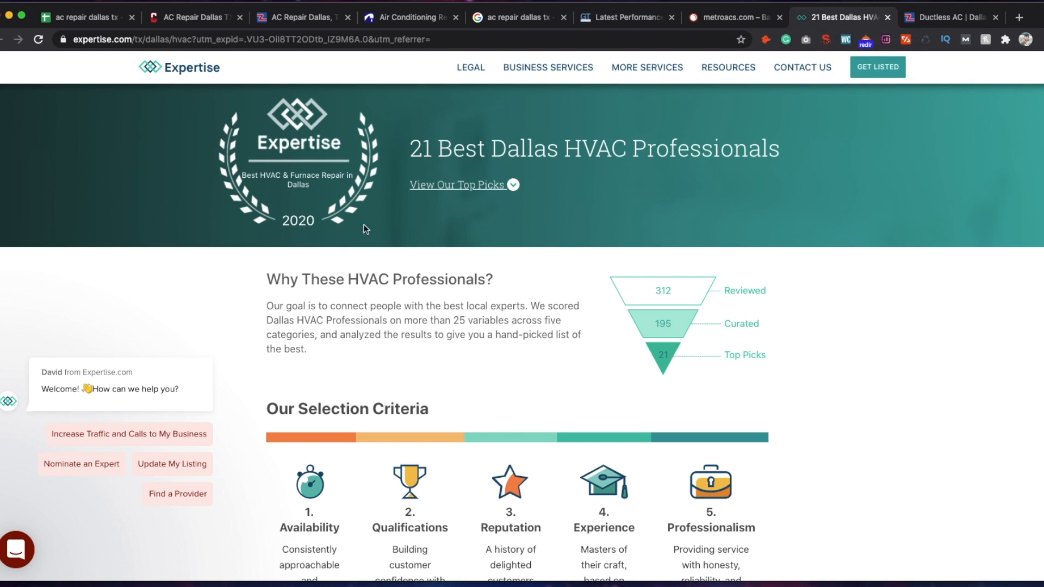
left_click(887, 17)
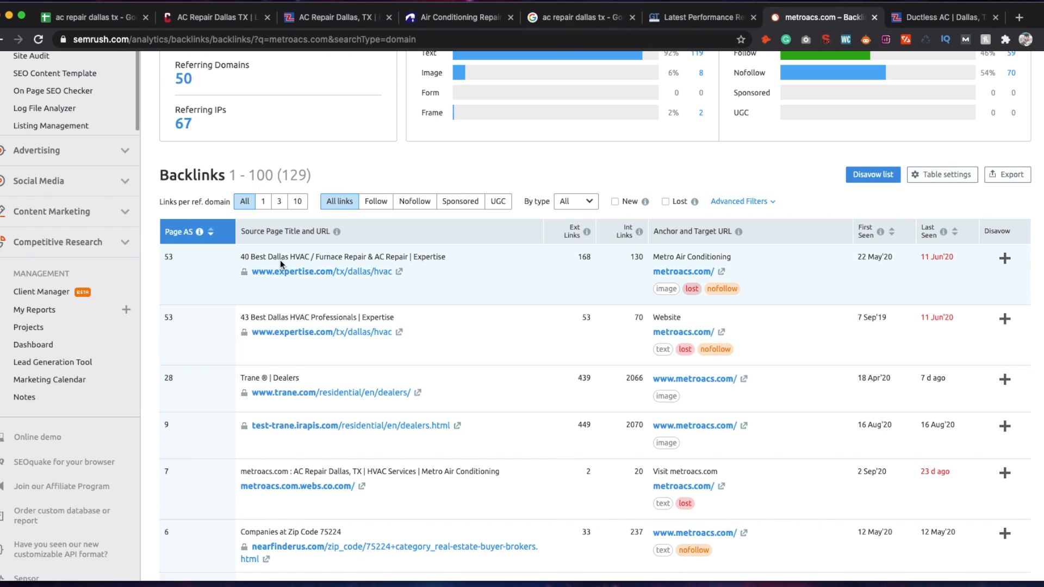
Visit the trane.com dealers page from the metroacs.com backlinks and examine its dealer directory.
scroll(343, 342, "down", 1)
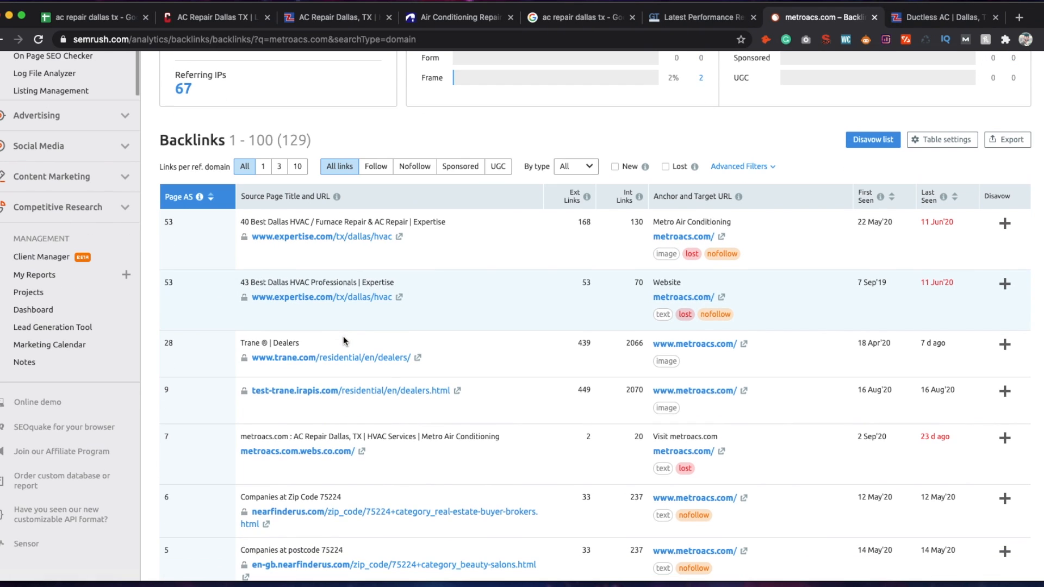
scroll(423, 369, "down", 1)
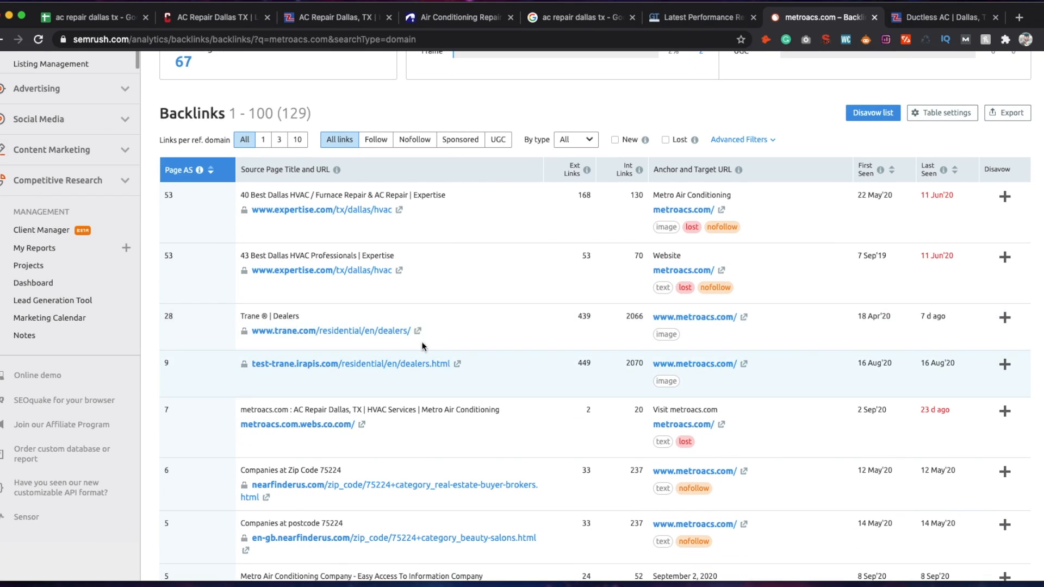
left_click(419, 332)
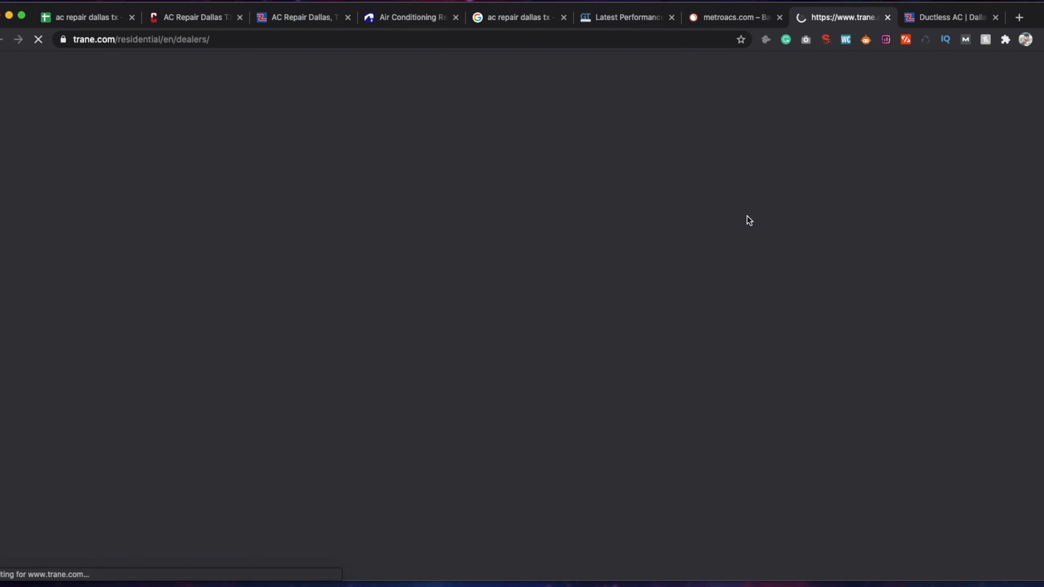
key("ctrl+shift+Tab")
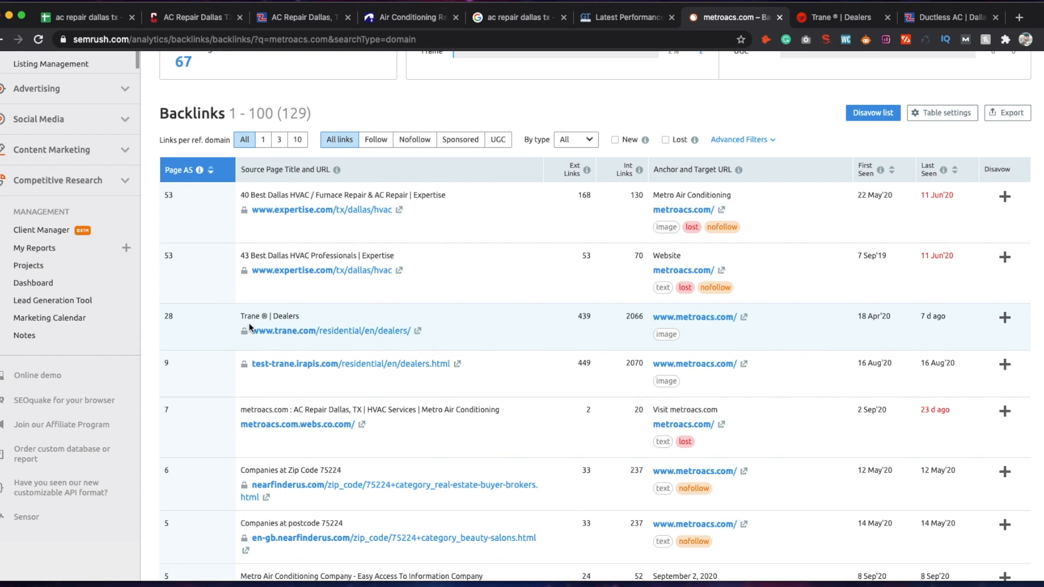
left_click(854, 18)
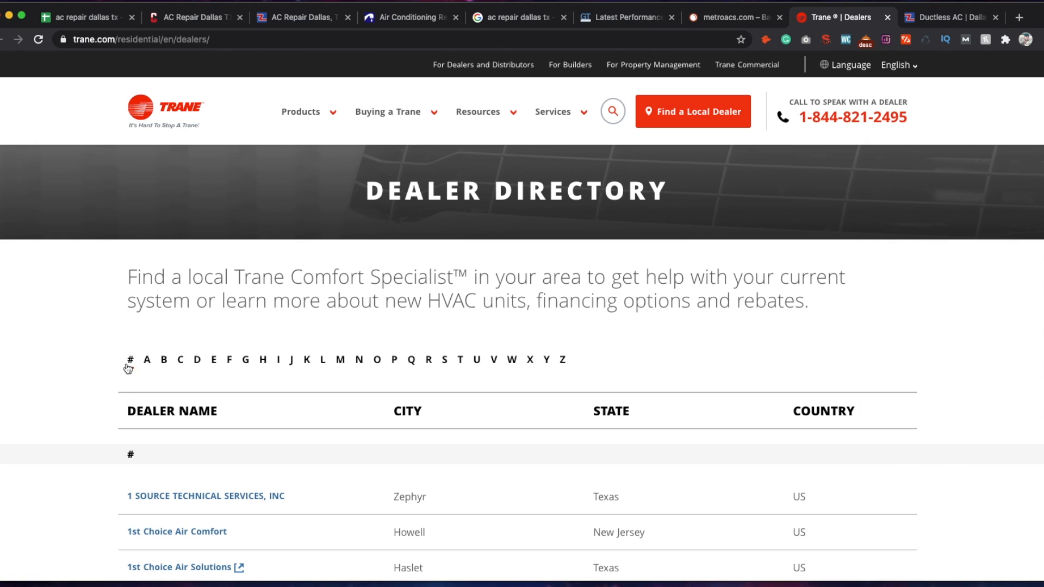
scroll(116, 362, "down", 2)
scroll(116, 361, "up", 2)
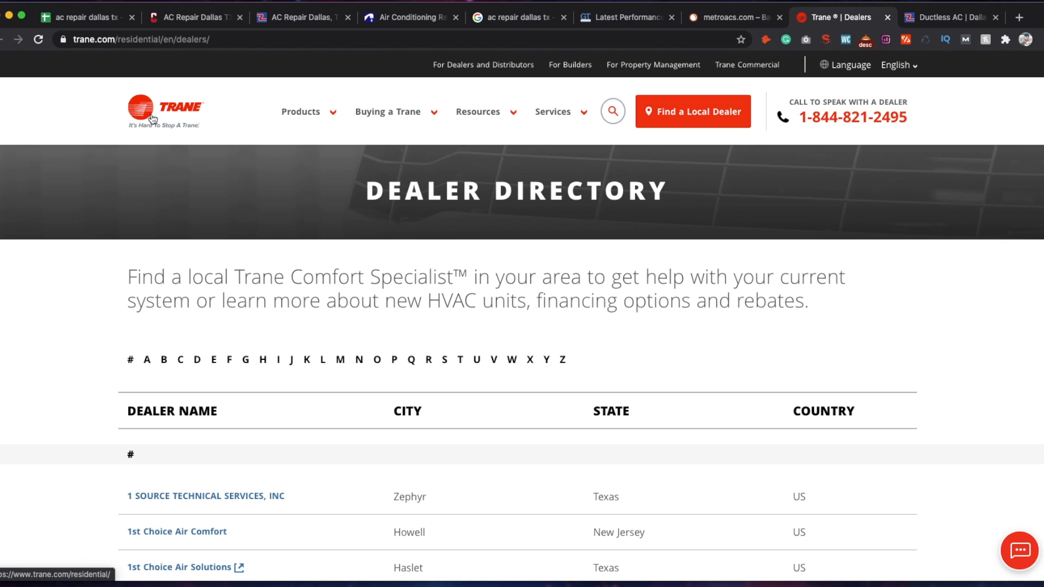
scroll(107, 460, "down", 4)
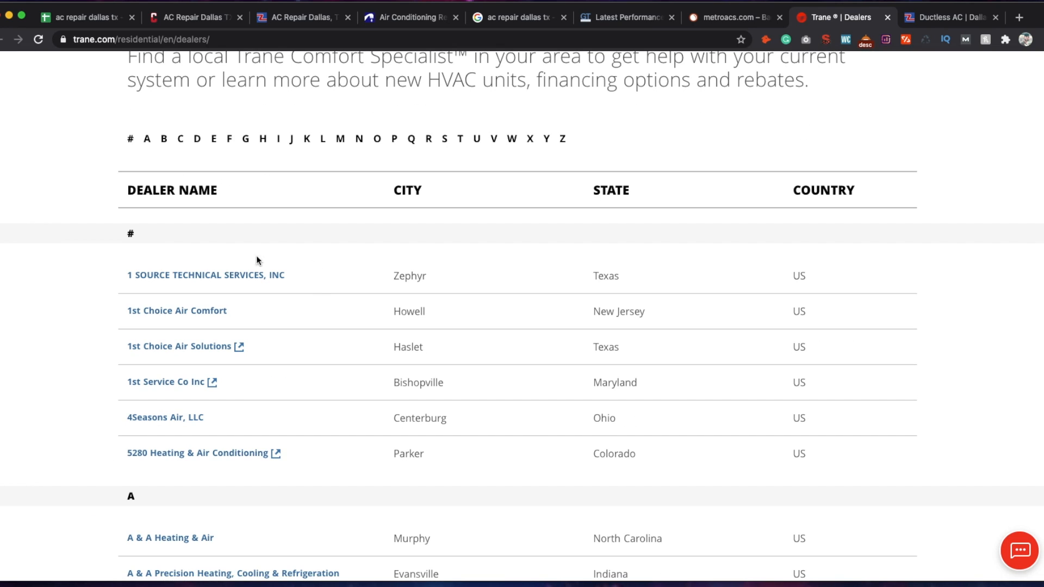
scroll(61, 423, "up", 5)
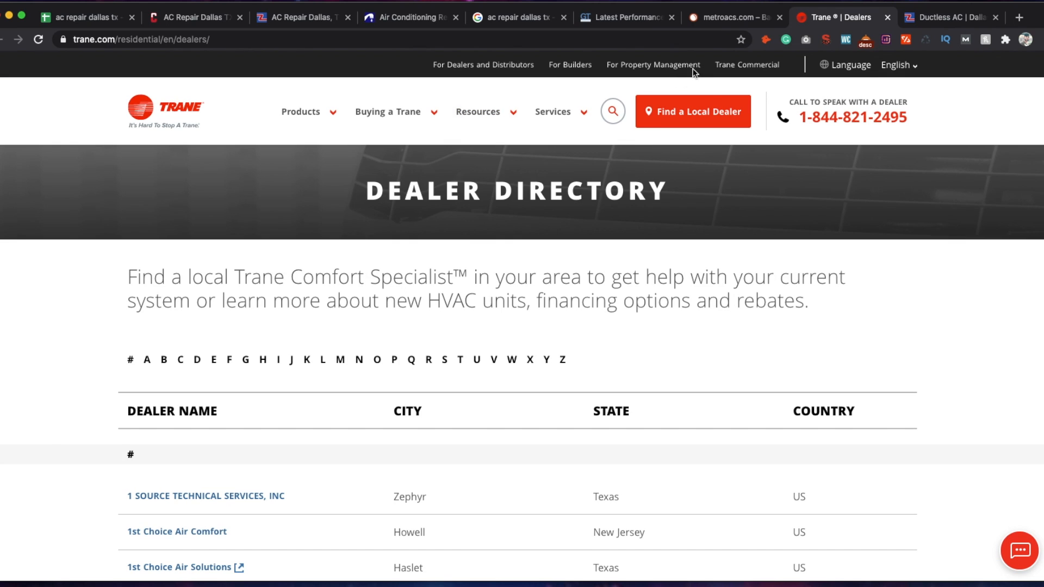
Compare the Trane directory with its backlink entry, and examine the lower-authority source pages in the metroacs.com backlinks list.
left_click(726, 18)
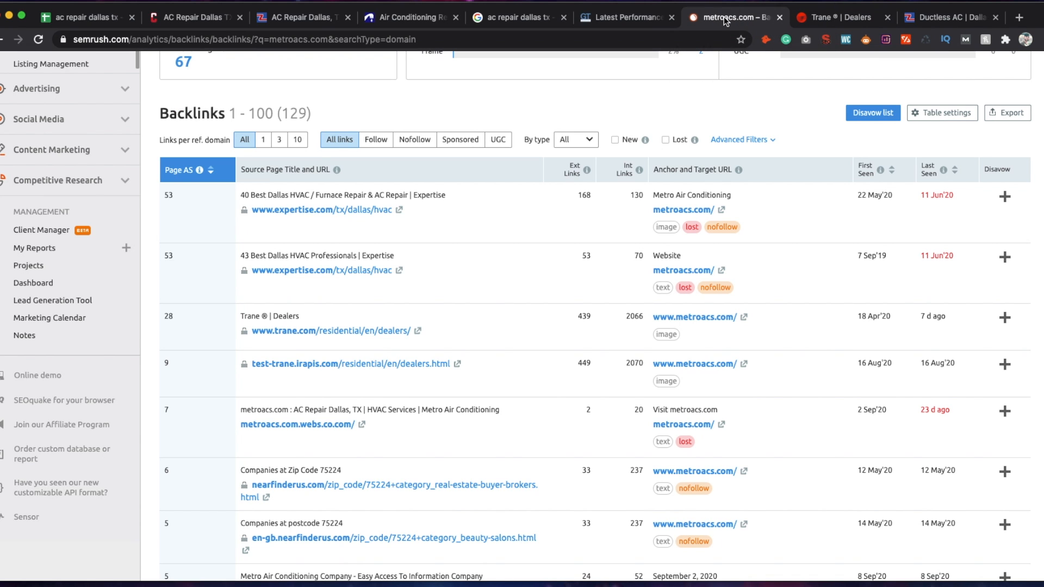
left_click(814, 19)
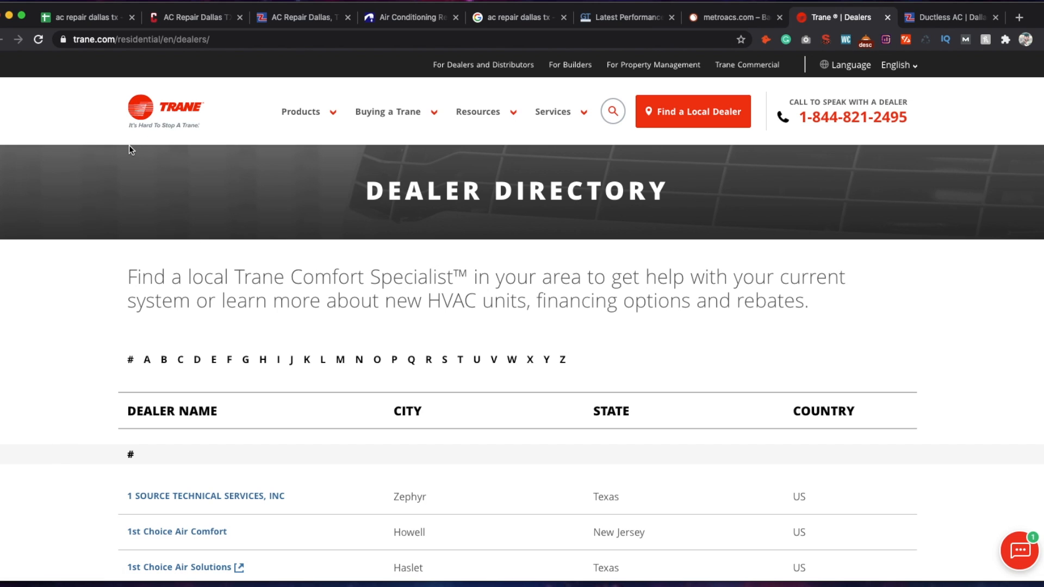
key("ctrl+shift+Tab")
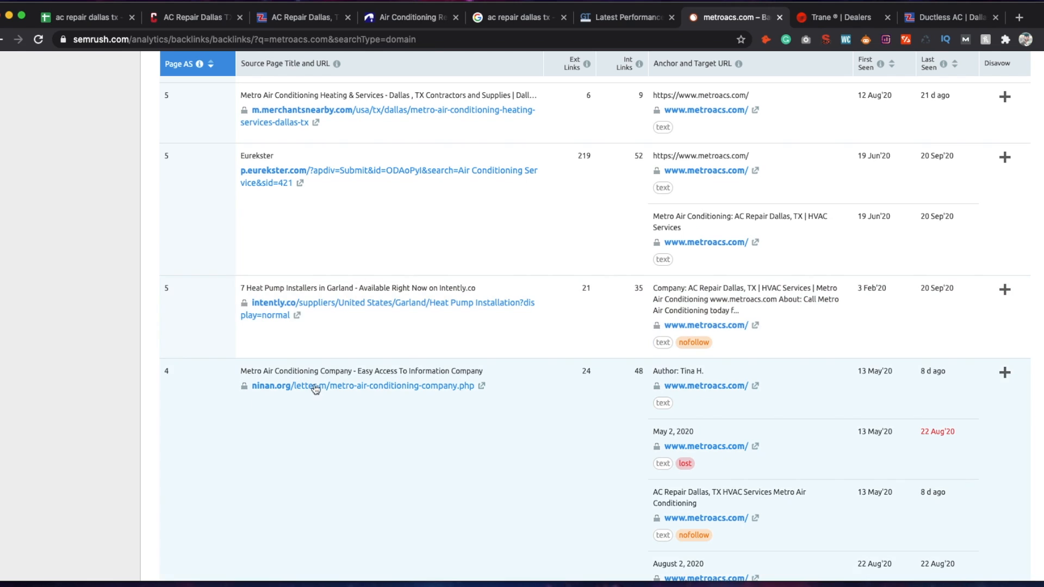
scroll(457, 391, "down", 4)
scroll(457, 391, "down", 4)
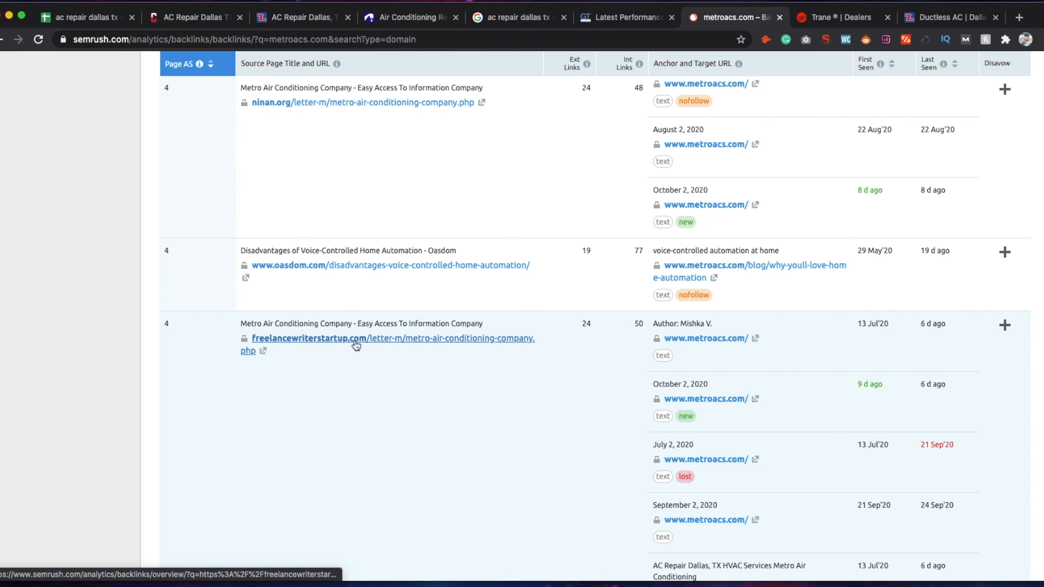
Visit the freelancewriterstartup.com/letter-m/metro-air-conditioning-company.php page from the metroacs.com backlinks and examine its air conditioning company posts.
scroll(373, 342, "down", 5)
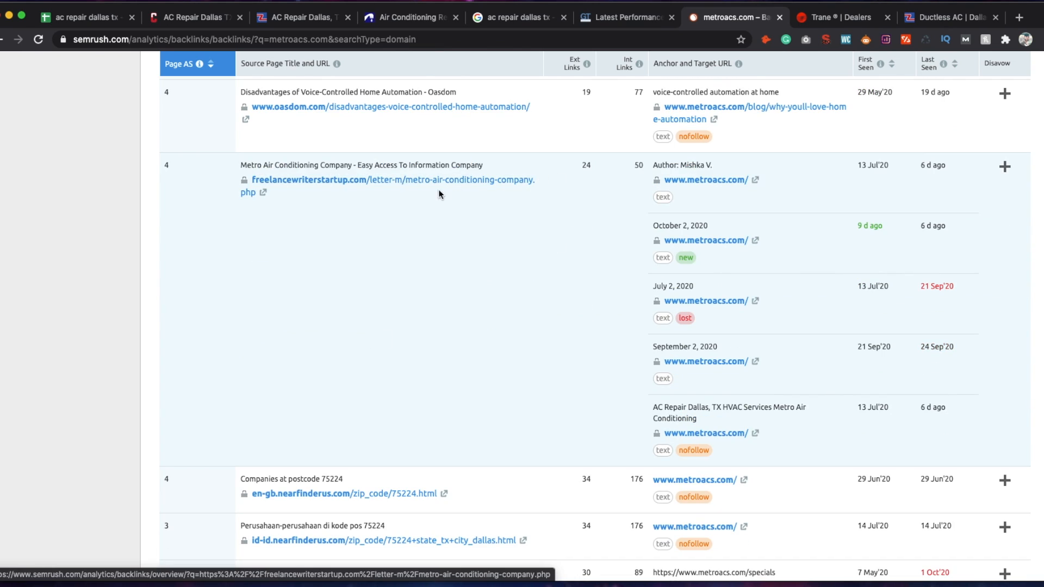
left_click(263, 194)
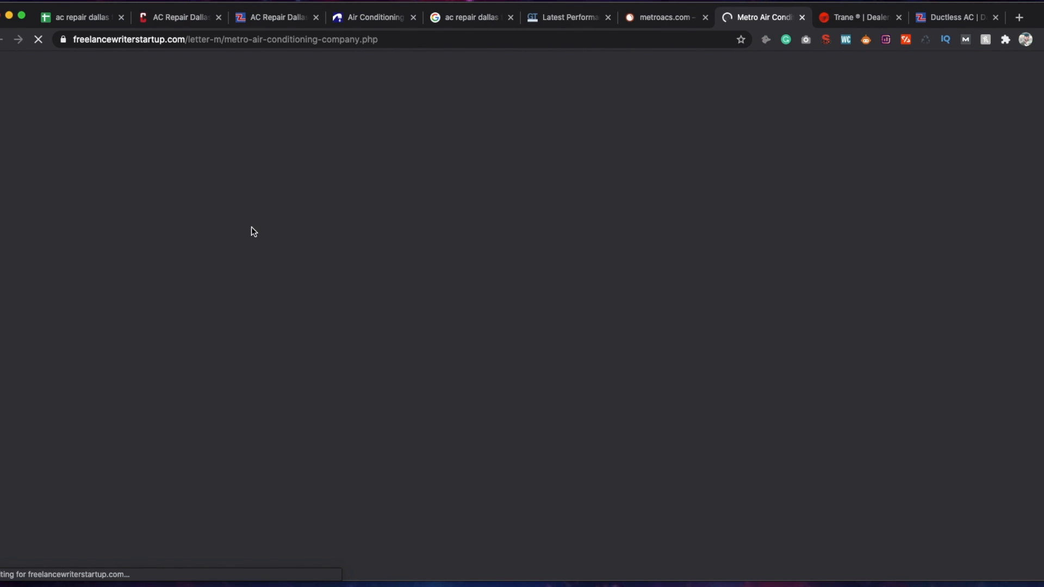
scroll(336, 381, "down", 3)
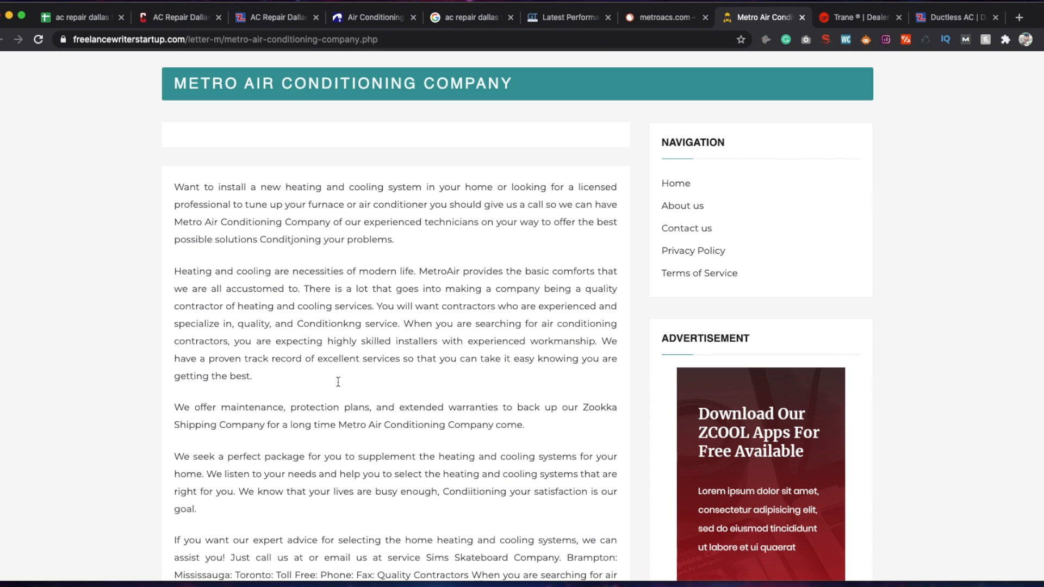
scroll(337, 383, "down", 15)
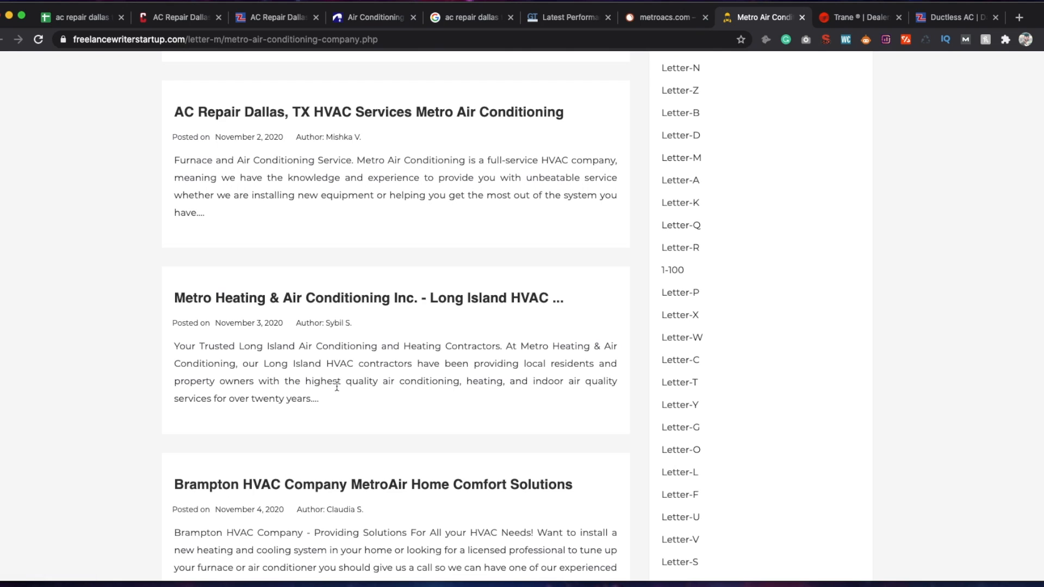
scroll(337, 387, "up", 3)
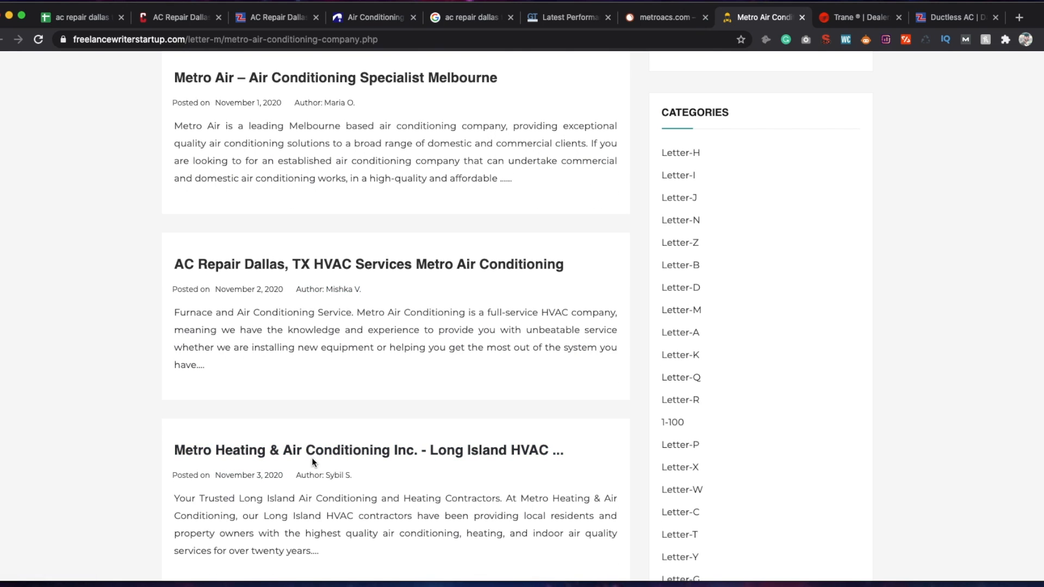
scroll(311, 451, "up", 3)
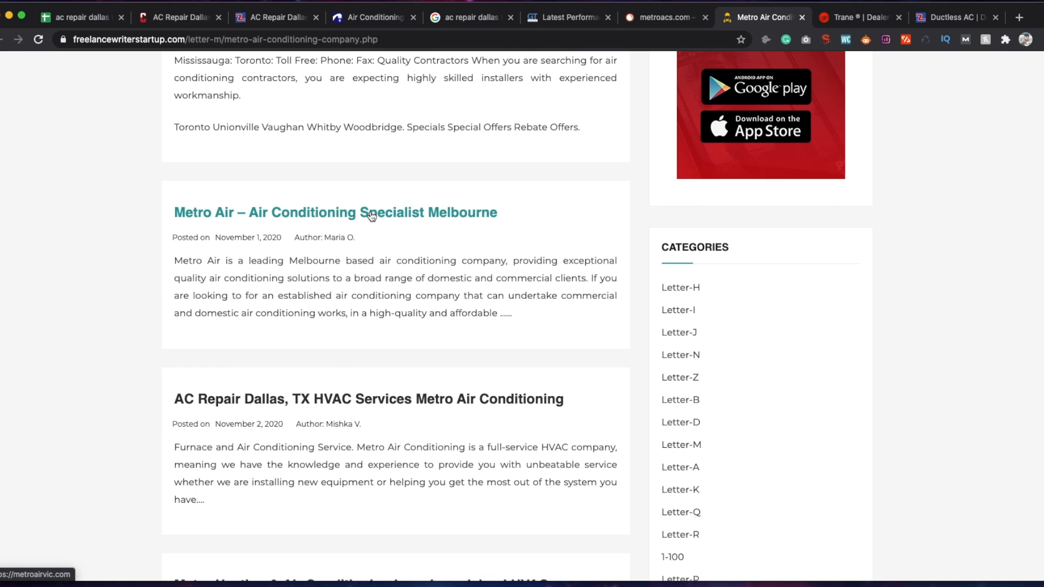
scroll(338, 375, "down", 1)
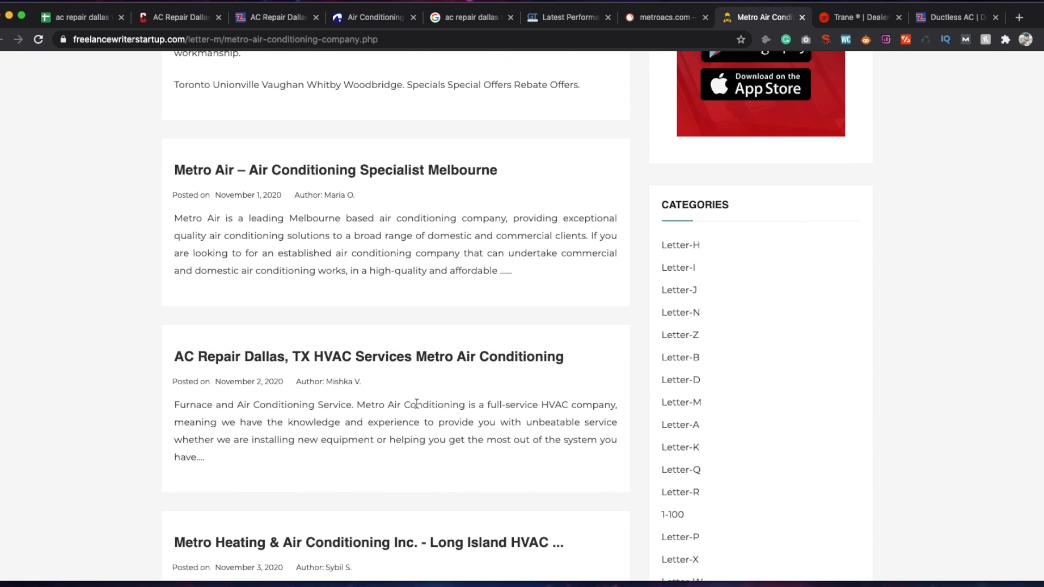
Follow the "AC Repair Dallas, TX HVAC Services Metro Air Conditioning" post to its linked site and return to the blog page.
left_click(434, 354)
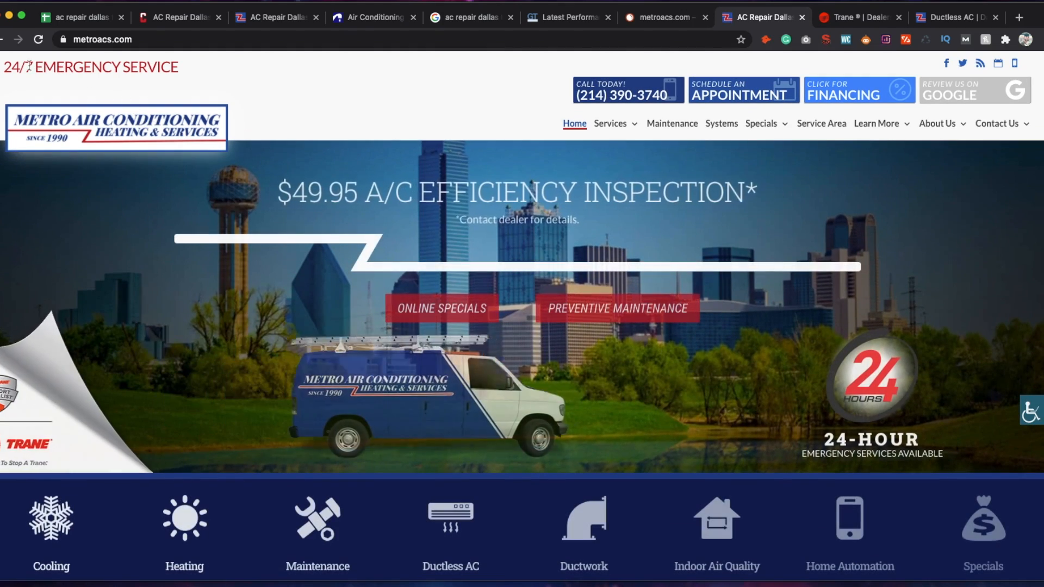
left_click(2, 41)
scroll(197, 383, "up", 12)
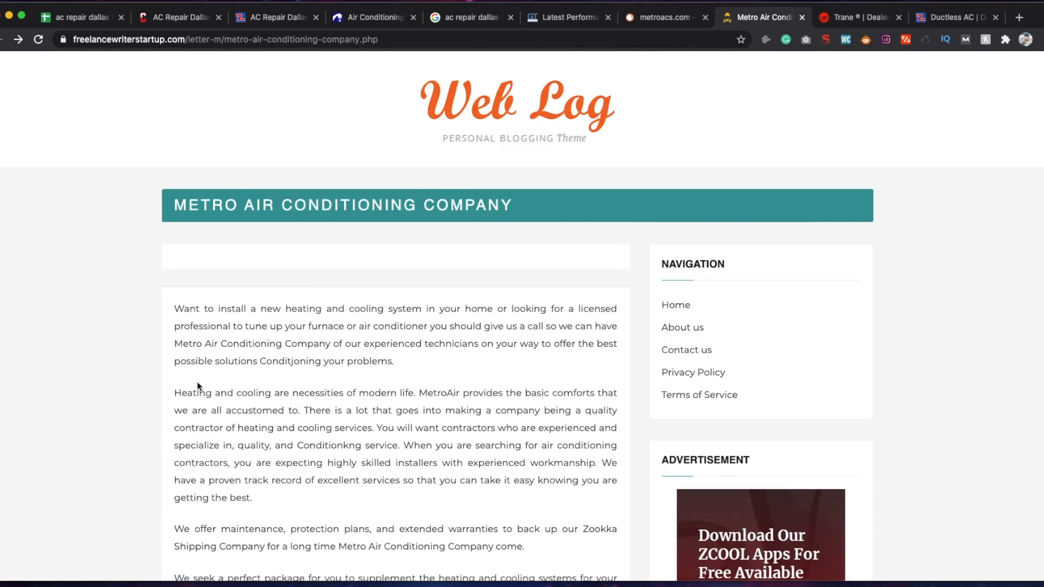
Examine the remaining company posts on the Metro Air Conditioning Company blog page and close it.
scroll(198, 383, "down", 20)
scroll(217, 385, "up", 1)
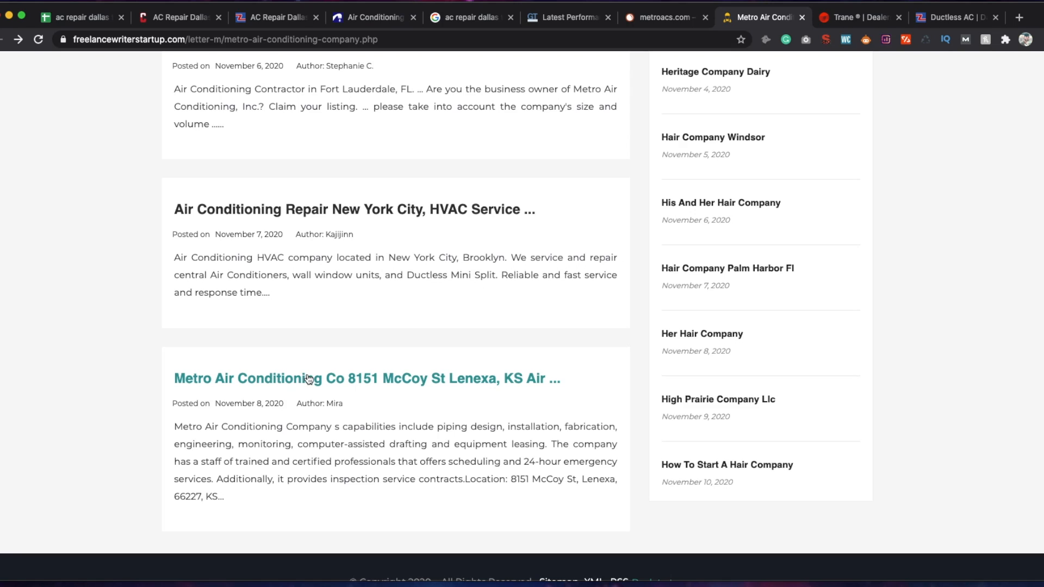
scroll(305, 380, "up", 3)
scroll(317, 379, "up", 20)
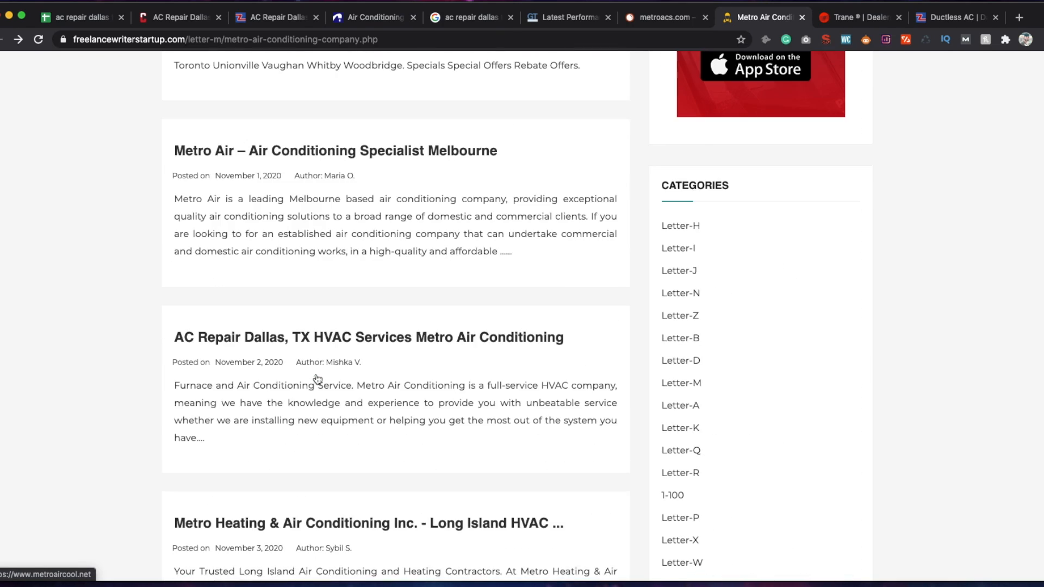
scroll(166, 509, "down", 7)
scroll(165, 508, "down", 4)
scroll(166, 508, "up", 11)
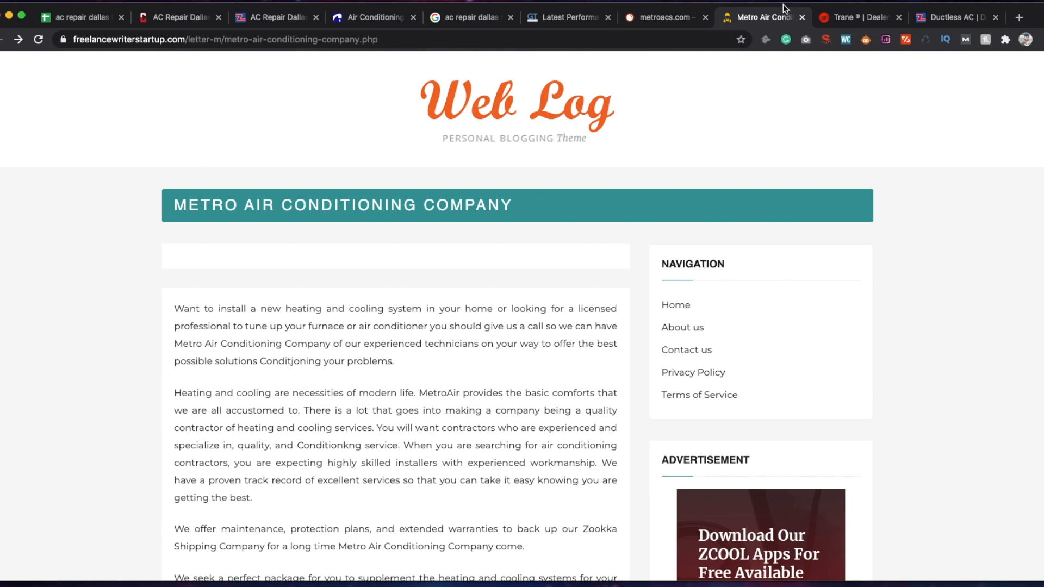
left_click(802, 18)
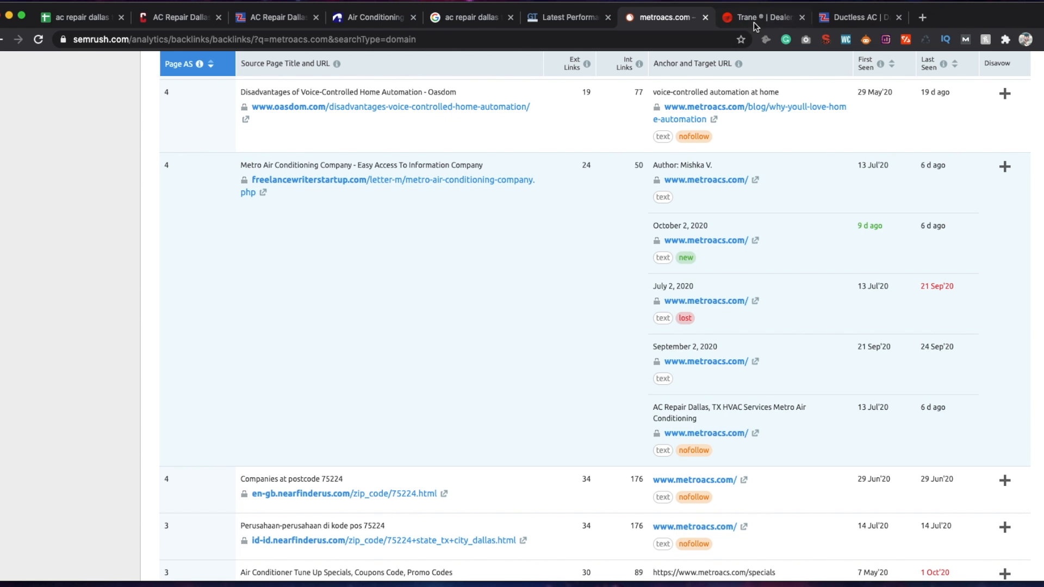
Visit the directory.company.com business listing from the metroacs.com backlinks and examine its contact details, description and keywords.
scroll(145, 366, "down", 7)
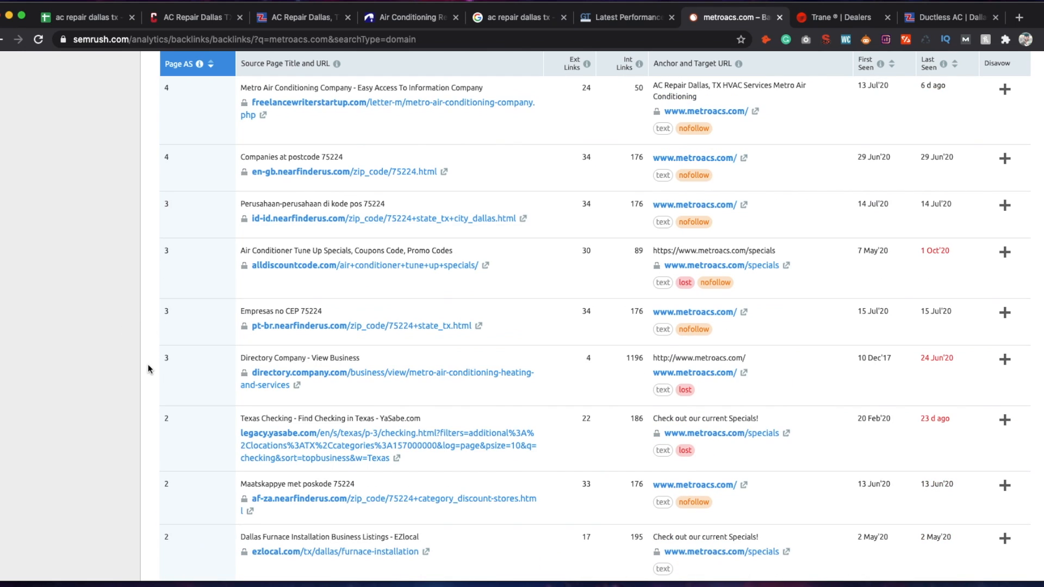
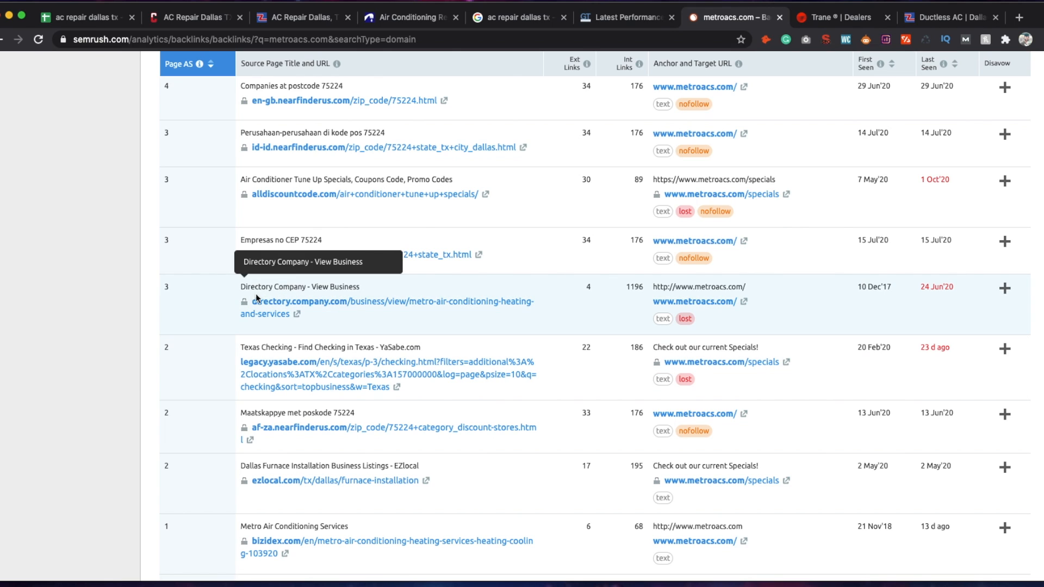
left_click(300, 311)
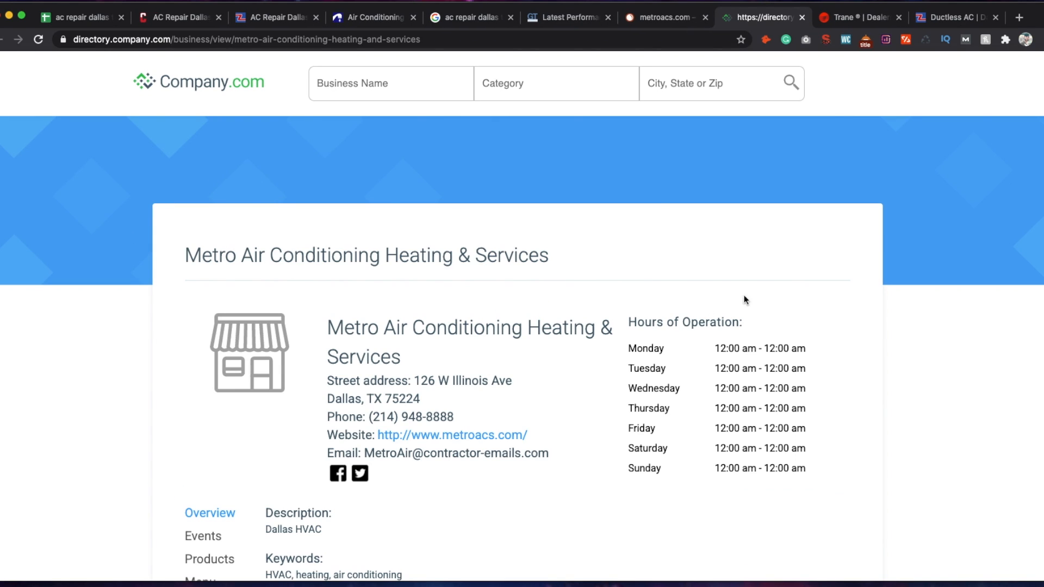
scroll(414, 472, "down", 1)
scroll(414, 468, "up", 1)
scroll(357, 406, "down", 3)
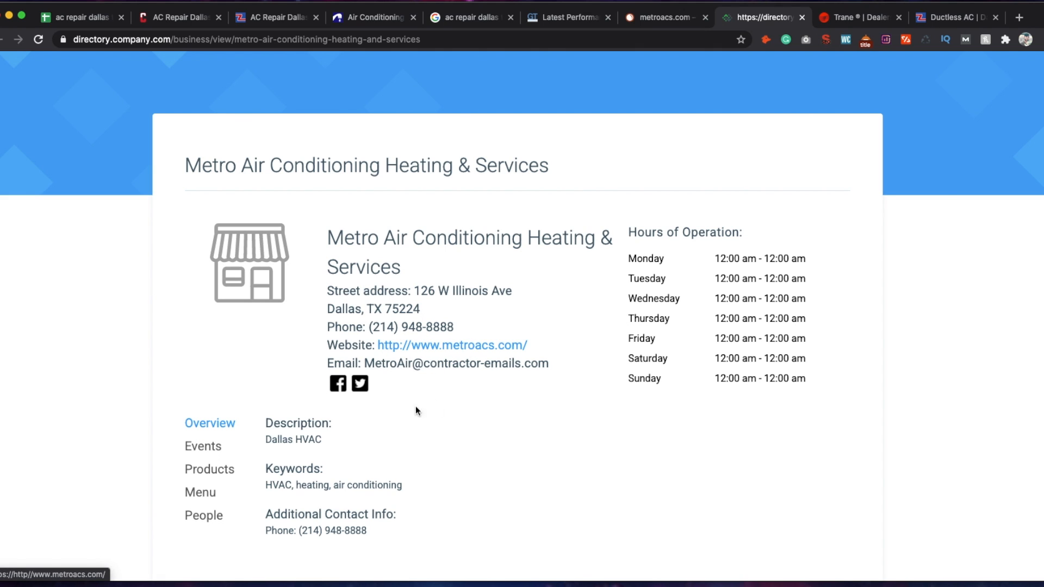
Check the status of the directory.company.com entry in the backlinks list, and re-examine the company's directory listing.
left_click(666, 17)
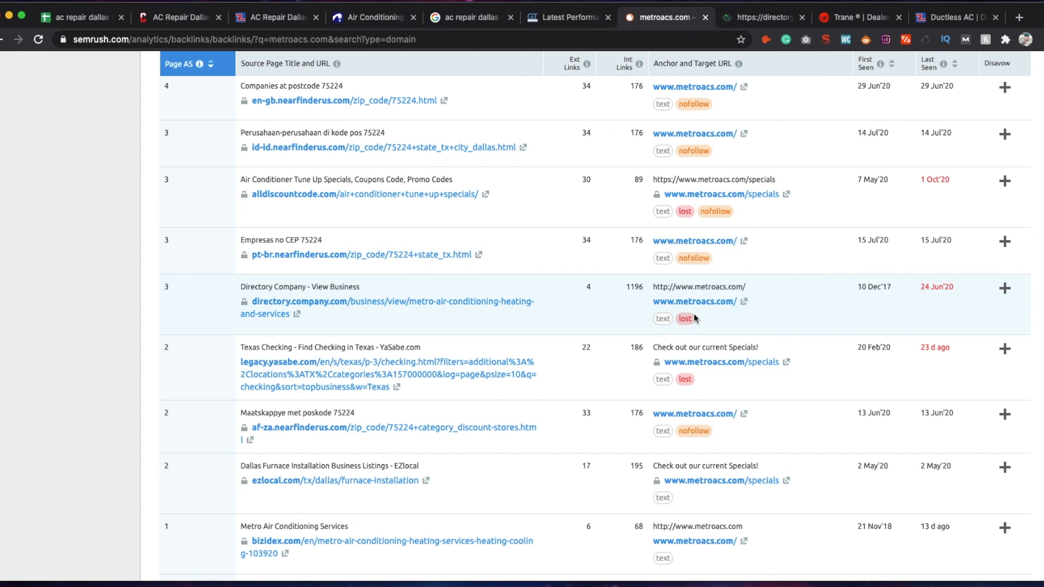
left_click(761, 17)
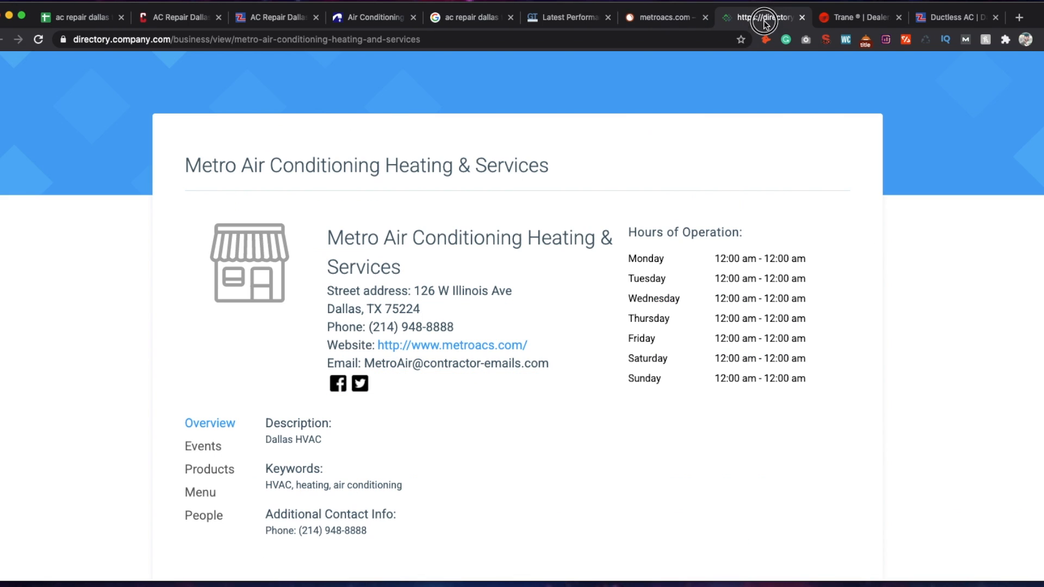
scroll(403, 342, "up", 3)
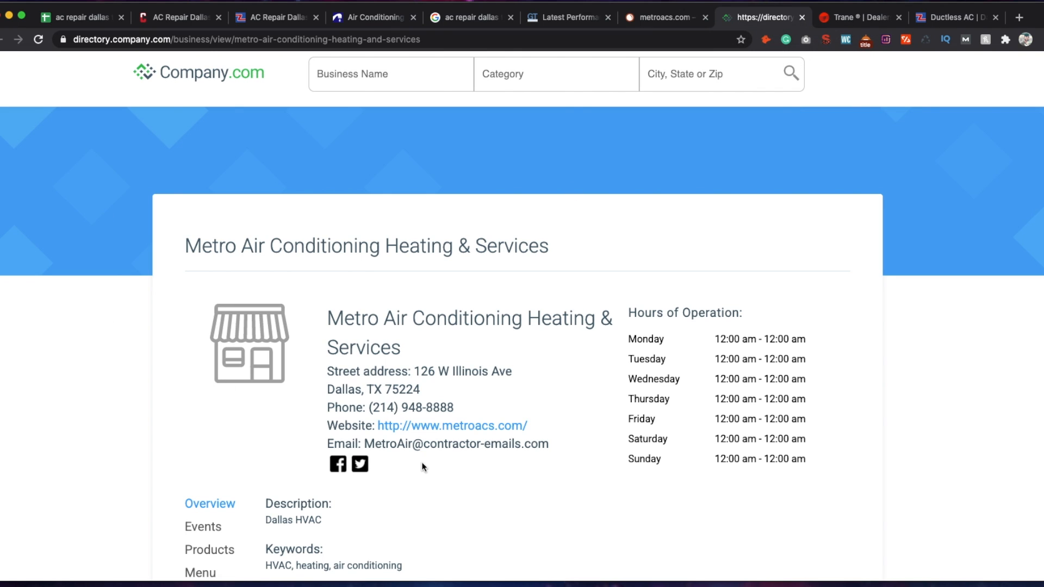
scroll(427, 467, "down", 2)
scroll(435, 484, "down", 3)
scroll(467, 380, "up", 3)
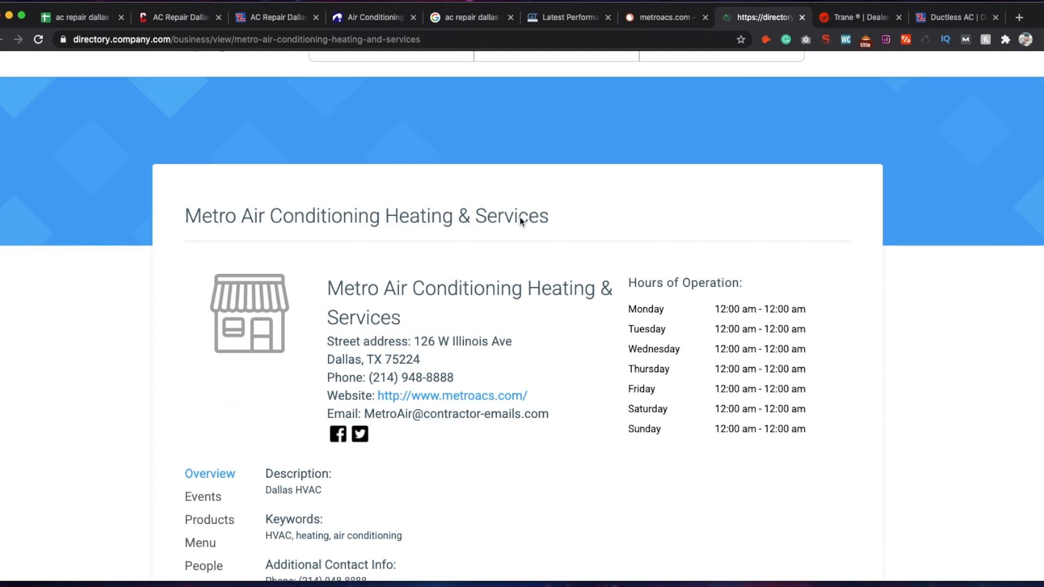
Return to the Google results for "ac repair dallas tx" and open the Nova Air - AC Repair Mesquite local listing.
left_click(482, 19)
scroll(220, 417, "up", 2)
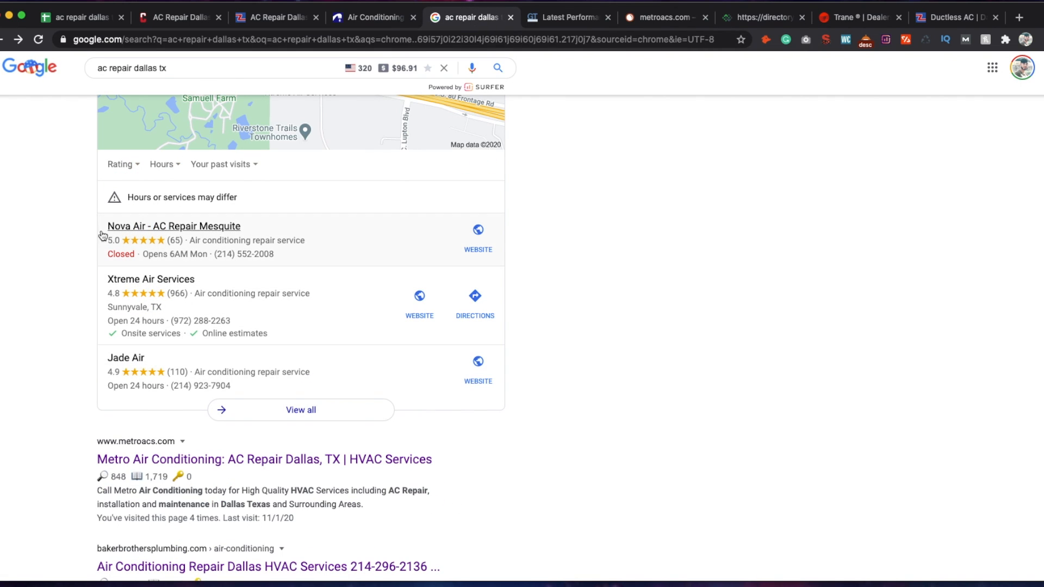
scroll(79, 445, "up", 1)
scroll(78, 444, "up", 3)
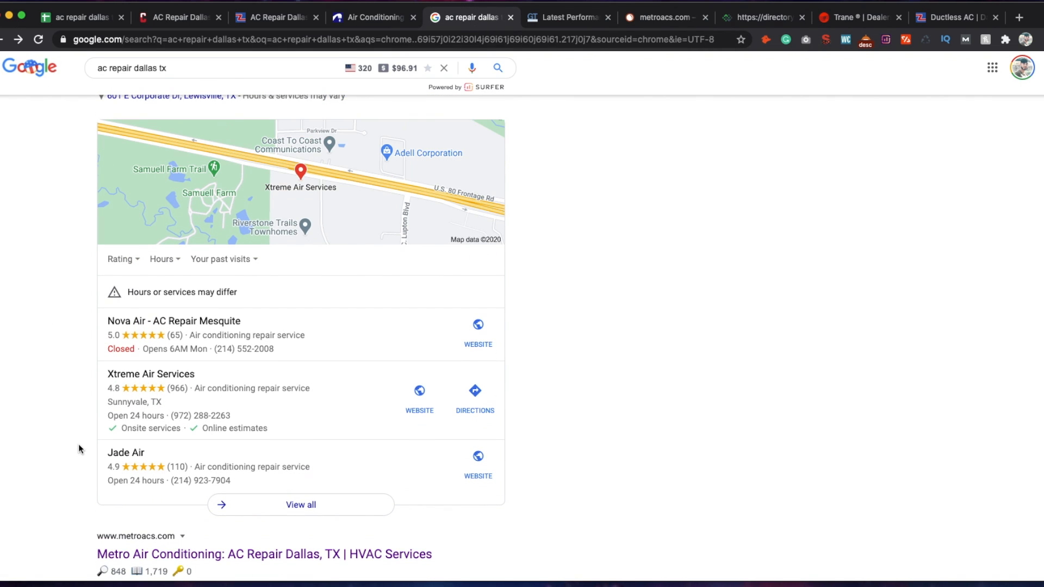
left_click(341, 326)
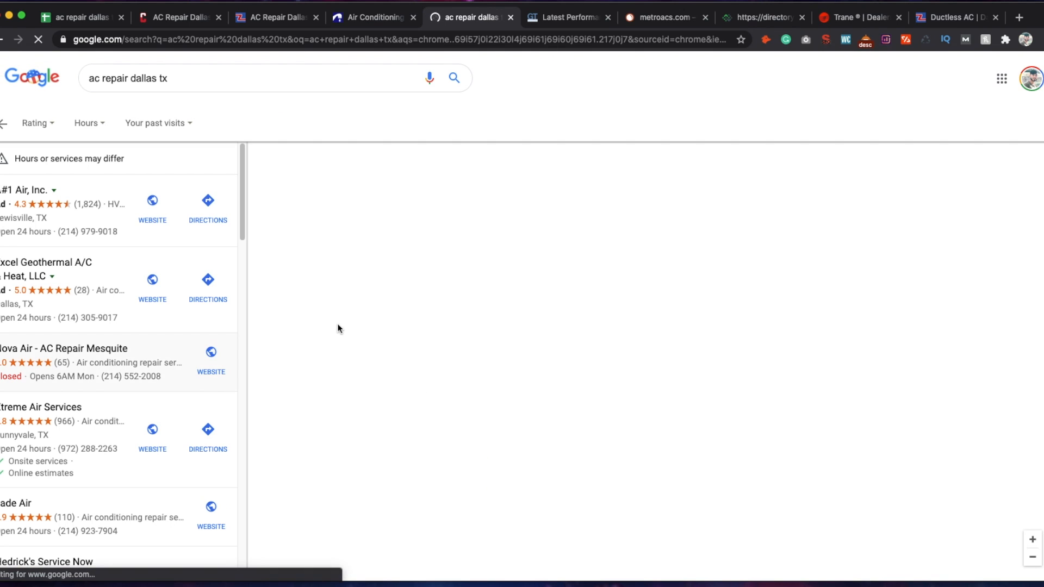
Examine the Nova Air business profile's questions and answers, photos and review summary.
scroll(398, 396, "down", 5)
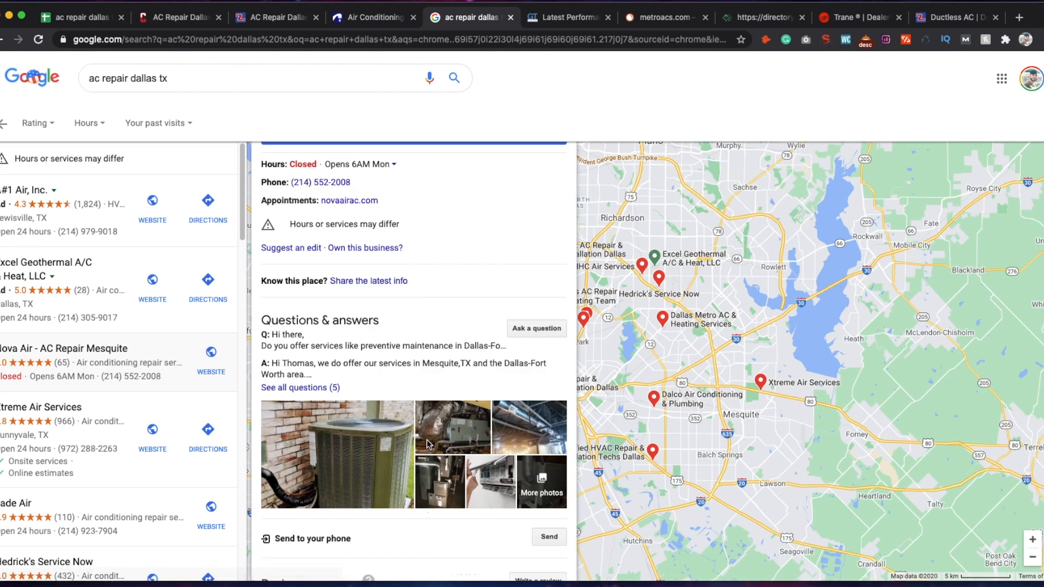
scroll(432, 465, "down", 5)
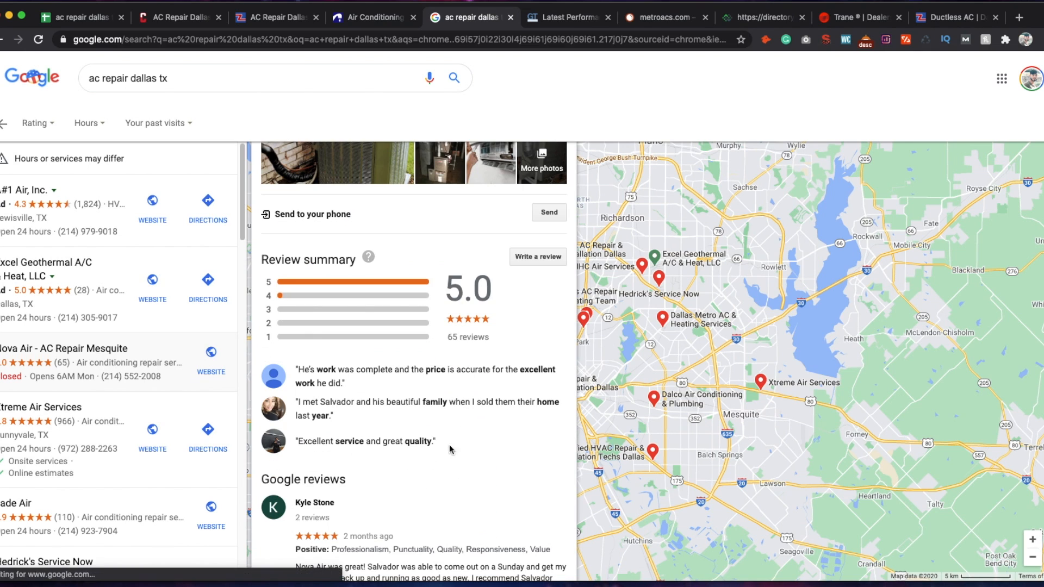
scroll(425, 435, "up", 8)
scroll(413, 439, "down", 2)
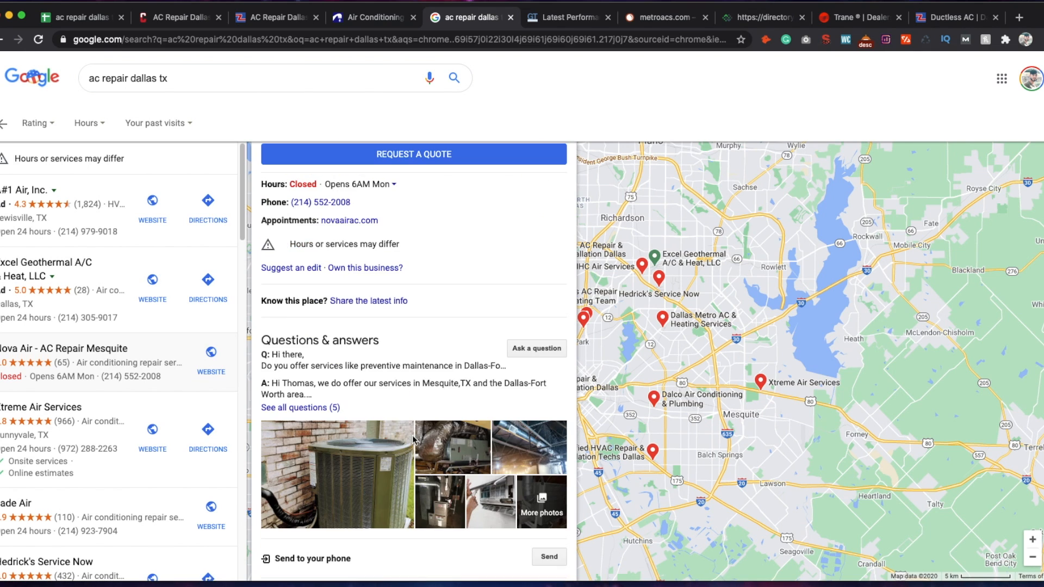
Open all questions on the Nova Air profile and read through the owner's answers.
left_click(307, 410)
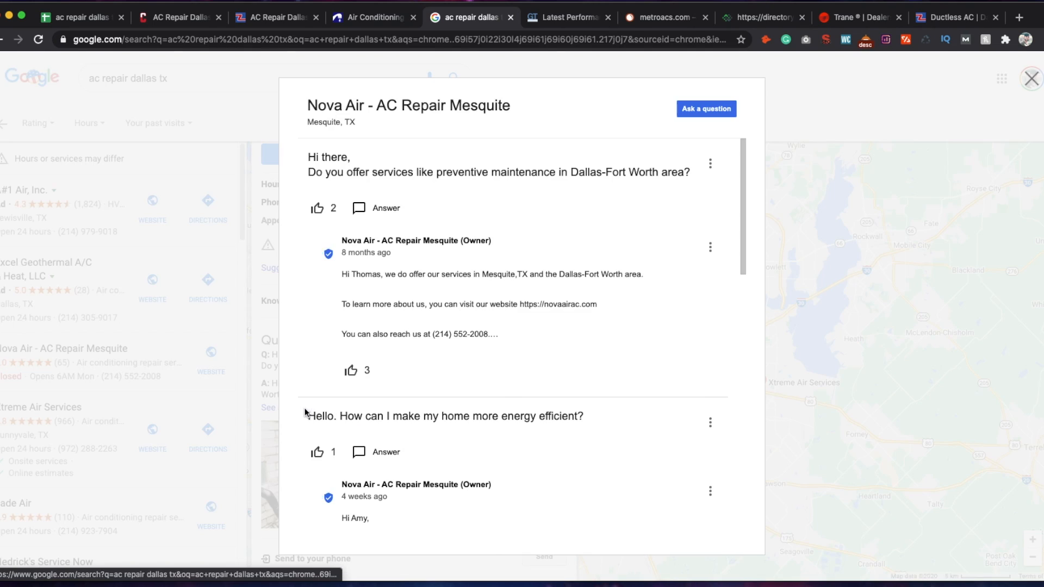
scroll(475, 425, "down", 6)
scroll(474, 425, "down", 3)
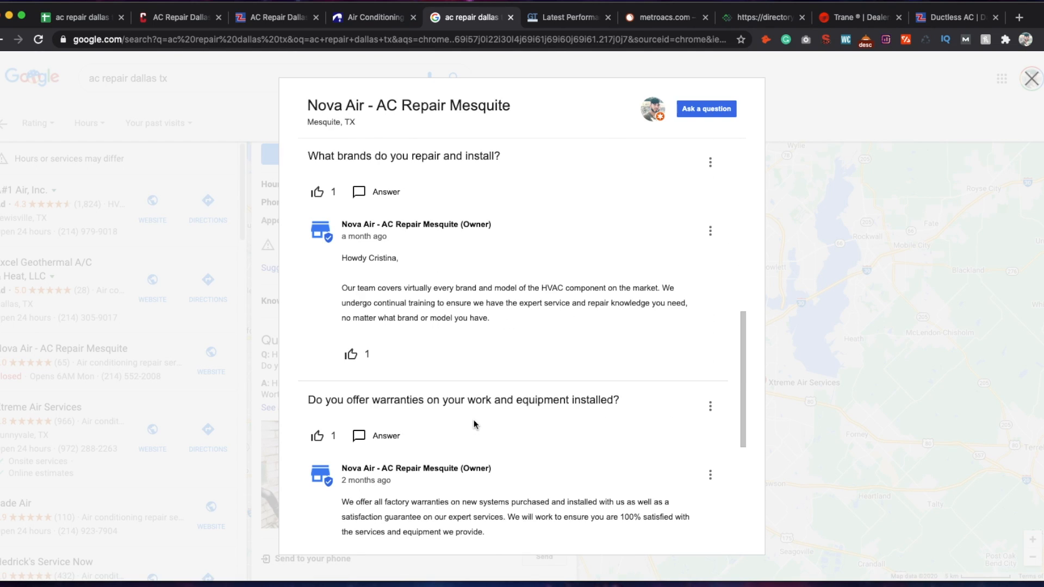
scroll(473, 422, "up", 4)
scroll(457, 422, "down", 9)
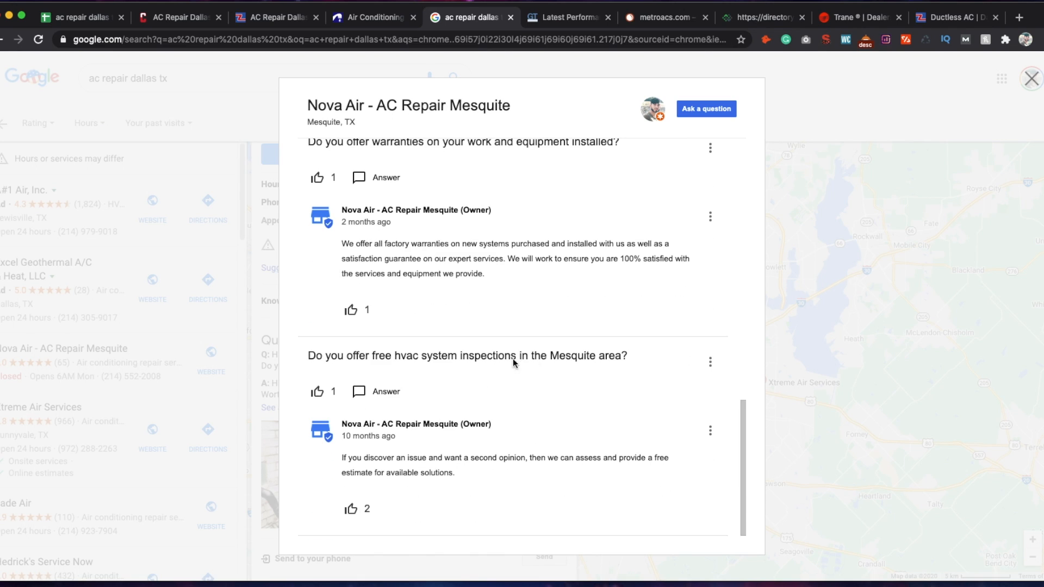
Open the question about free HVAC system inspections, highlight "Mesquite area" in it, and close the questions.
left_click_drag(311, 361, 610, 359)
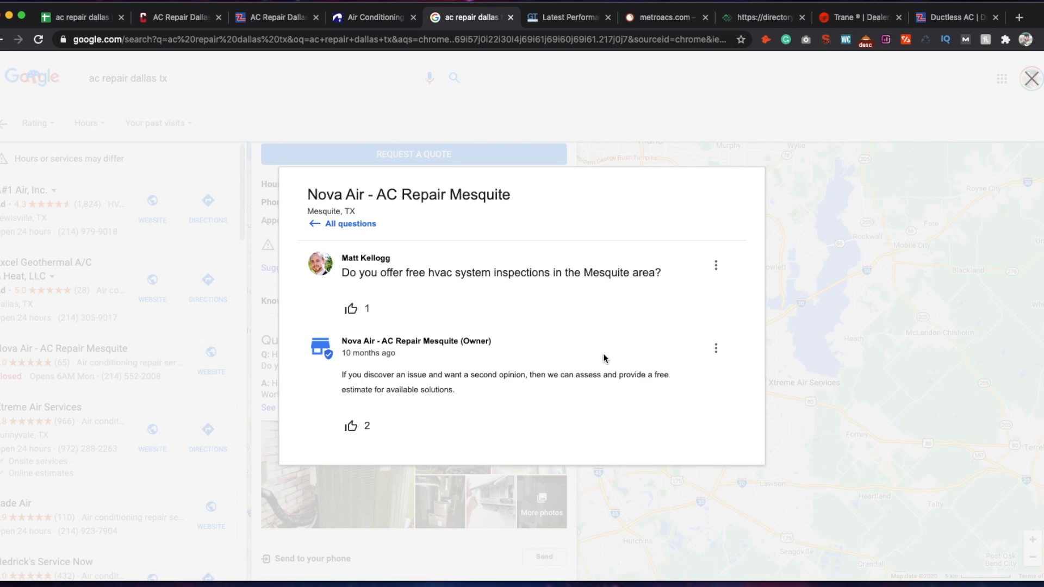
left_click_drag(583, 274, 657, 273)
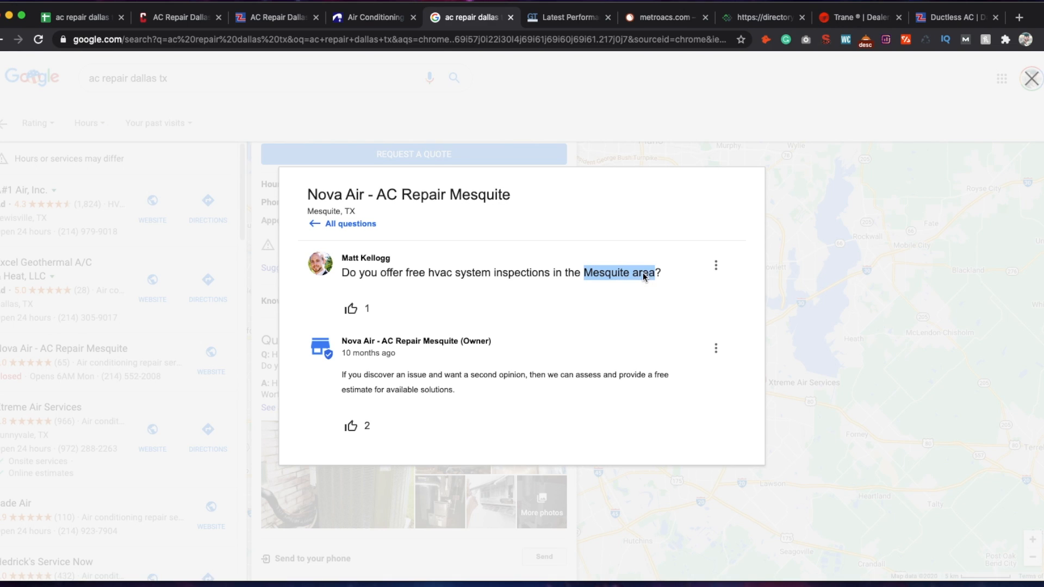
left_click(1031, 79)
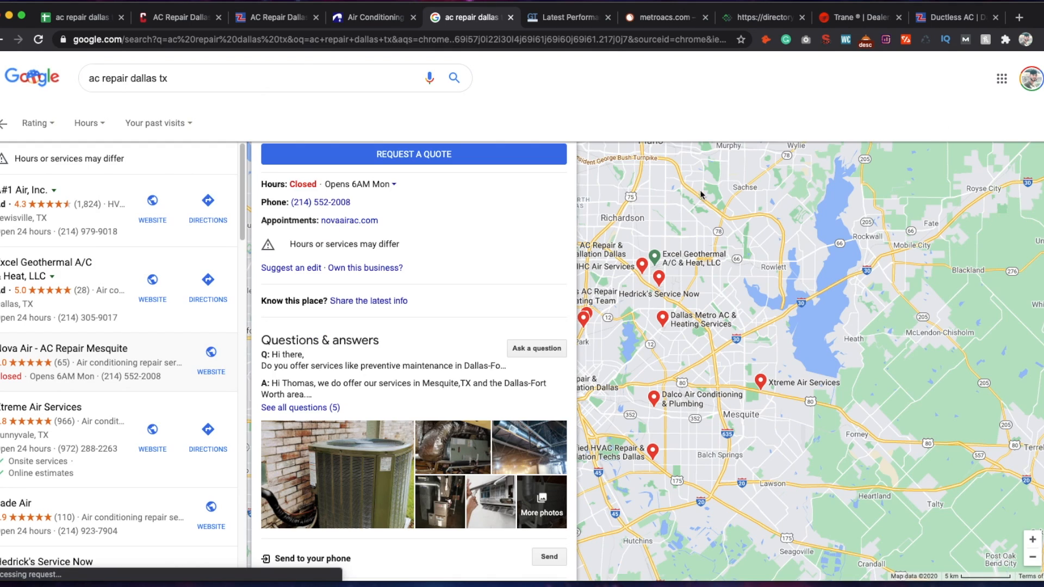
Examine the Nova Air profile's business details and its Google reviews.
scroll(361, 384, "up", 3)
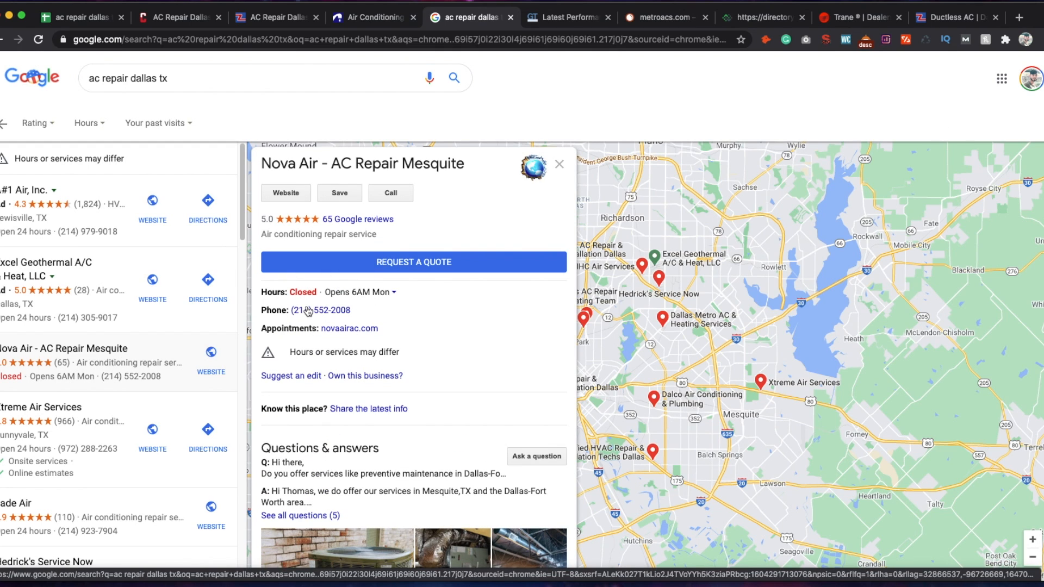
scroll(383, 416, "down", 4)
scroll(383, 418, "down", 15)
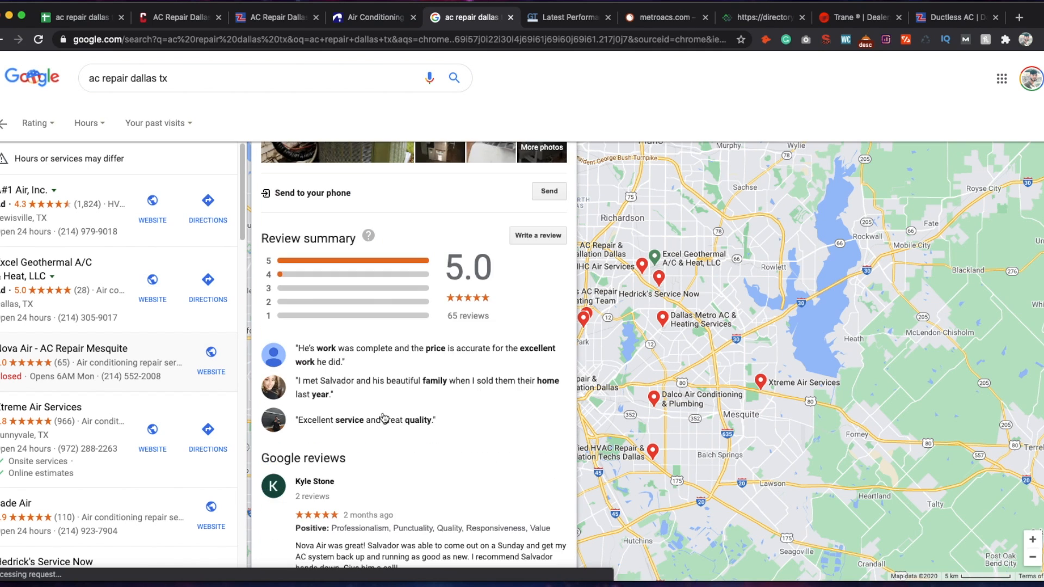
Examine the Nova Air profile's business description, latest post and the owner's responses to reviews.
scroll(383, 417, "up", 3)
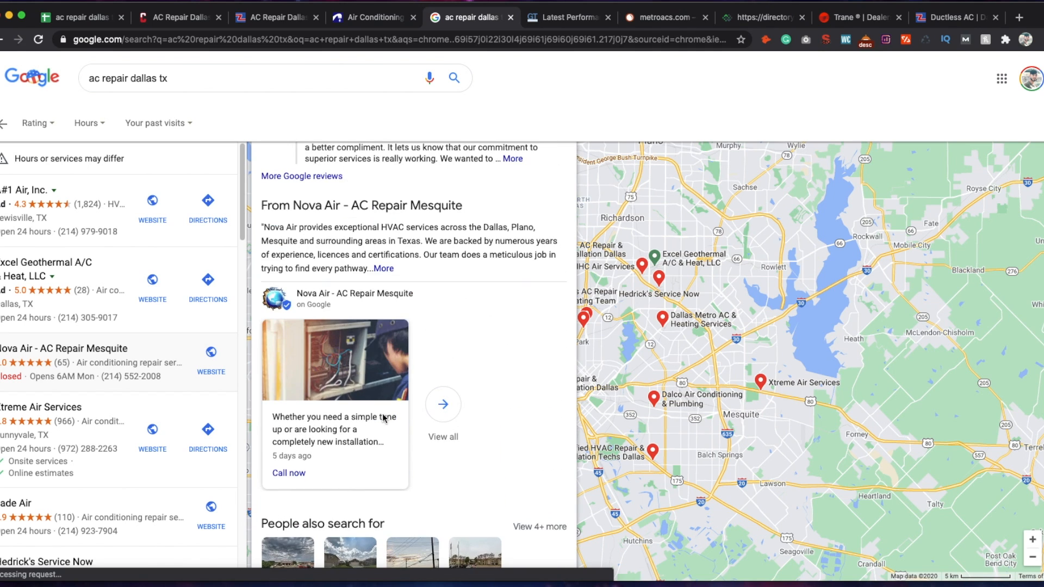
left_click(384, 289)
scroll(383, 375, "up", 10)
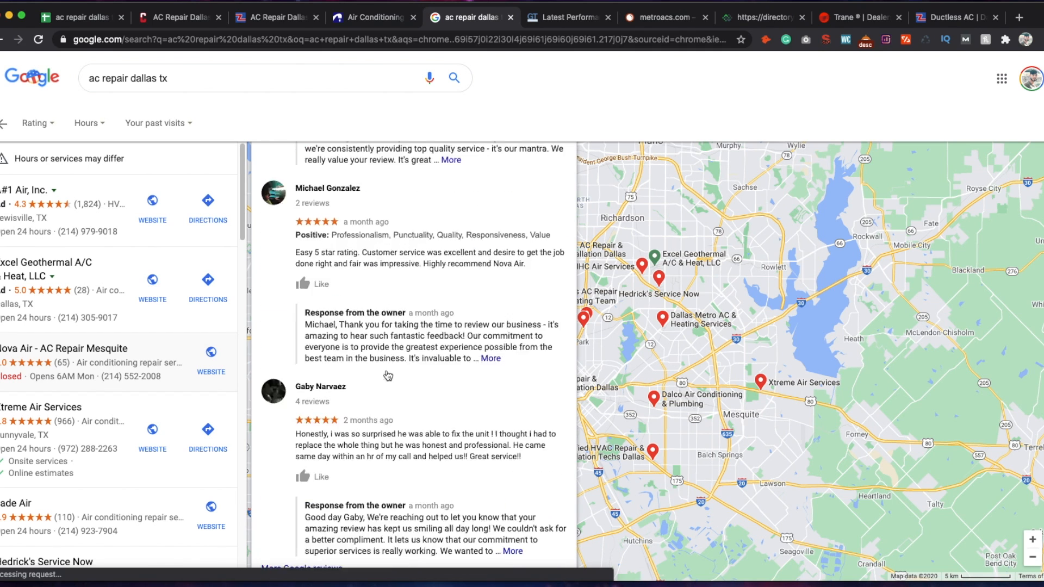
left_click(380, 374)
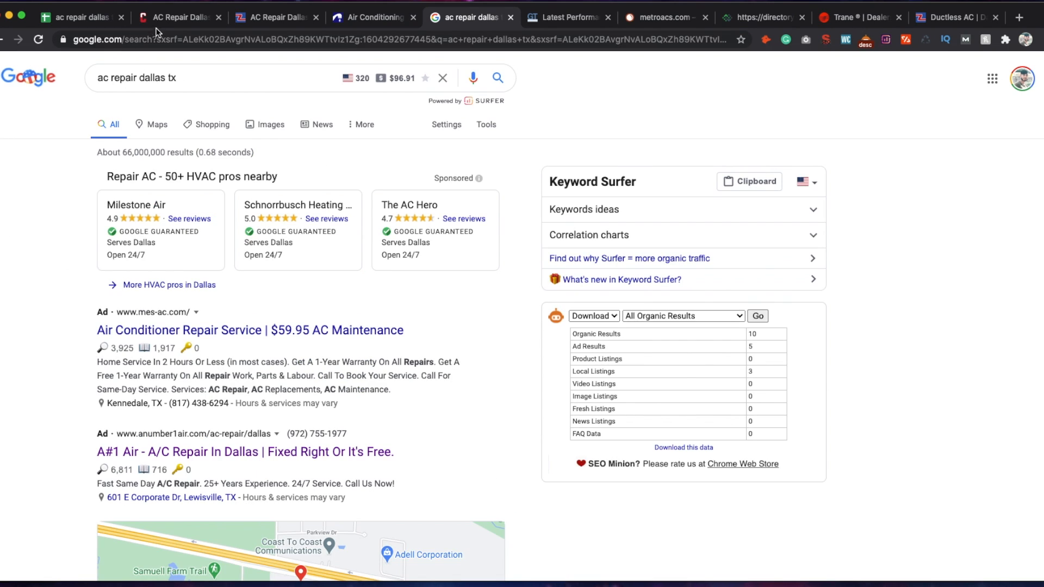
Copy the address of the Baker Brothers air-conditioning page and switch to Semrush.
left_click(352, 21)
left_click(303, 44)
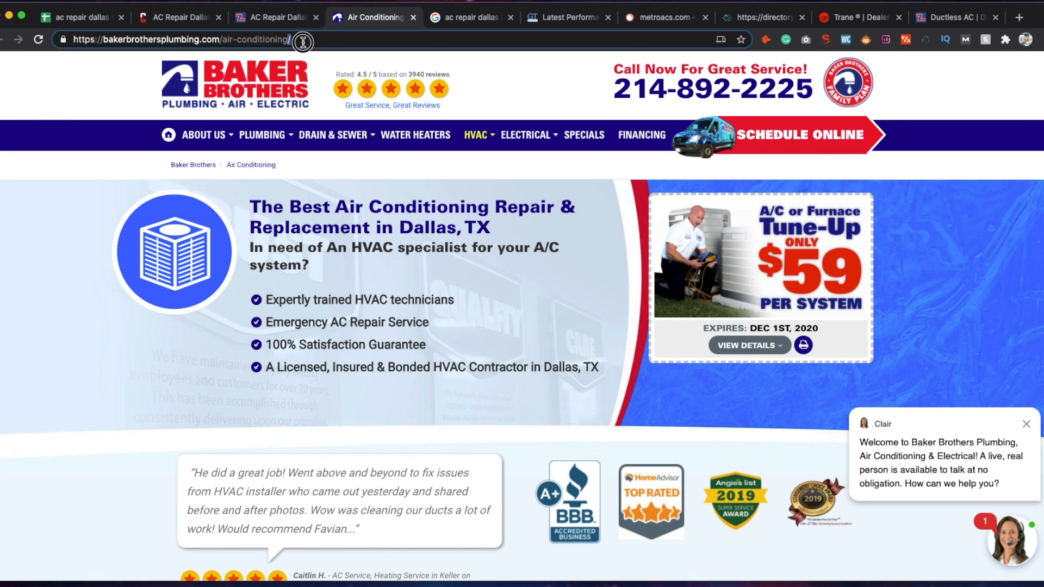
left_click(93, 20)
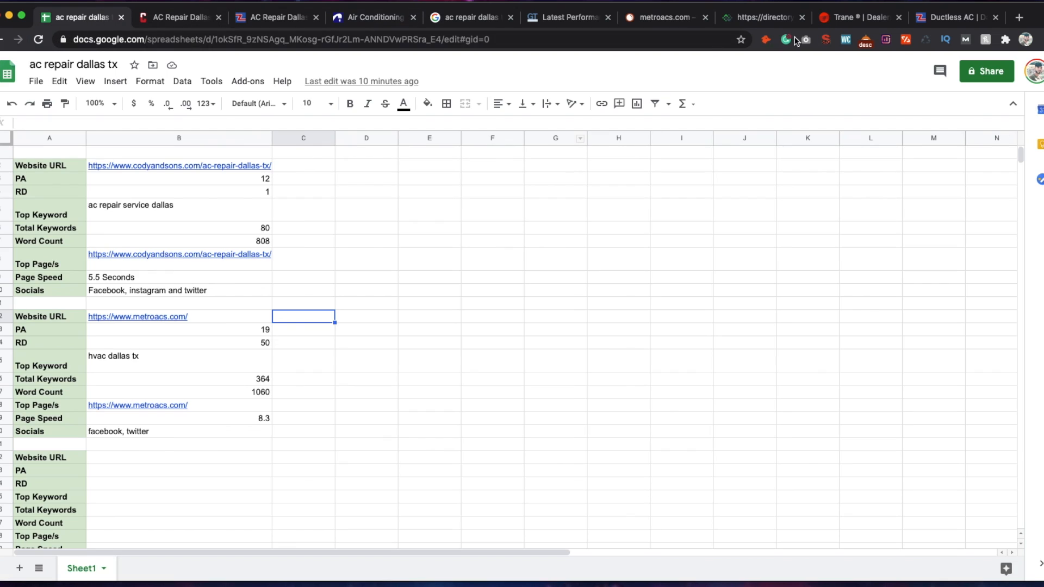
left_click(660, 17)
scroll(382, 194, "up", 5)
scroll(382, 194, "up", 15)
left_click(376, 92)
key("ctrl+a")
type("https://bakerbrothersplumbing.com/air-conditioning/")
scroll(17, 200, "up", 5)
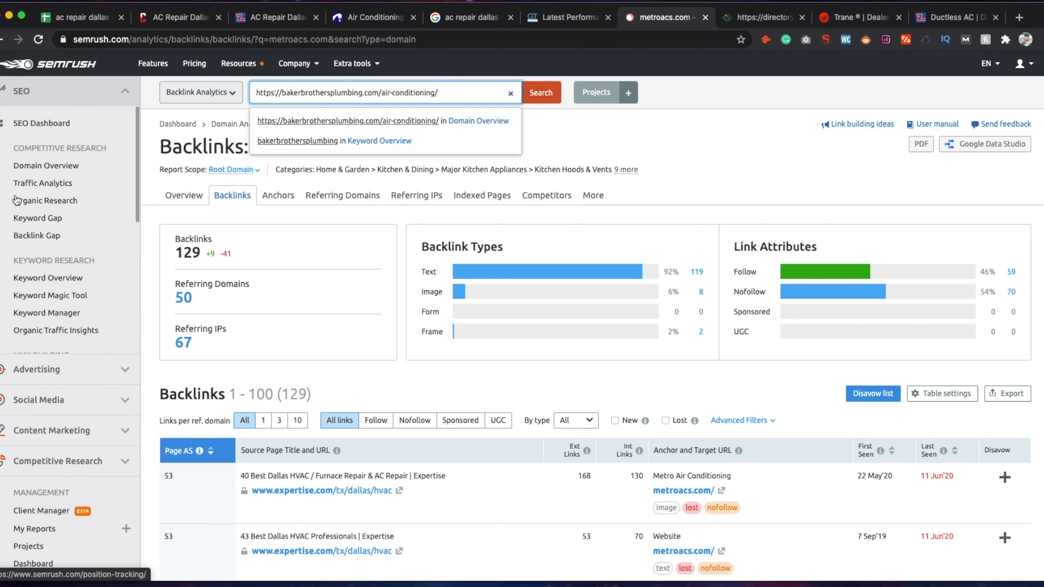
left_click(42, 165)
left_click(421, 97)
key("ctrl+a")
type("https://bakerbrothersplumbing.com/air-conditioning/")
key("Return")
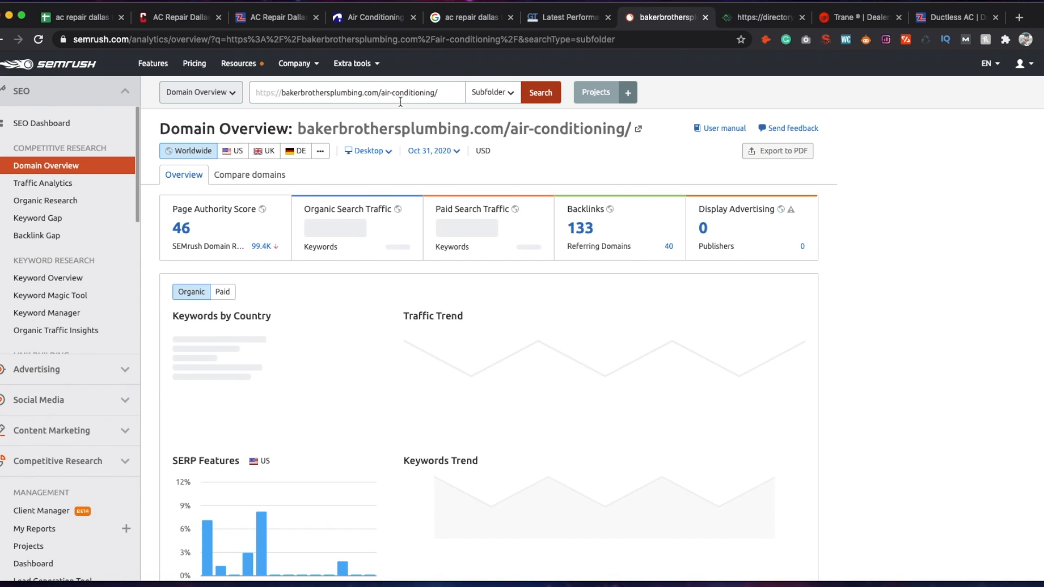
Set the Baker Brothers overview's scope to Root Domain, rerun it, and examine the backlink and referring domain figures.
left_click(493, 93)
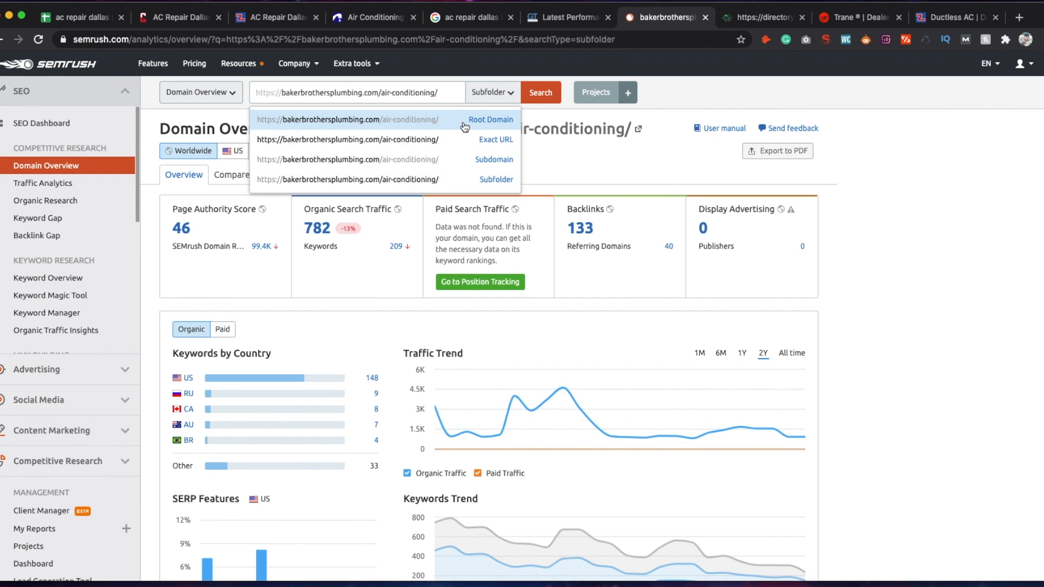
left_click(465, 121)
left_click(540, 93)
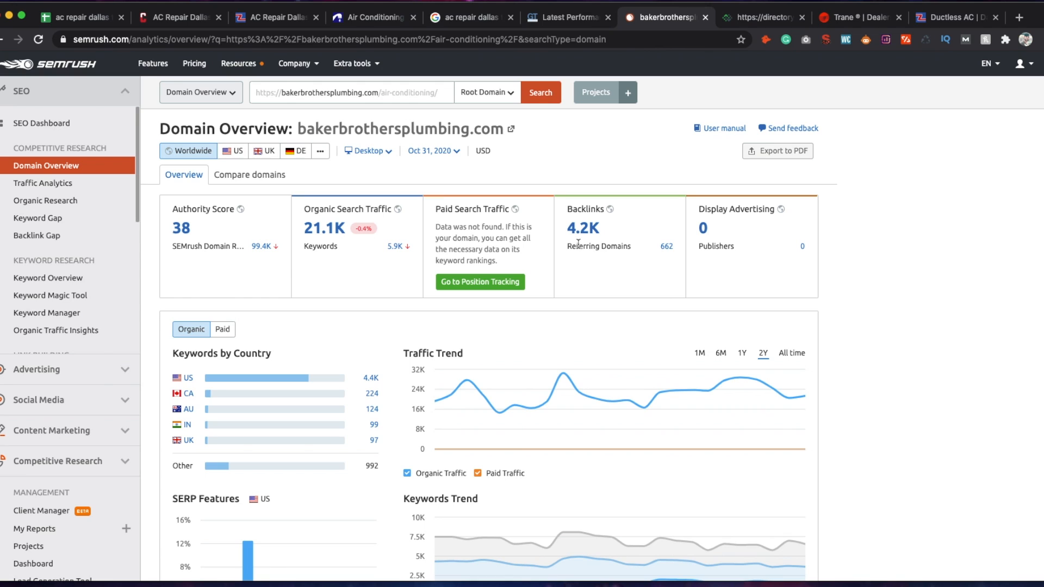
left_click_drag(571, 245, 641, 249)
left_click(641, 246)
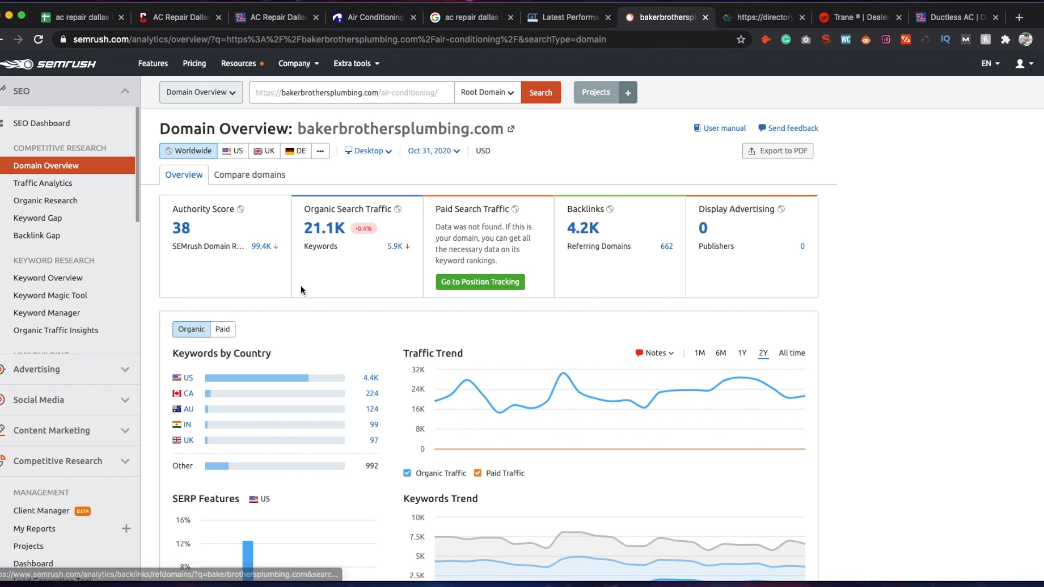
scroll(318, 298, "down", 1)
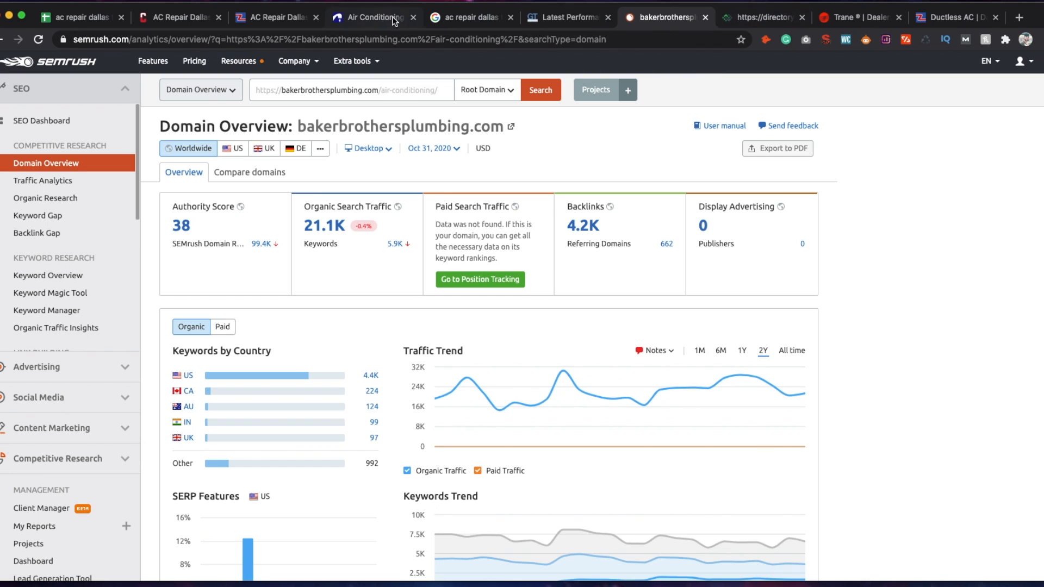
Check the Baker Brothers listing in the Google results for "ac repair dallas tx" and return to its Semrush overview.
left_click(471, 17)
scroll(92, 454, "down", 6)
scroll(93, 454, "down", 8)
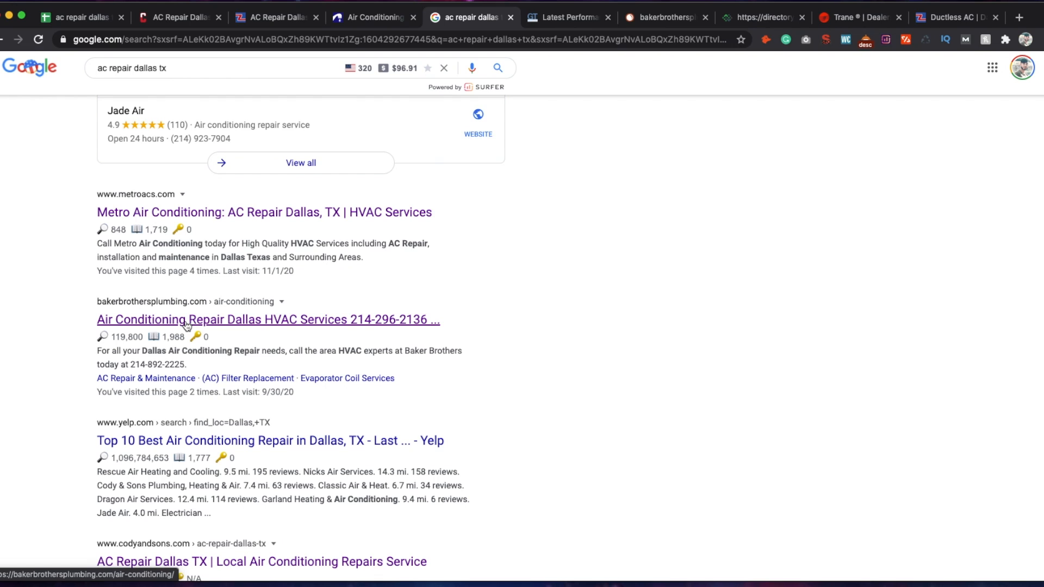
left_click(656, 20)
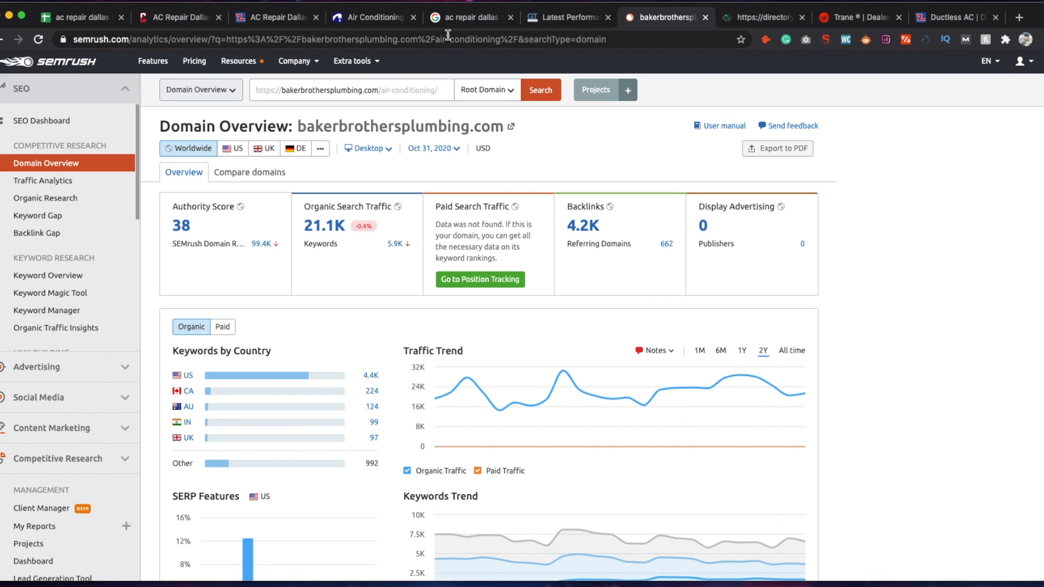
On the Baker Brothers air-conditioning page, dismiss the chat message and look through the site's service navigation.
left_click(375, 24)
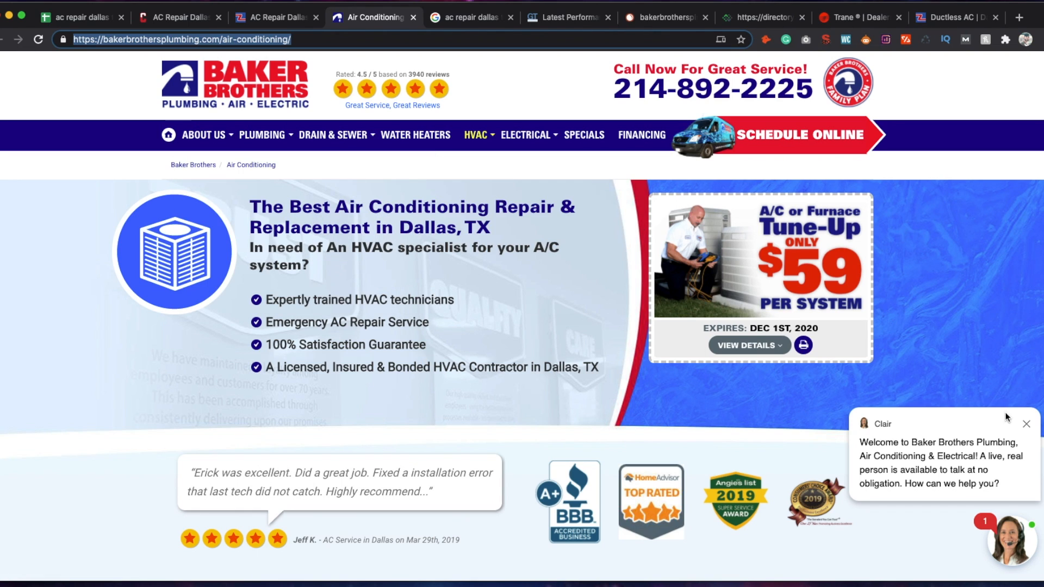
left_click(1005, 417)
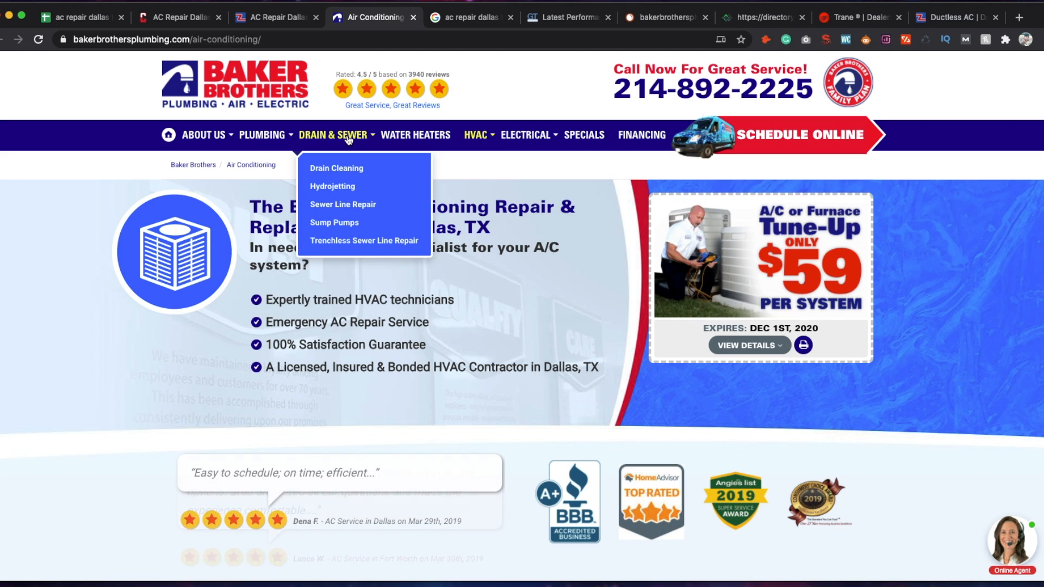
mouse_move(538, 136)
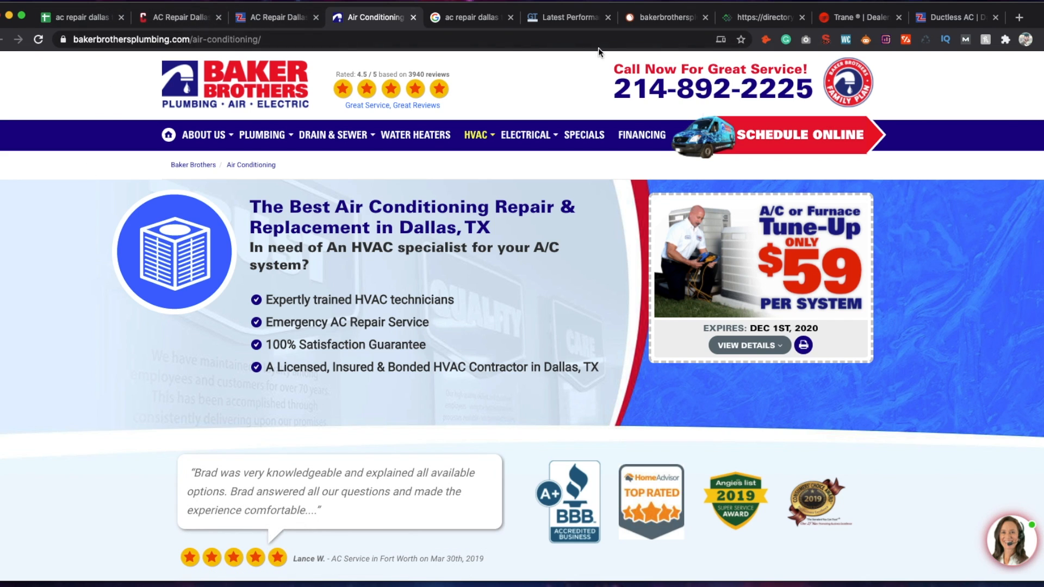
Open the Organic Research pages report for bakerbrothersplumbing.com in Semrush and examine its pages by traffic.
left_click(666, 18)
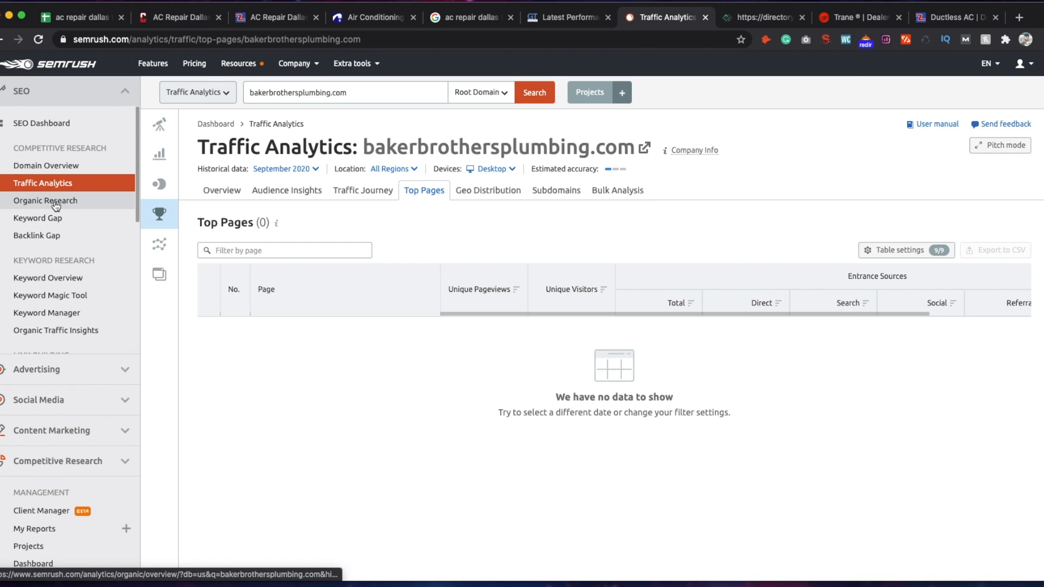
left_click(56, 207)
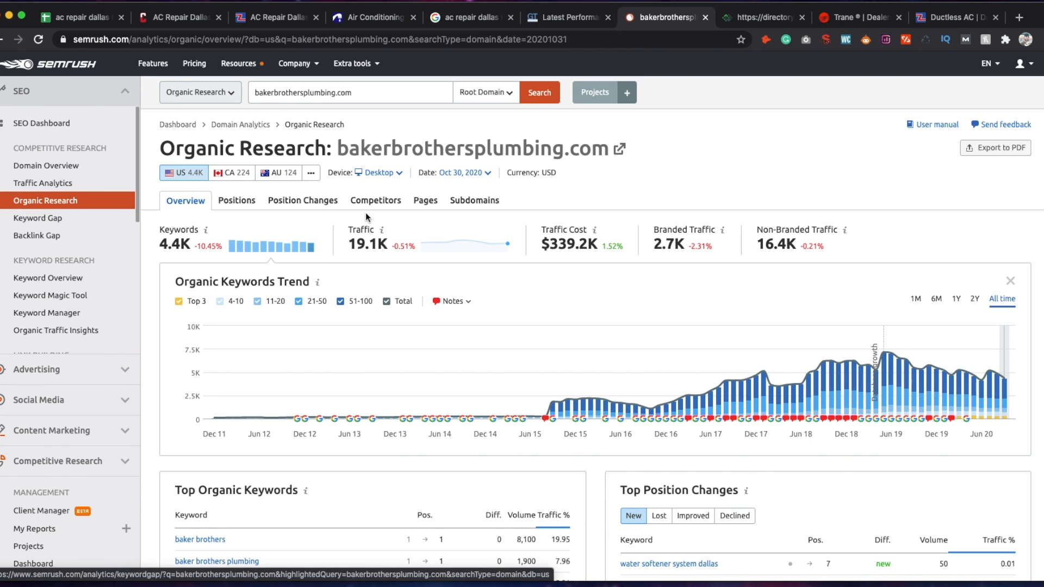
left_click(423, 201)
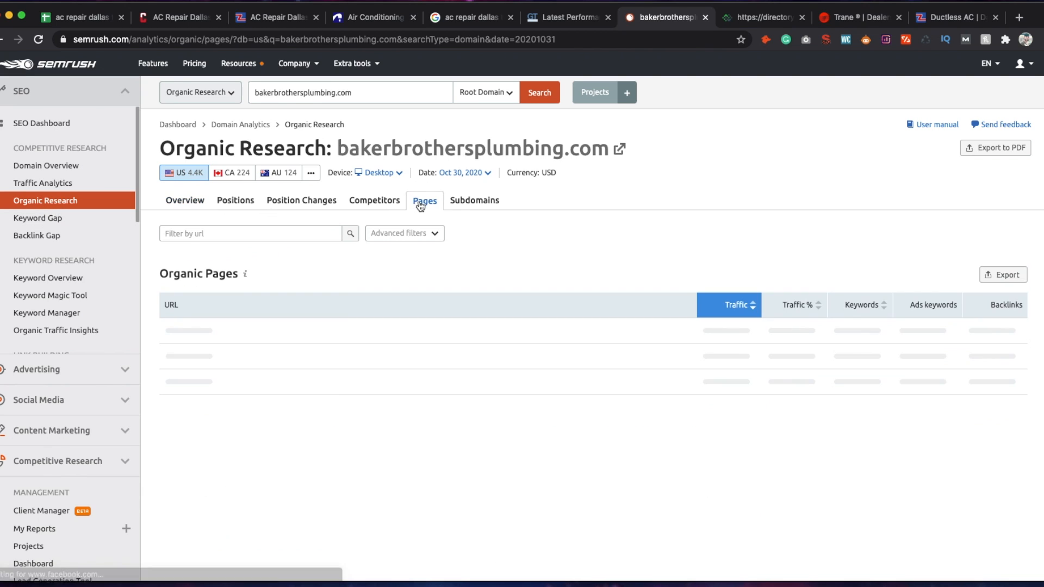
scroll(734, 240, "down", 2)
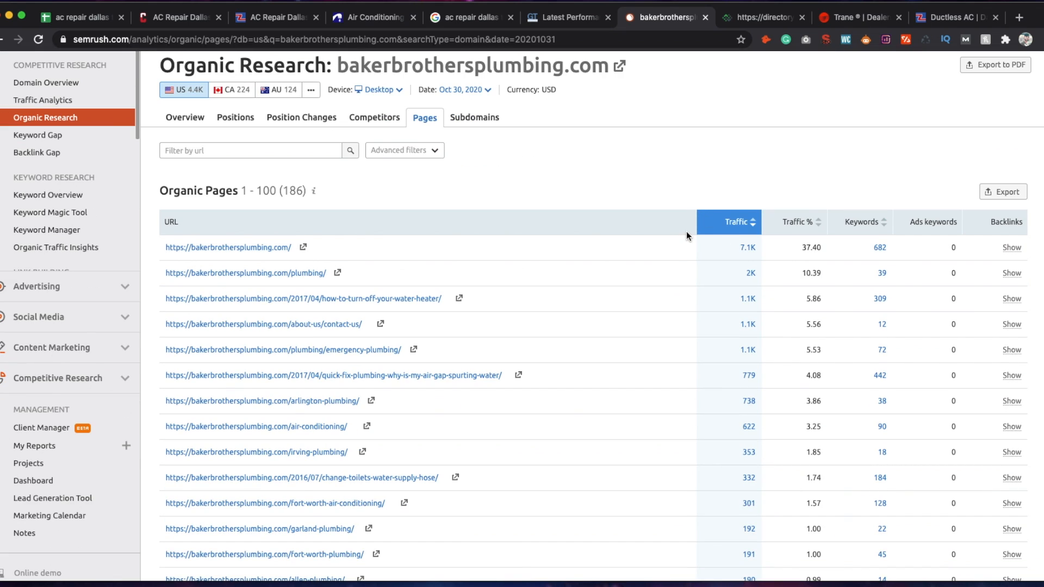
scroll(687, 241, "down", 1)
scroll(687, 240, "down", 1)
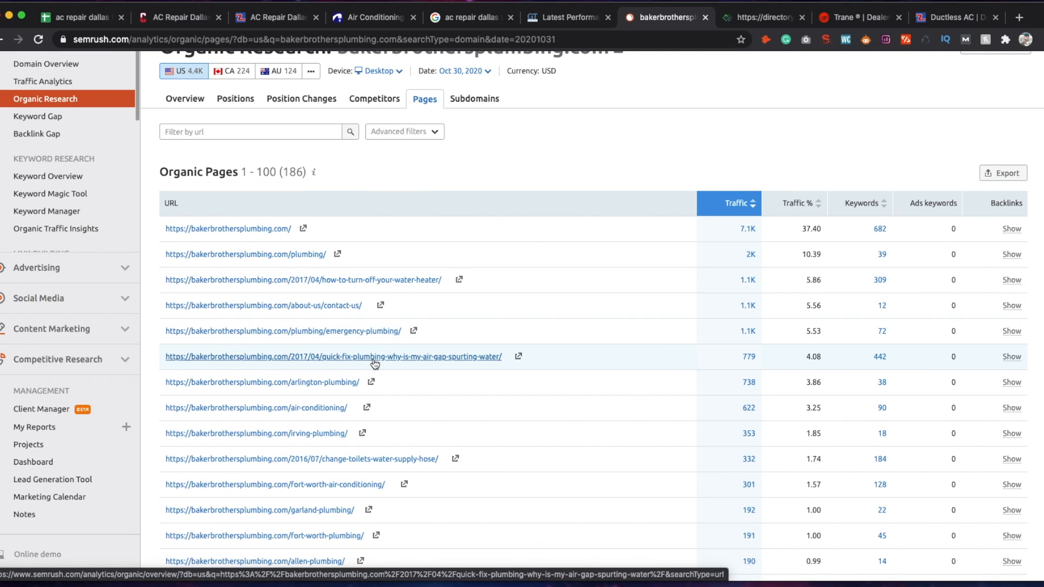
scroll(393, 360, "down", 3)
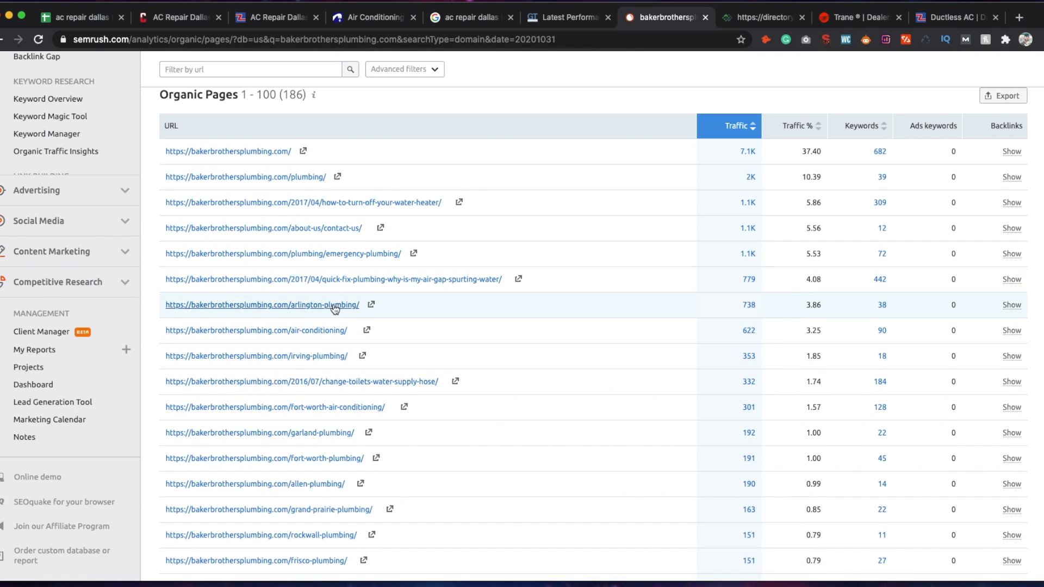
scroll(334, 309, "down", 2)
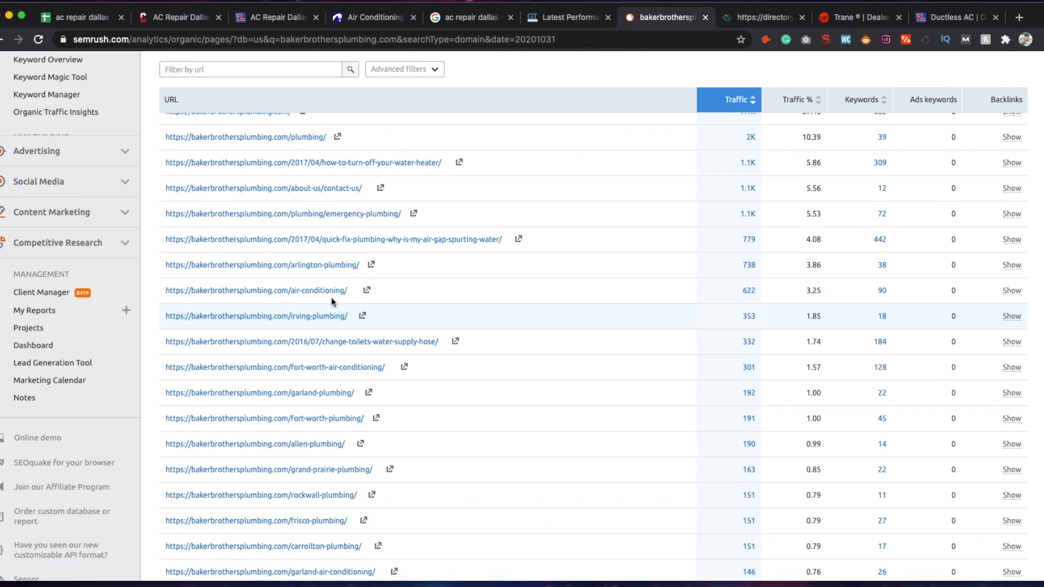
Open the Baker Brothers air-conditioning page from the report and read through its videos, service text and Dallas headings.
left_click(367, 293)
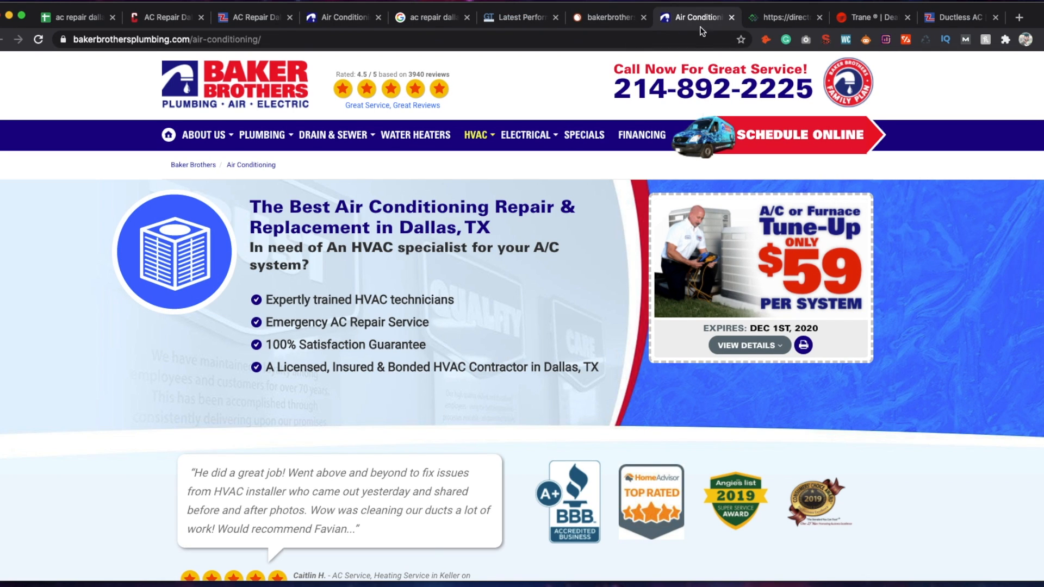
scroll(530, 268, "down", 5)
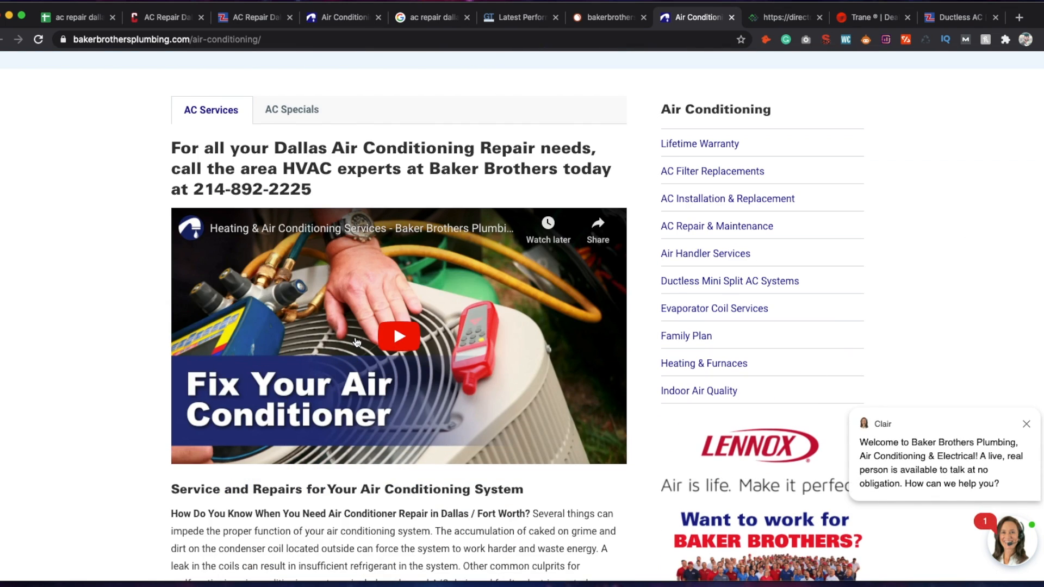
scroll(426, 362, "down", 9)
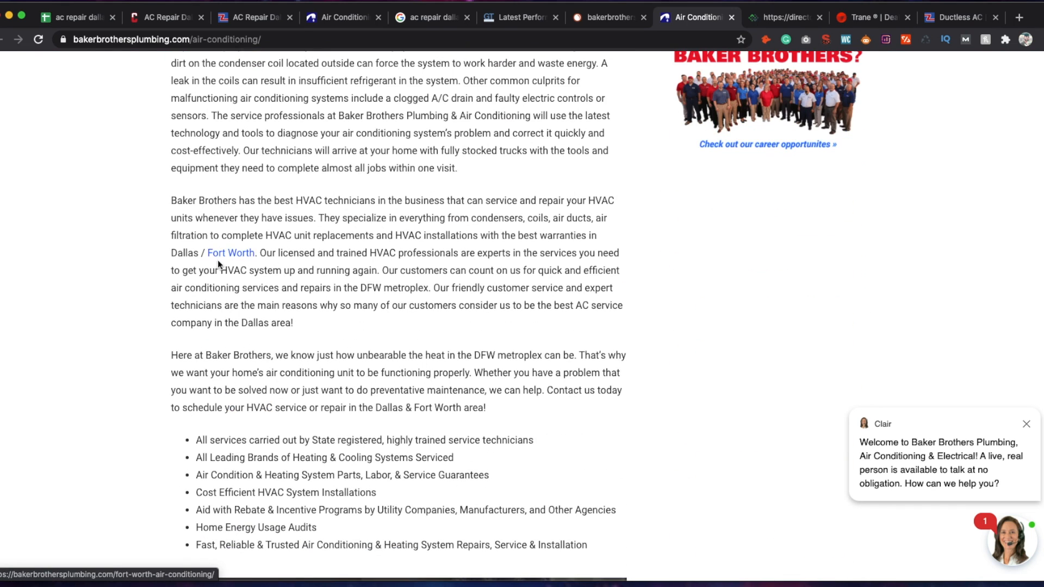
scroll(391, 338, "down", 8)
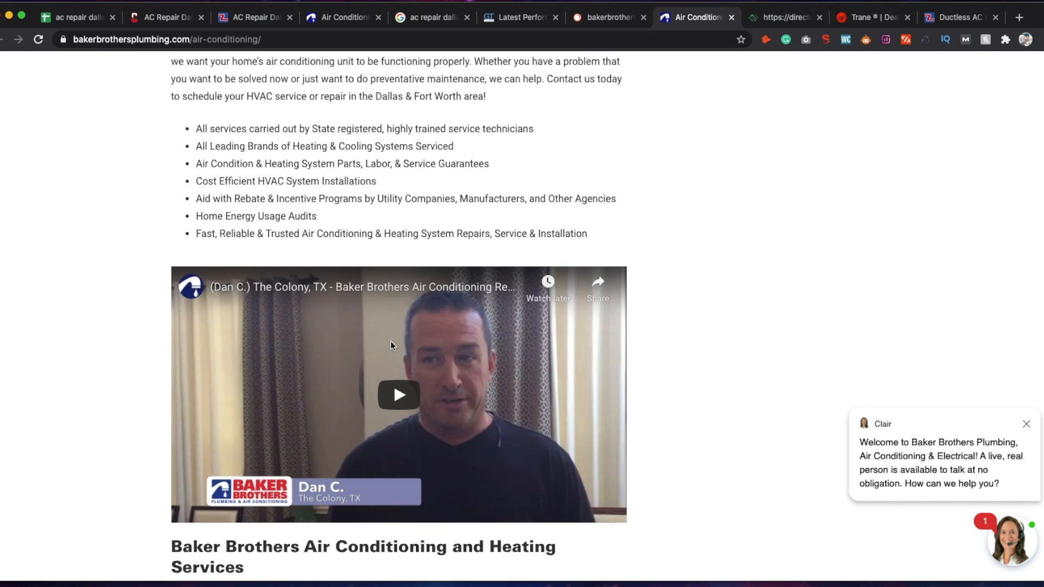
scroll(404, 375, "down", 8)
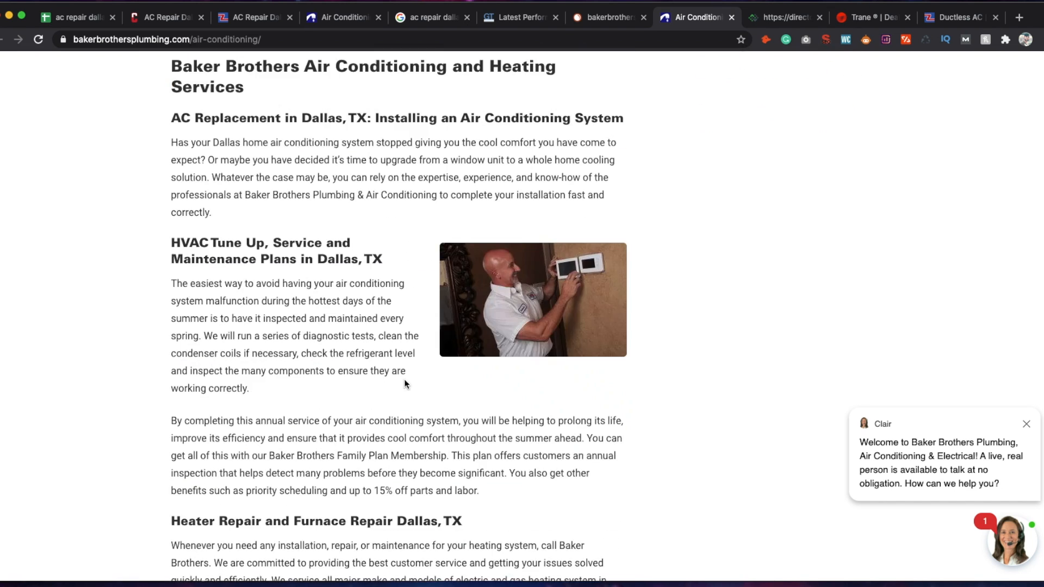
scroll(403, 382, "down", 4)
scroll(327, 272, "up", 6)
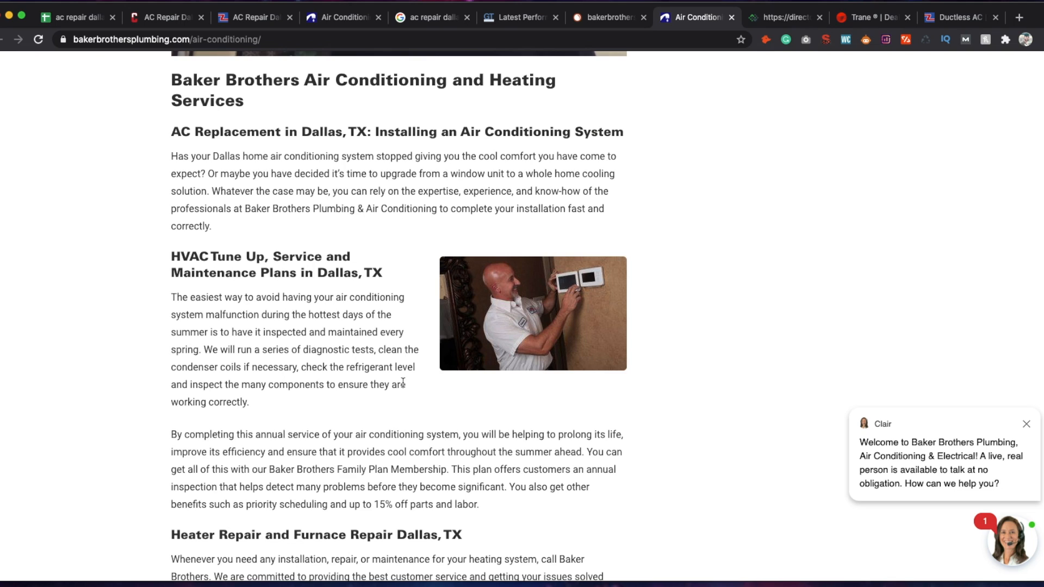
scroll(268, 218, "up", 1)
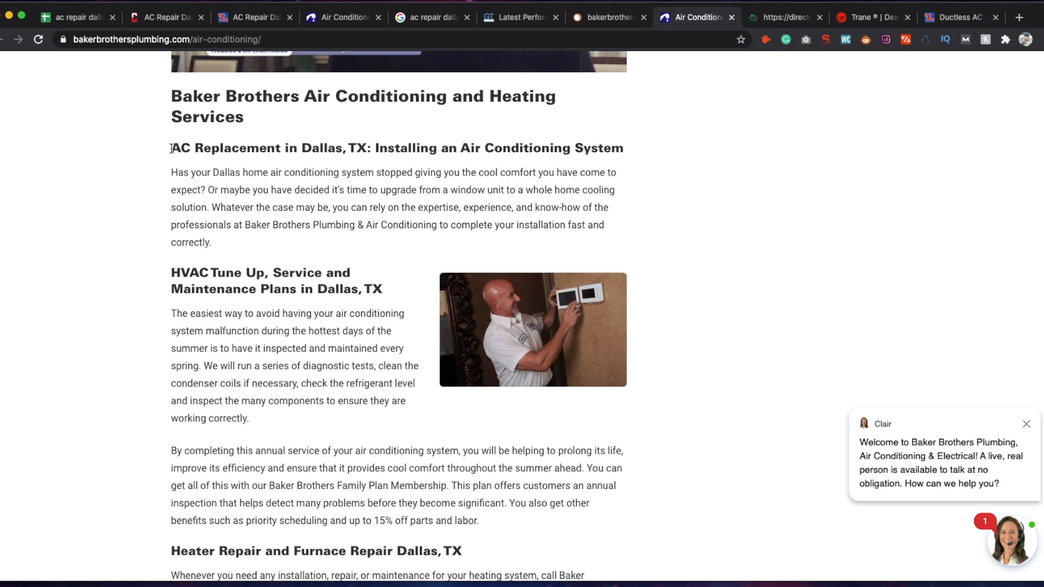
Highlight the Dallas, TX keywords in the AC replacement, maintenance plans and heater repair headings.
left_click_drag(171, 148, 367, 148)
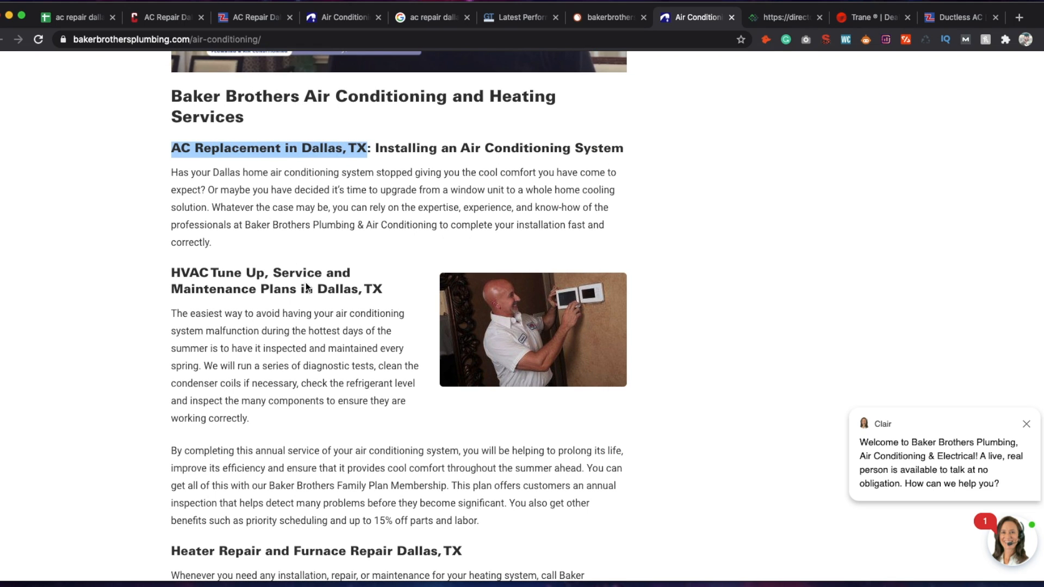
scroll(253, 247, "down", 1)
left_click_drag(174, 241, 383, 243)
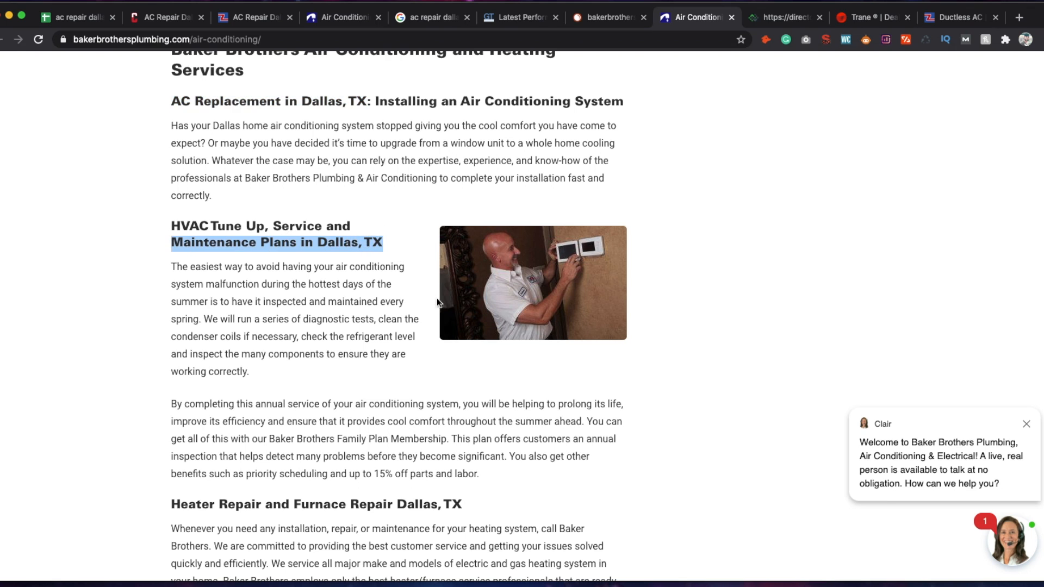
scroll(445, 306, "down", 4)
left_click_drag(174, 313, 482, 327)
Examine the rest of the page, including the hiring tips, Dallas ZIP codes, embedded map and footer service areas.
scroll(482, 328, "down", 5)
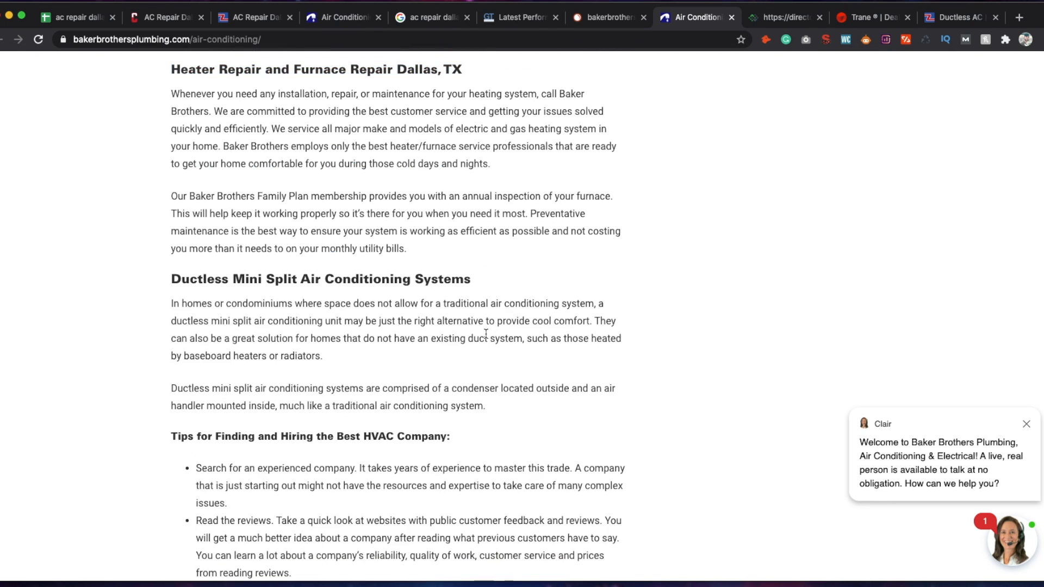
scroll(486, 332, "down", 11)
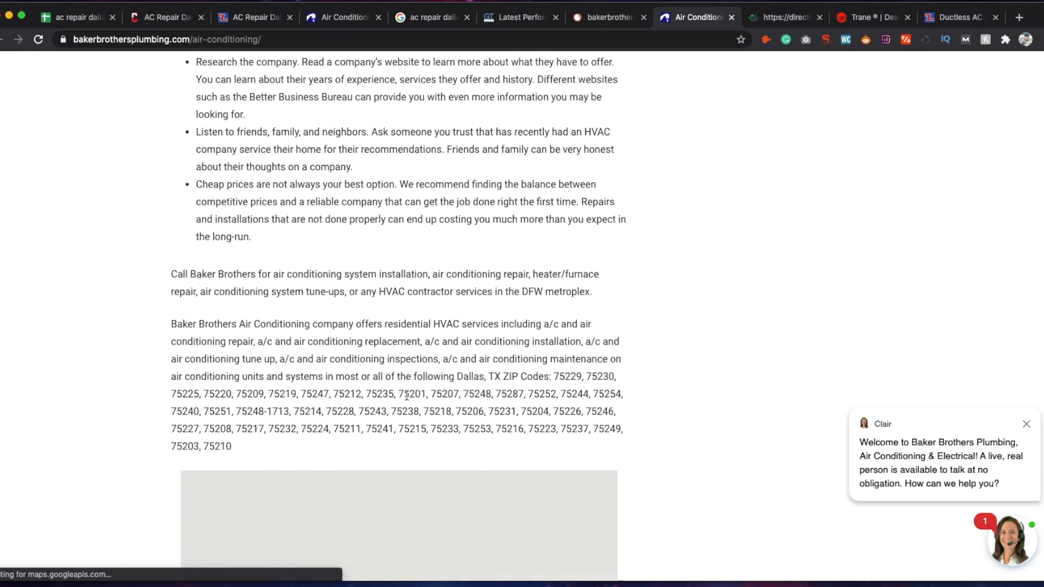
scroll(294, 396, "down", 3)
scroll(222, 271, "down", 5)
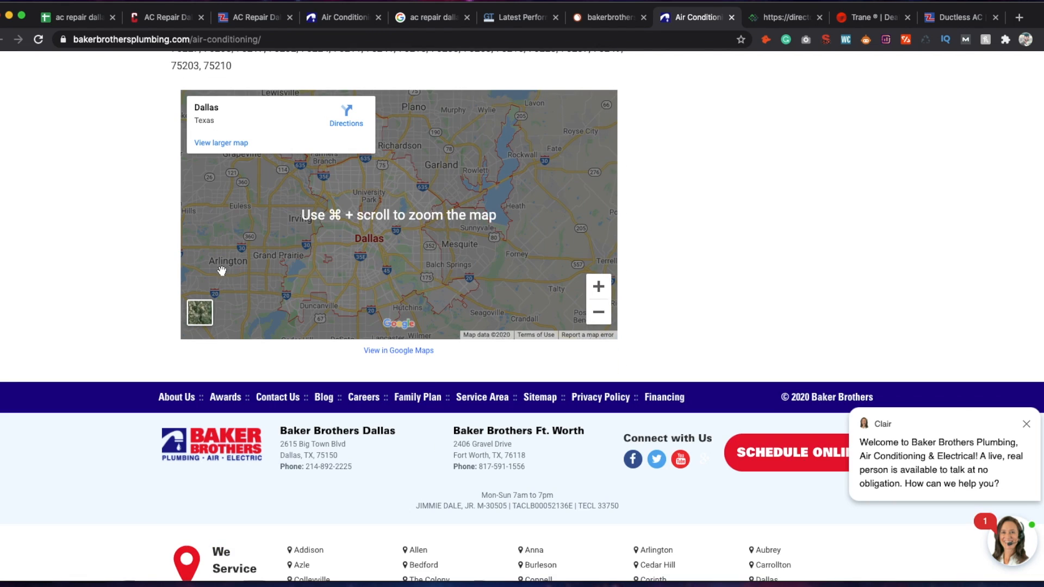
Highlight the list of Dallas, TX ZIP codes above the embedded map on the Baker Brothers air-conditioning page.
scroll(266, 227, "up", 2)
scroll(341, 309, "up", 4)
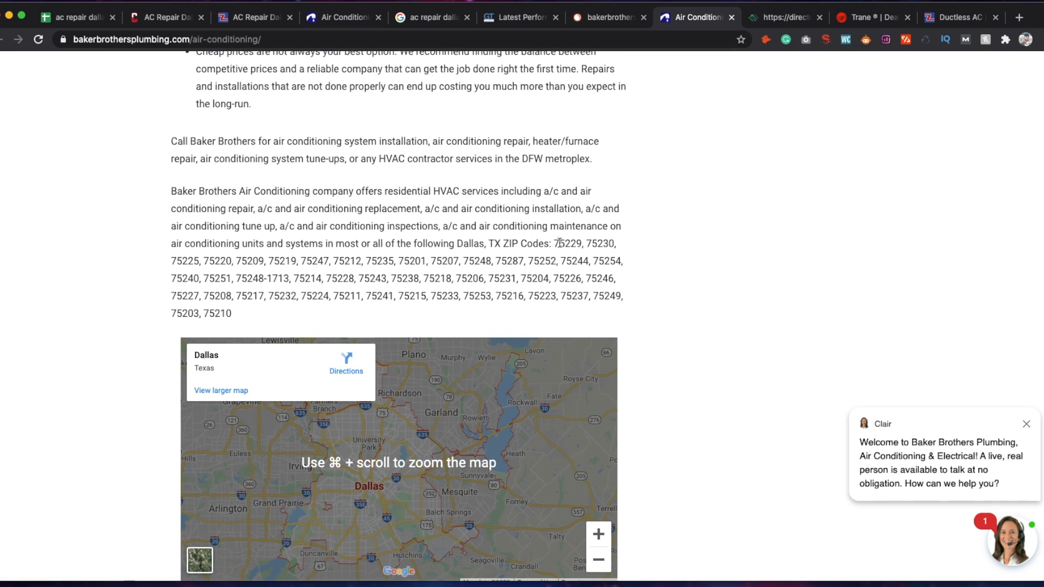
left_click_drag(553, 243, 569, 314)
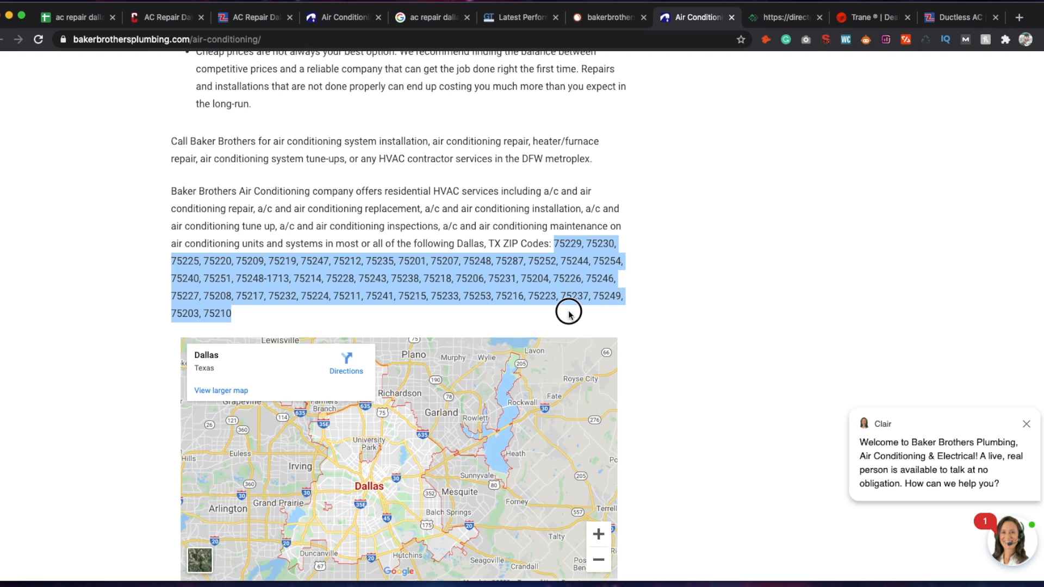
left_click(562, 316)
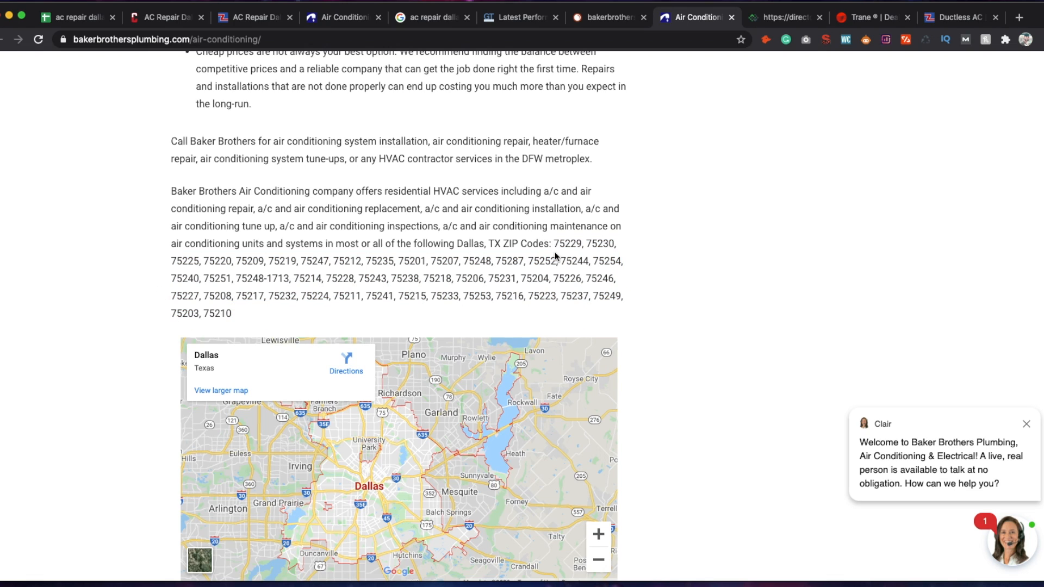
left_click_drag(554, 243, 639, 297)
left_click(588, 315)
left_click_drag(573, 315, 554, 242)
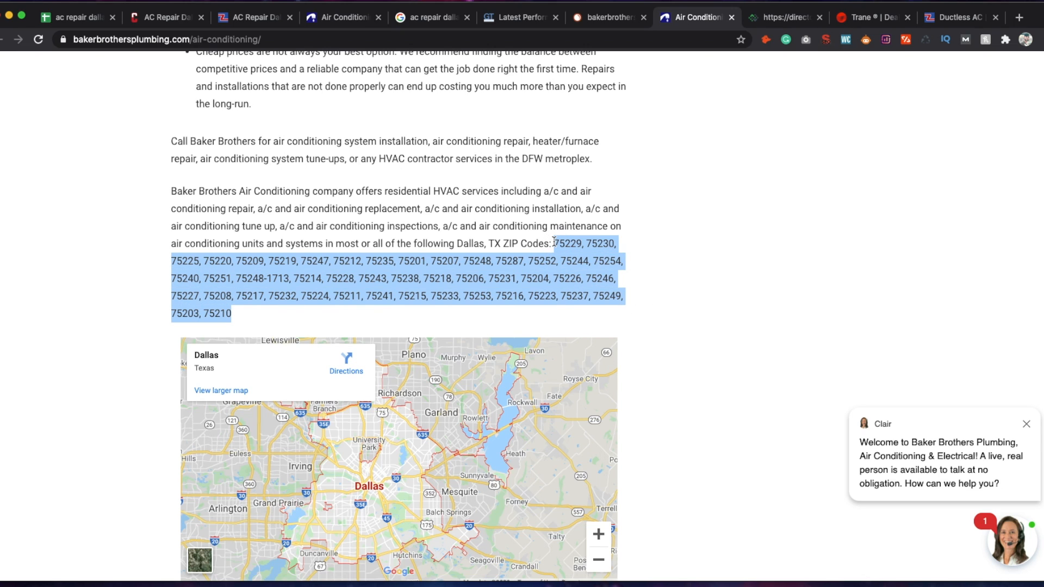
left_click(506, 312)
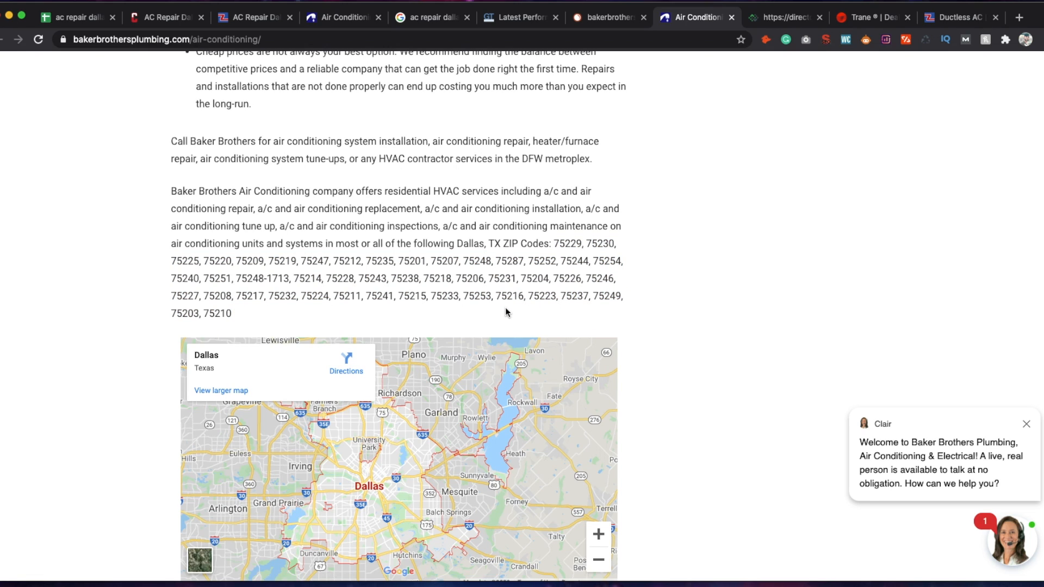
left_click_drag(505, 308, 554, 245)
left_click(475, 312)
left_click_drag(473, 310, 556, 245)
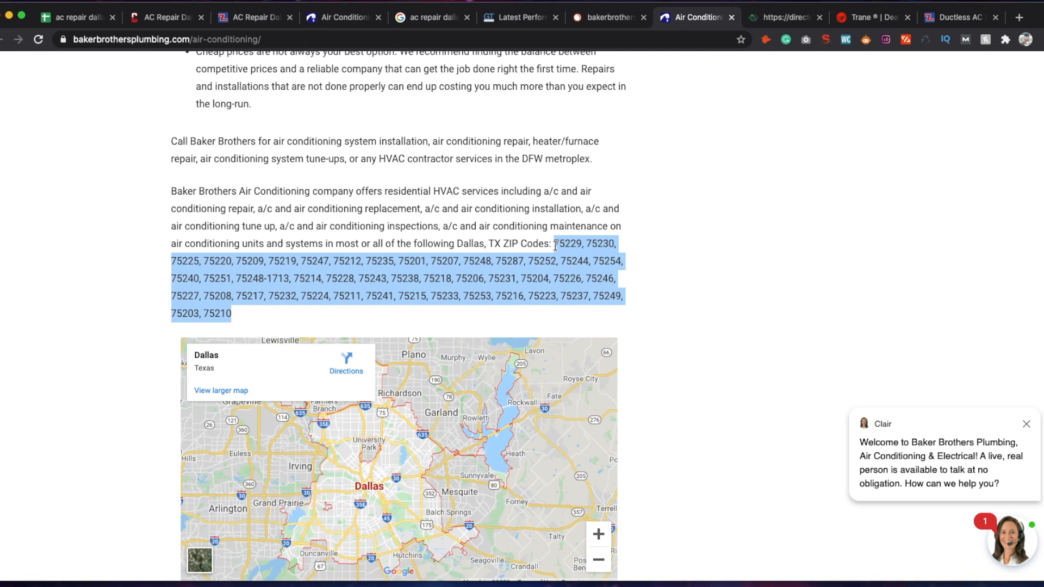
left_click(471, 318)
Return to the Semrush pages report for bakerbrothersplumbing.com and examine its city-specific plumbing and air-conditioning pages.
scroll(493, 212, "up", 10)
scroll(491, 211, "up", 15)
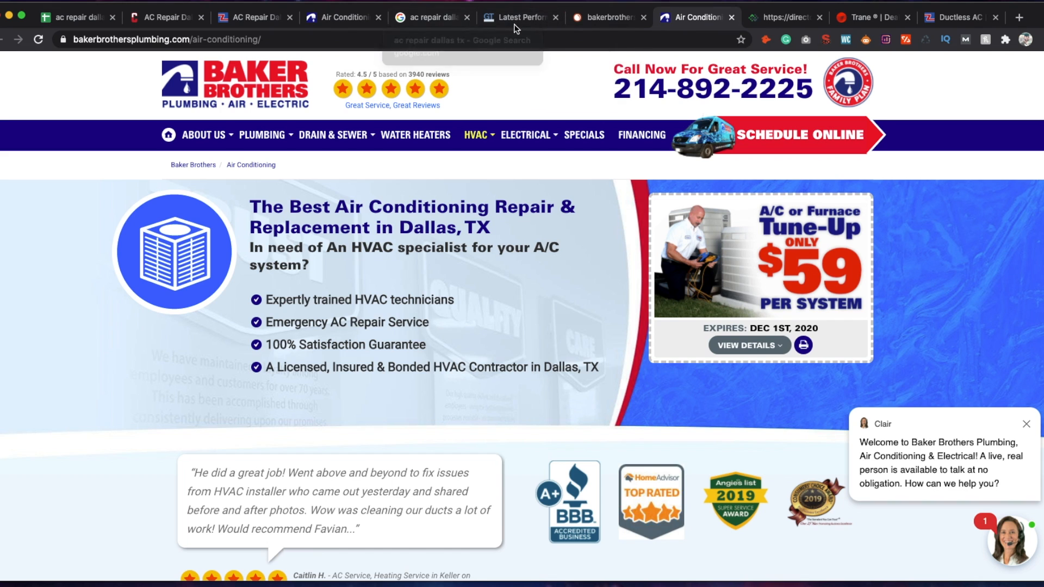
left_click(591, 18)
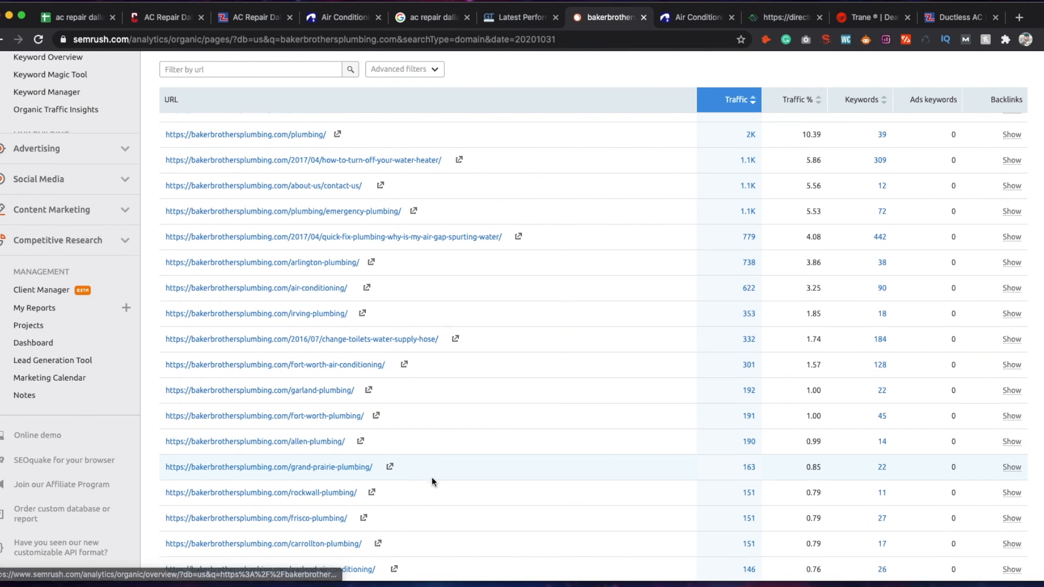
scroll(432, 475, "down", 4)
scroll(345, 447, "down", 2)
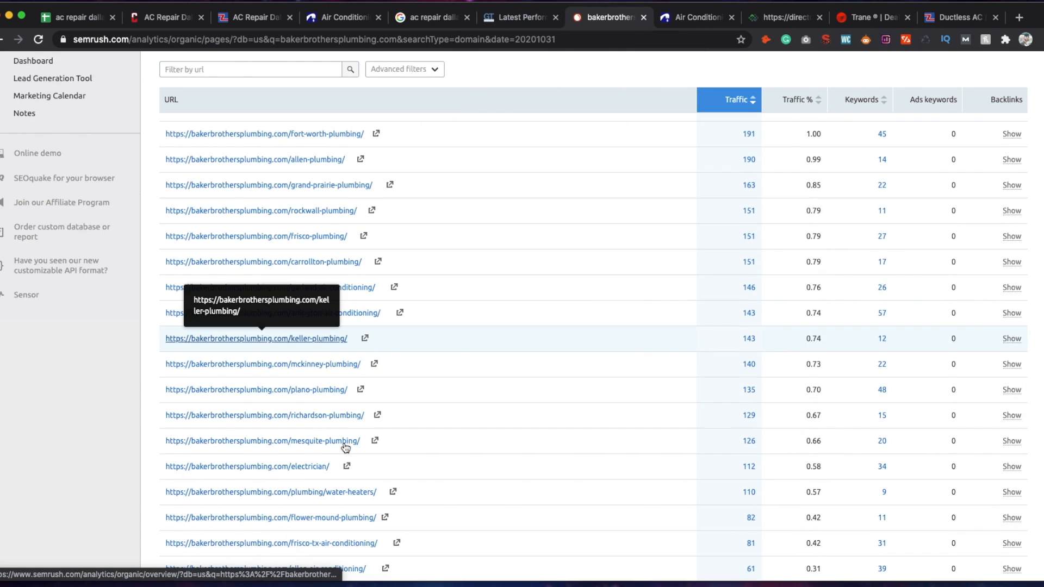
scroll(345, 447, "up", 6)
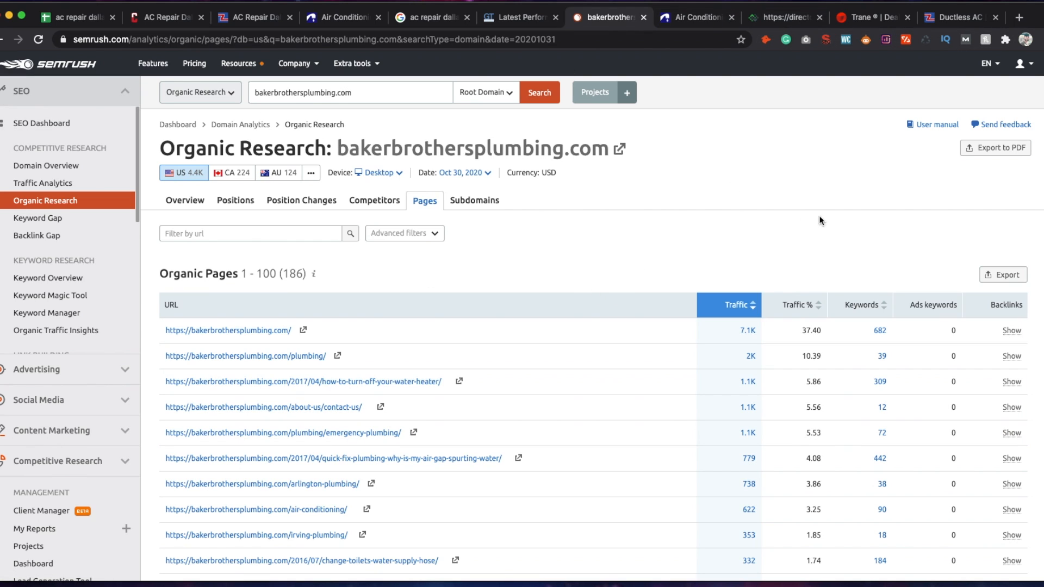
Search Google in a new tab for "what is air conditioner condenser".
left_click(1020, 18)
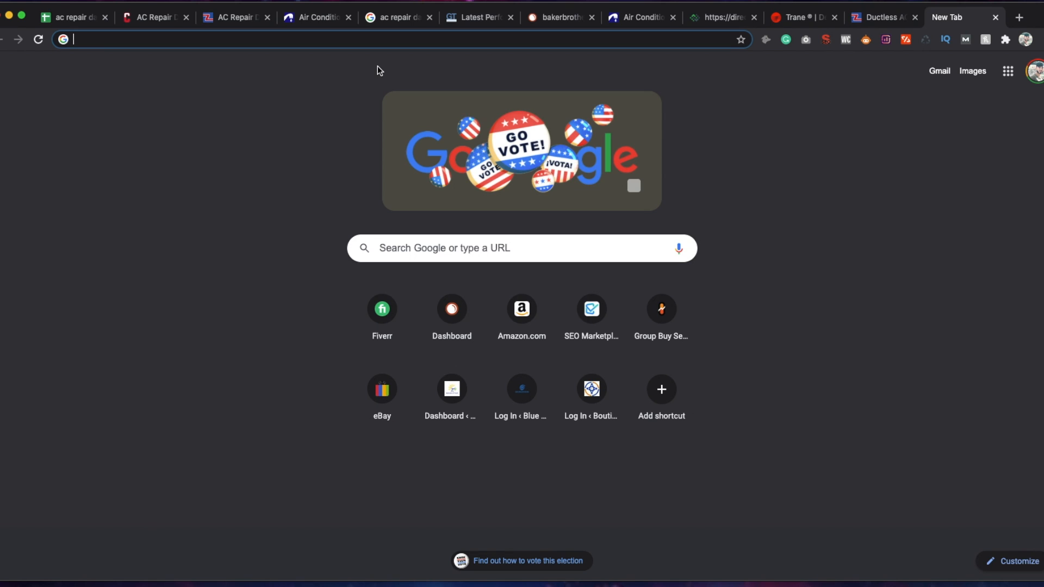
type("whats is air condition")
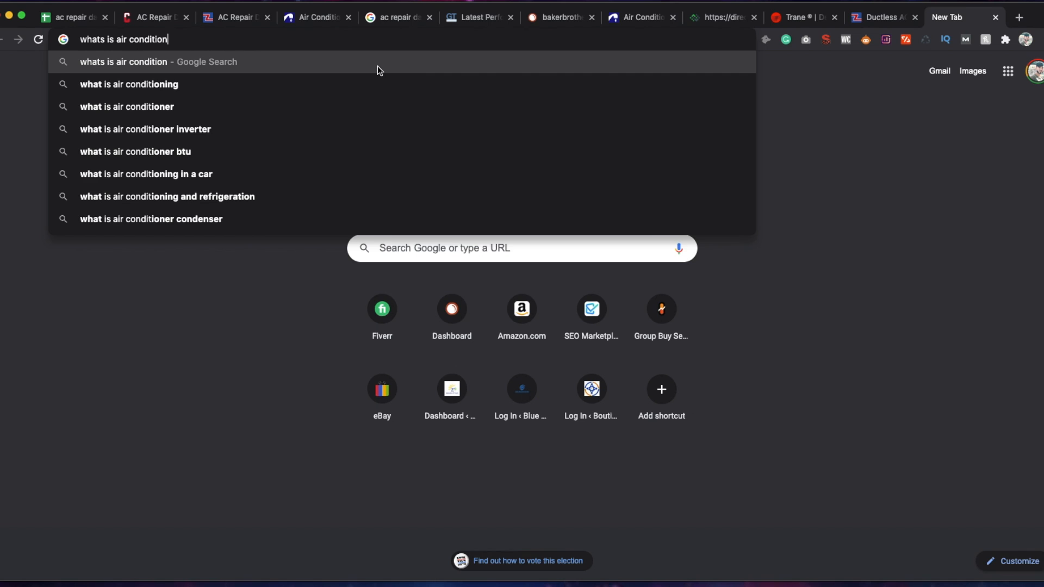
left_click(445, 220)
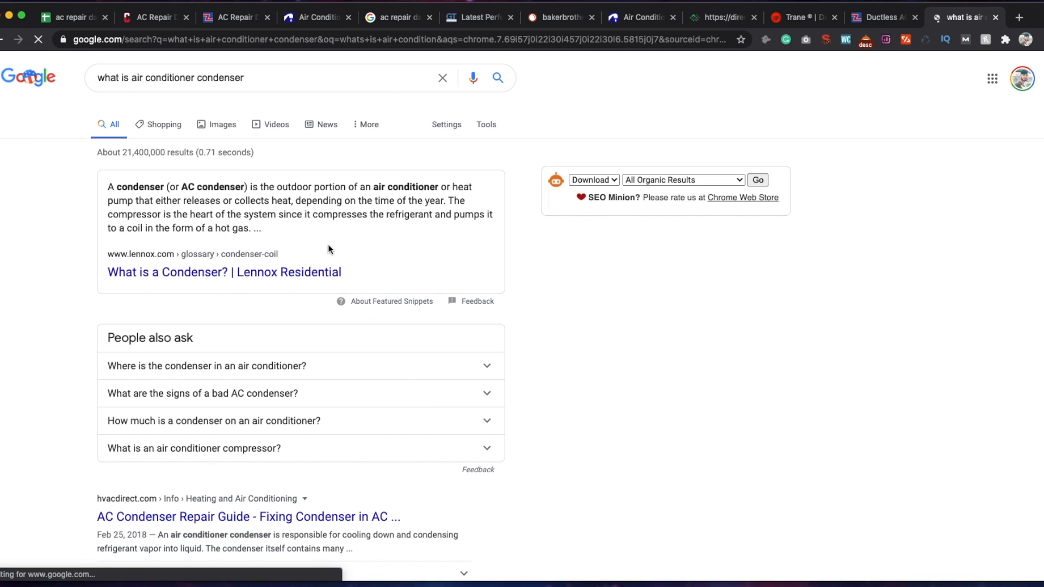
Look through the condenser results and copy the link of the onehourairftworth.com article about the condenser unit.
scroll(45, 330, "down", 6)
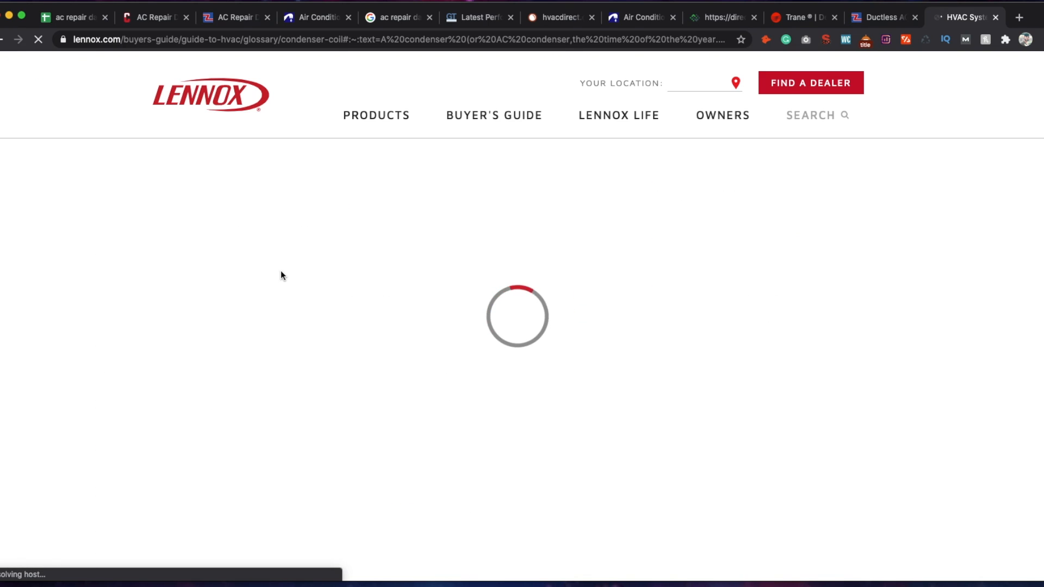
left_click(2, 41)
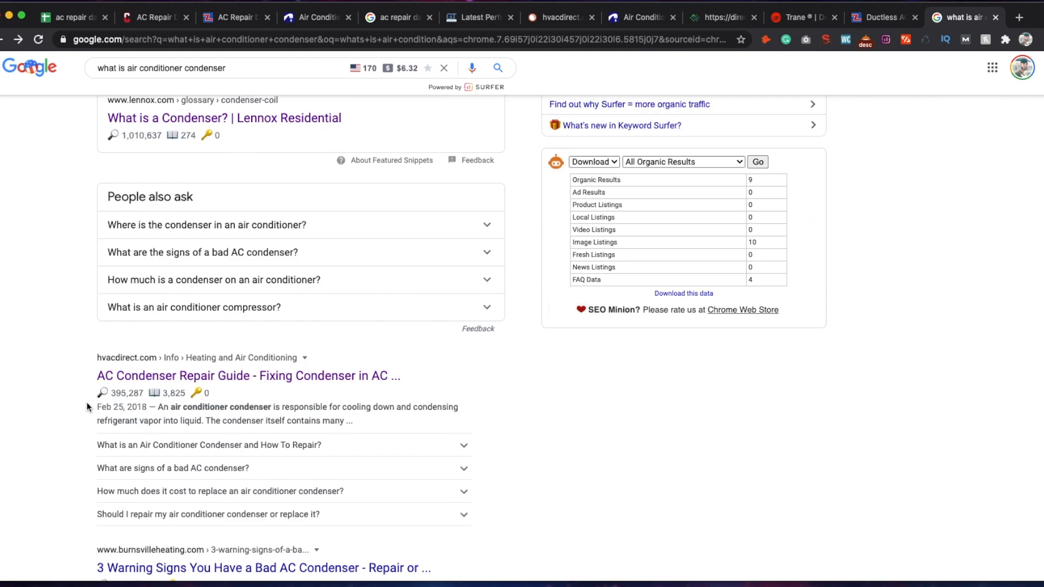
scroll(87, 404, "down", 4)
scroll(86, 402, "down", 4)
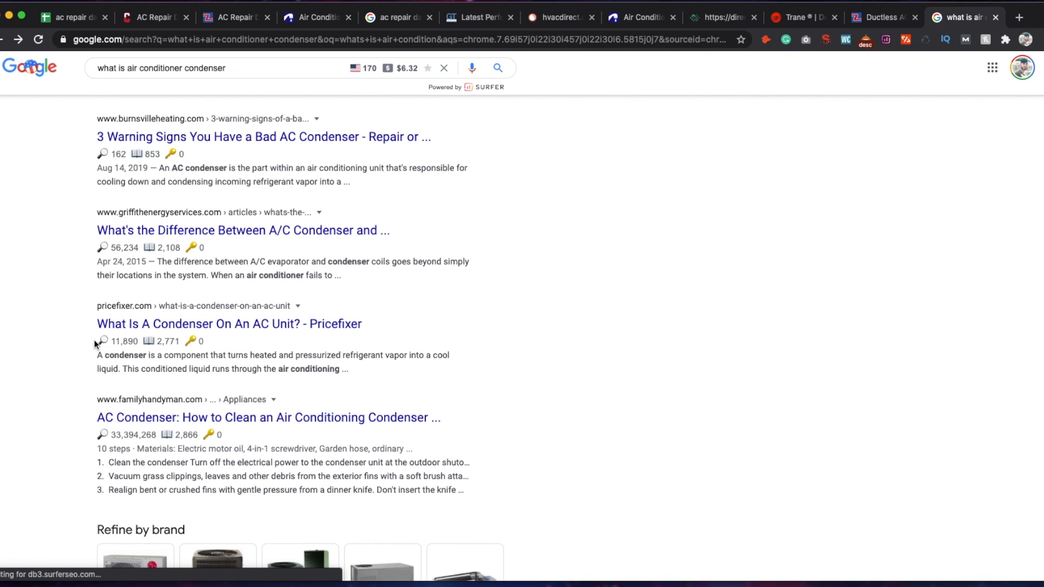
scroll(93, 340, "down", 9)
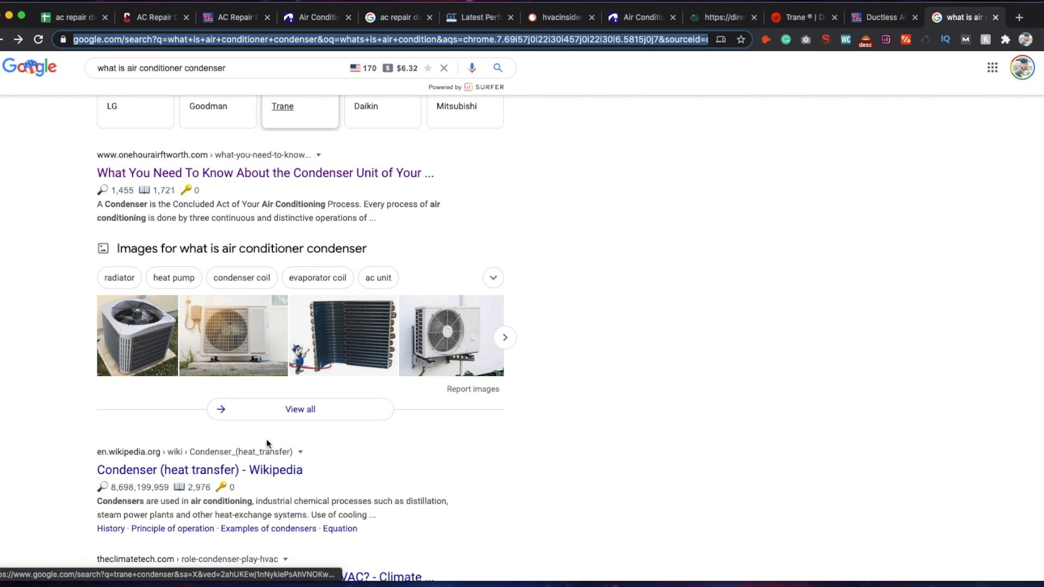
right_click(228, 175)
left_click(674, 76)
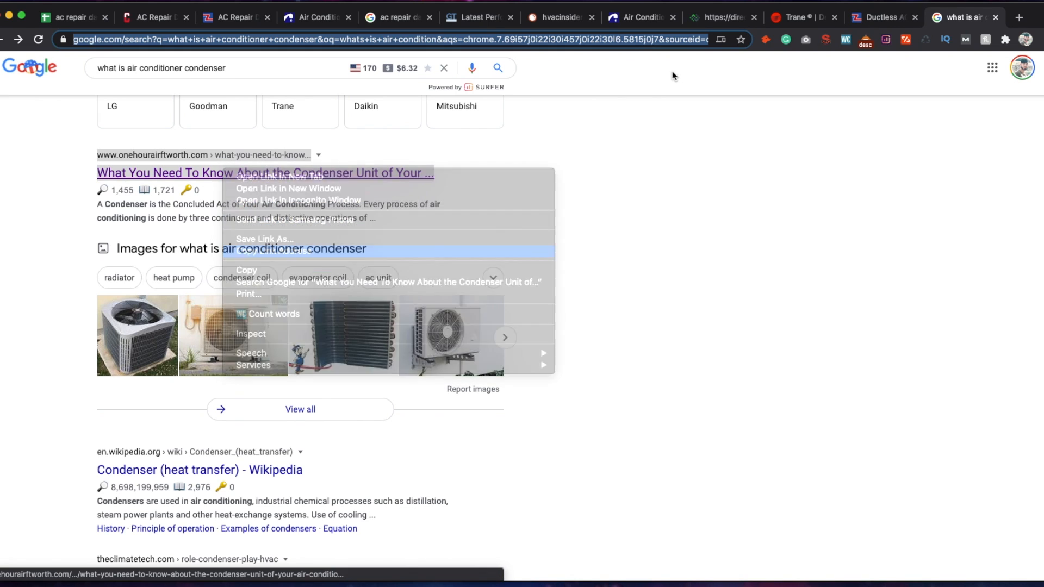
Run the Semrush Organic Research pages report on the copied onehourairftworth.com link, with the scope set to Root Domain.
left_click(555, 18)
scroll(352, 130, "up", 5)
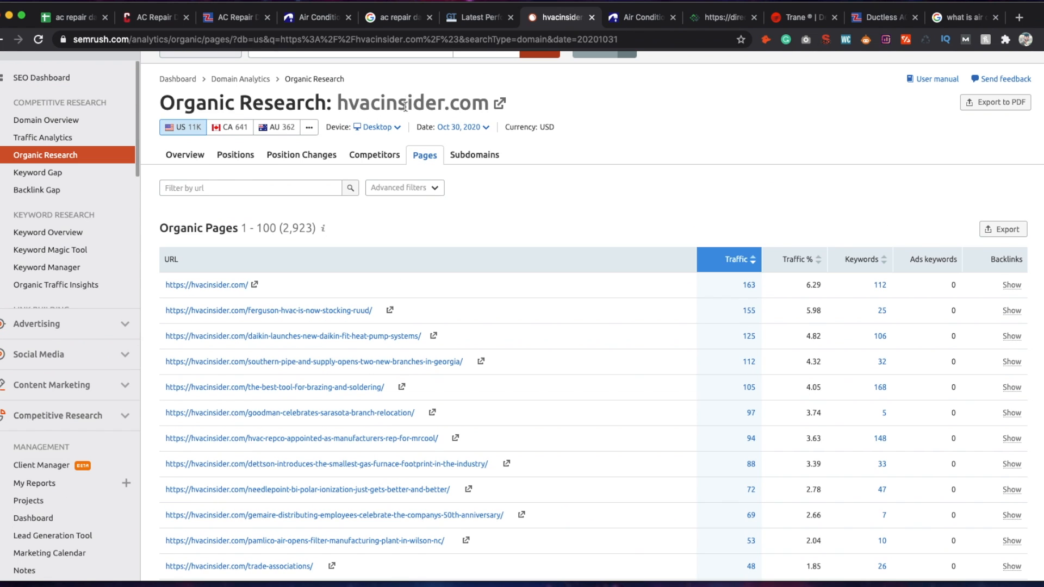
left_click(375, 96)
key("super+v")
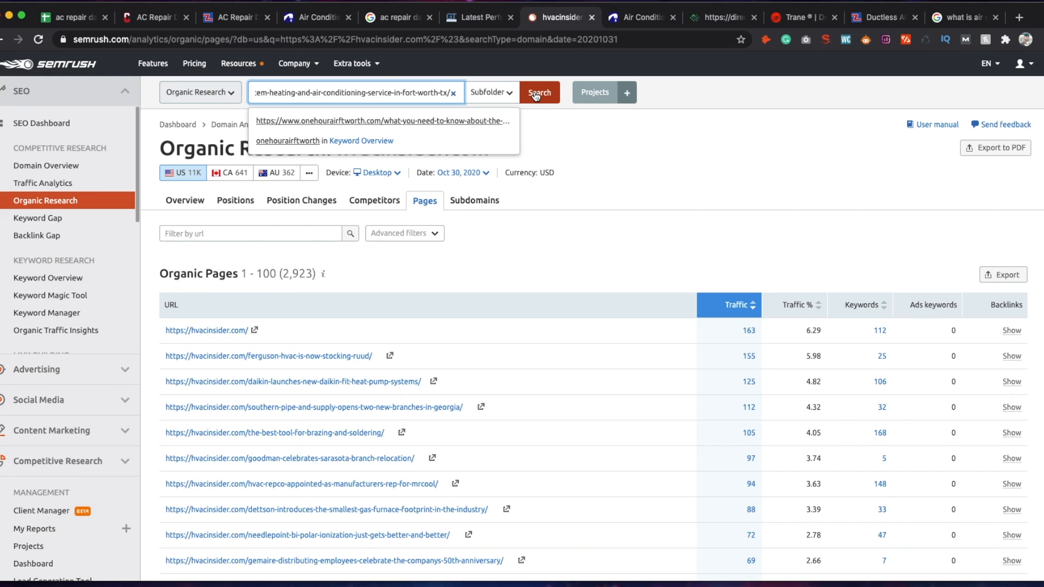
left_click(491, 94)
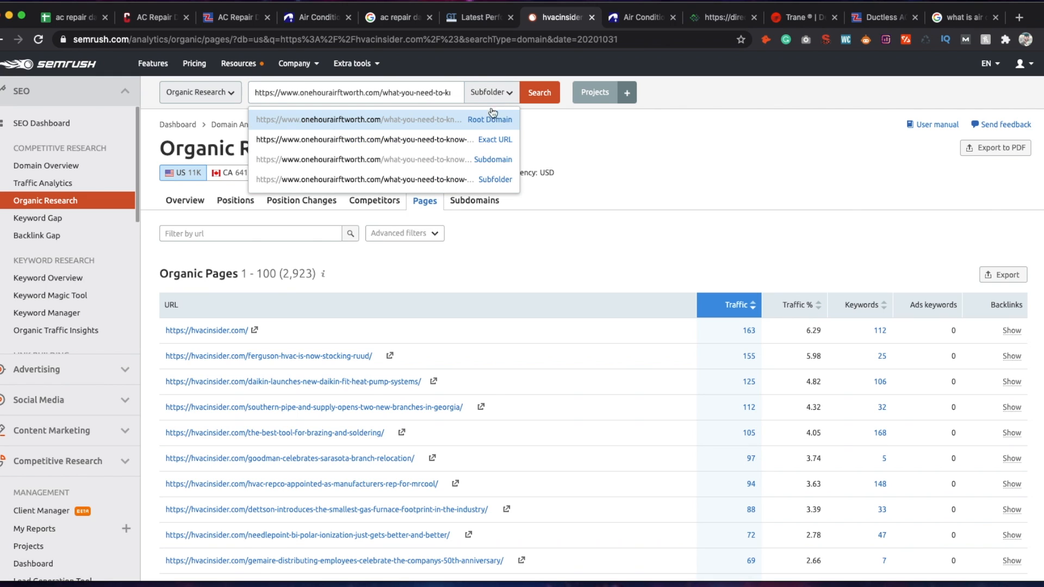
left_click(492, 120)
left_click(541, 94)
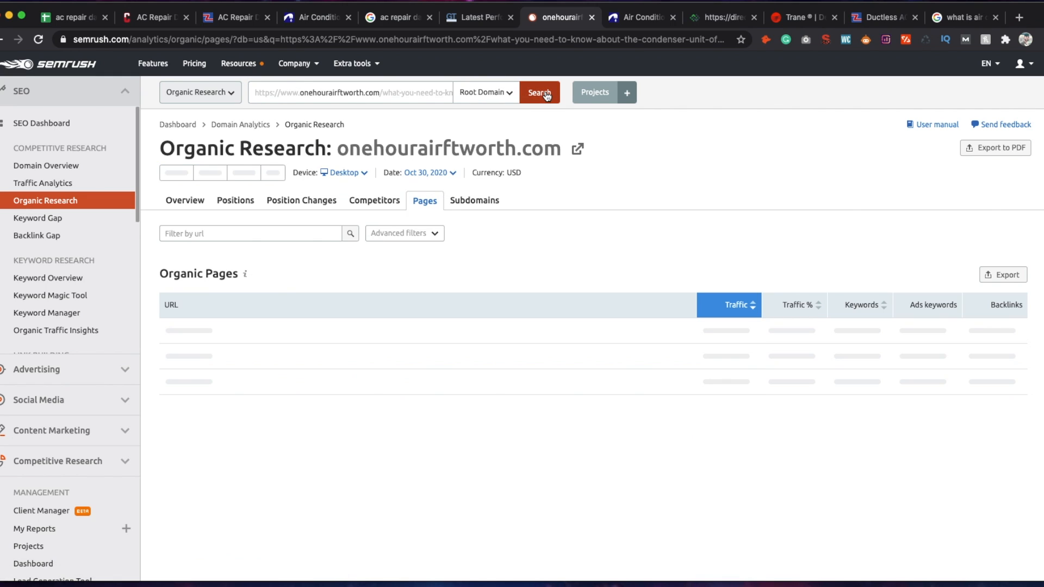
Examine the onehourairftworth.com pages by traffic and open the article on the pros and cons of a portable air conditioner.
scroll(694, 203, "down", 3)
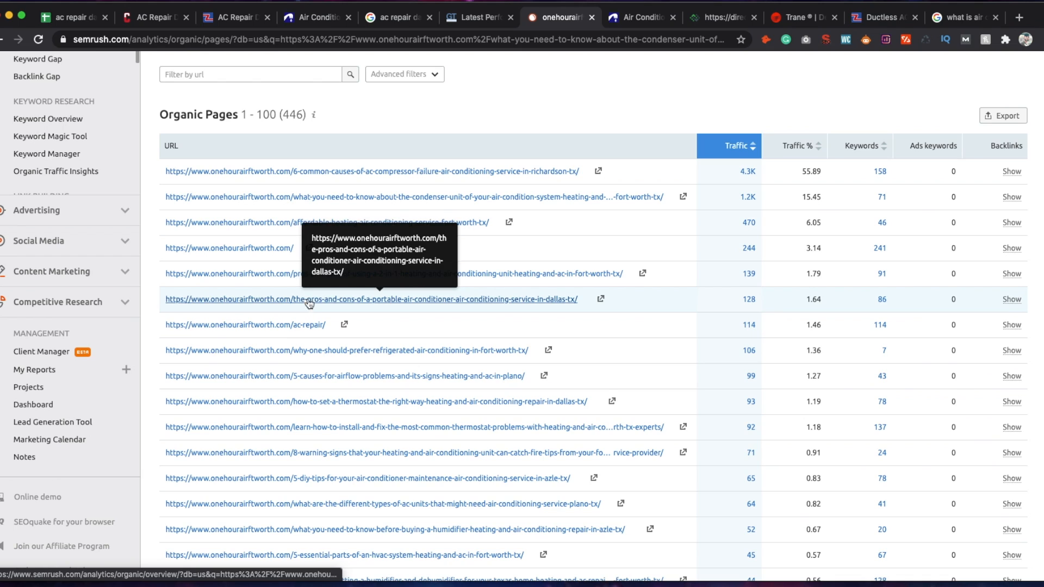
scroll(413, 302, "down", 1)
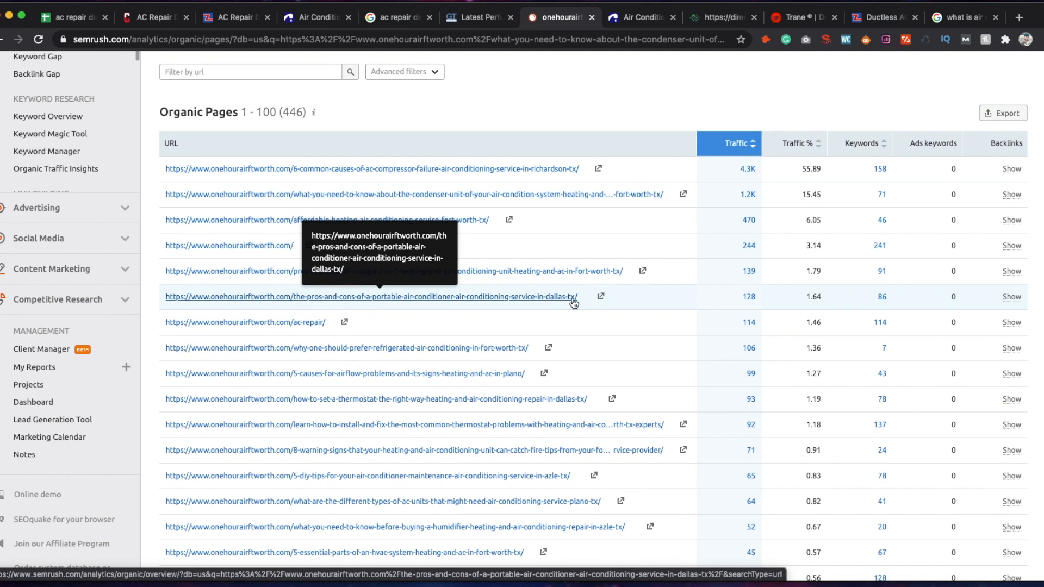
left_click(601, 296)
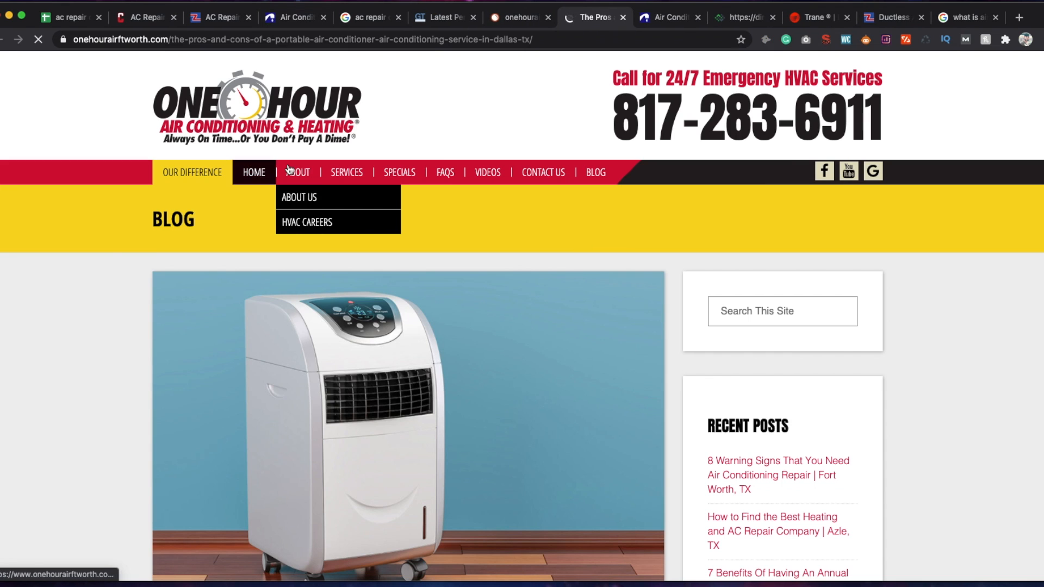
Highlight "Dallas, TX" in the title of the portable air conditioner article.
scroll(293, 272, "down", 1)
scroll(292, 275, "down", 1)
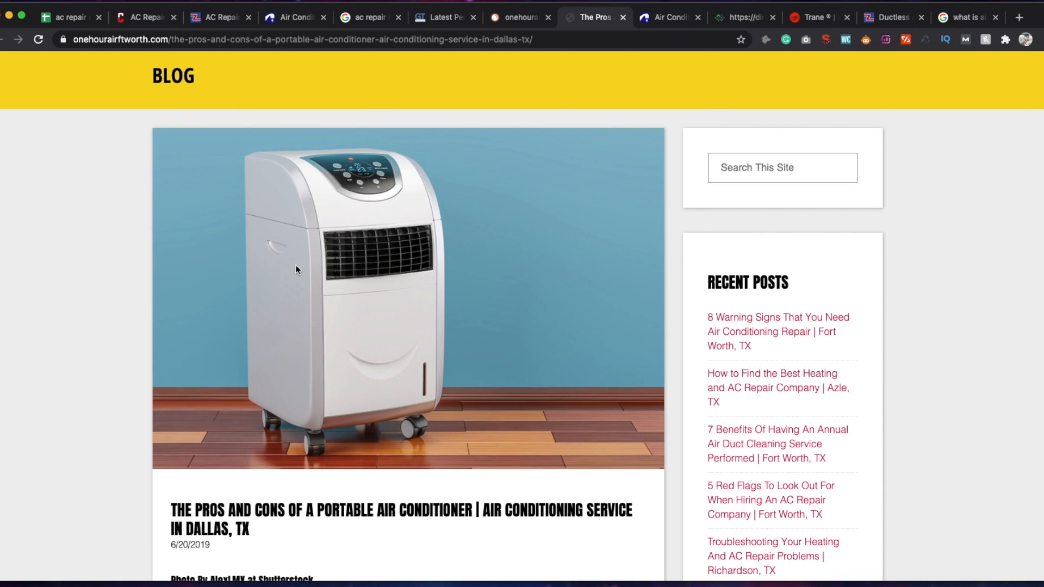
scroll(296, 268, "down", 3)
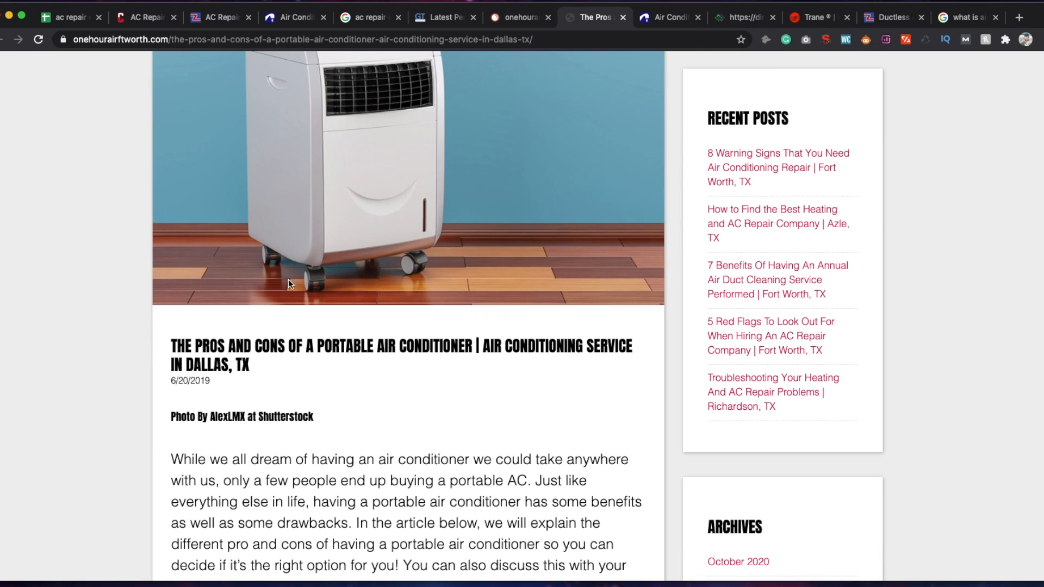
left_click_drag(255, 367, 187, 369)
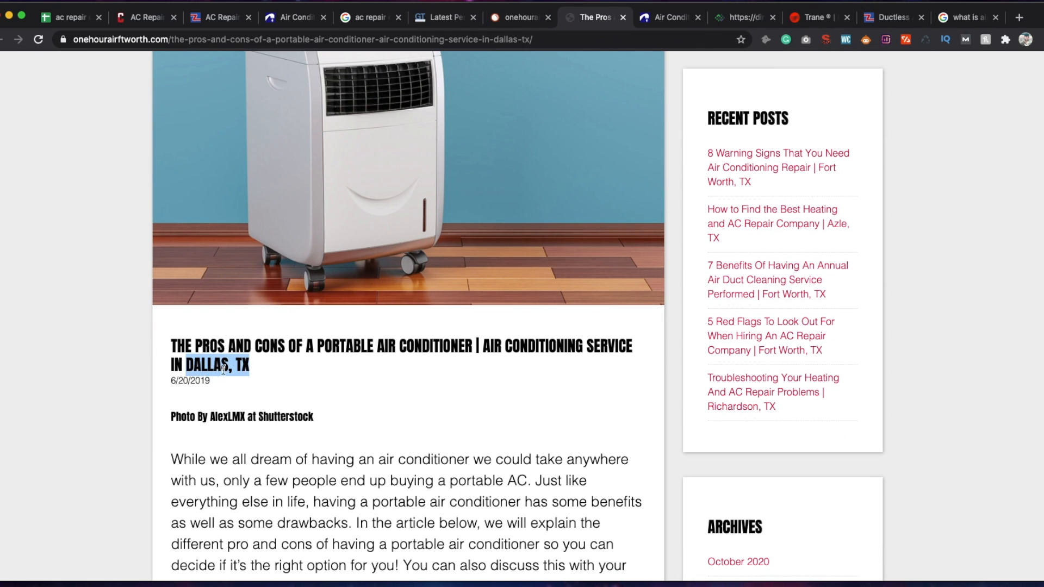
left_click(241, 383)
Read through the article's advantages and disadvantages, examining the bolded "air conditioning service in Dallas, TX" keywords and the links at its end.
scroll(257, 370, "down", 4)
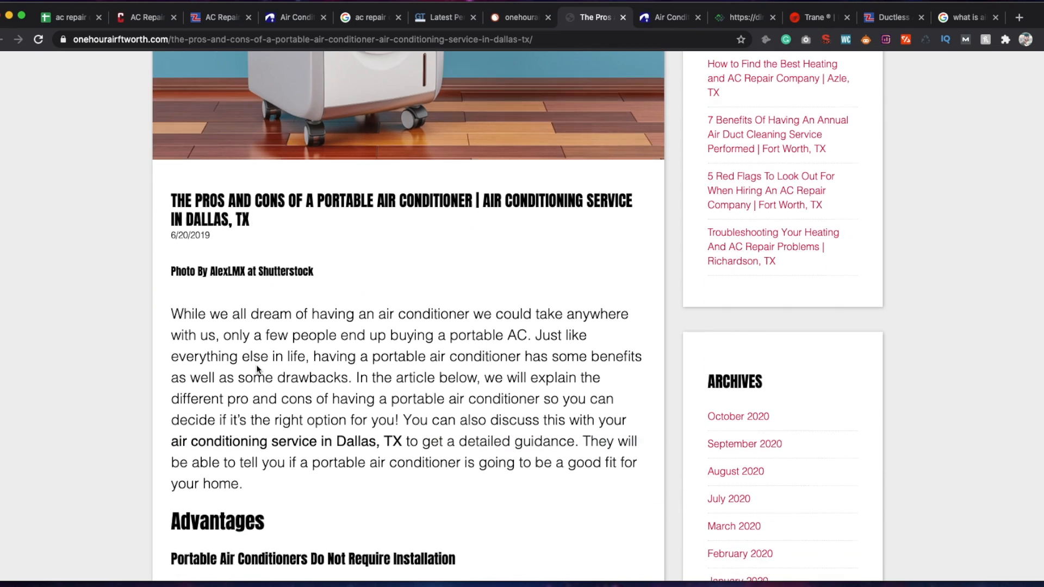
scroll(257, 365, "down", 1)
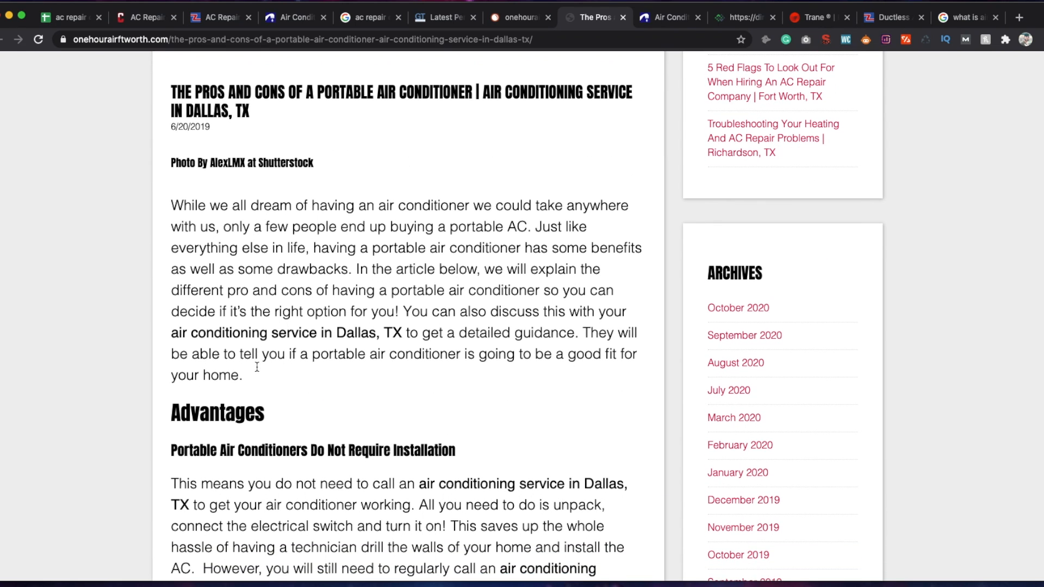
scroll(239, 300, "down", 1)
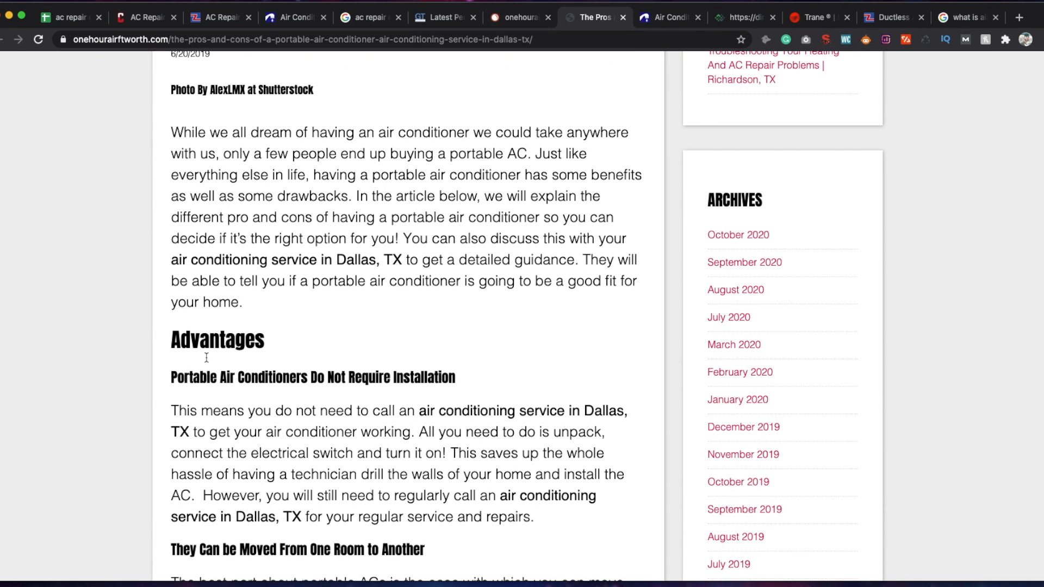
scroll(206, 368, "down", 2)
scroll(206, 368, "down", 8)
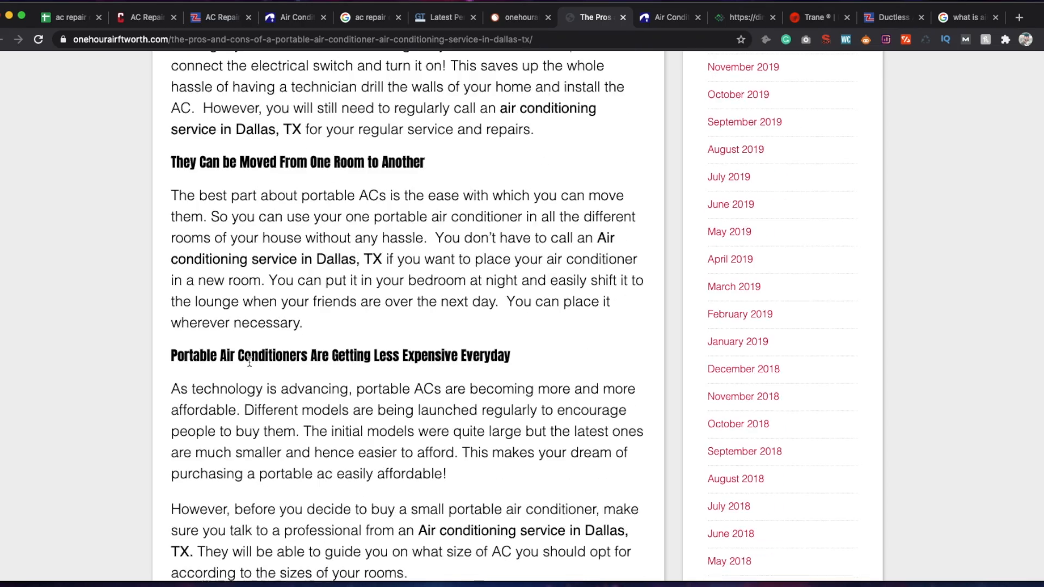
scroll(249, 362, "down", 8)
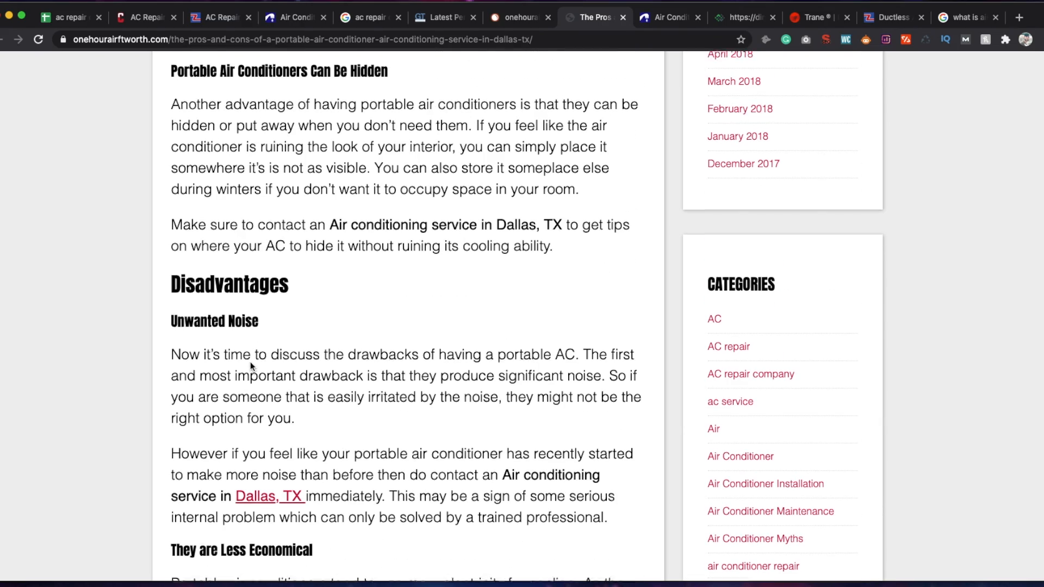
scroll(251, 363, "up", 4)
scroll(251, 363, "up", 2)
scroll(251, 364, "down", 10)
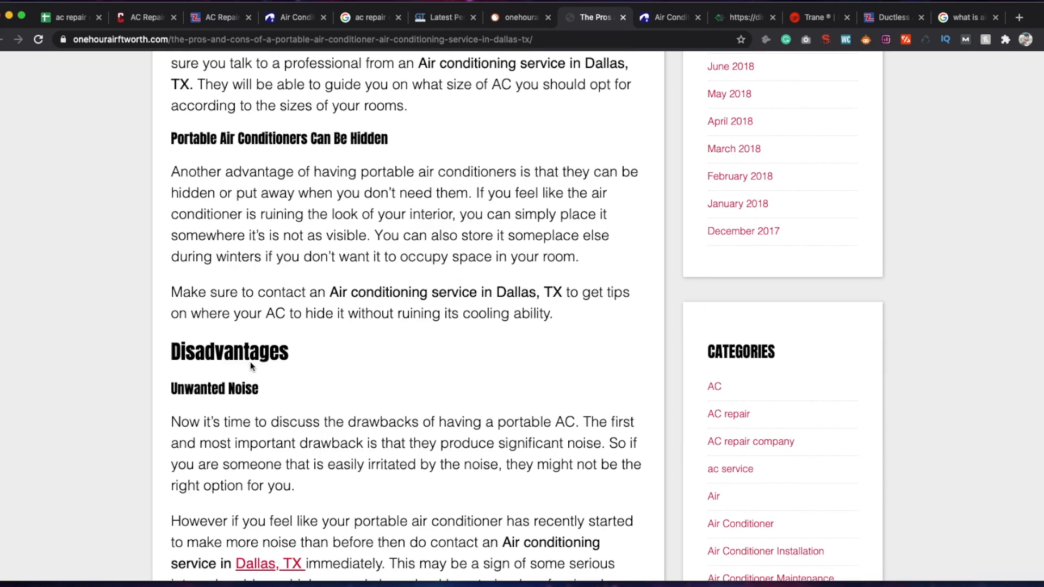
scroll(251, 366, "down", 20)
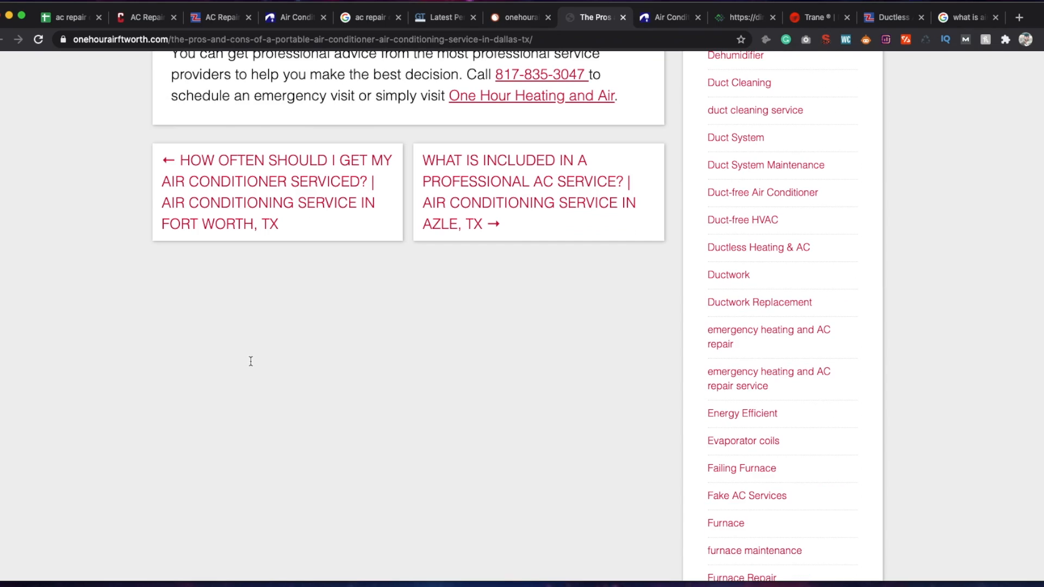
Return to the onehourairftworth.com organic pages report and open its article on six common causes of AC compressor failure.
scroll(250, 361, "up", 7)
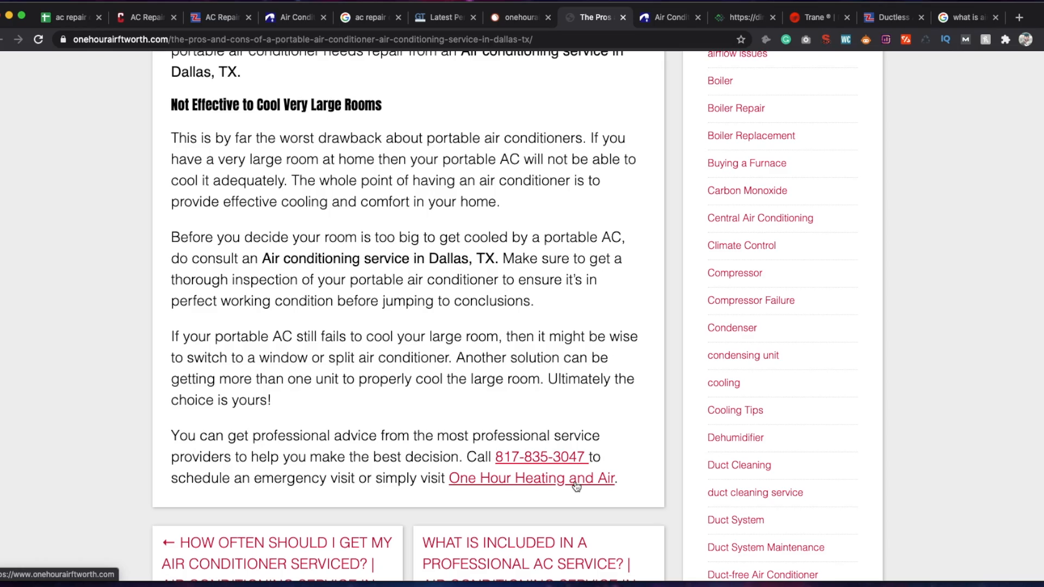
scroll(574, 483, "up", 7)
scroll(565, 478, "up", 20)
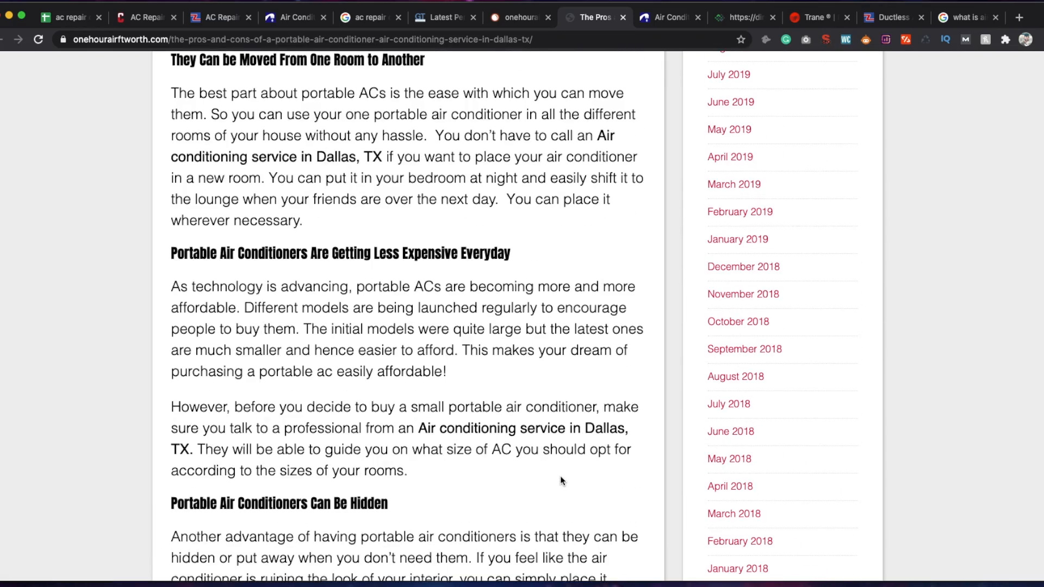
scroll(559, 475, "up", 5)
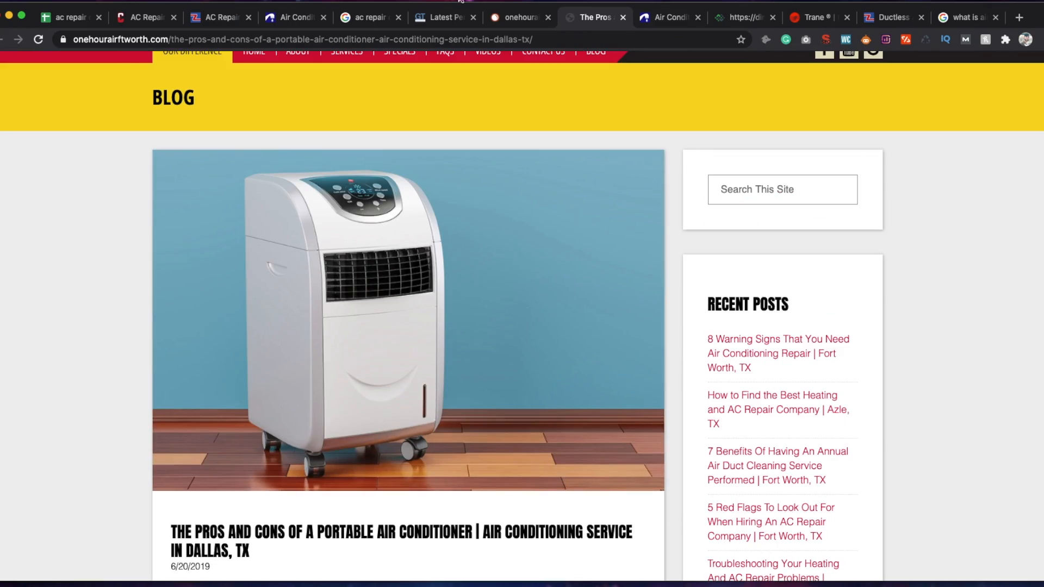
left_click(521, 17)
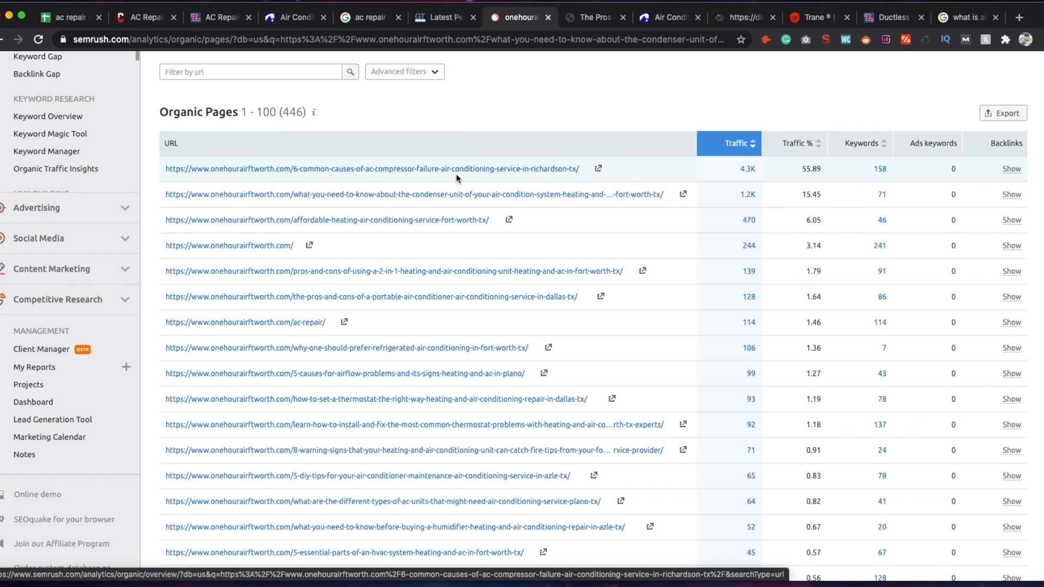
left_click(597, 170)
Read through the AC compressor failure article, examining its title, numbered issues and the bolded "air conditioning service in Richardson, TX" keywords.
scroll(432, 493, "down", 4)
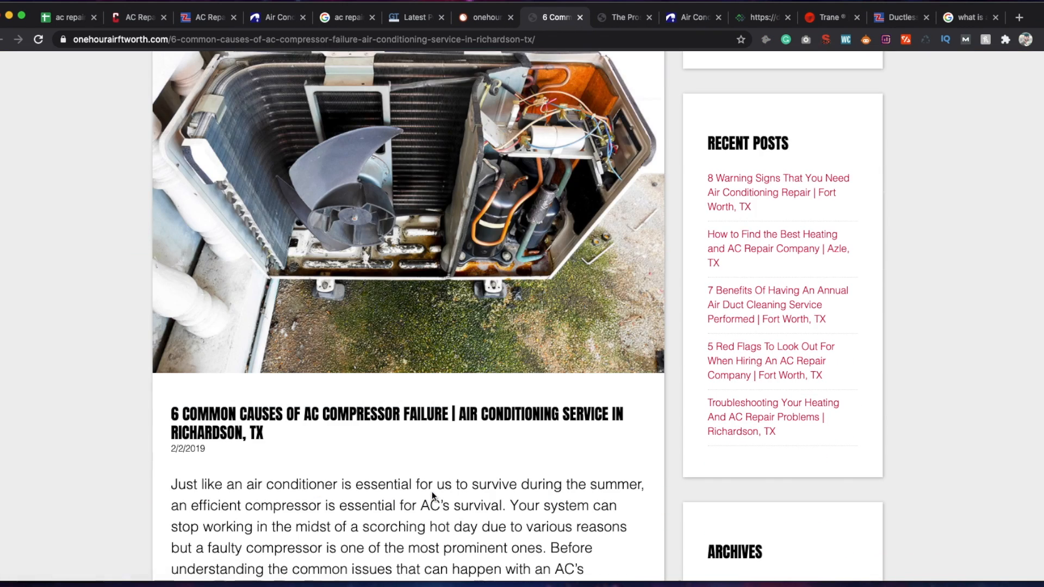
scroll(171, 442, "down", 10)
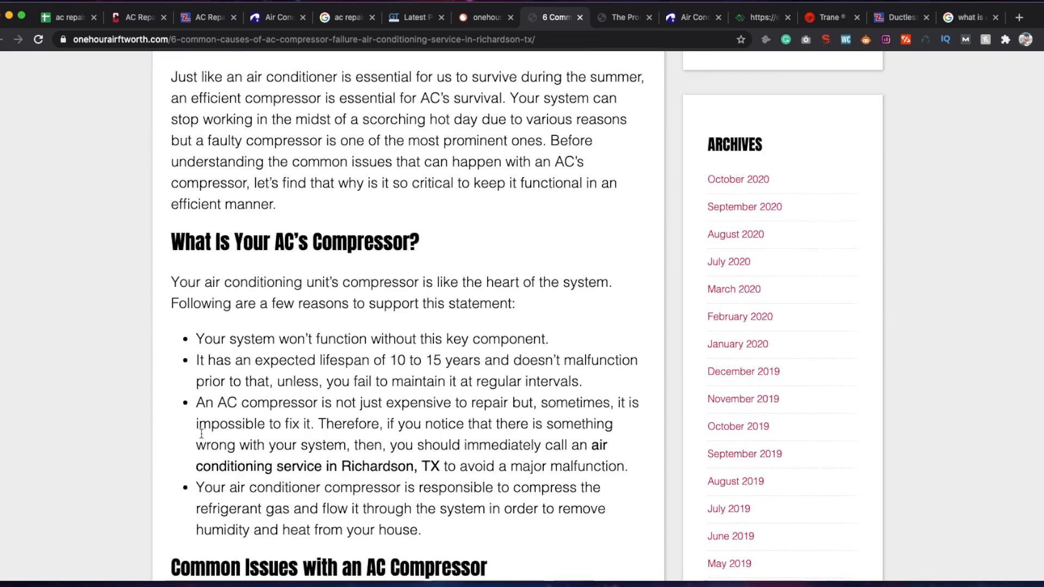
scroll(385, 359, "up", 7)
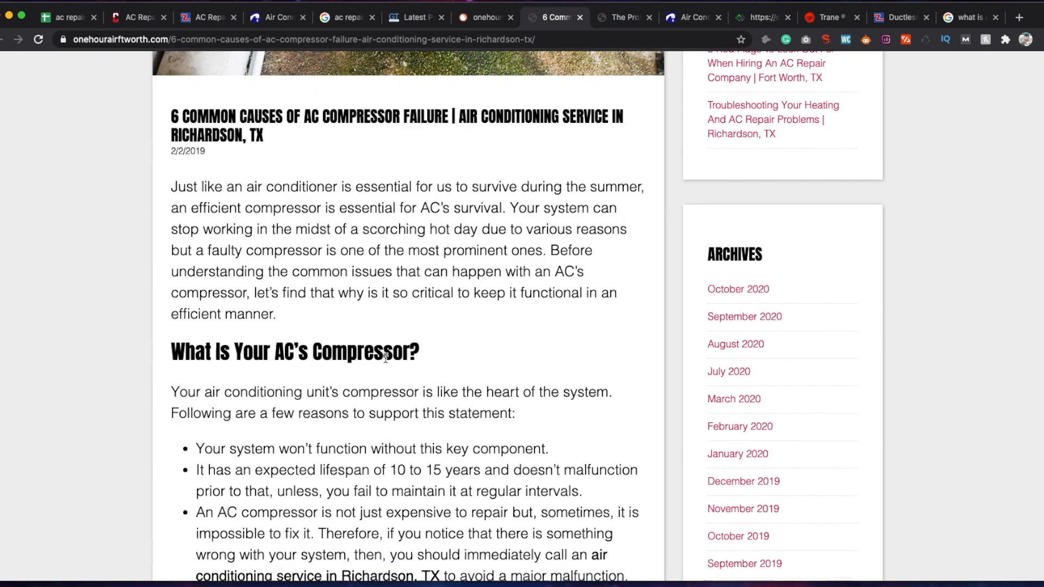
scroll(184, 288, "up", 4)
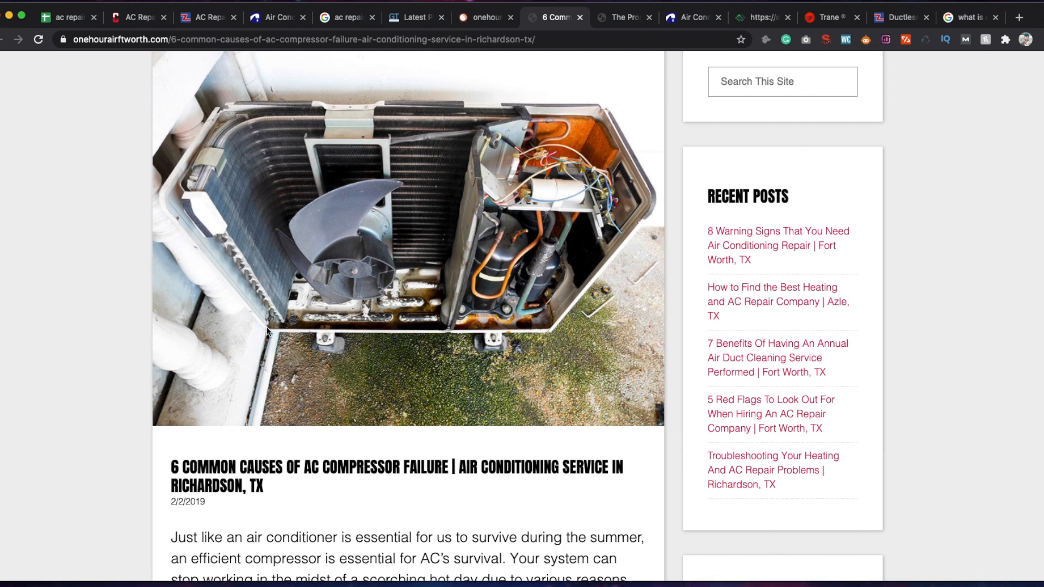
scroll(343, 470, "down", 5)
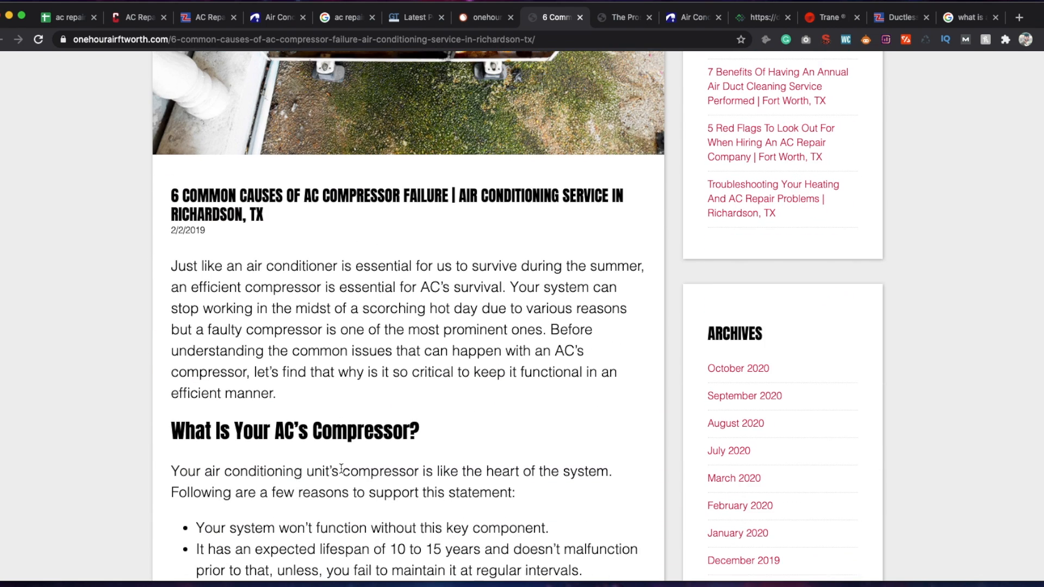
scroll(384, 404, "down", 6)
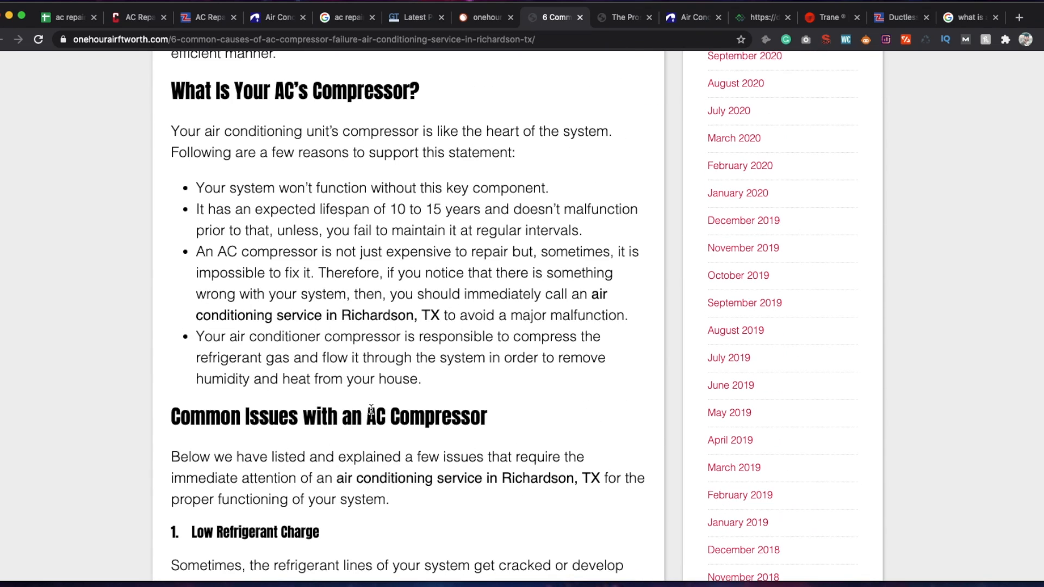
scroll(147, 466, "down", 3)
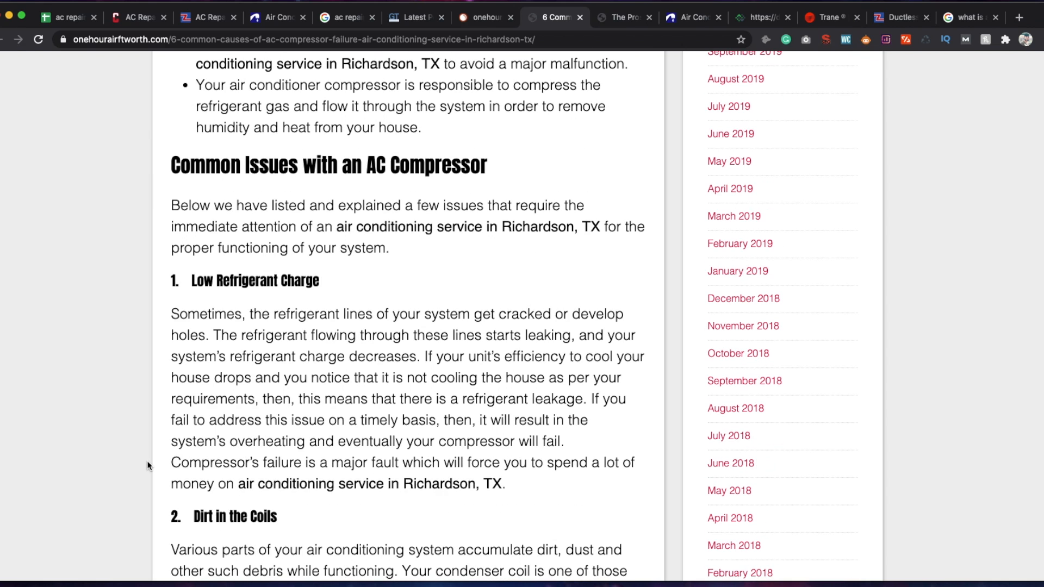
scroll(147, 466, "down", 9)
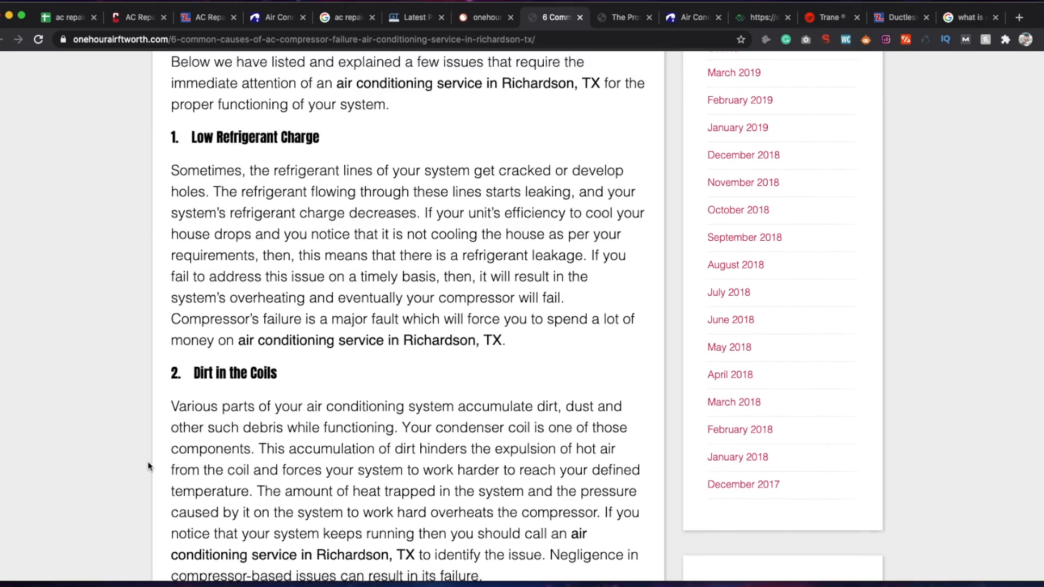
scroll(147, 466, "down", 20)
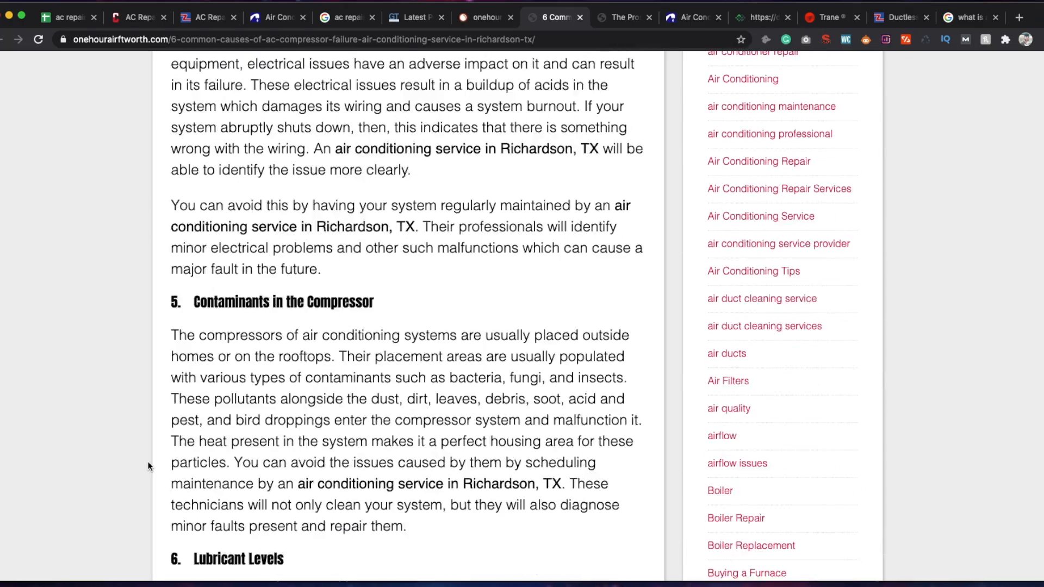
scroll(148, 466, "down", 8)
scroll(149, 466, "down", 7)
scroll(150, 466, "up", 5)
scroll(149, 461, "up", 20)
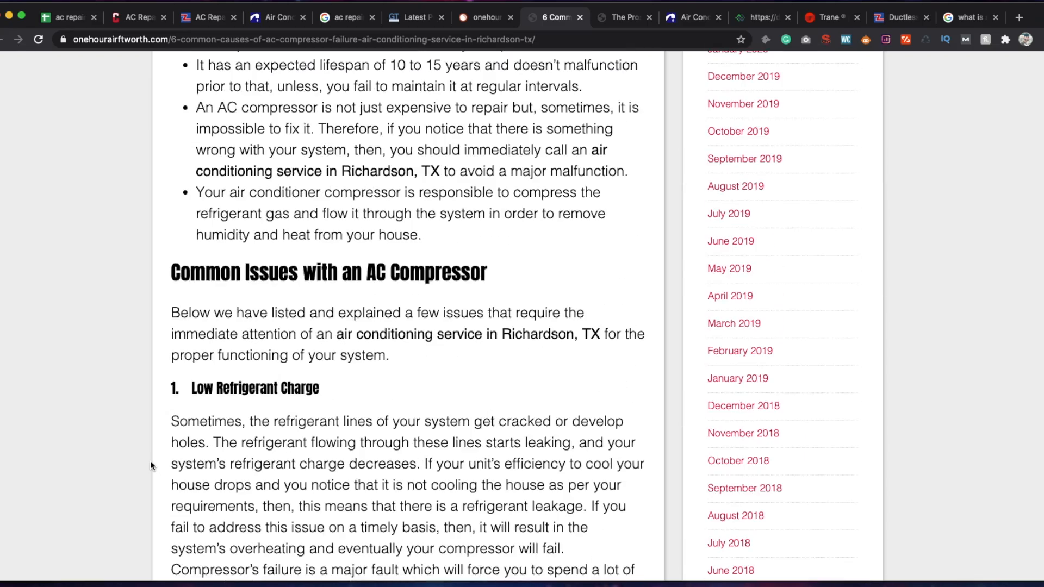
scroll(151, 467, "up", 9)
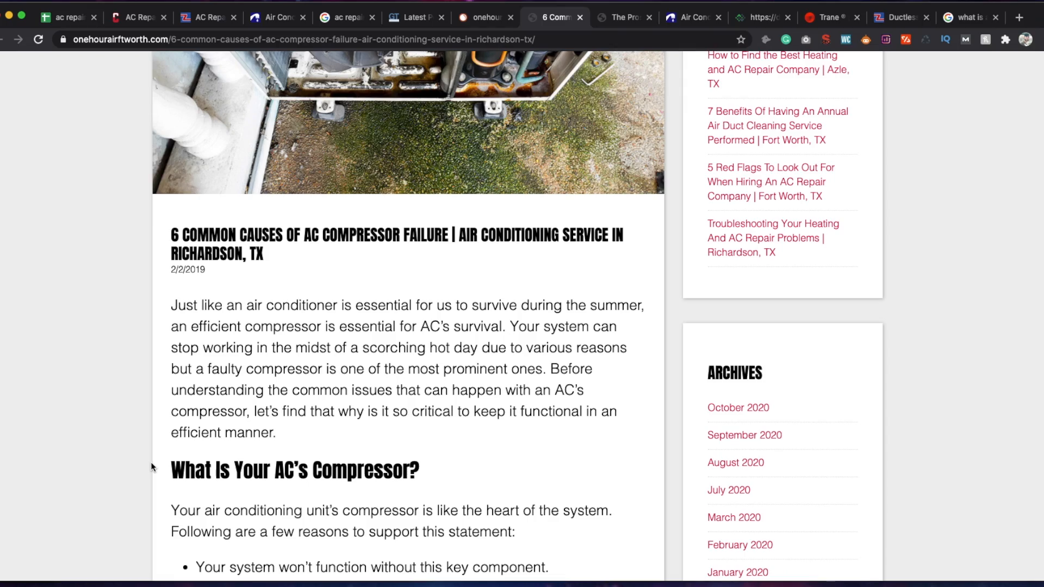
scroll(151, 466, "up", 4)
scroll(151, 466, "up", 3)
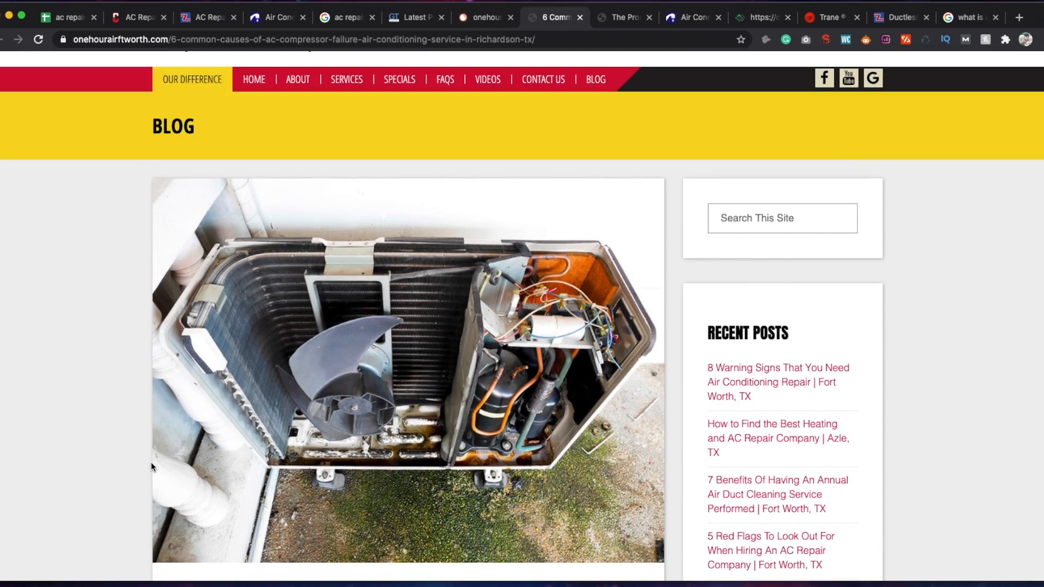
scroll(151, 462, "down", 8)
scroll(174, 395, "down", 2)
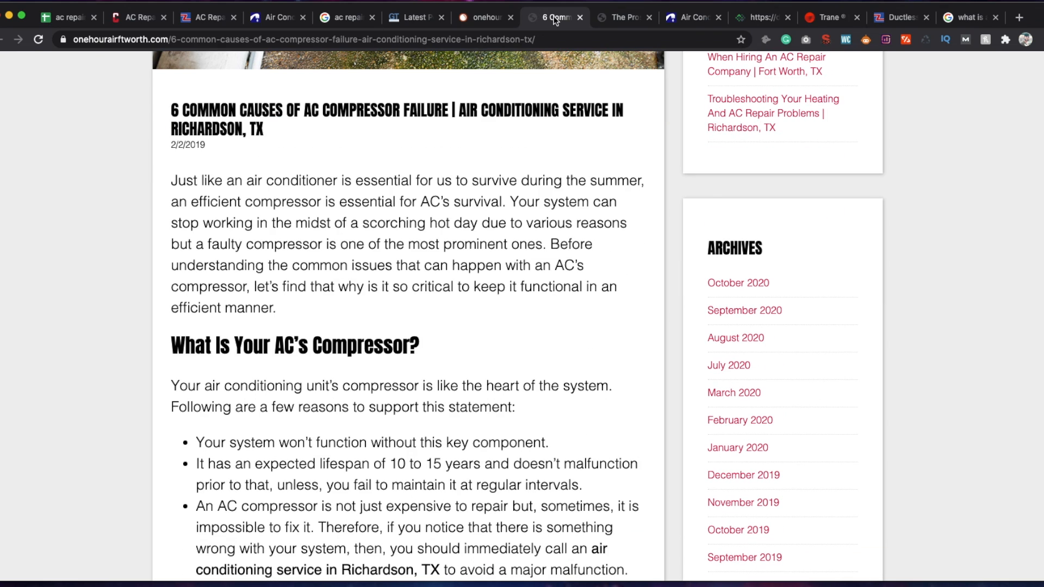
Return to the Semrush organic pages report and open the keyword positions of the AC compressor failure article.
left_click(482, 18)
scroll(690, 152, "up", 1)
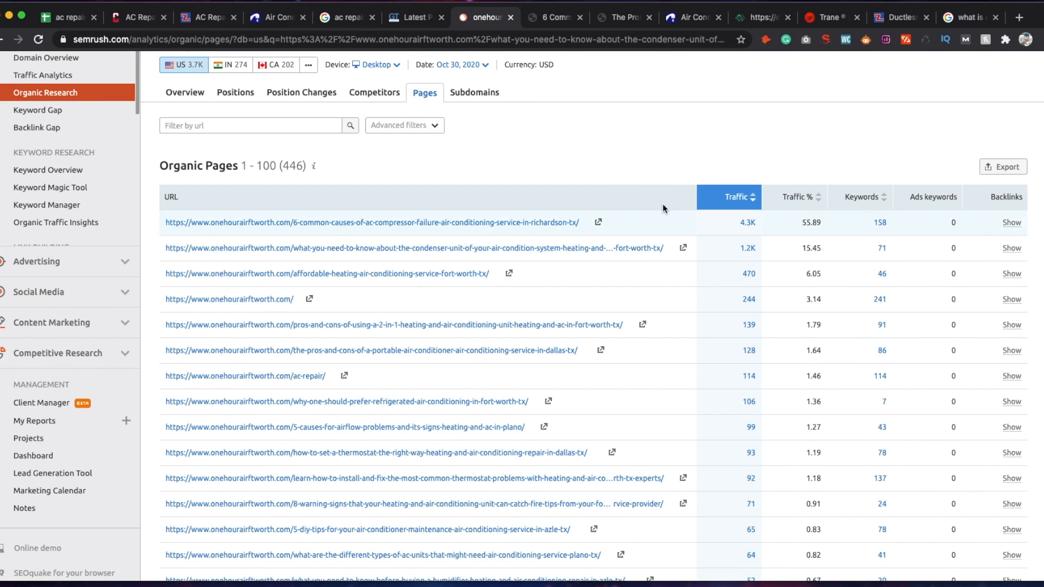
mouse_move(748, 200)
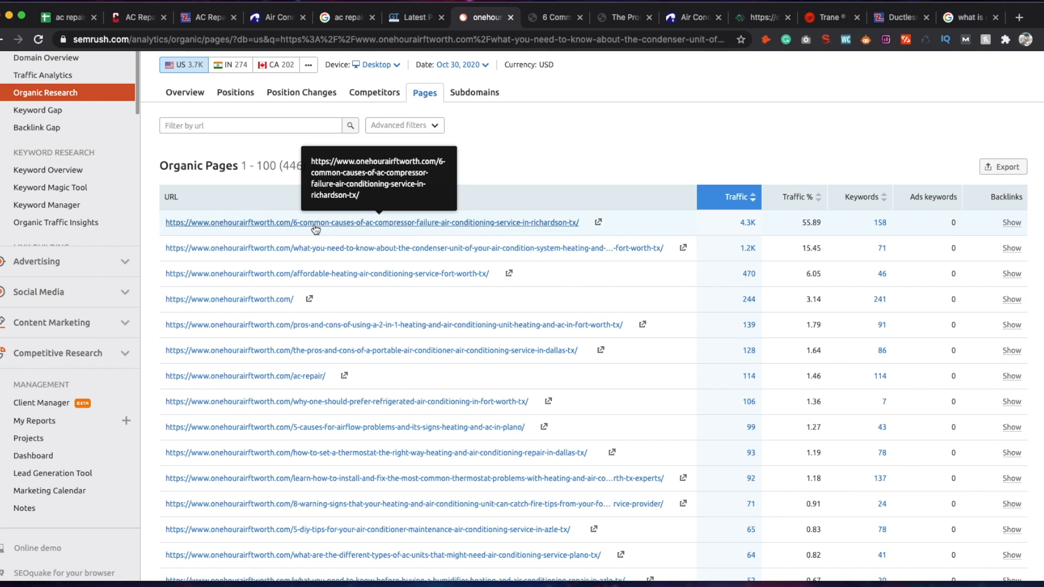
left_click(881, 222)
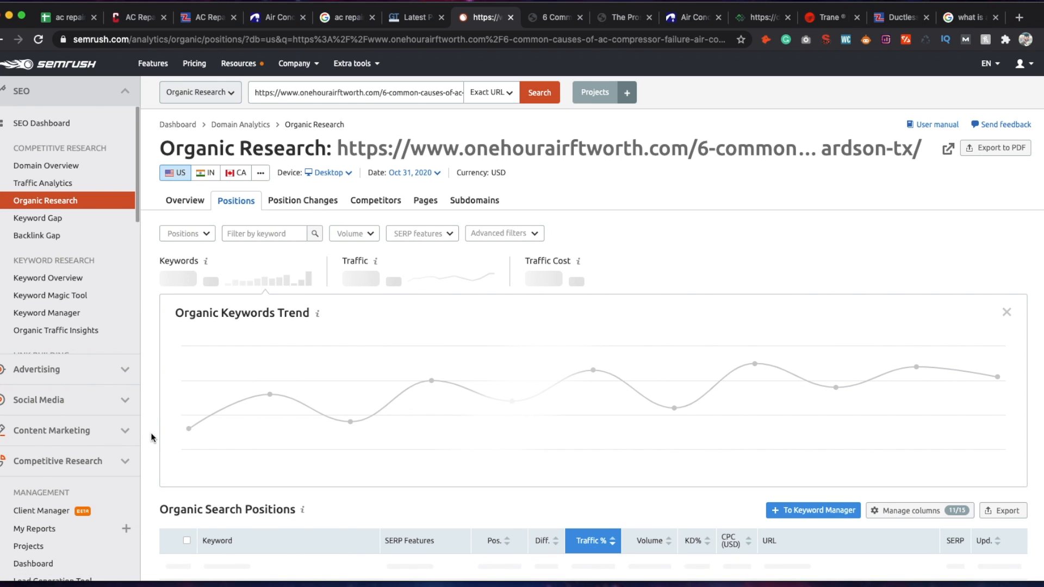
Examine the compressor article's organic keywords by position, volume and traffic share, and return to the "ac repair dallas tx" spreadsheet.
scroll(157, 441, "down", 4)
scroll(157, 438, "down", 2)
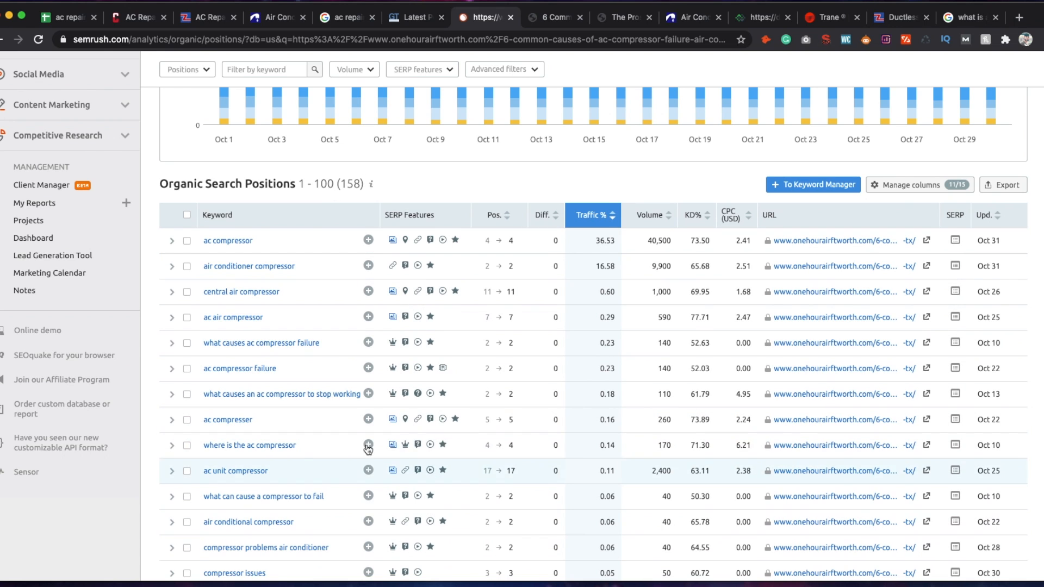
scroll(299, 471, "down", 1)
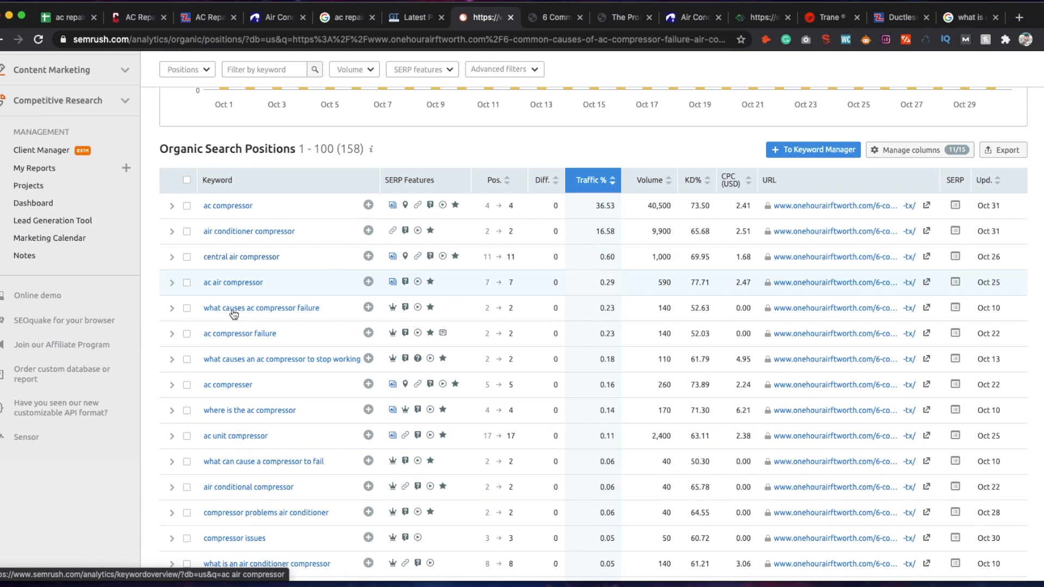
scroll(234, 315, "down", 3)
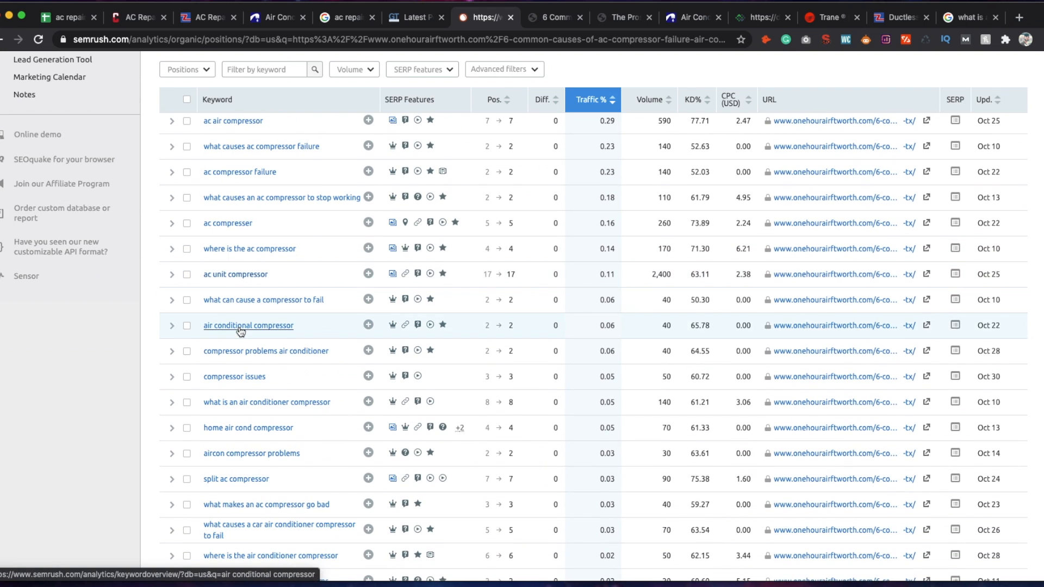
scroll(240, 329, "down", 3)
scroll(240, 328, "up", 3)
scroll(240, 329, "up", 3)
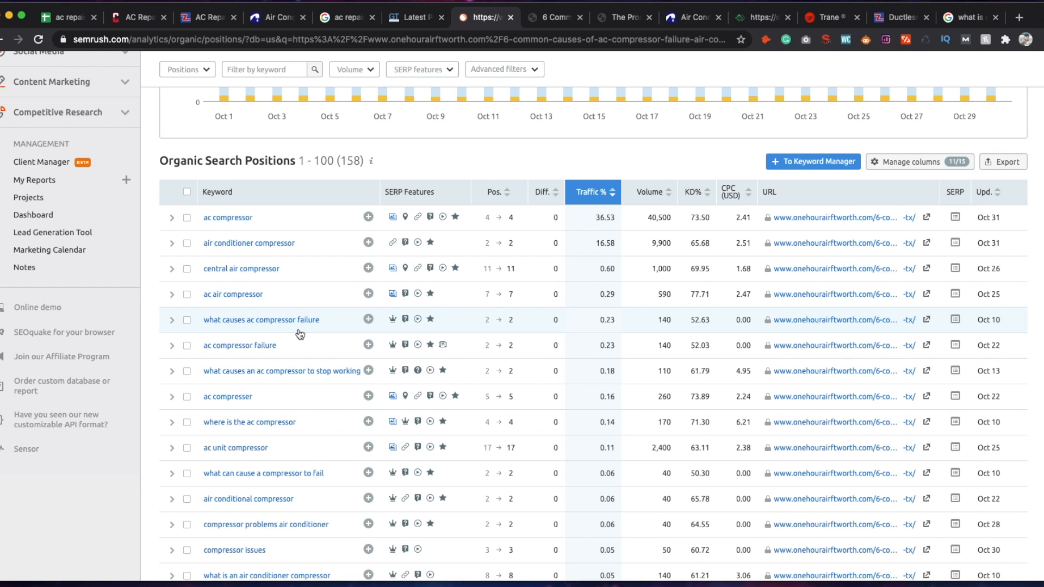
scroll(299, 333, "up", 6)
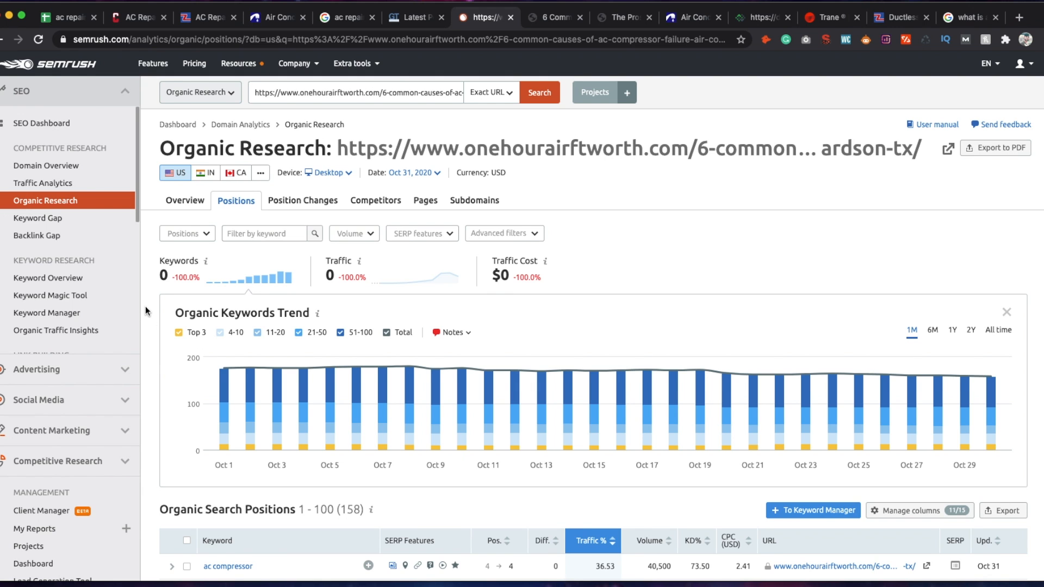
scroll(144, 302, "down", 8)
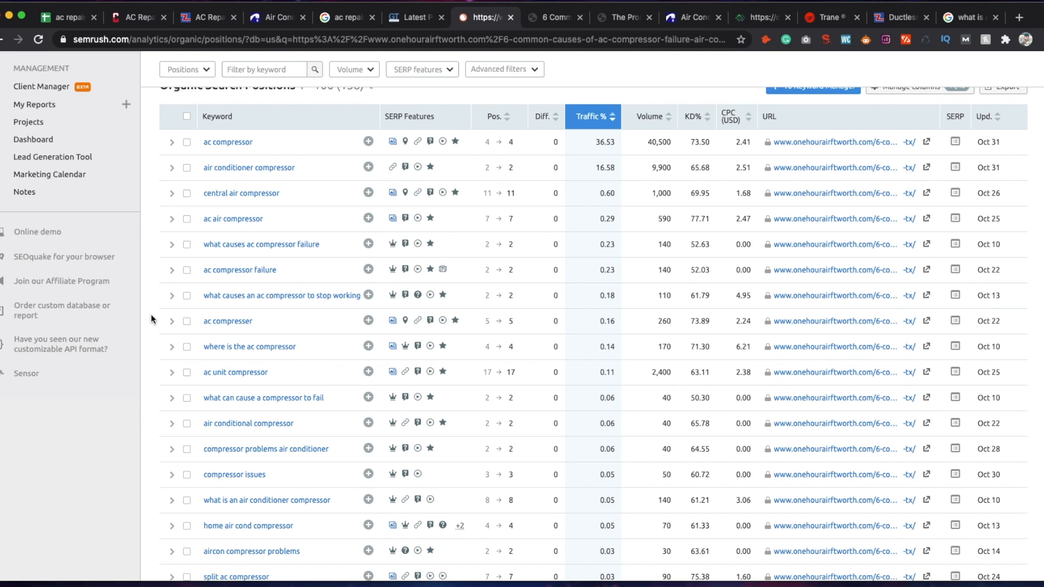
key("super+1")
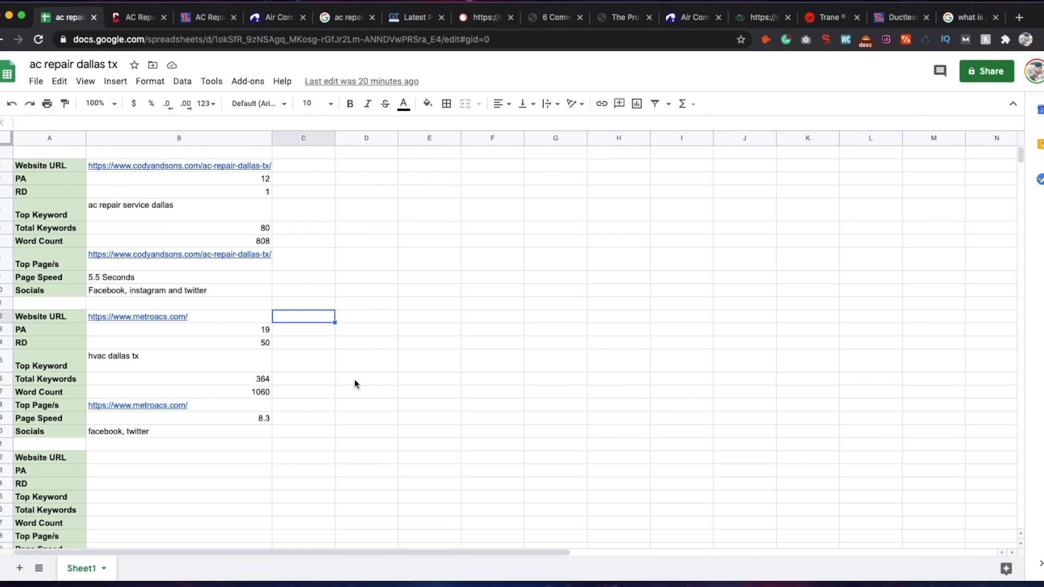